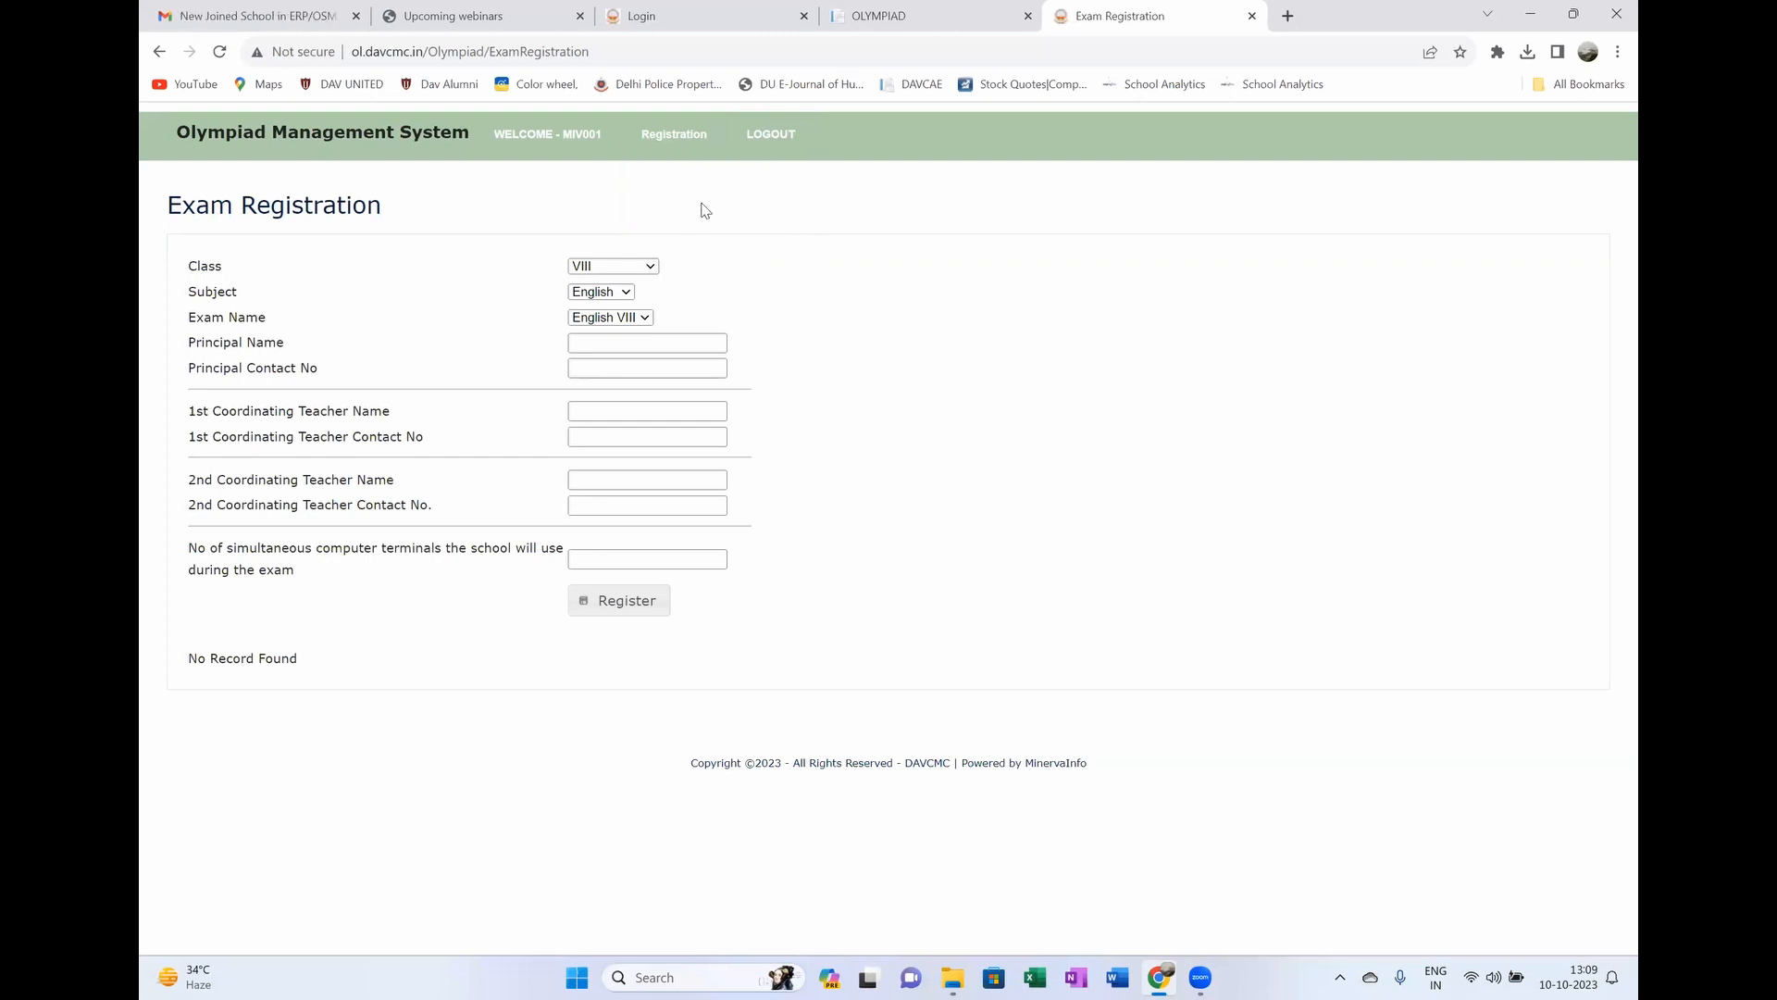
Step: Choose subject English, class VIII and exam English VIII on the exam registration form
{"action": "mouse_move", "coordinate": [674, 139]}
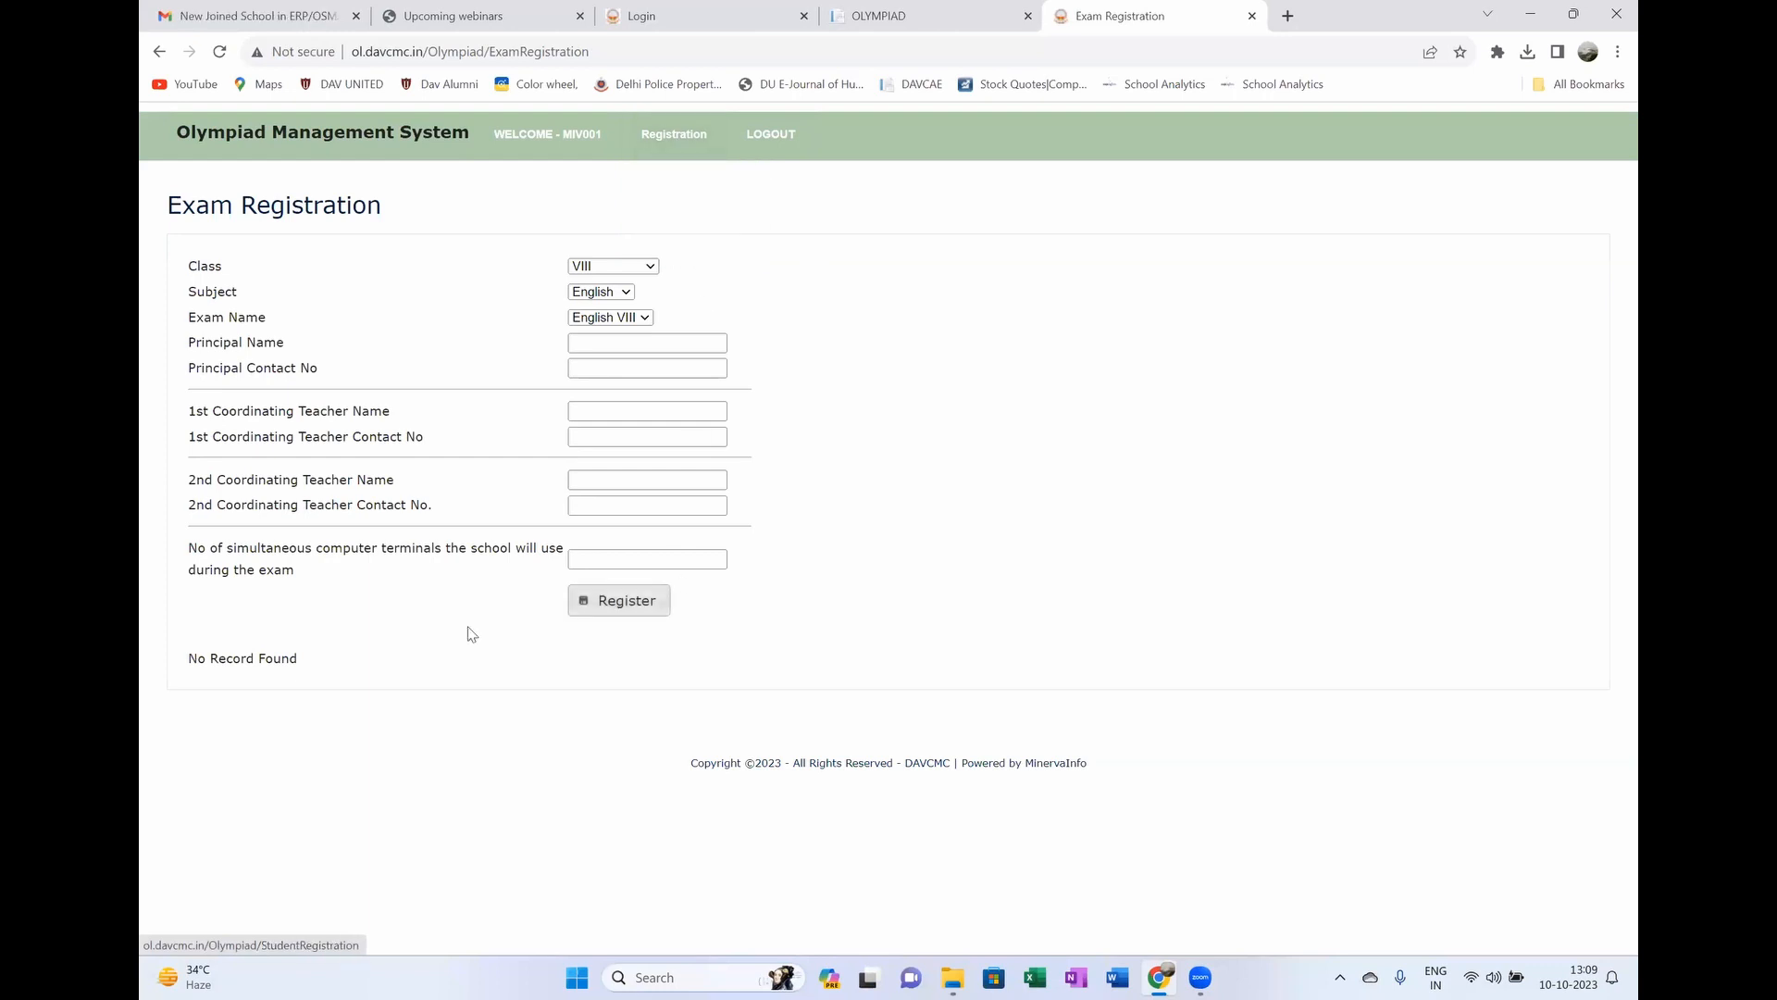
{"action": "left_click_drag", "start_coordinate": [304, 659], "coordinate": [185, 661]}
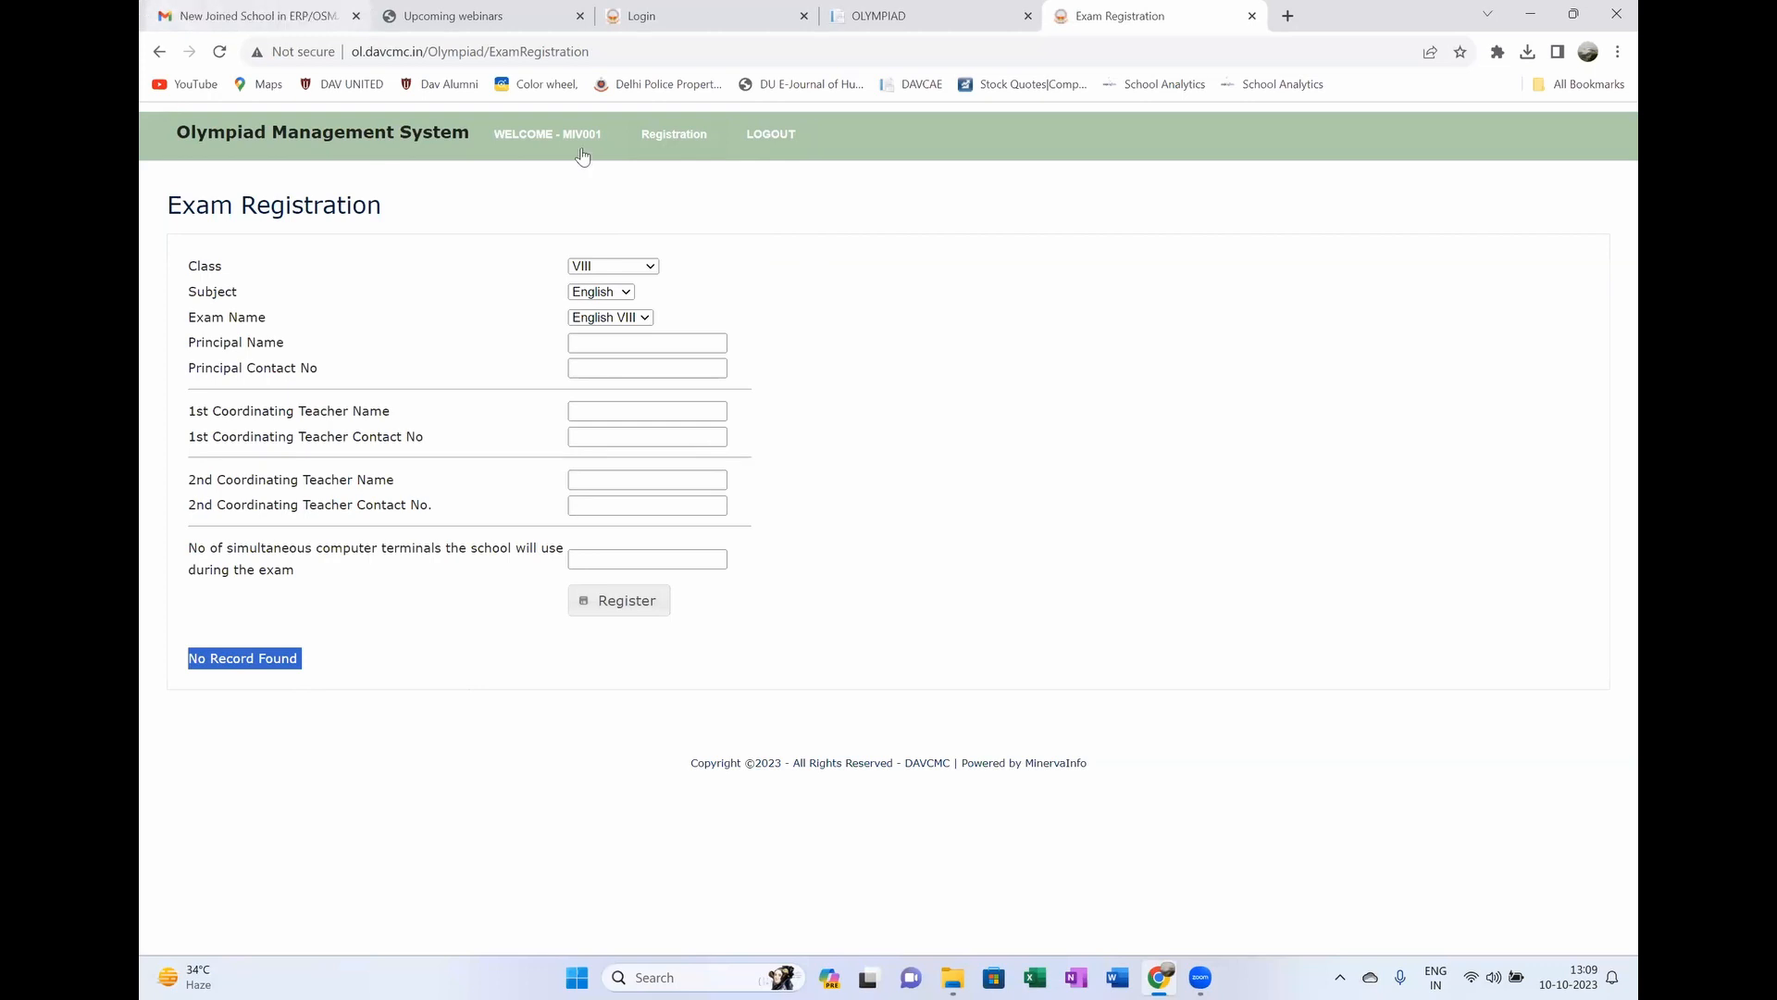
{"action": "left_click", "coordinate": [625, 294]}
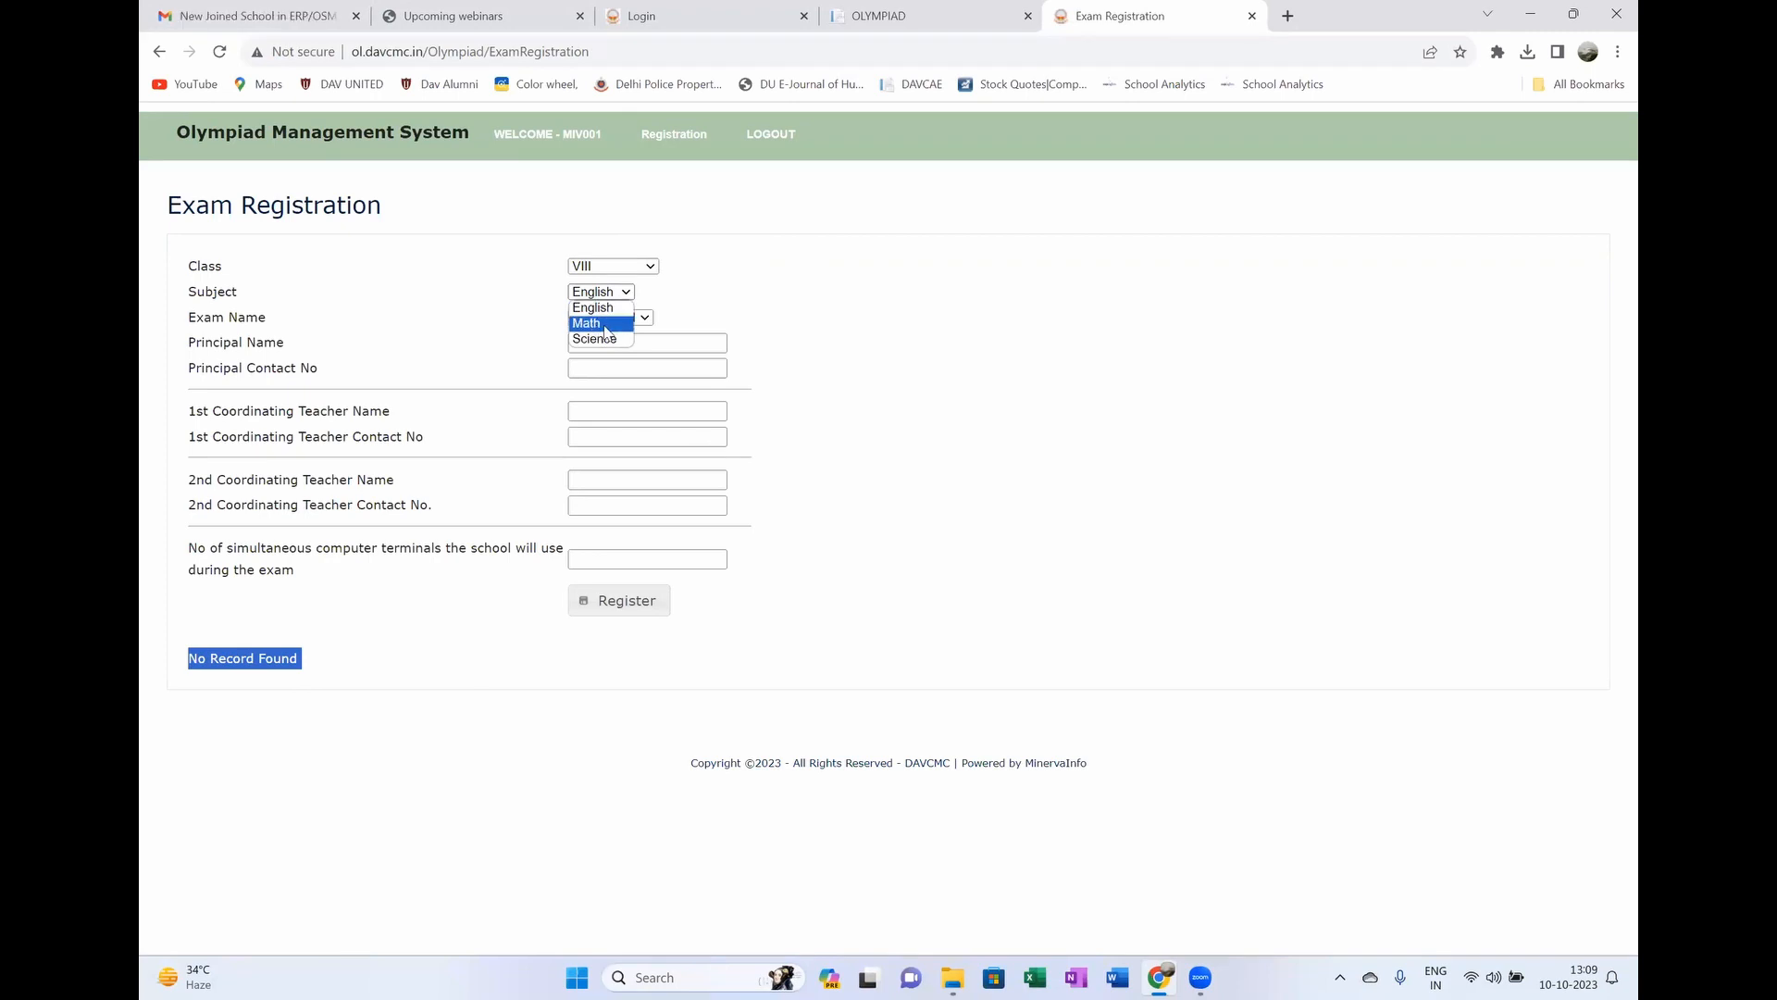
{"action": "left_click", "coordinate": [706, 297]}
{"action": "left_click", "coordinate": [645, 268]}
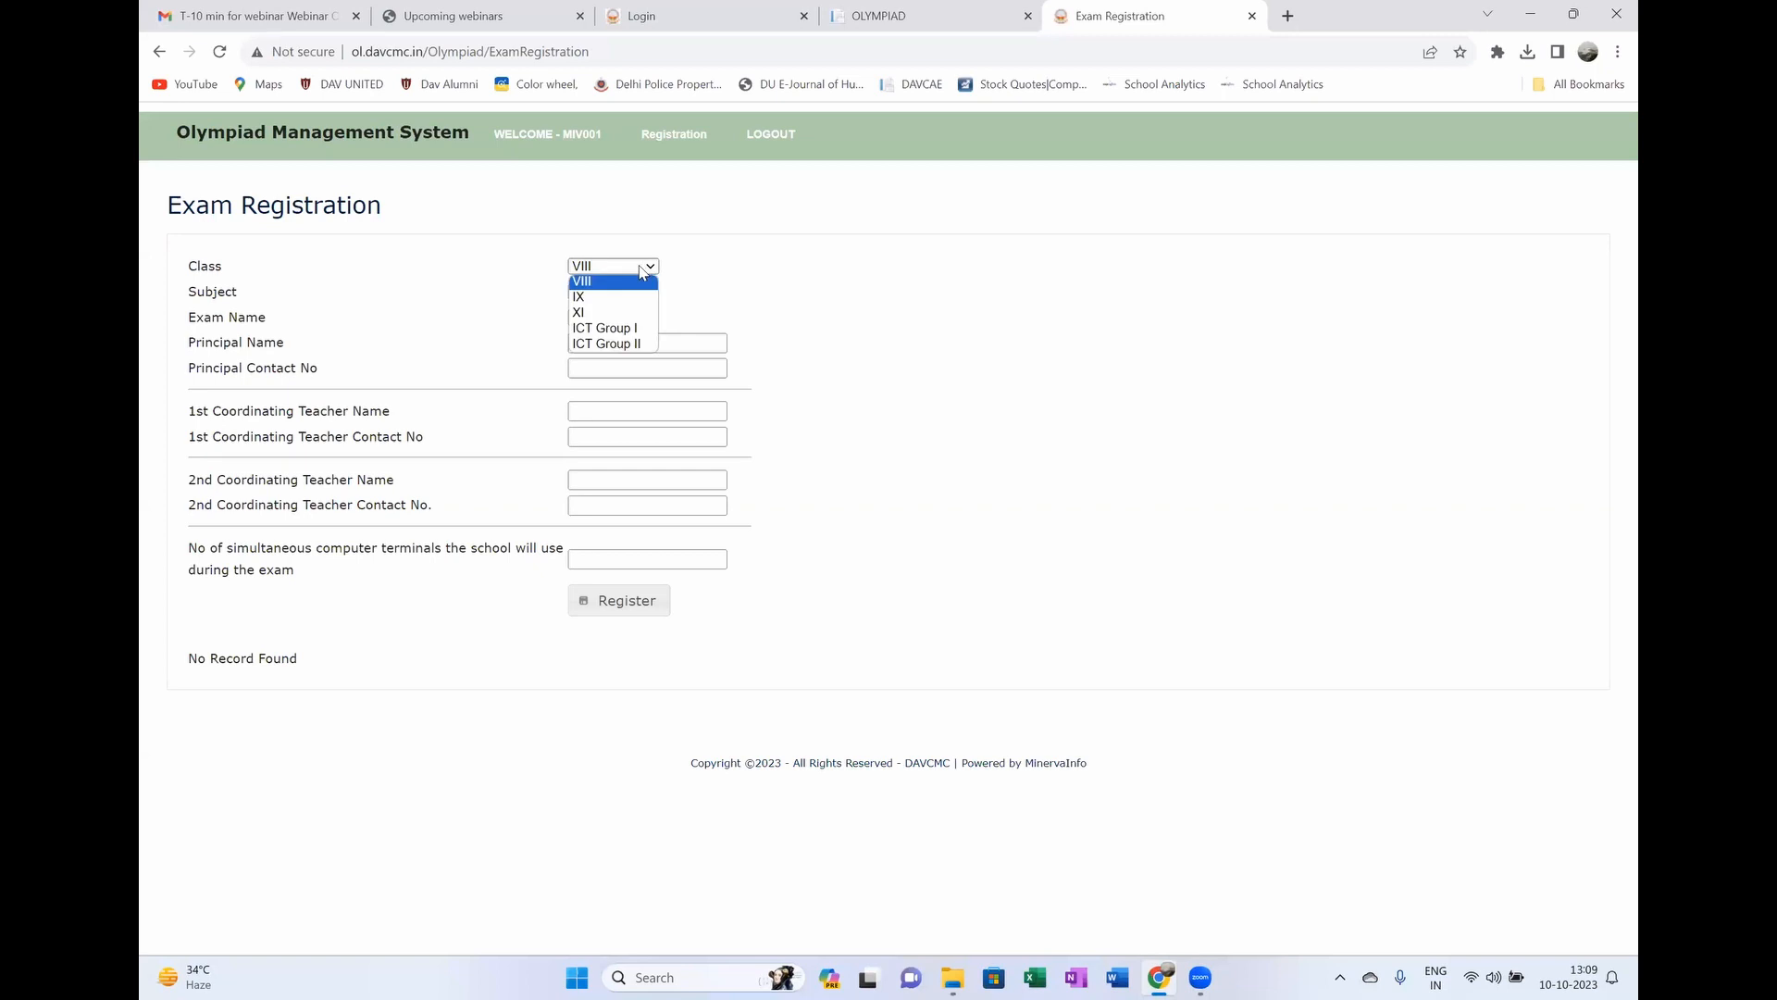
{"action": "left_click", "coordinate": [586, 284]}
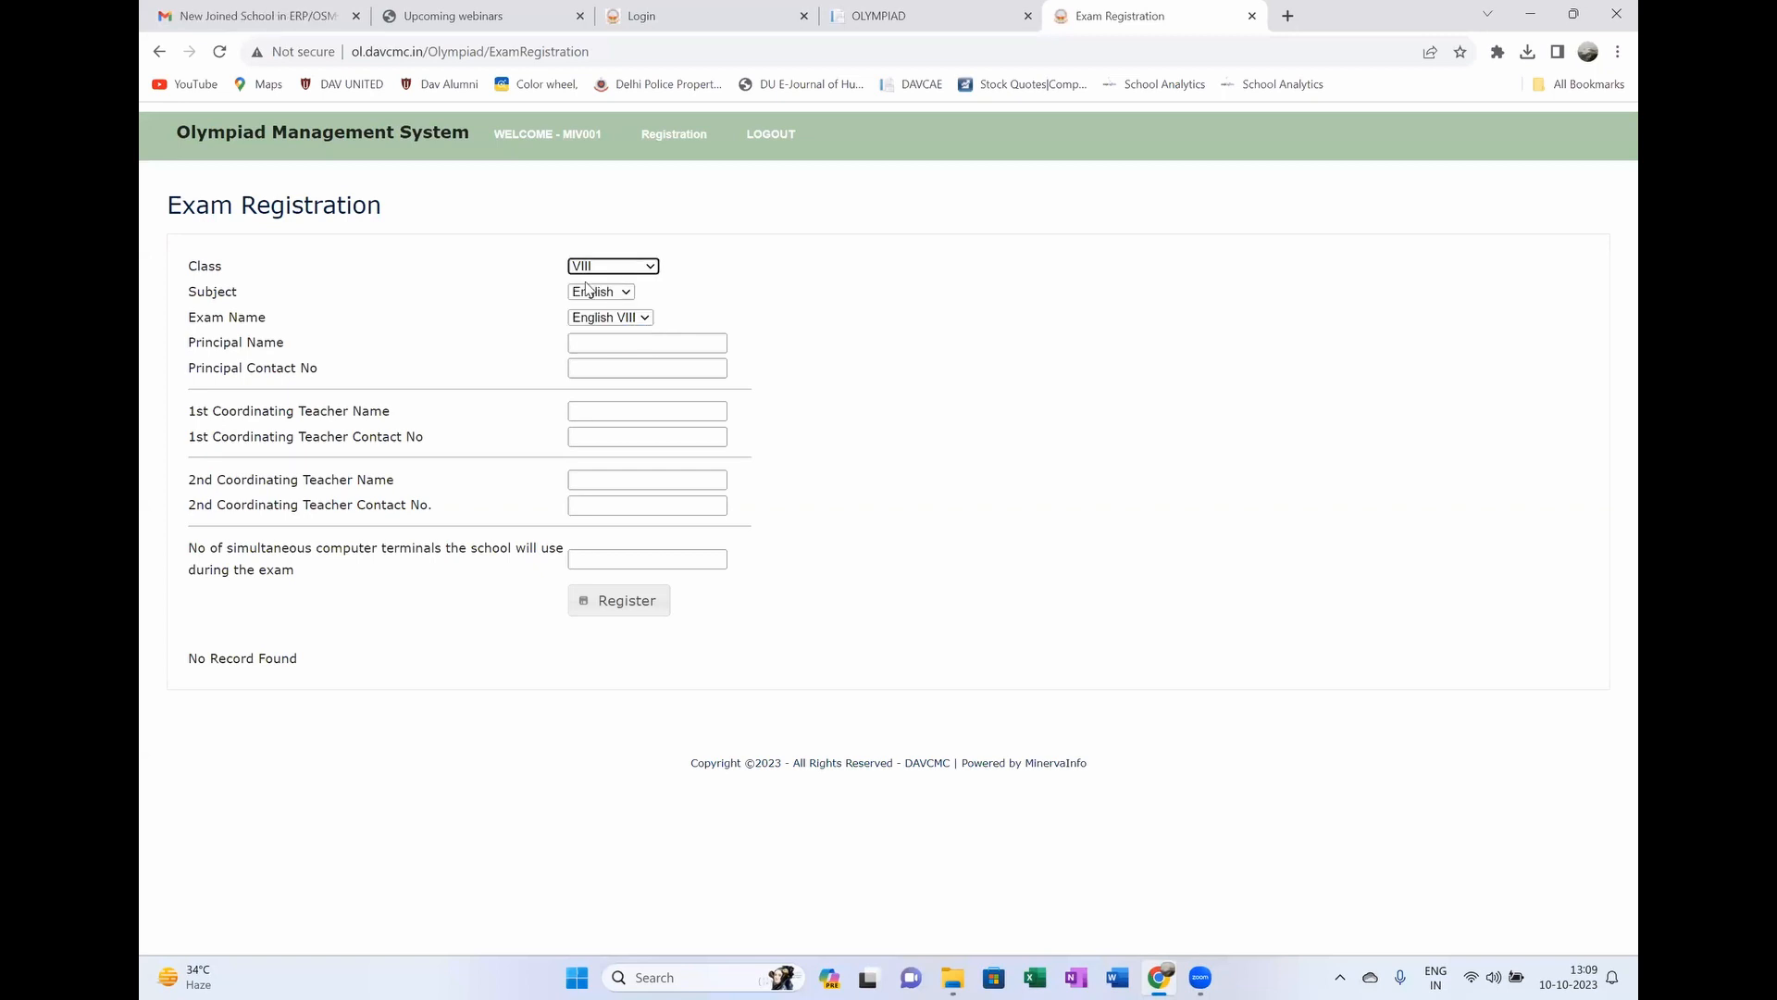
{"action": "left_click", "coordinate": [646, 318]}
{"action": "left_click", "coordinate": [633, 335]}
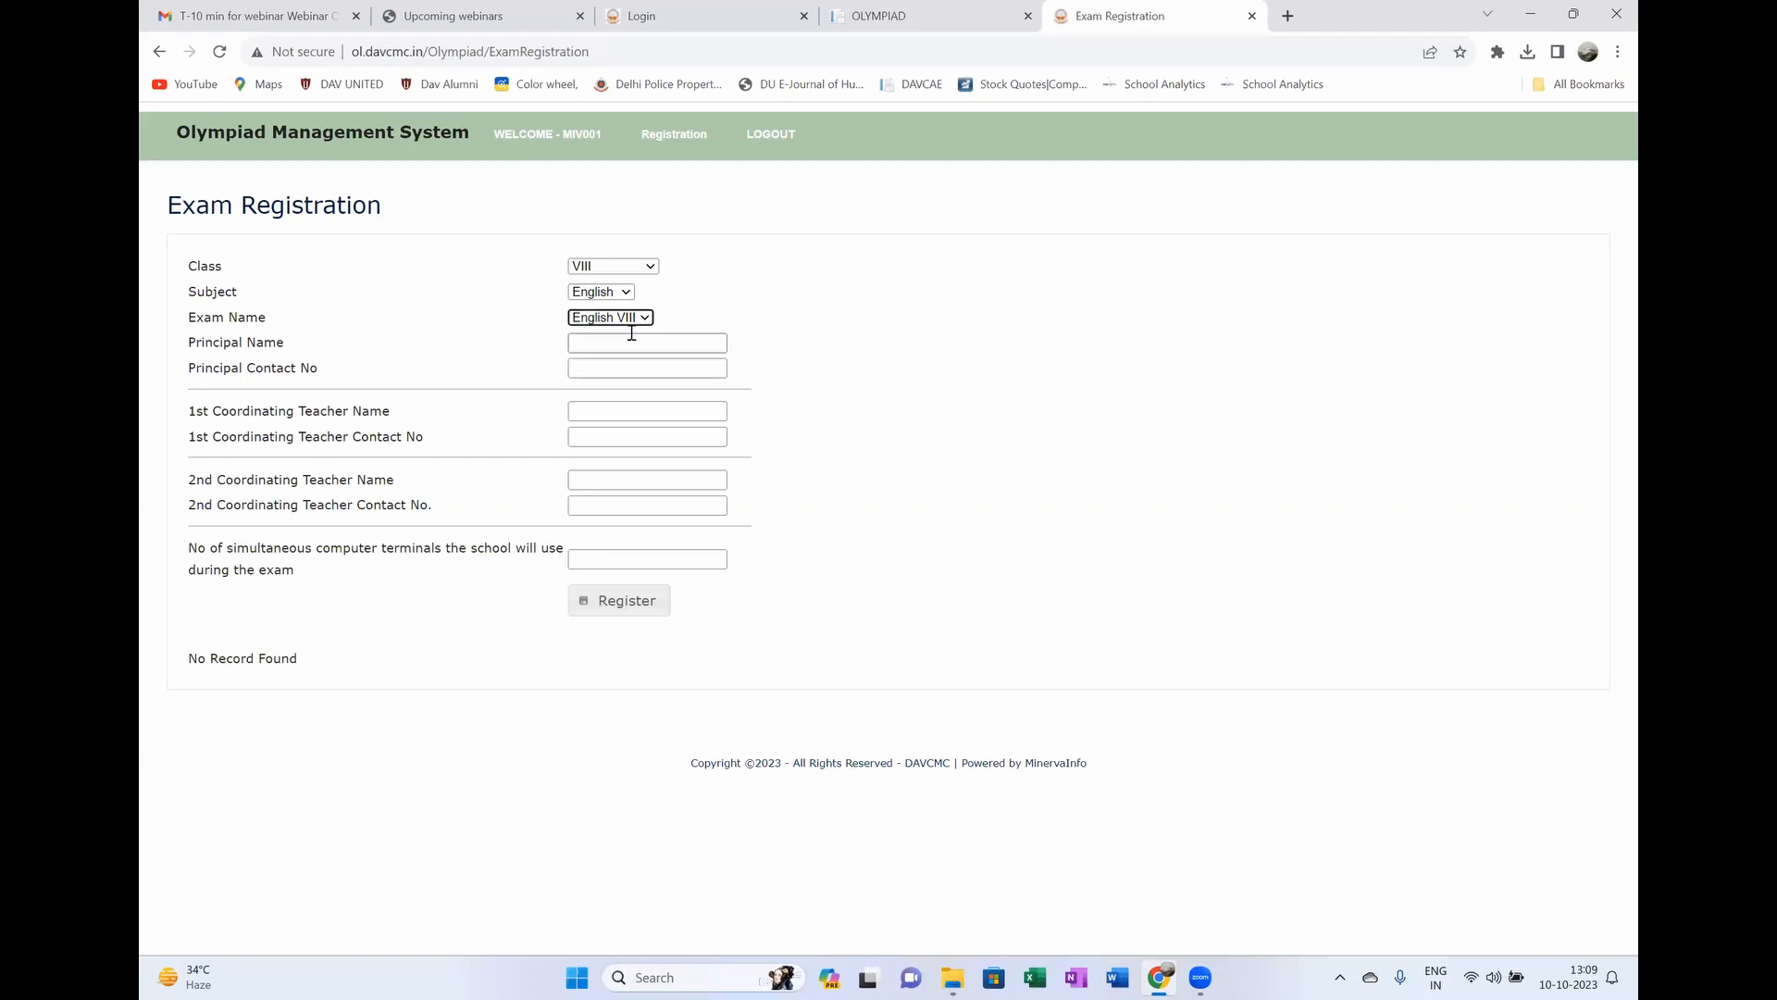
Step: Enter principal name P and the principal's contact number
{"action": "left_click", "coordinate": [609, 342]}
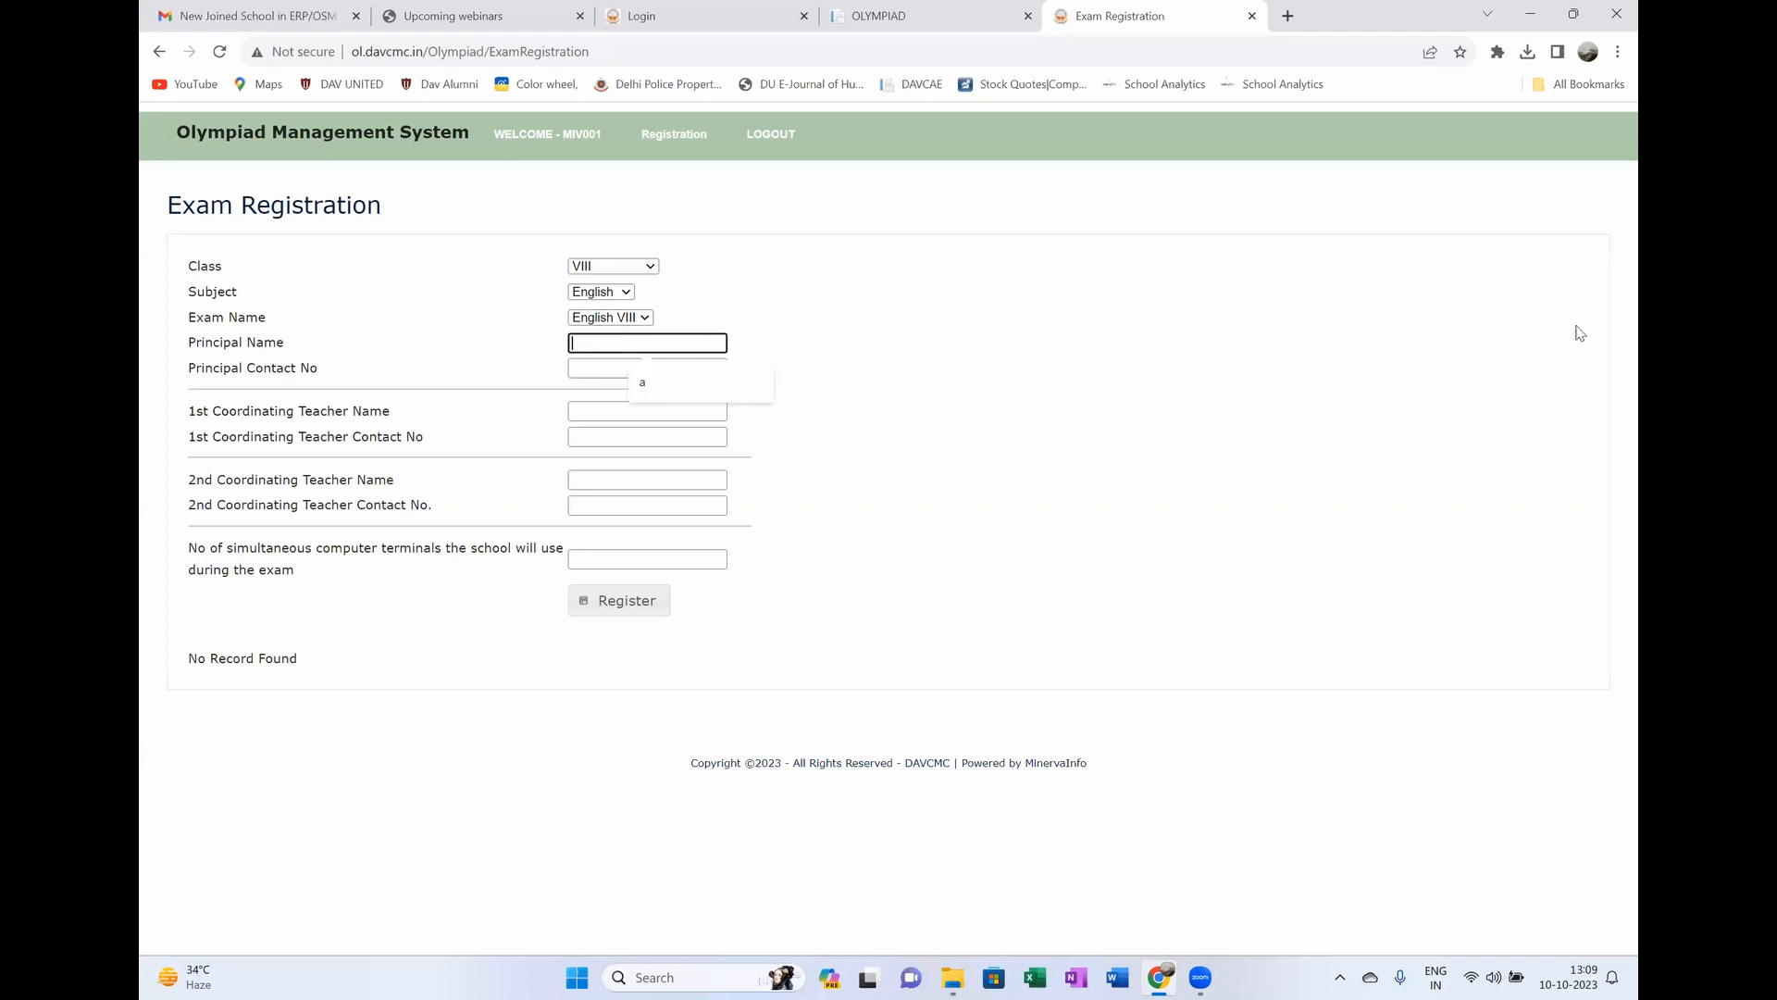
{"action": "type", "text": "P"}
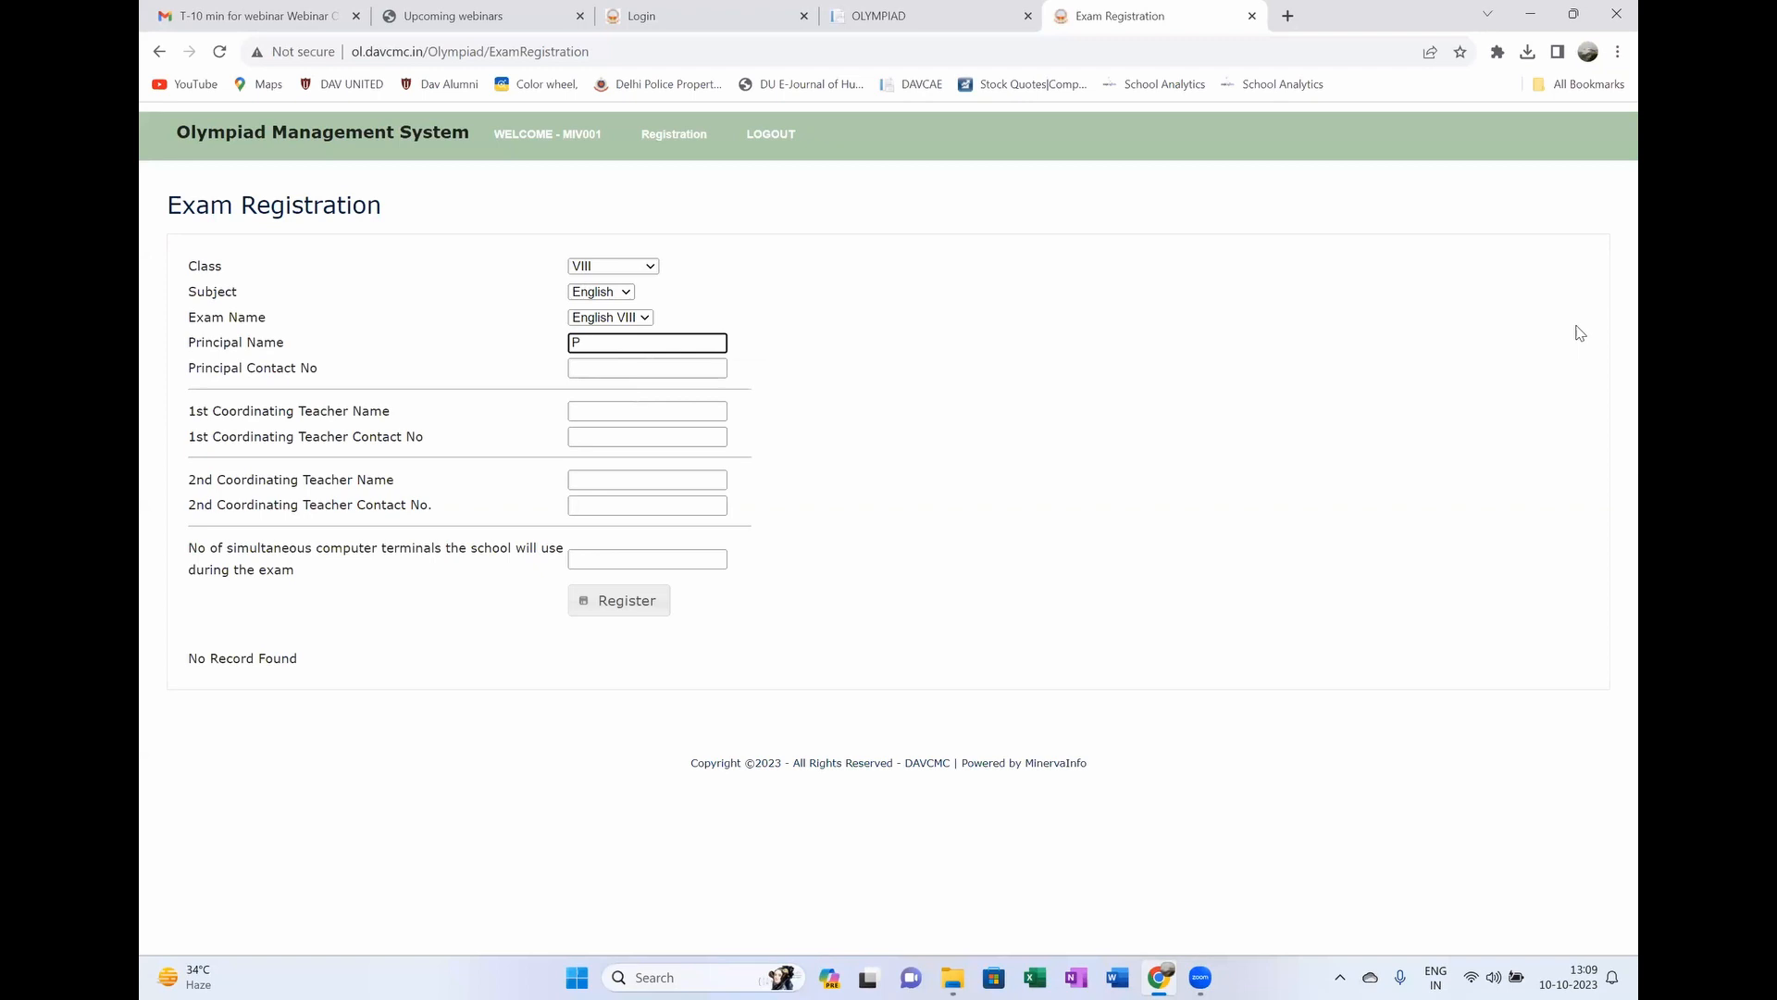
{"action": "left_click", "coordinate": [596, 366]}
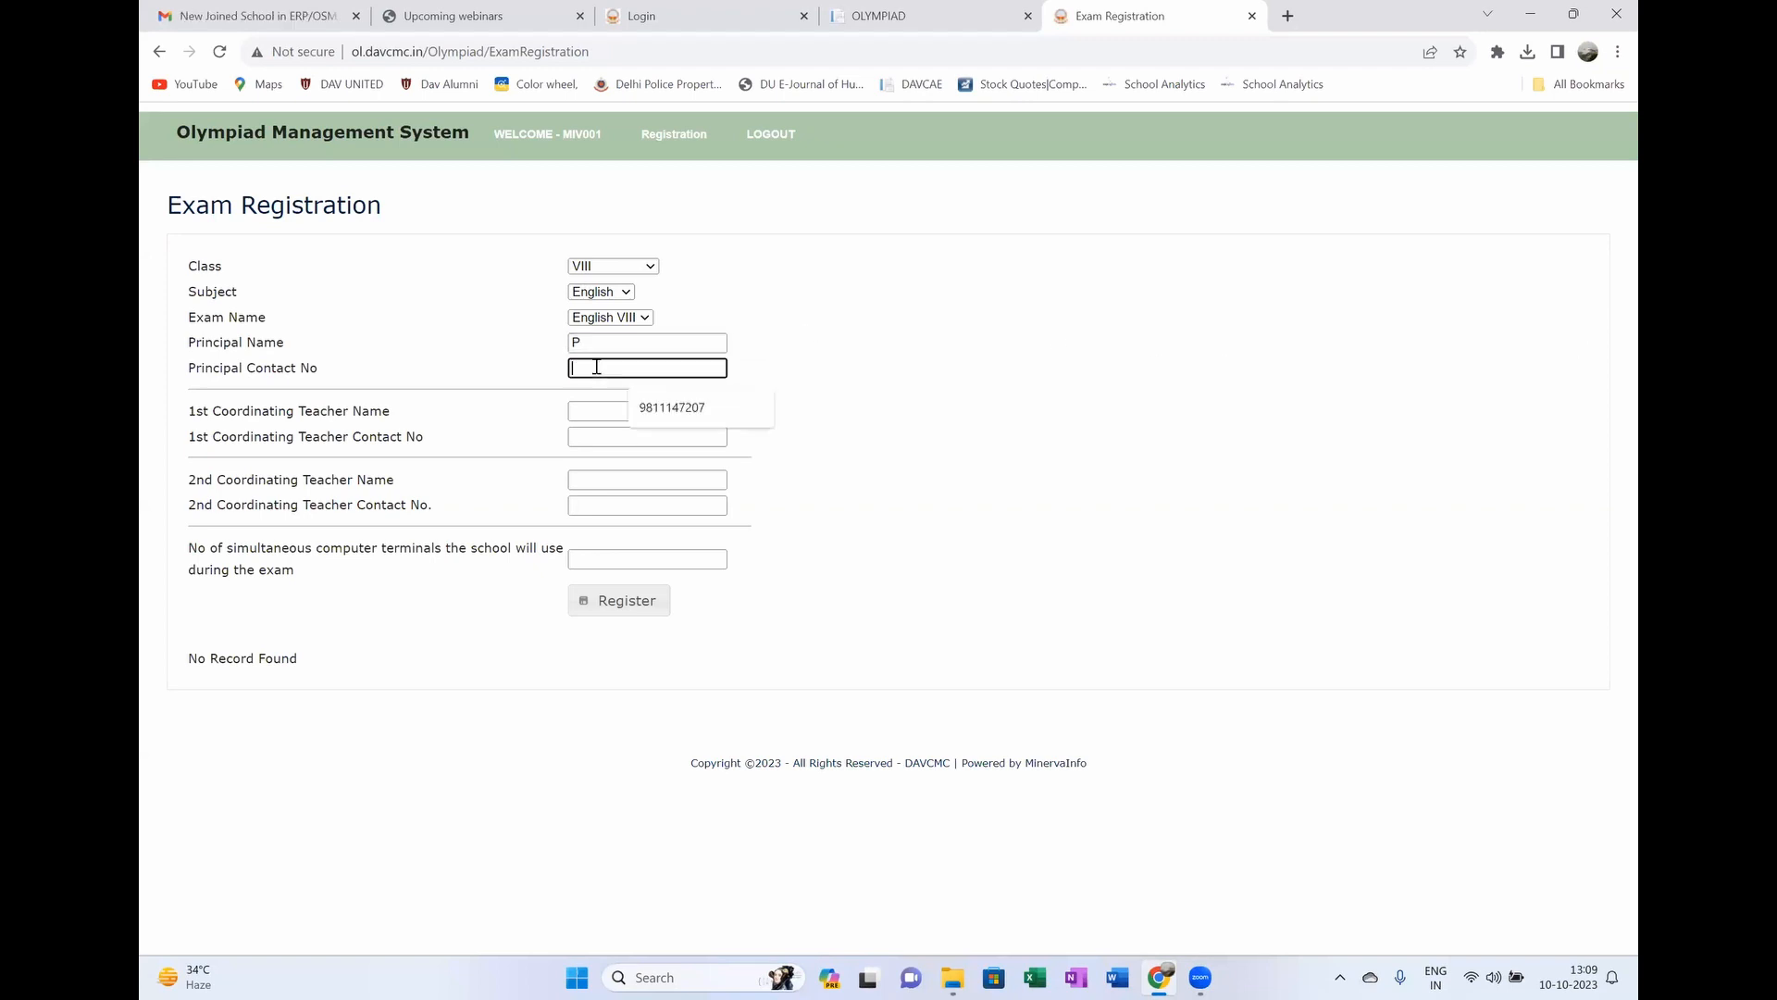
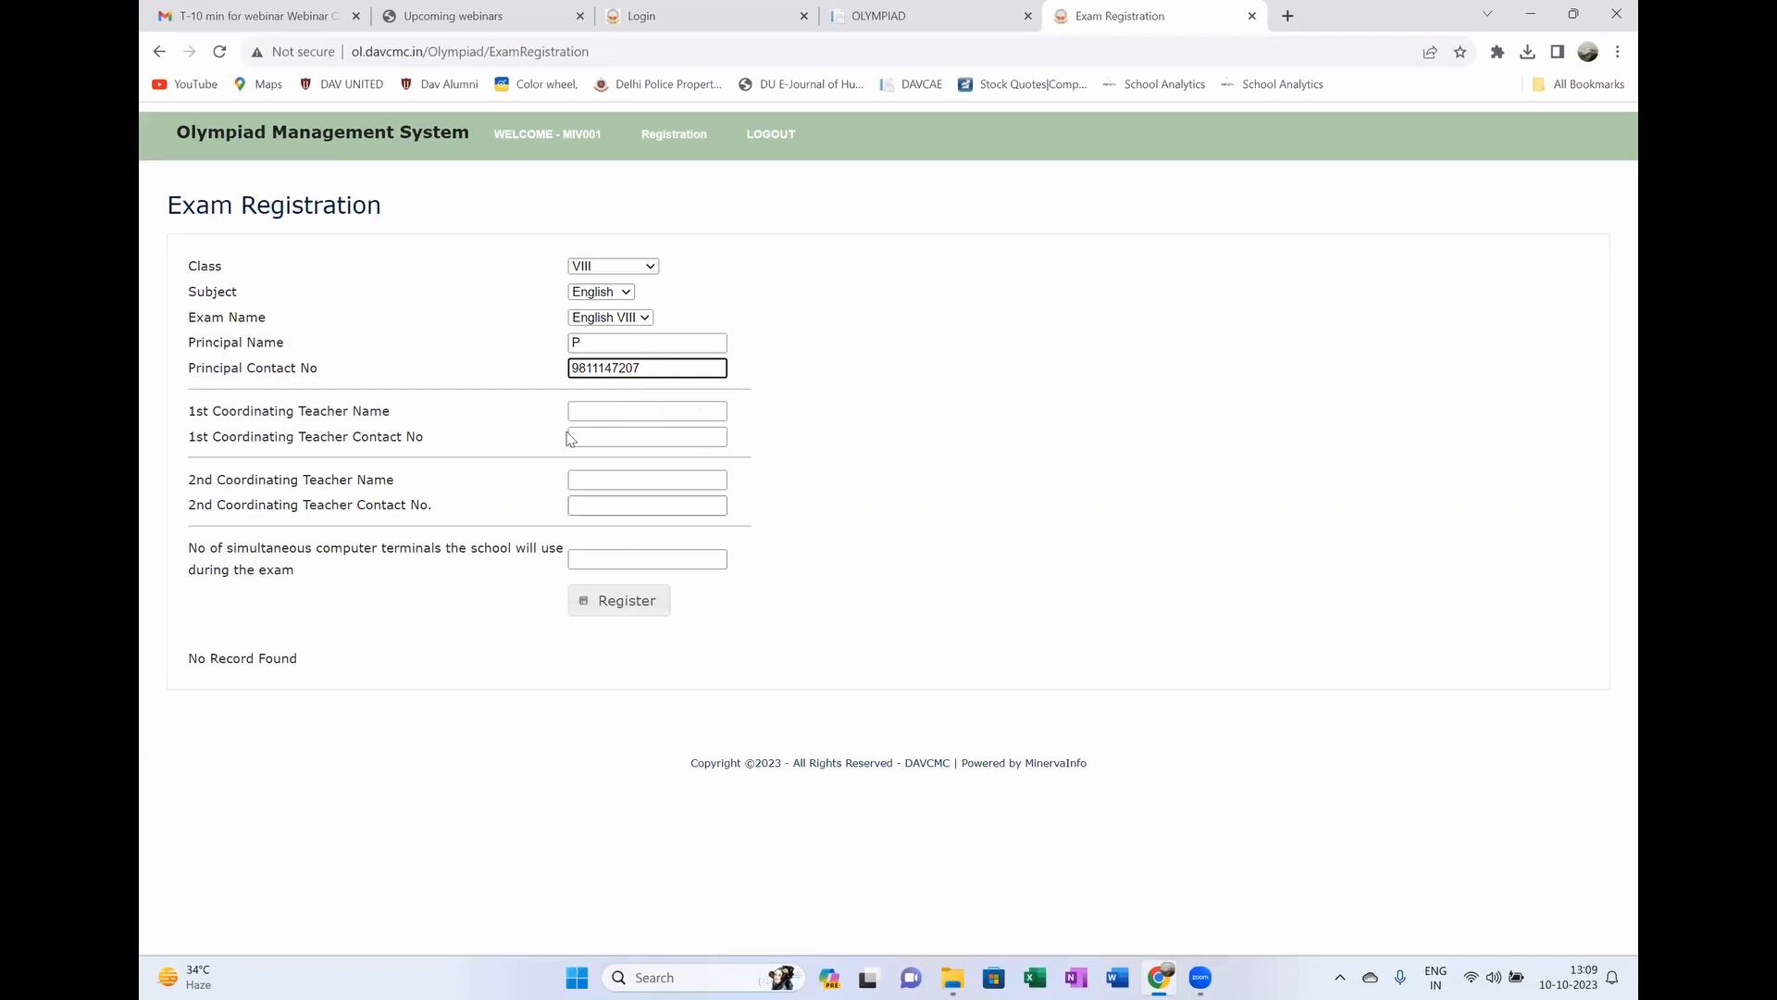
{"action": "left_click", "coordinate": [598, 413]}
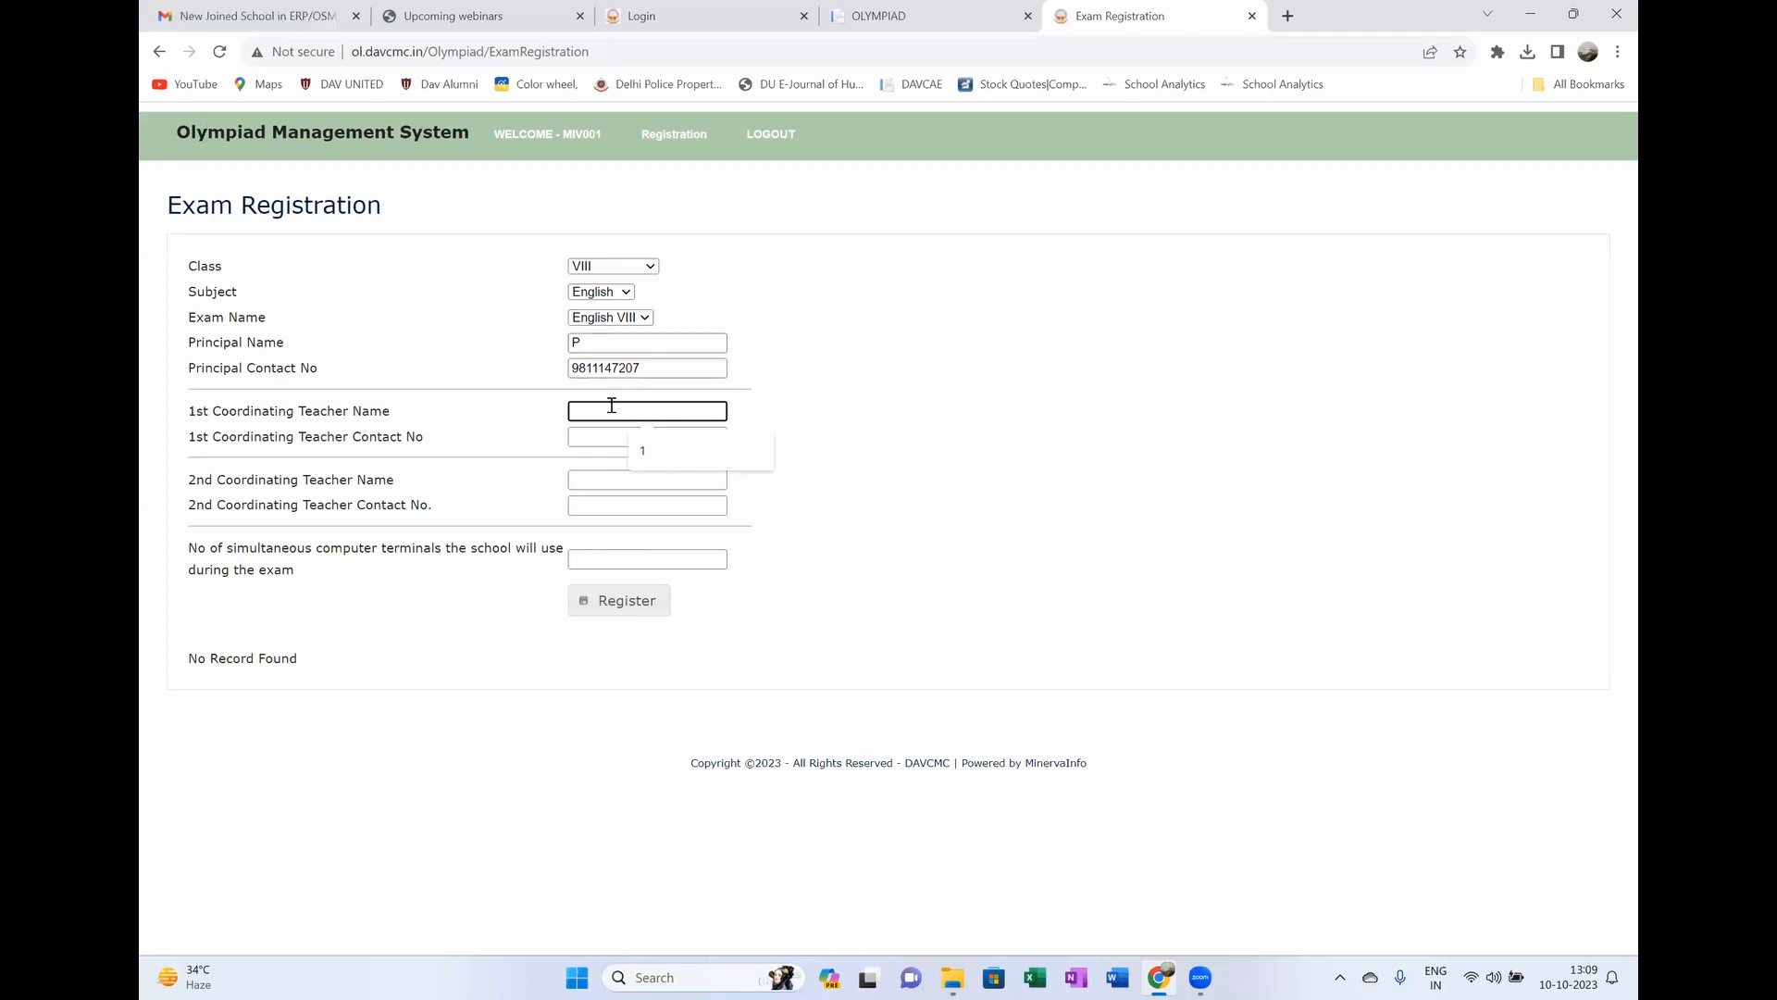
Step: Add coordinating teachers EC1 and EC2, each with a saved contact number
{"action": "type", "text": "E"}
{"action": "left_click", "coordinate": [668, 436]}
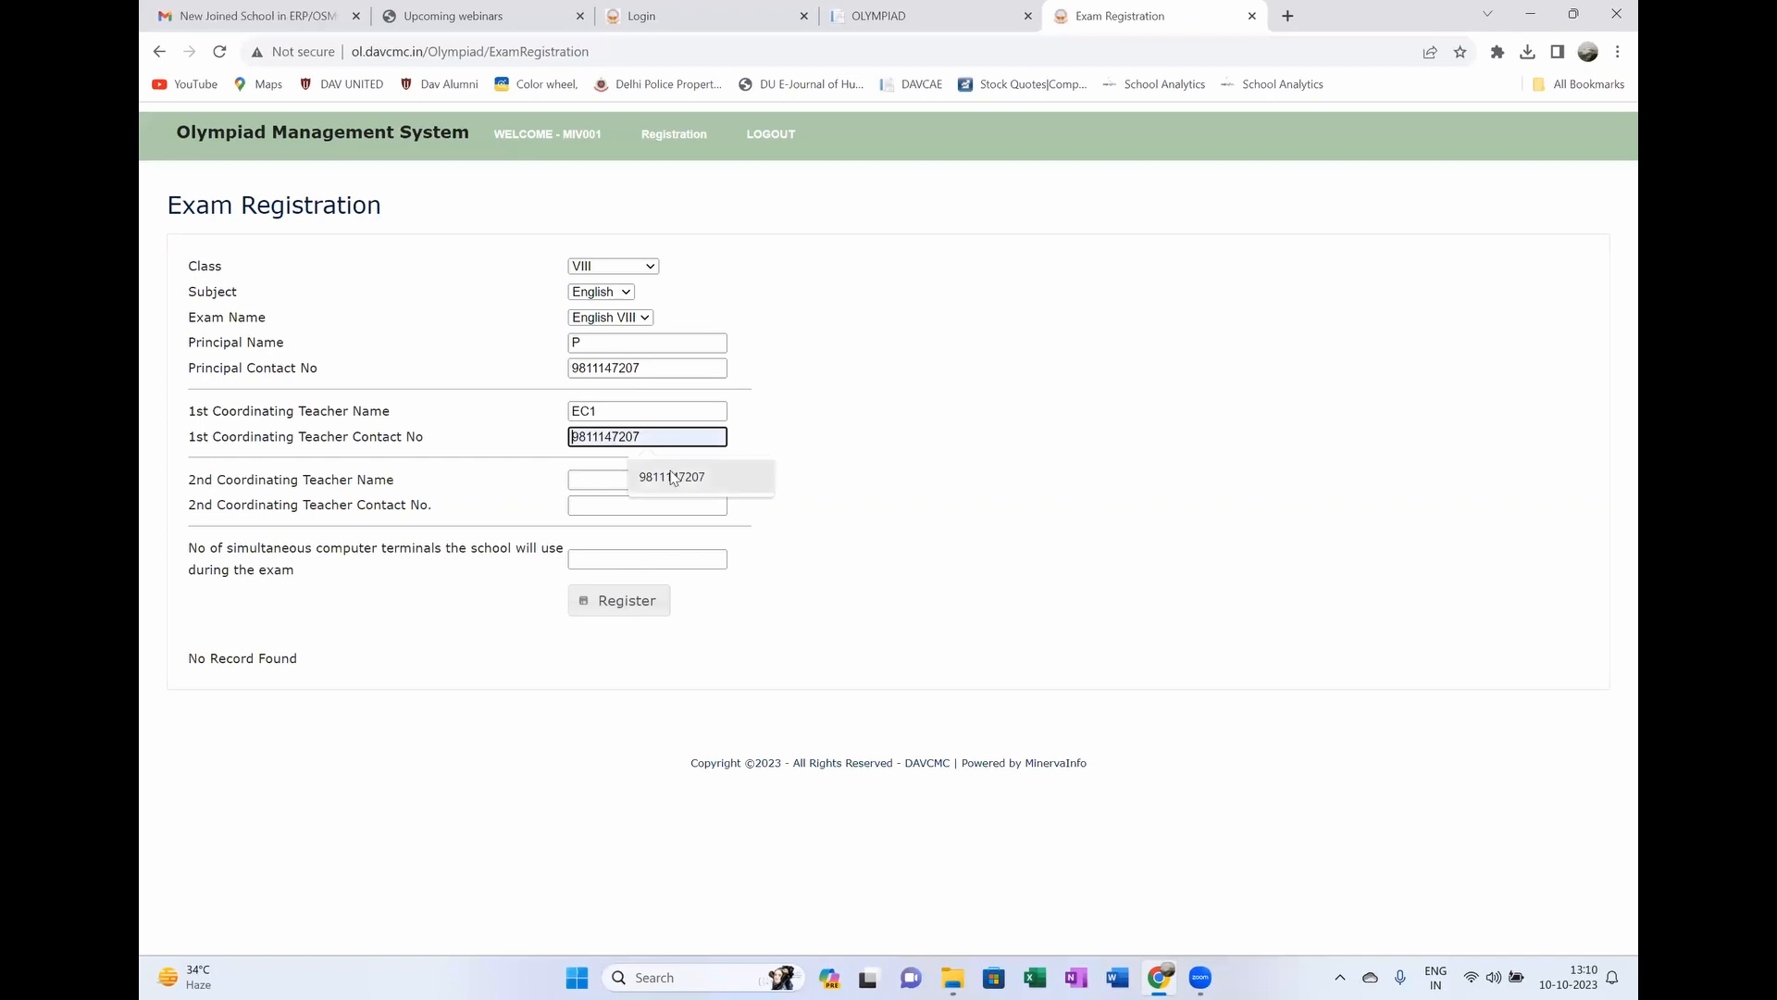
{"action": "left_click", "coordinate": [673, 476]}
{"action": "left_click", "coordinate": [656, 475]}
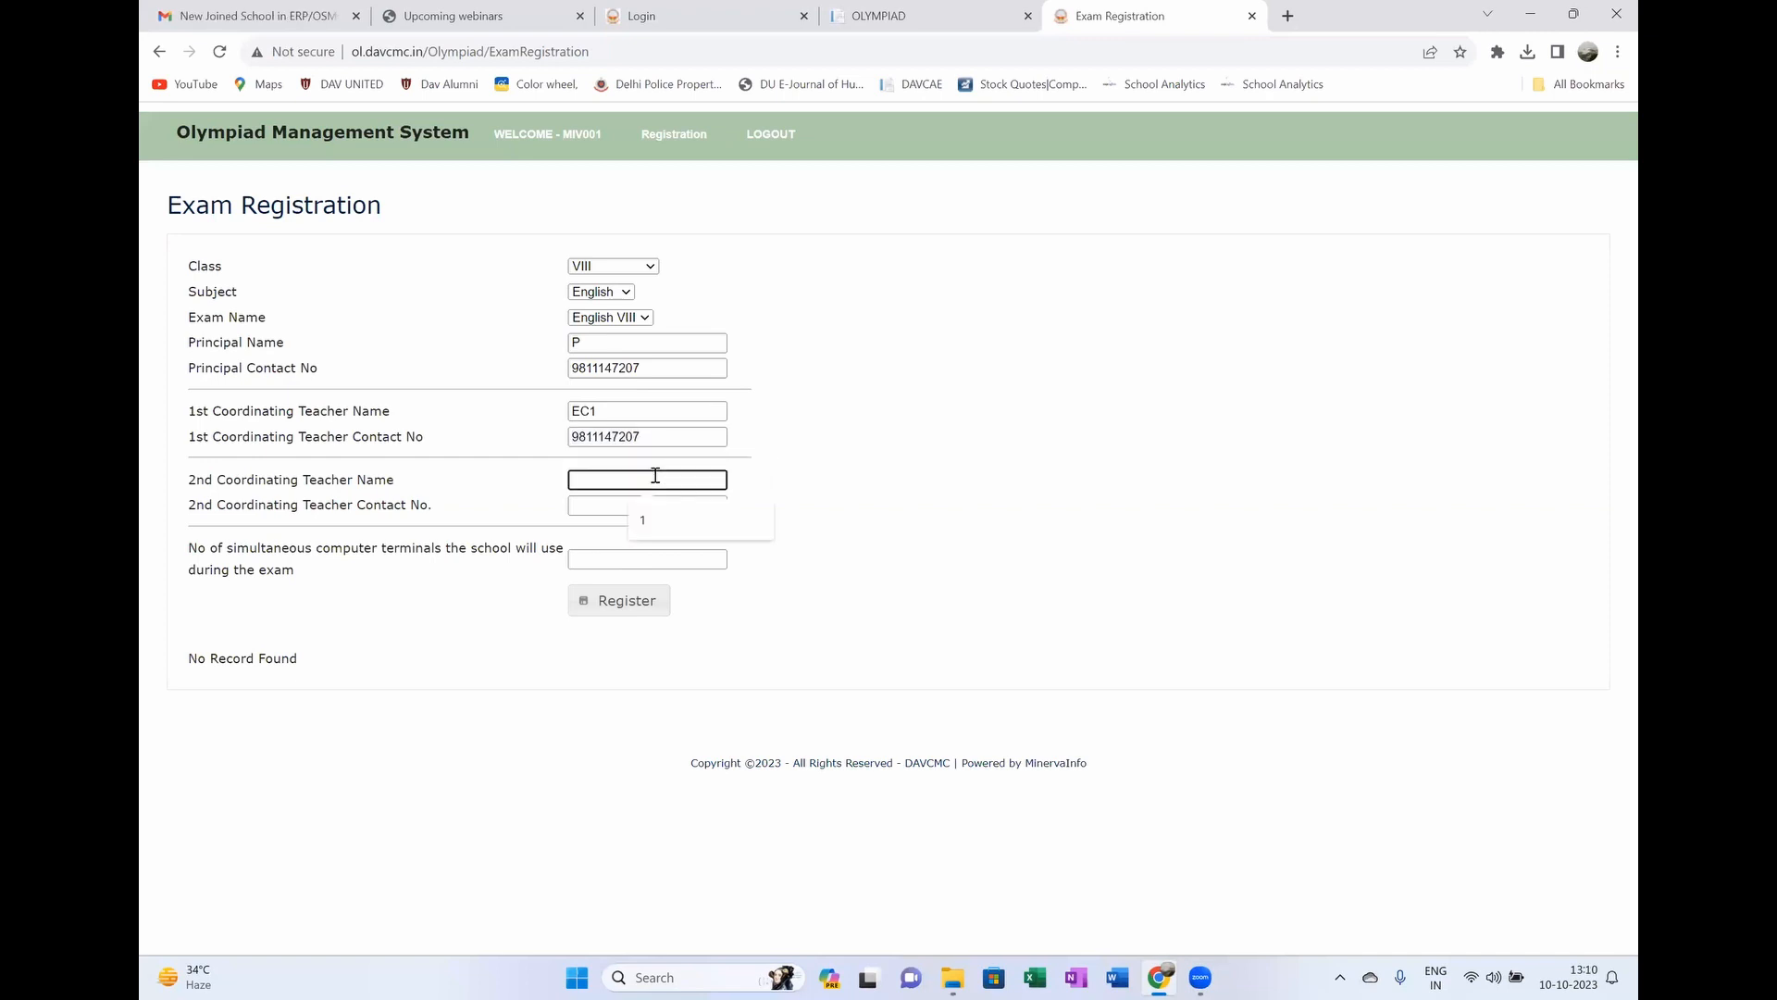
{"action": "type", "text": "EC2"}
{"action": "left_click", "coordinate": [632, 506]}
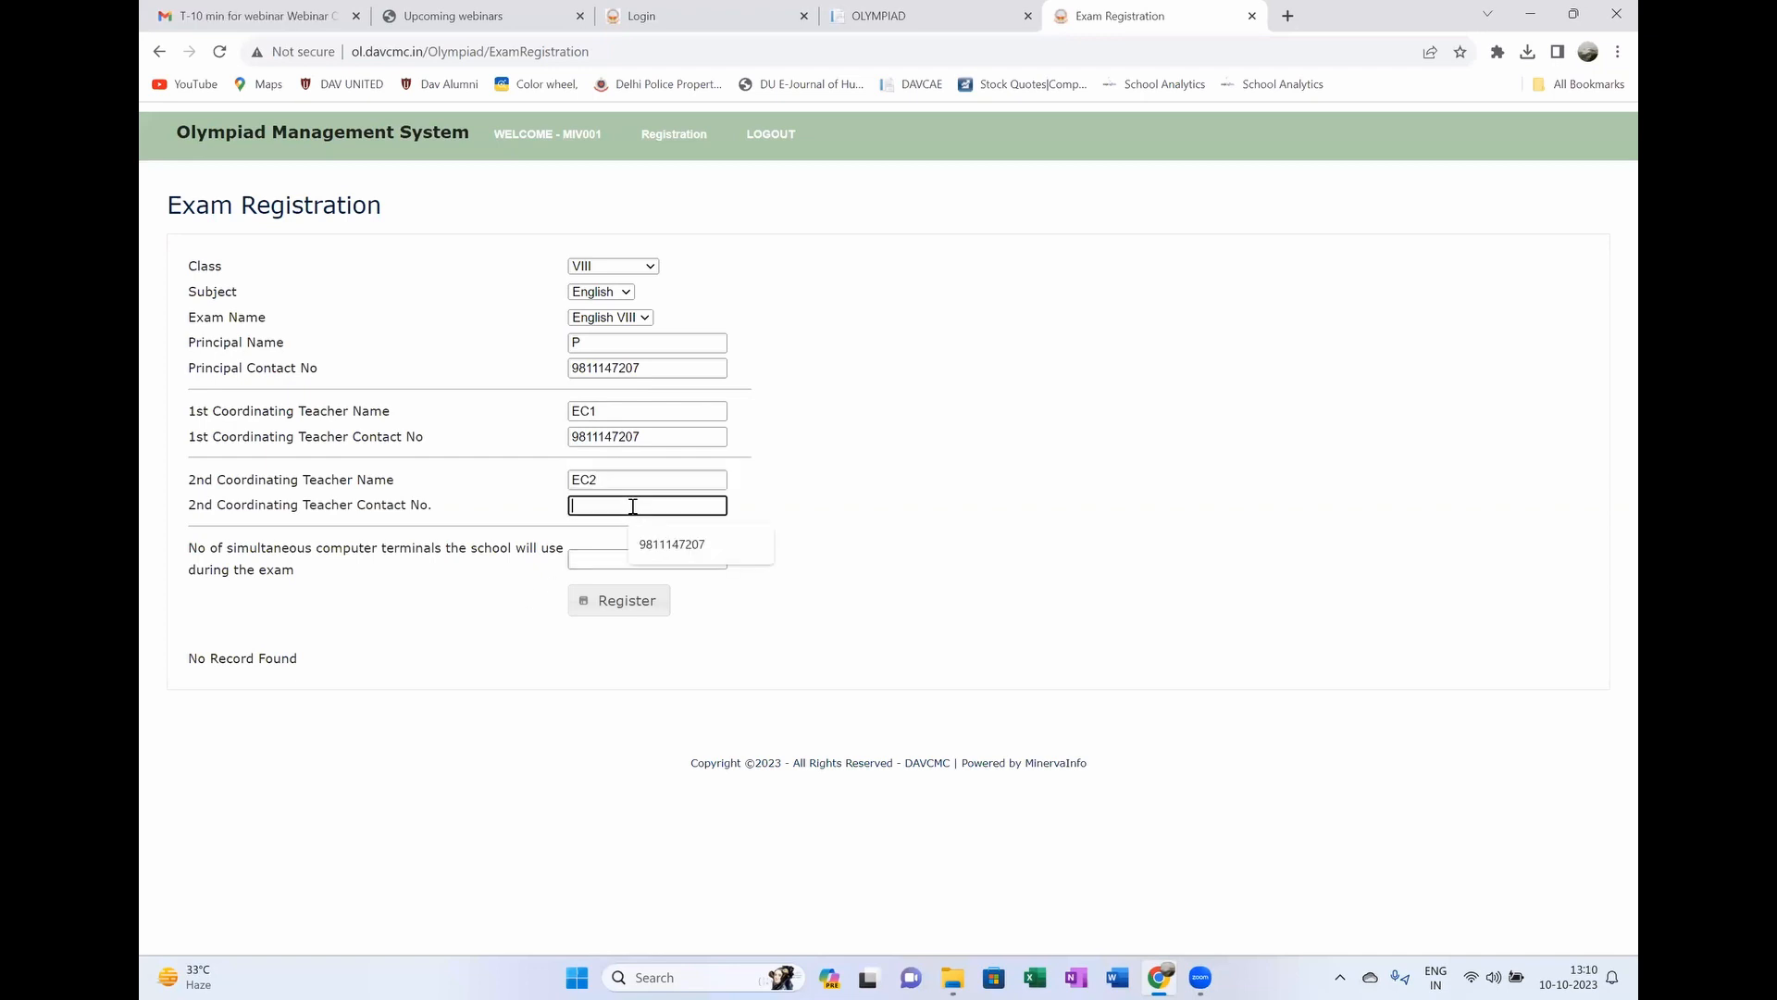
{"action": "left_click", "coordinate": [657, 545]}
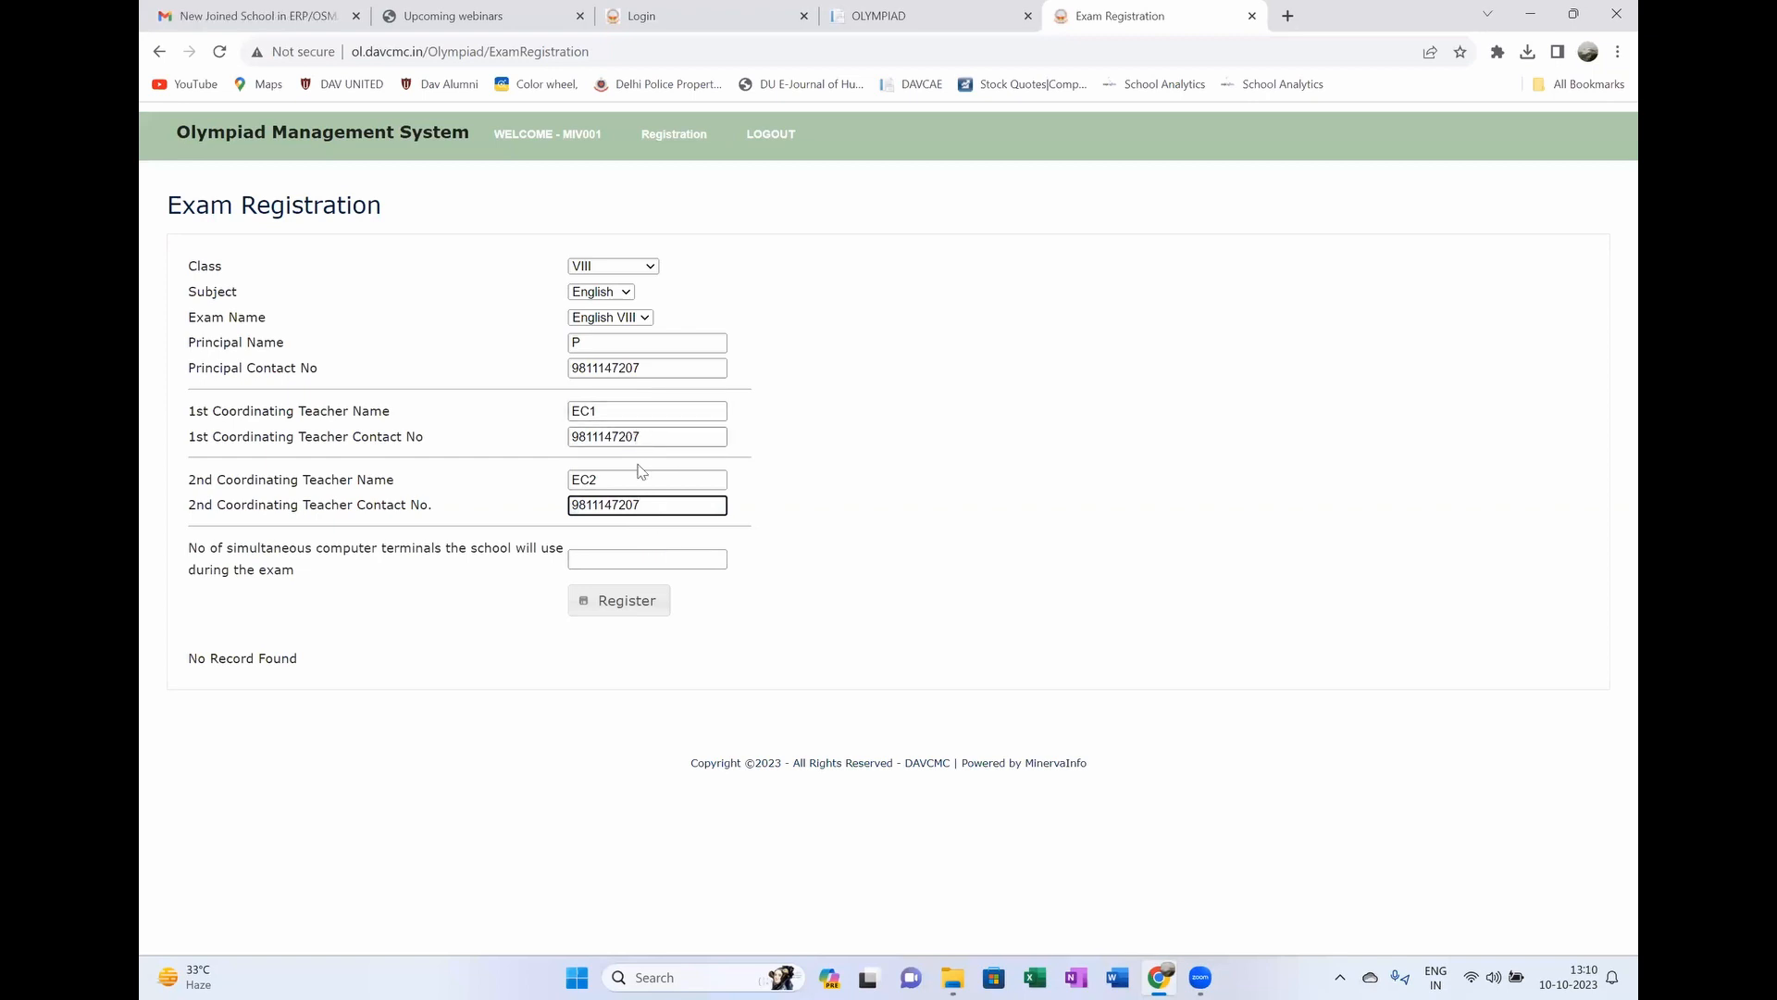
Step: Set the number of simultaneous computer terminals to 40
{"action": "left_click", "coordinate": [613, 562]}
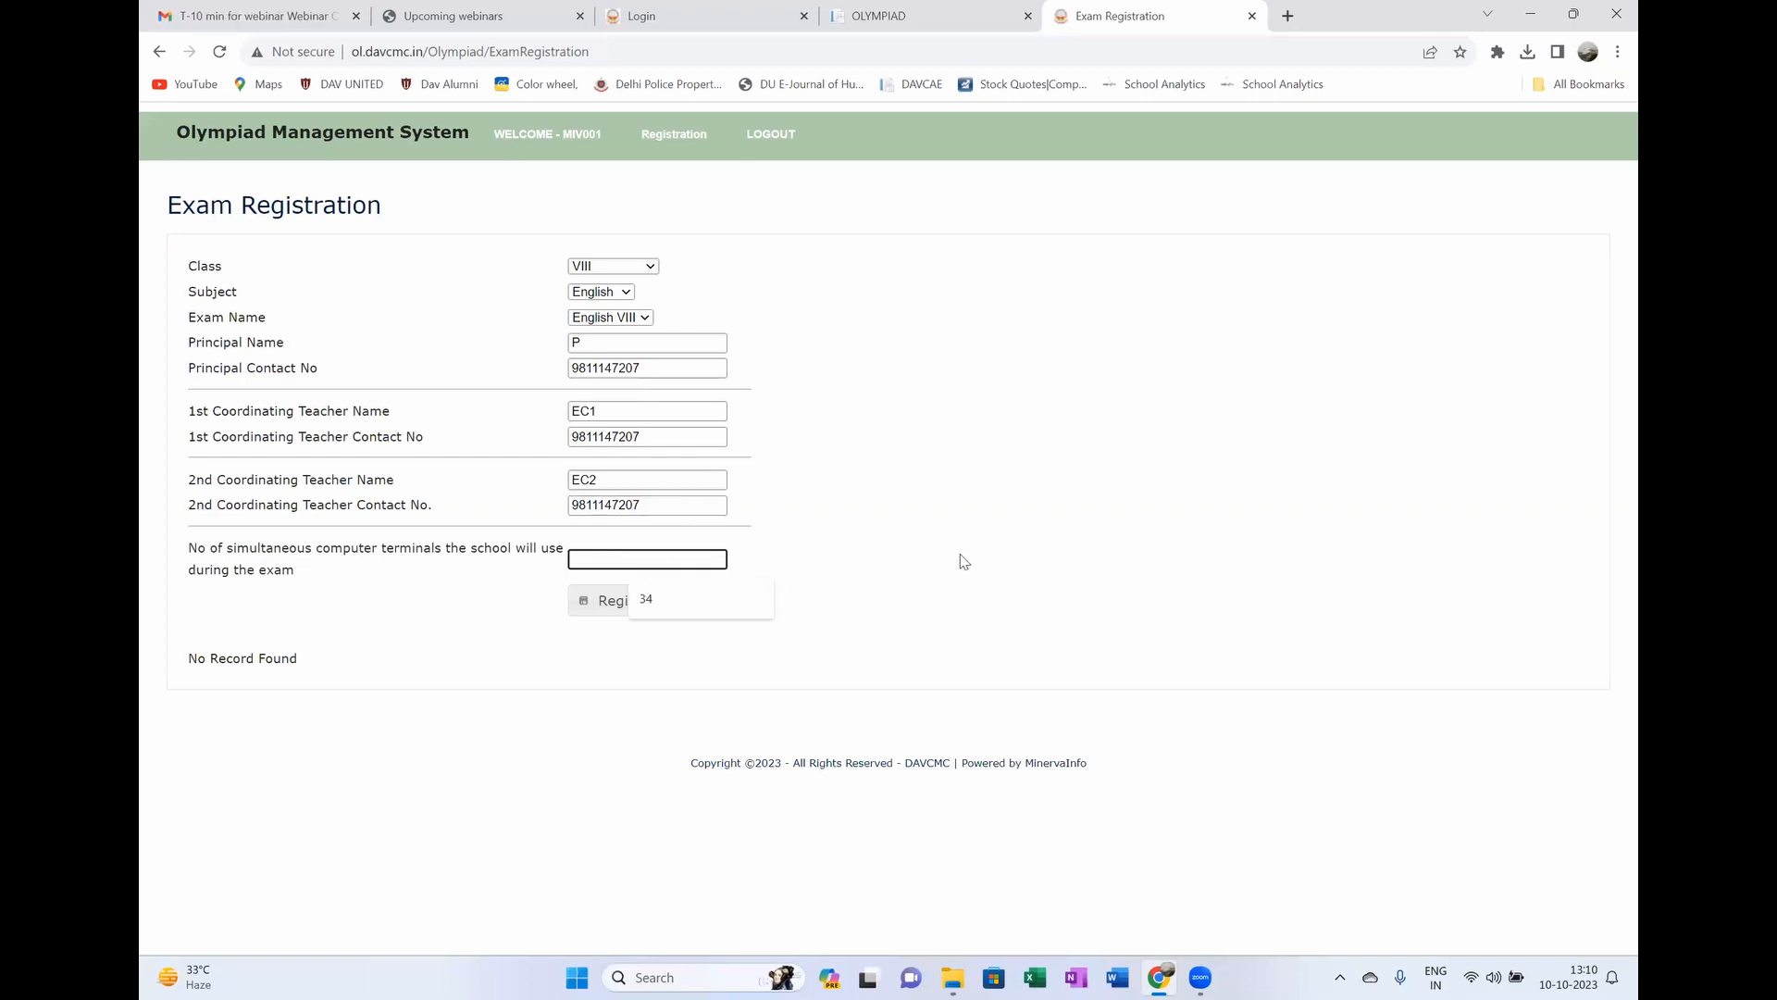
{"action": "left_click", "coordinate": [647, 599]}
{"action": "double_click", "coordinate": [569, 565]}
{"action": "type", "text": "20"}
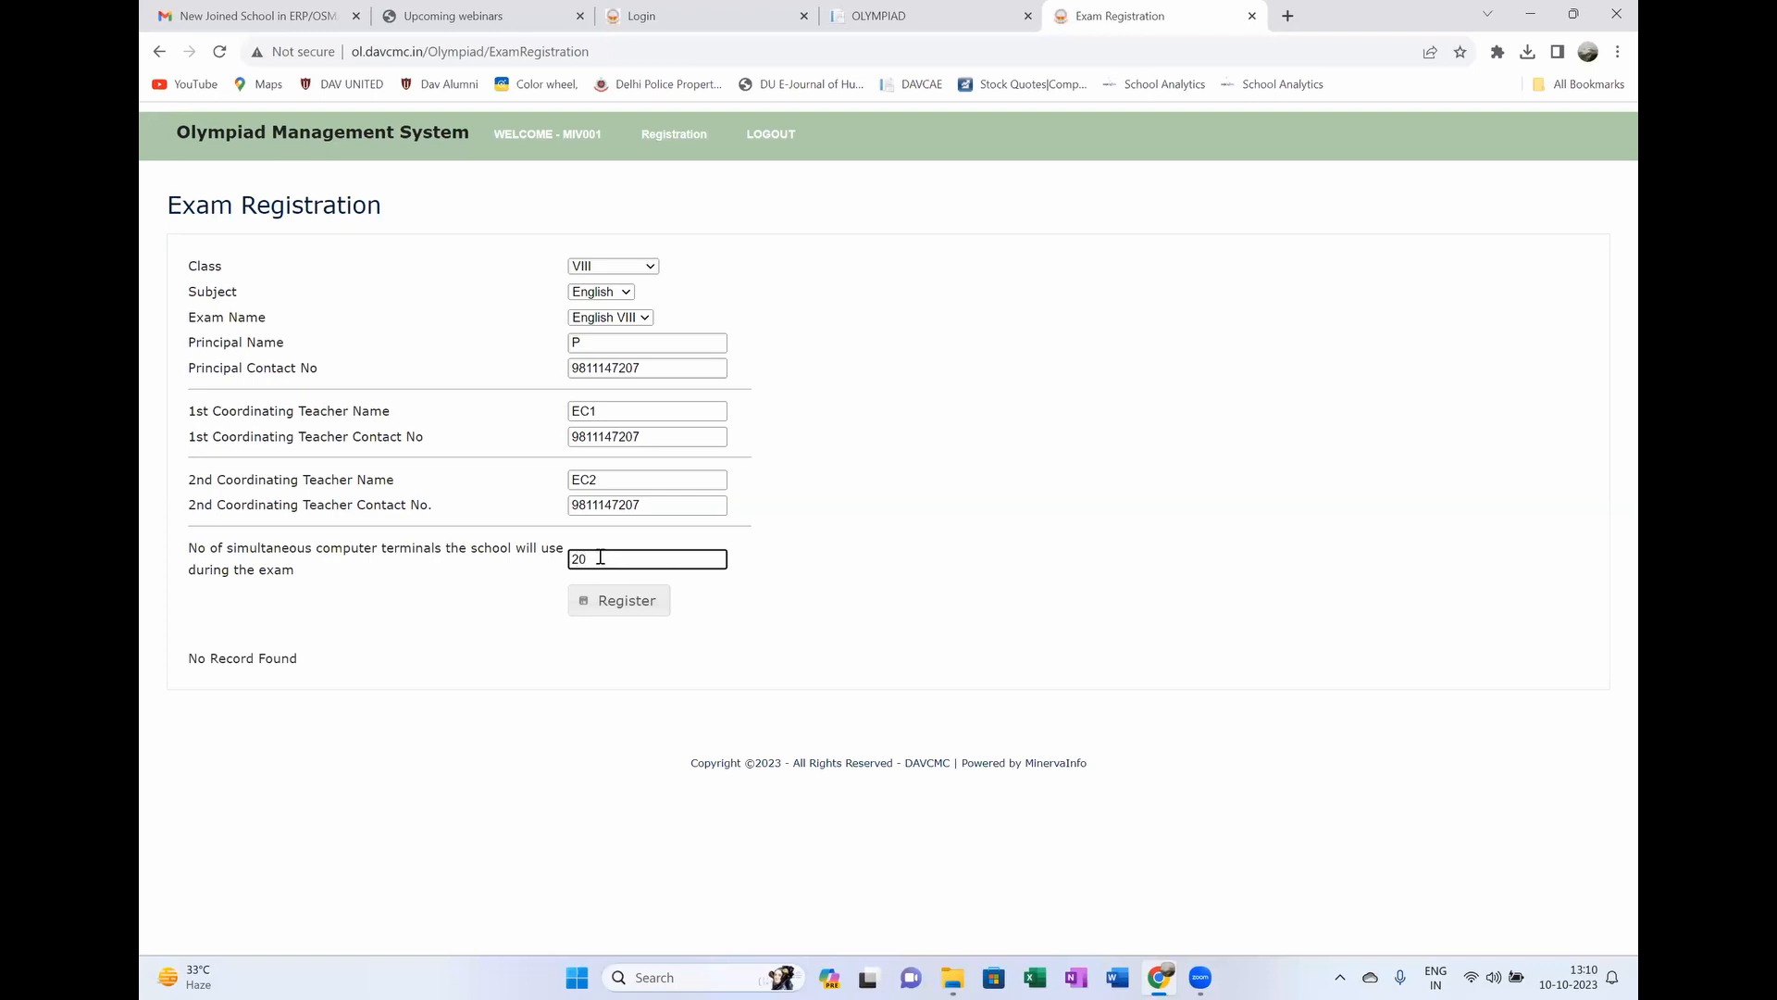
{"action": "left_click_drag", "start_coordinate": [600, 559], "coordinate": [428, 547]}
{"action": "type", "text": "4"}
{"action": "left_click_drag", "start_coordinate": [602, 559], "coordinate": [553, 552]}
Step: Register the English VIII exam and reload the Exam Registration page
{"action": "left_click", "coordinate": [613, 602]}
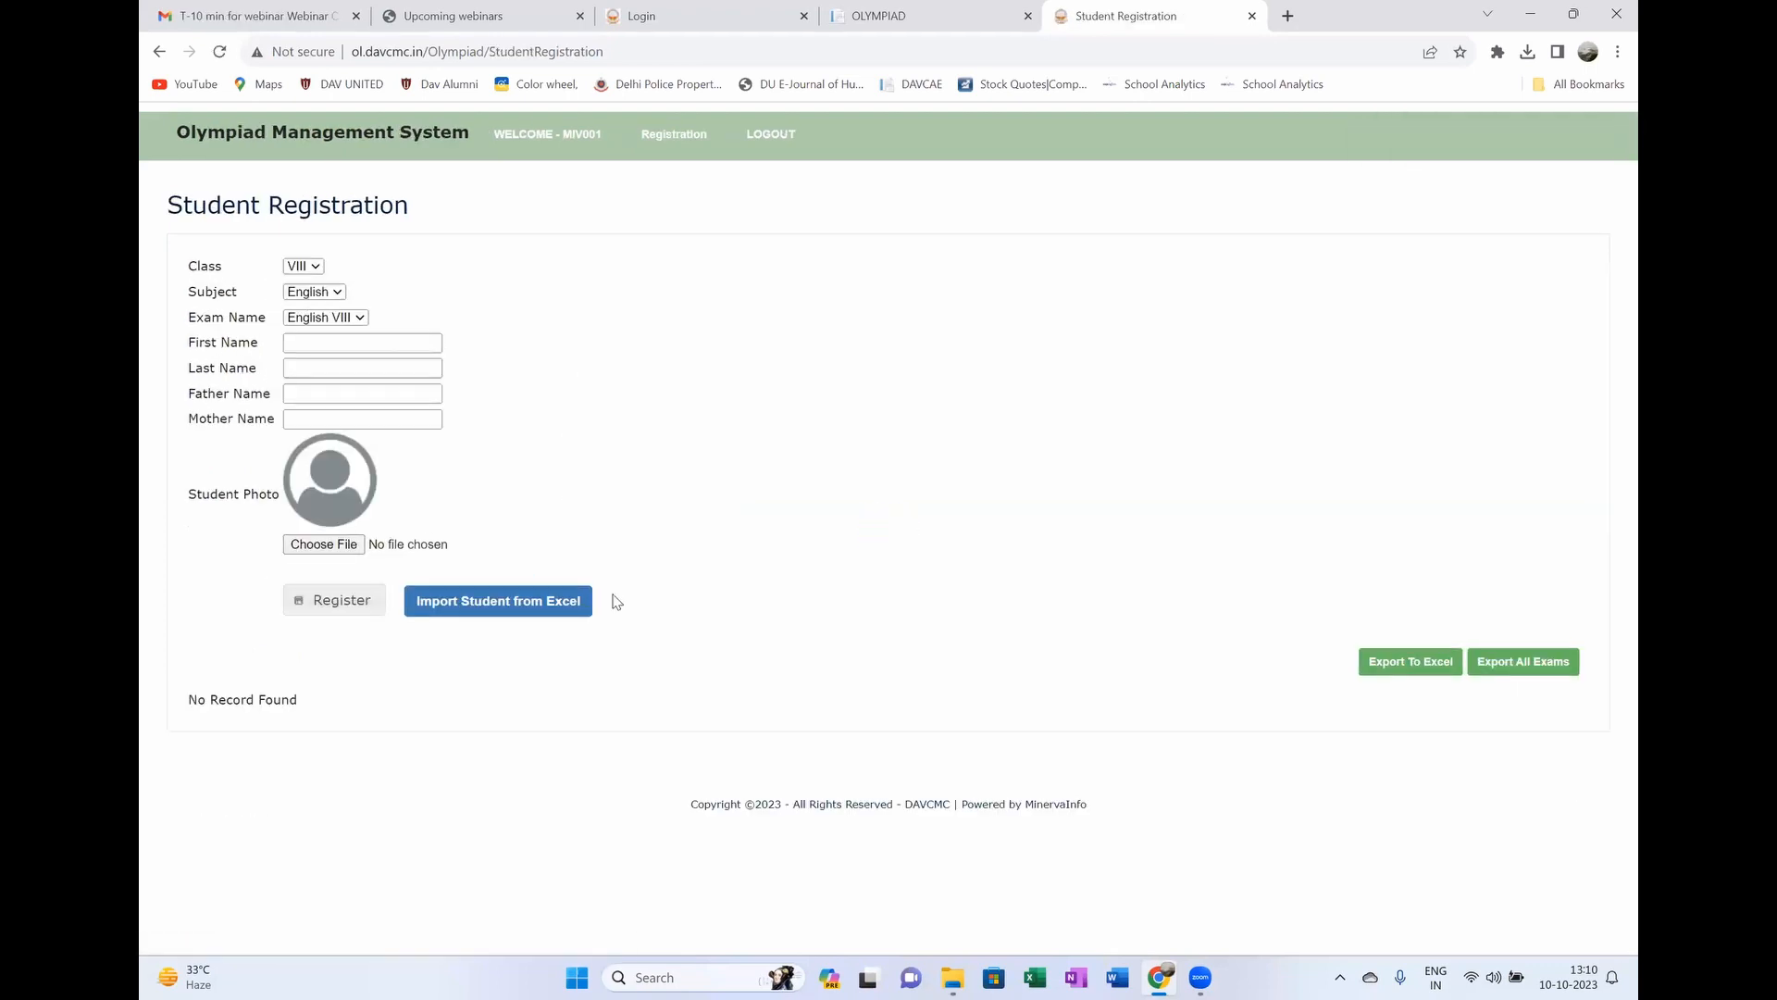
{"action": "mouse_move", "coordinate": [643, 131]}
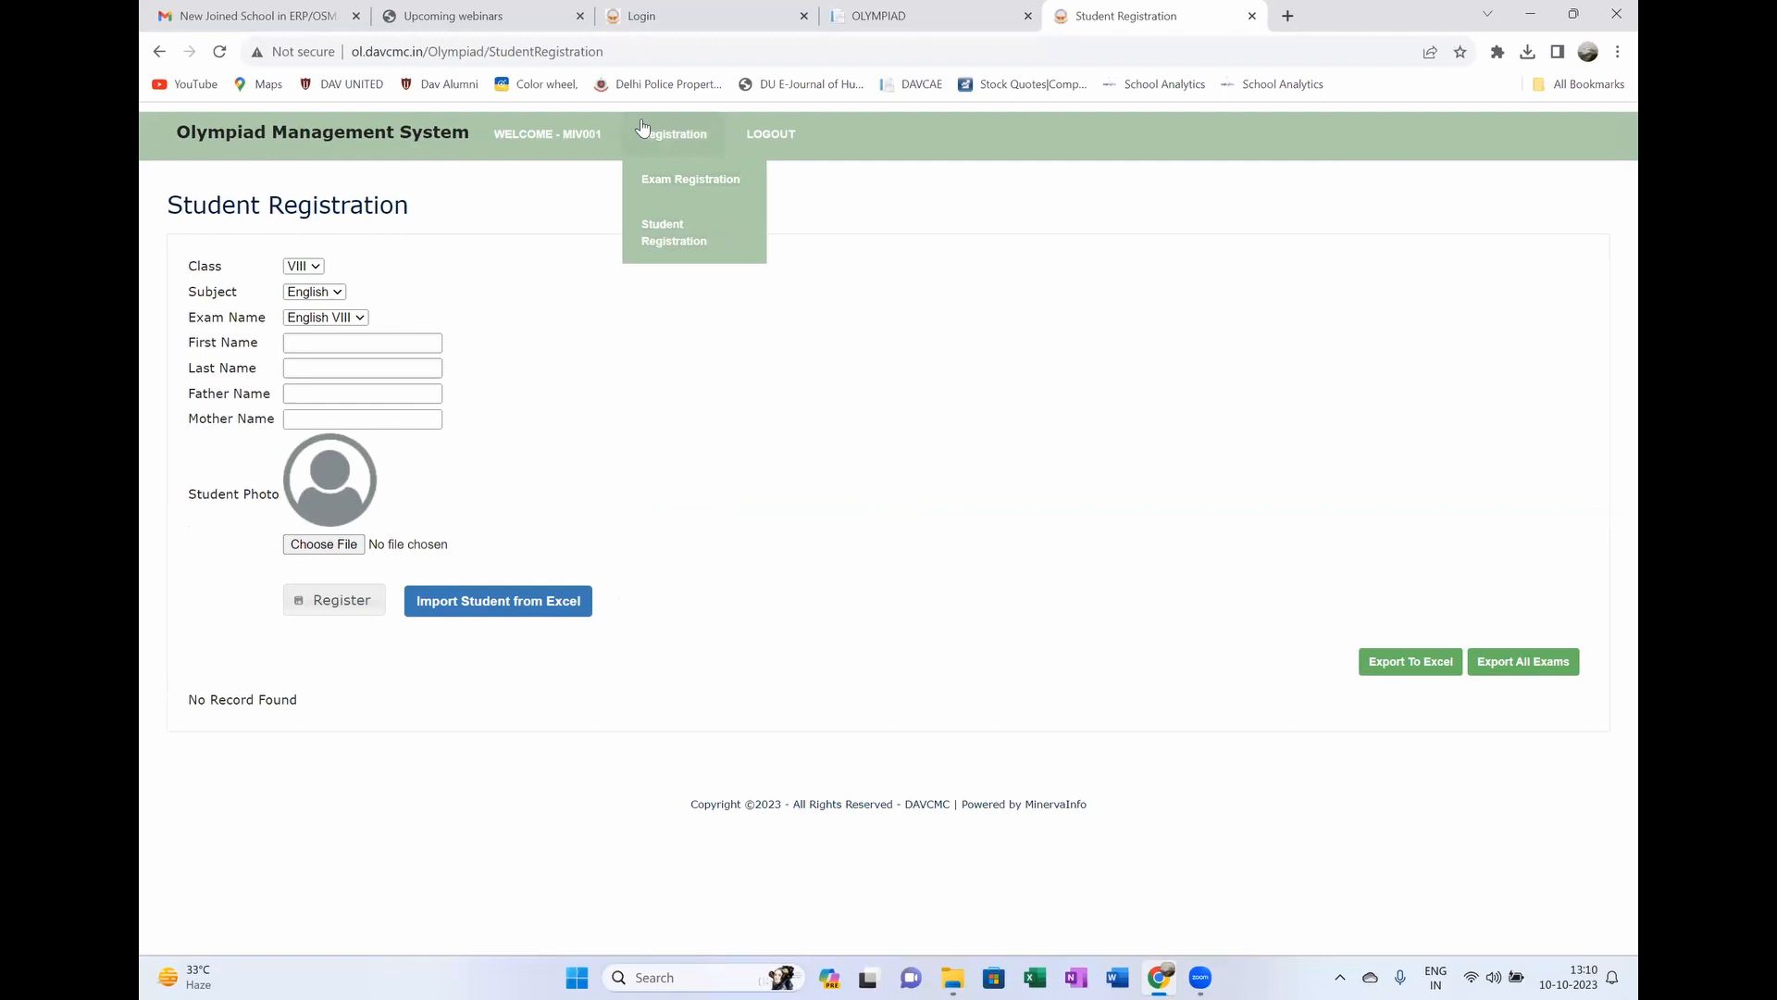
{"action": "left_click", "coordinate": [661, 179]}
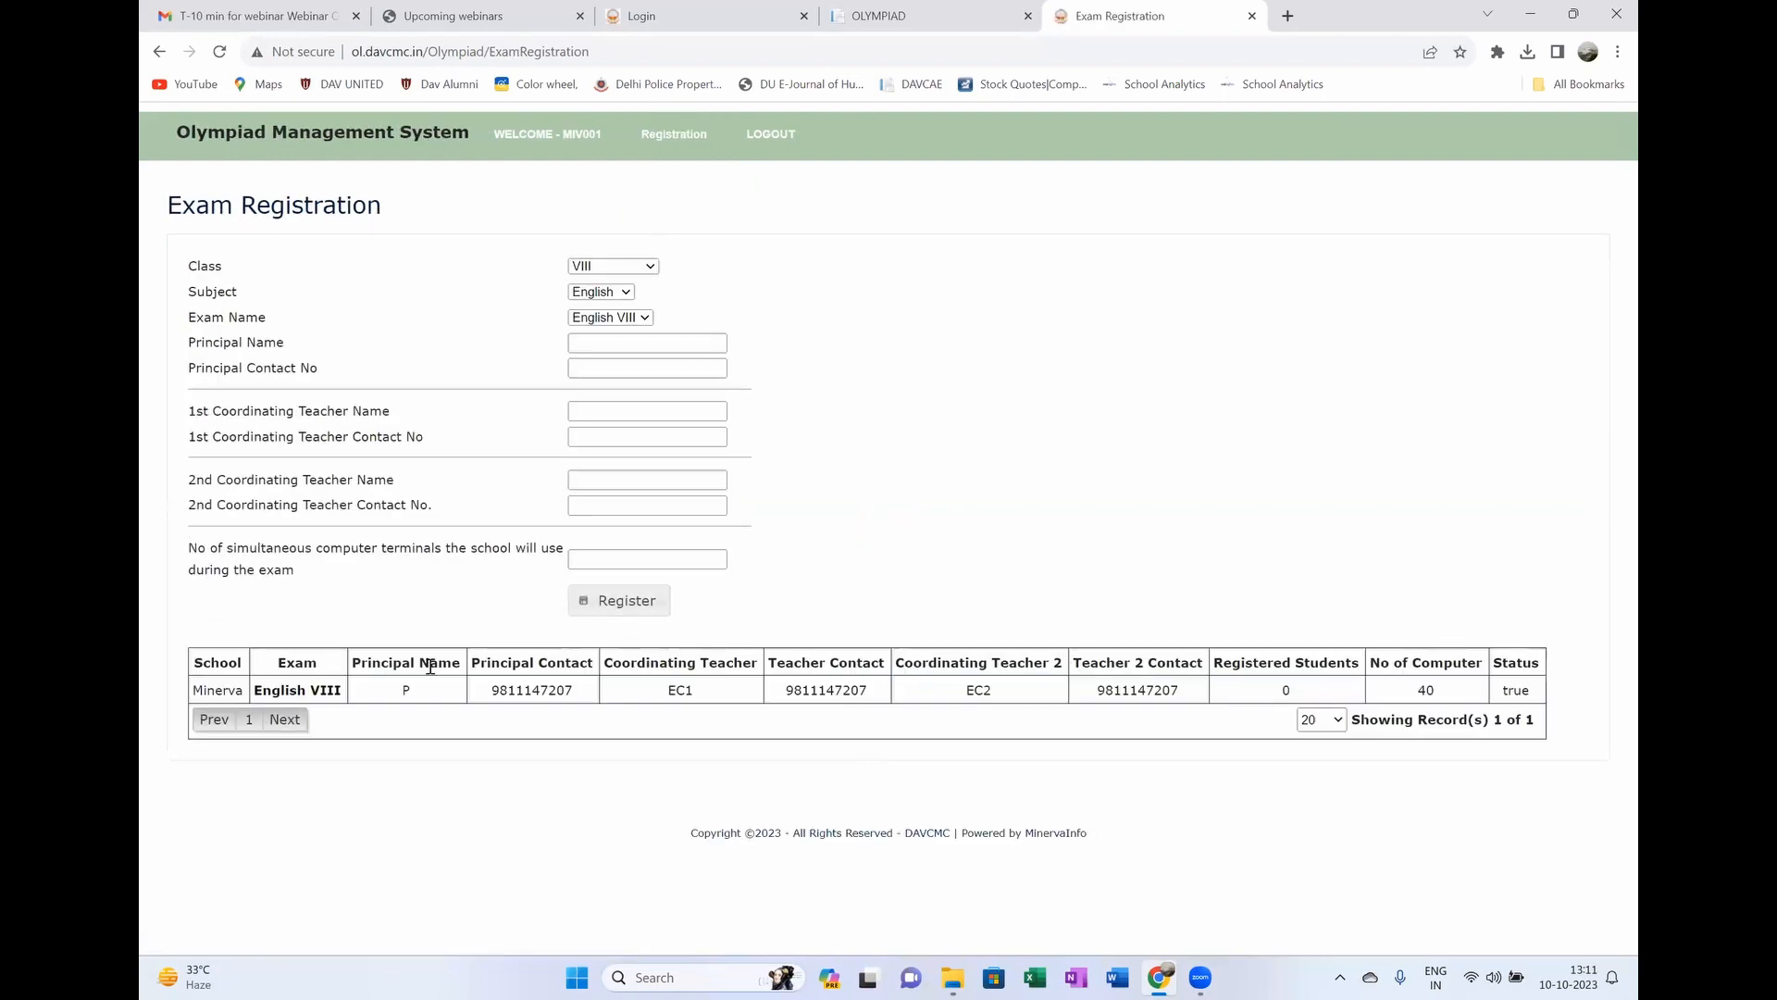
{"action": "key", "text": "F5"}
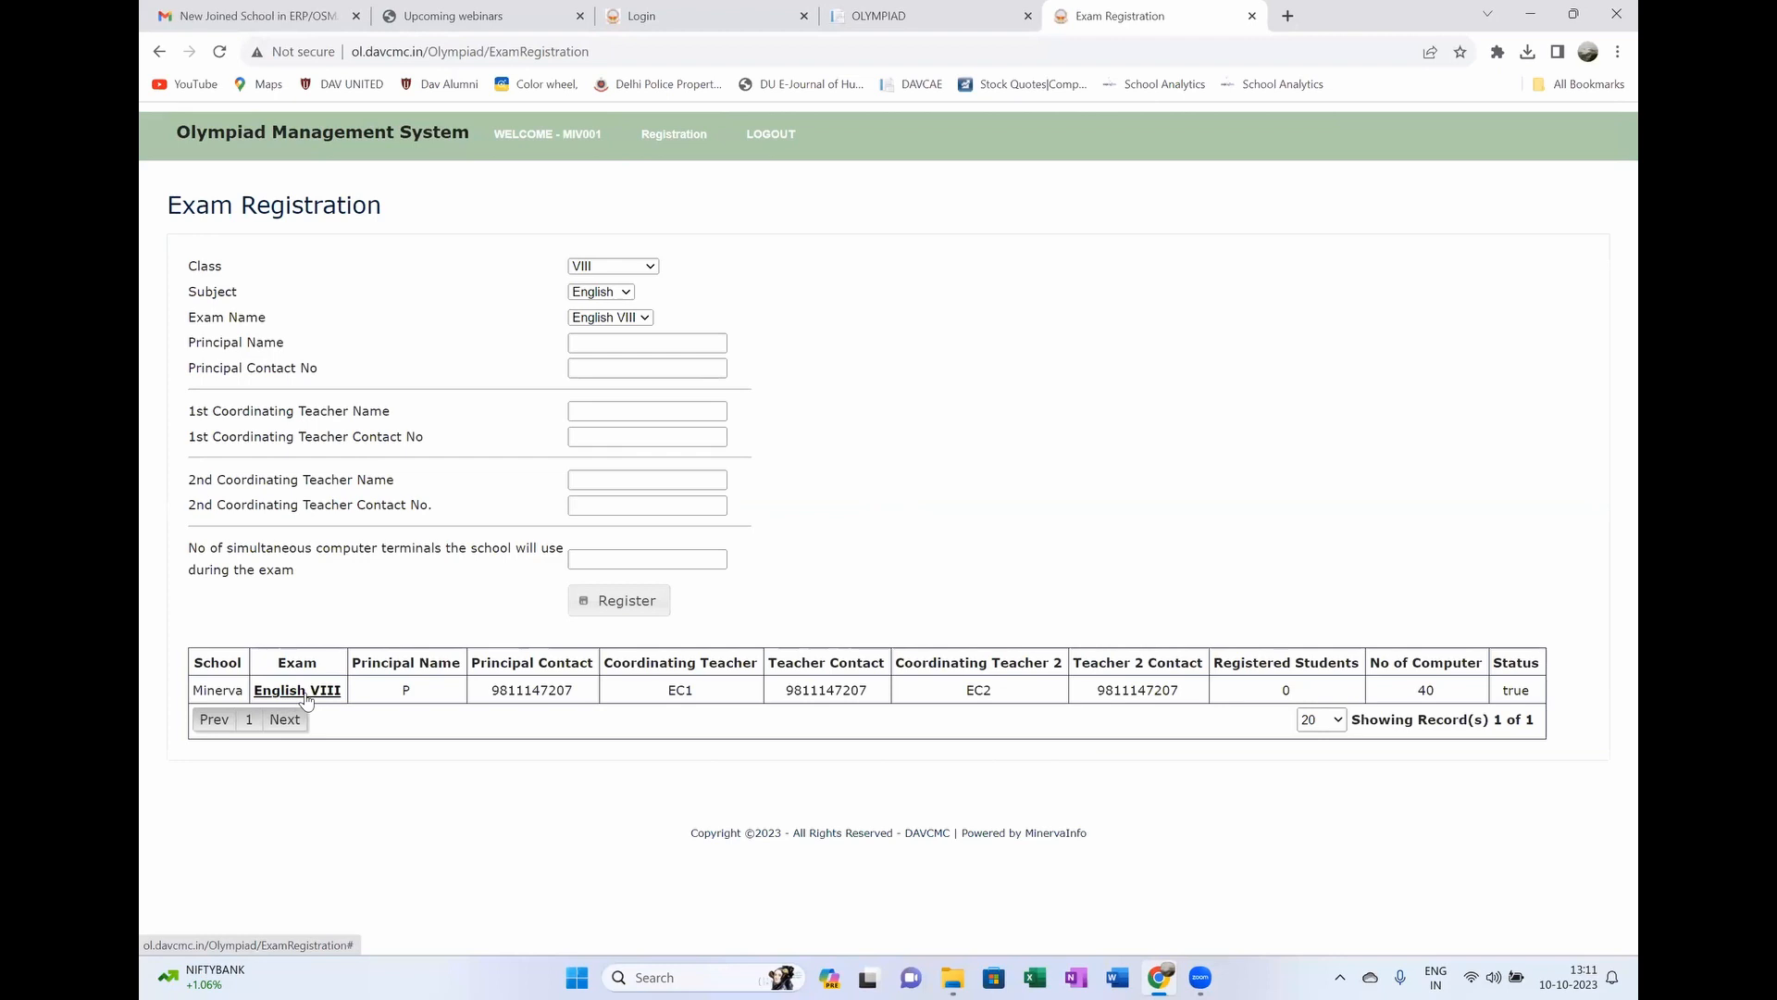
Step: Review the English VIII record: teacher EC1, 0 registered students, 40 computers, status true
{"action": "double_click", "coordinate": [542, 691]}
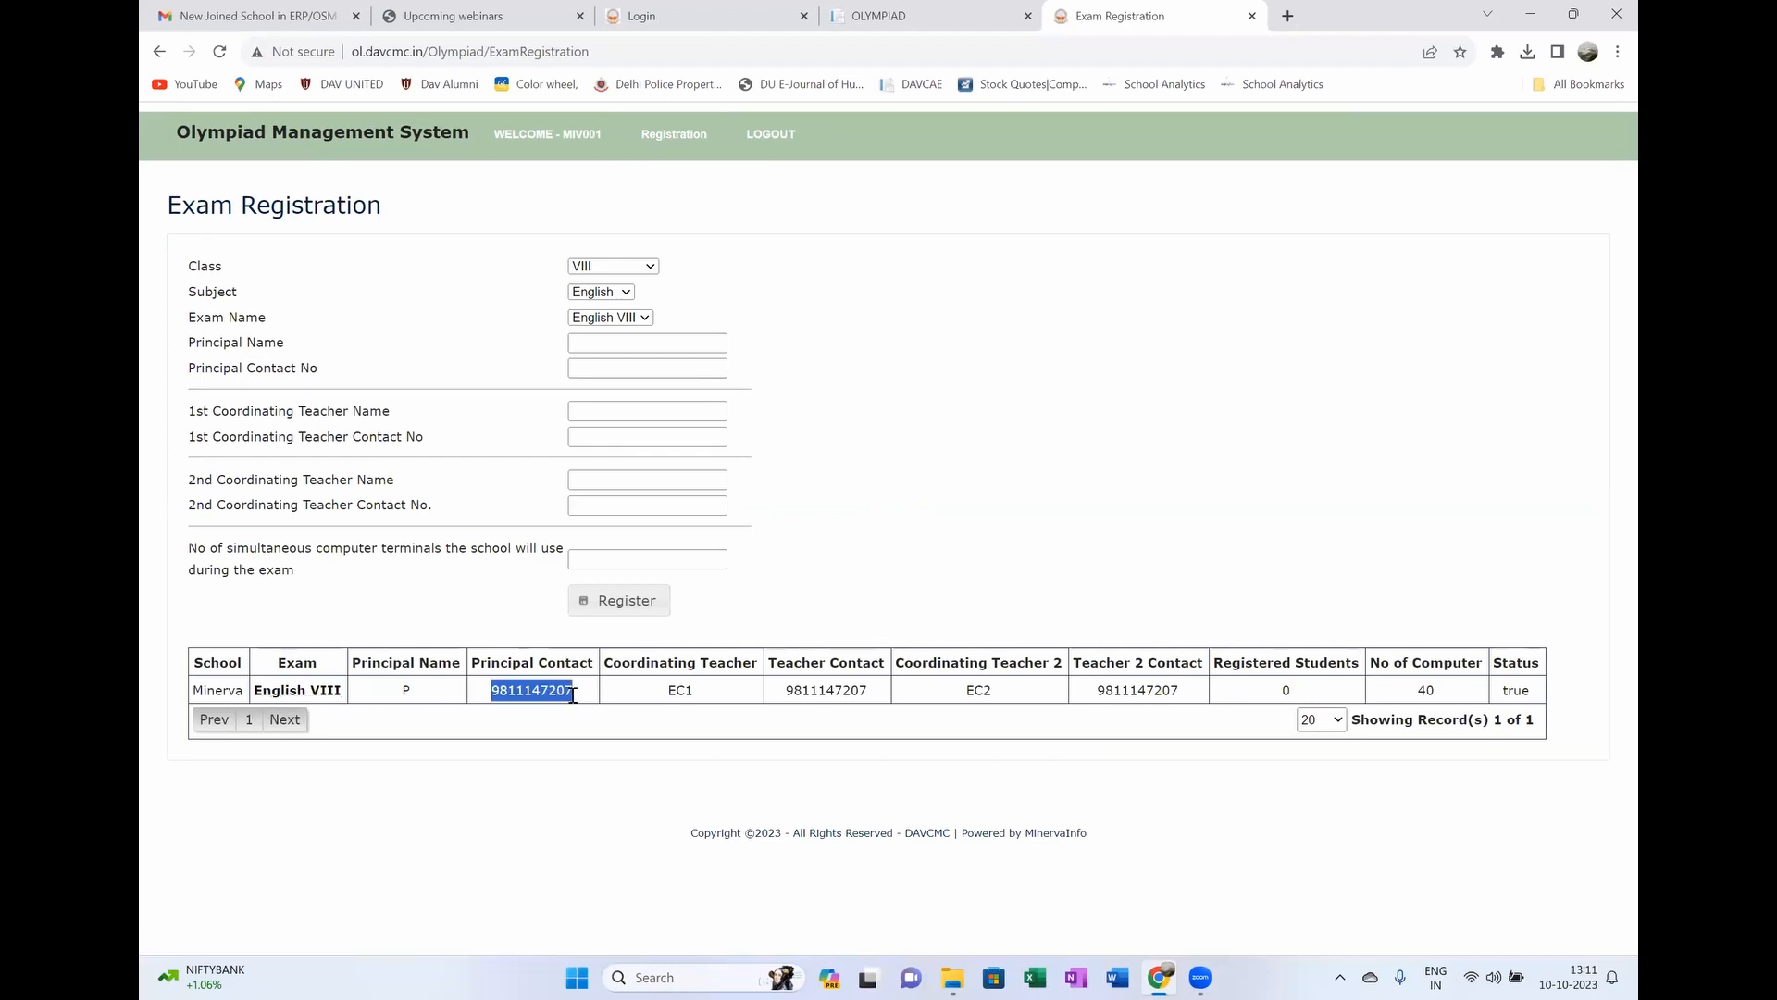
{"action": "left_click_drag", "start_coordinate": [661, 693], "coordinate": [1018, 696]}
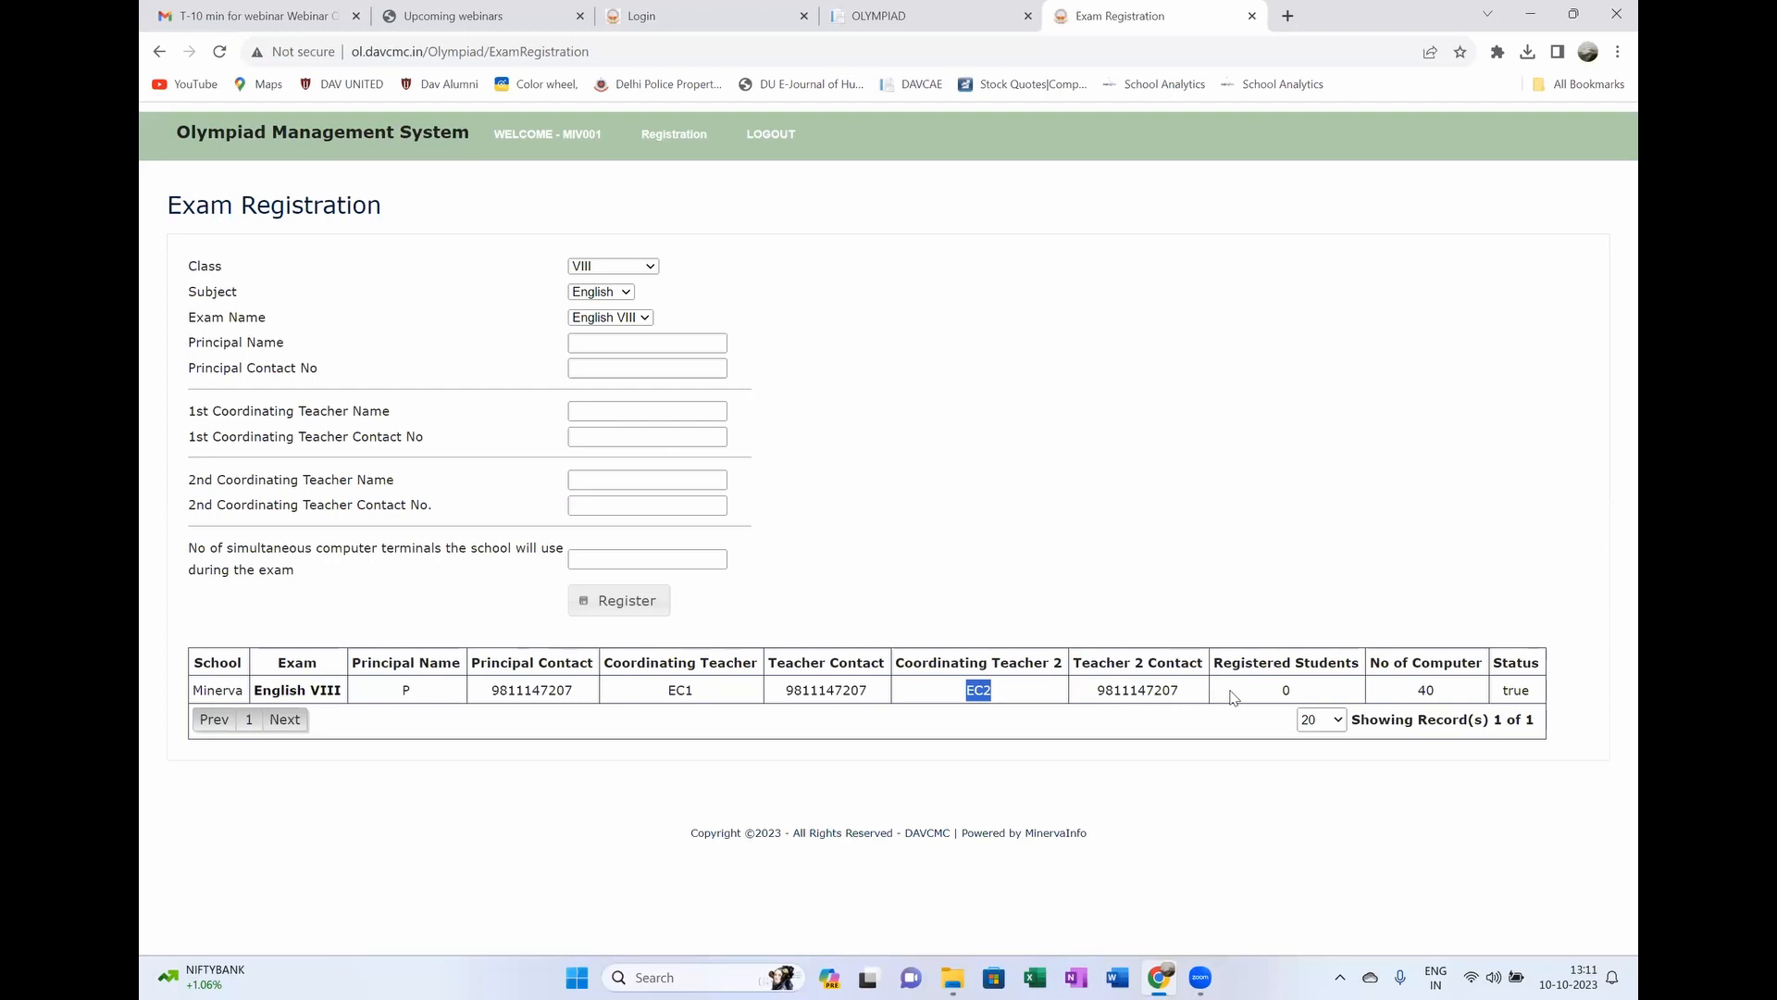
{"action": "left_click_drag", "start_coordinate": [1304, 695], "coordinate": [1282, 694]}
{"action": "left_click_drag", "start_coordinate": [1451, 697], "coordinate": [1409, 697]}
{"action": "left_click_drag", "start_coordinate": [1534, 694], "coordinate": [1503, 693]}
{"action": "left_click_drag", "start_coordinate": [1316, 693], "coordinate": [1274, 693]}
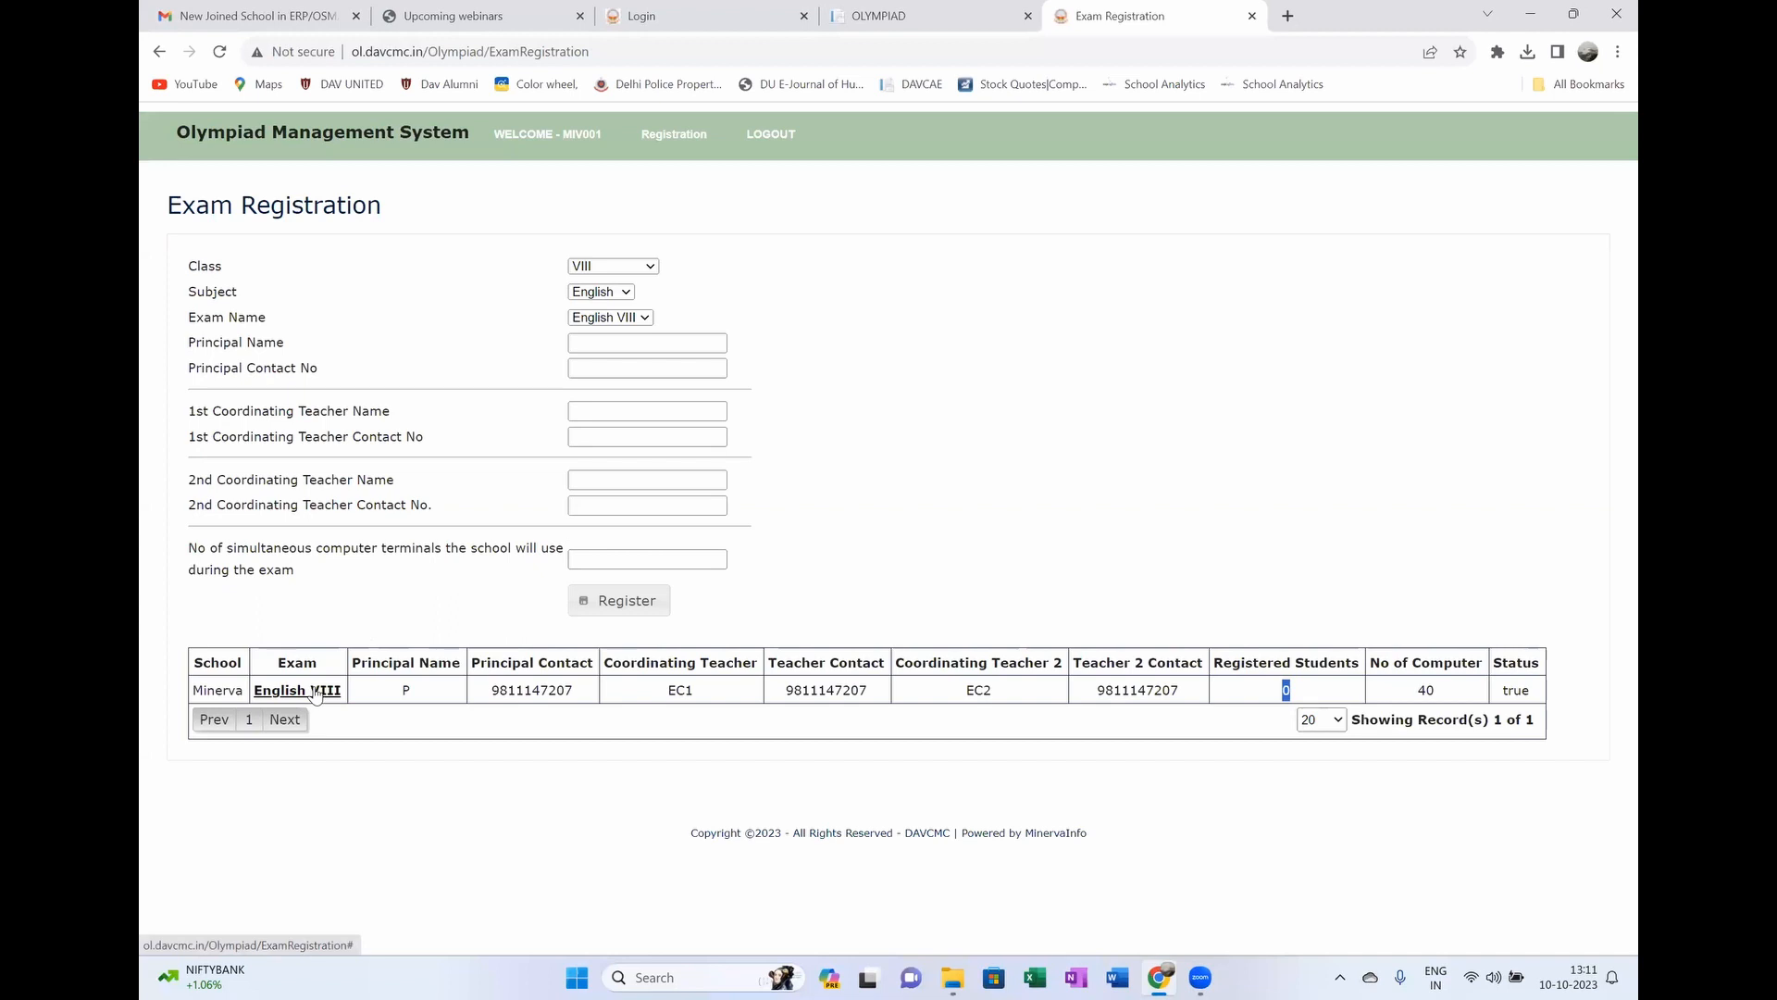
{"action": "left_click", "coordinate": [316, 694]}
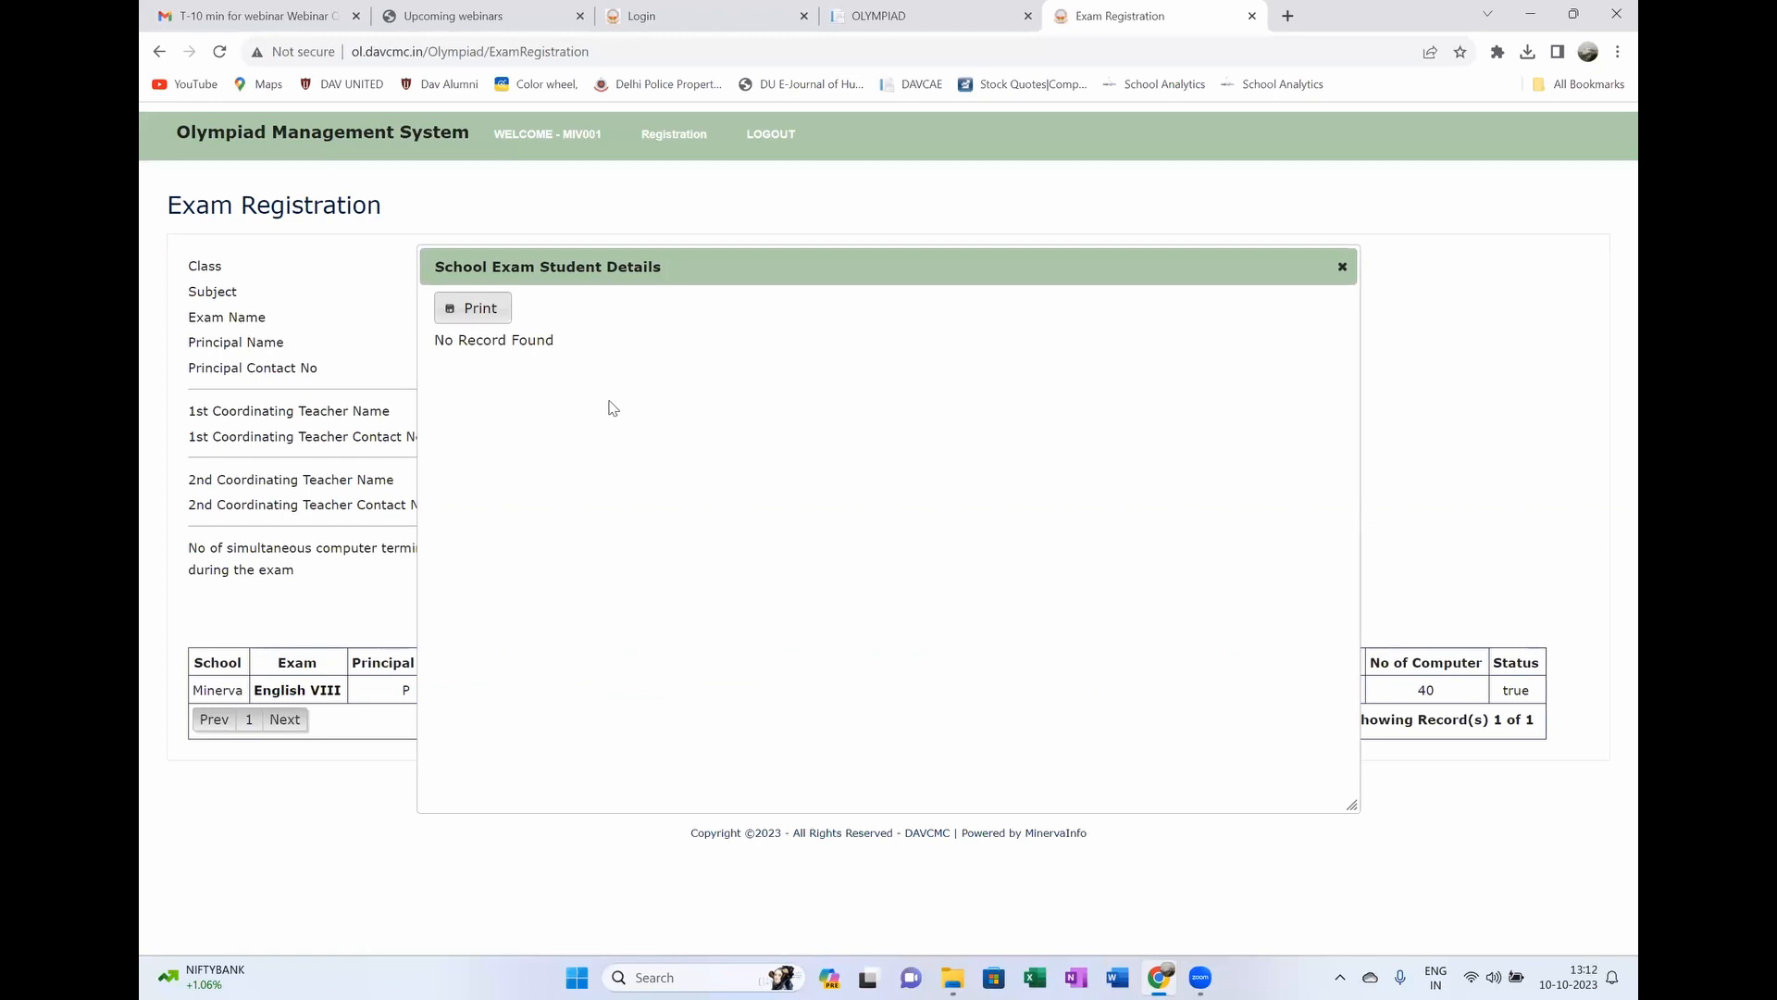
{"action": "left_click", "coordinate": [1343, 268]}
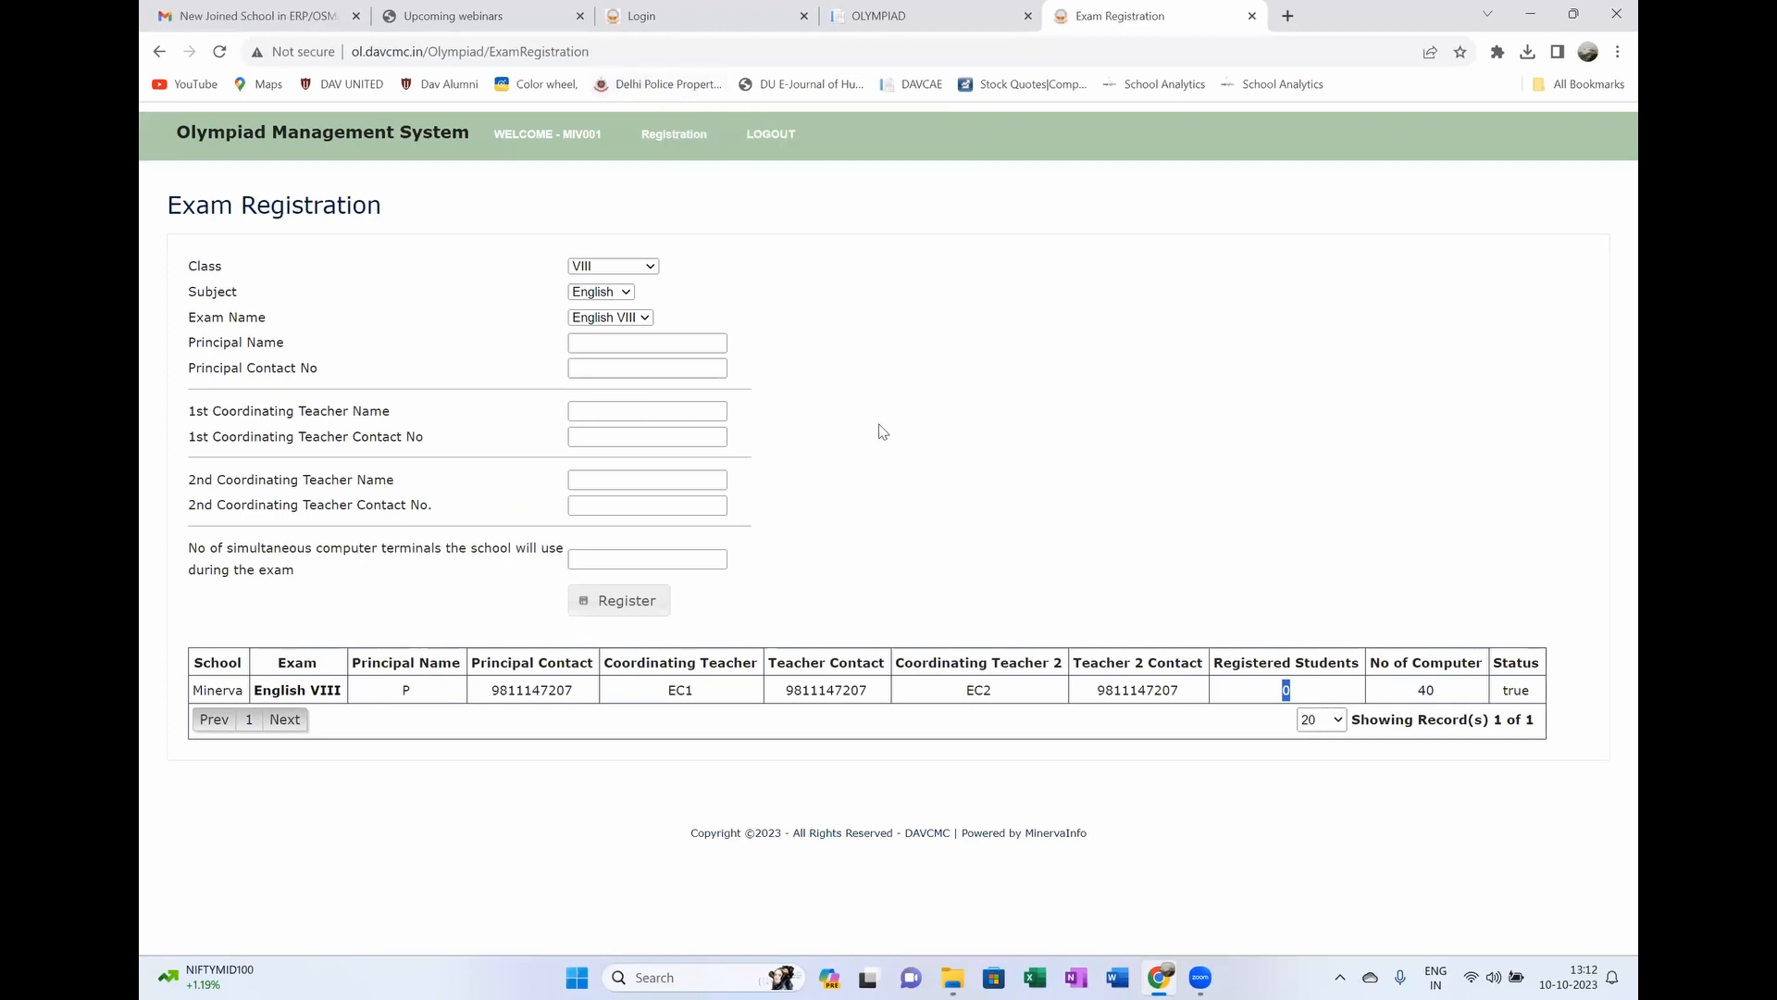
Step: On Student Registration, check the class VIII options and the subjects offered
{"action": "mouse_move", "coordinate": [682, 148]}
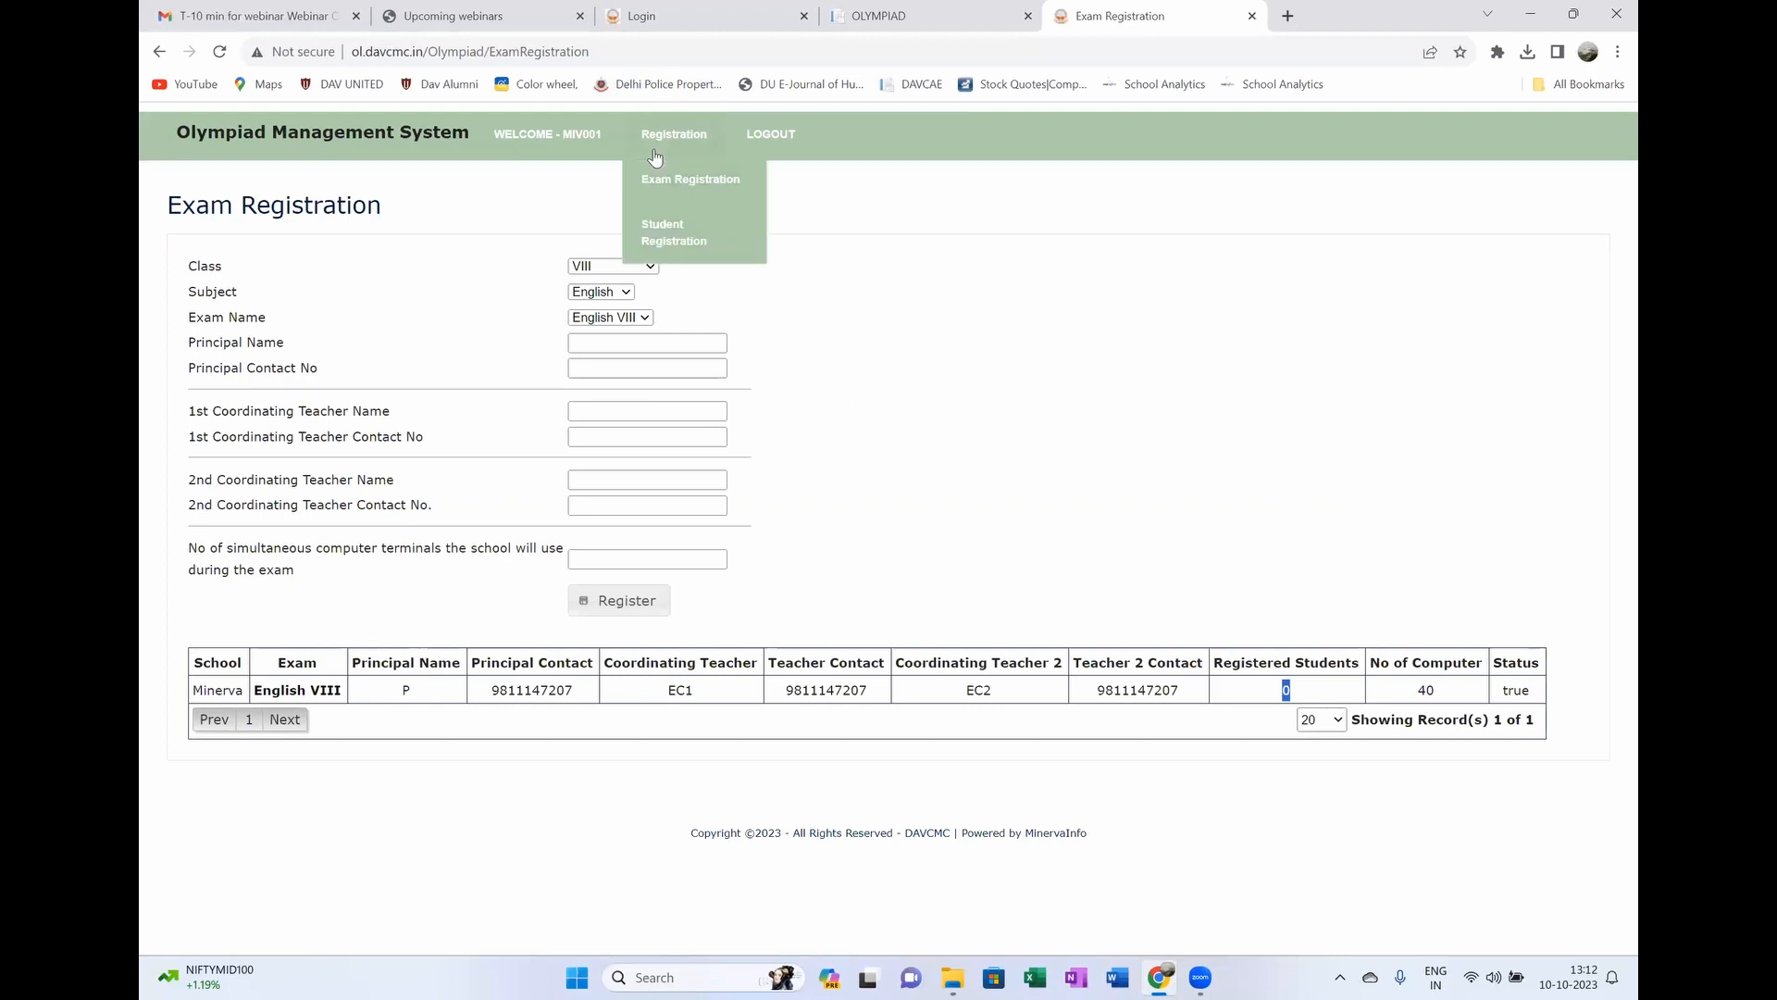
{"action": "left_click", "coordinate": [659, 235]}
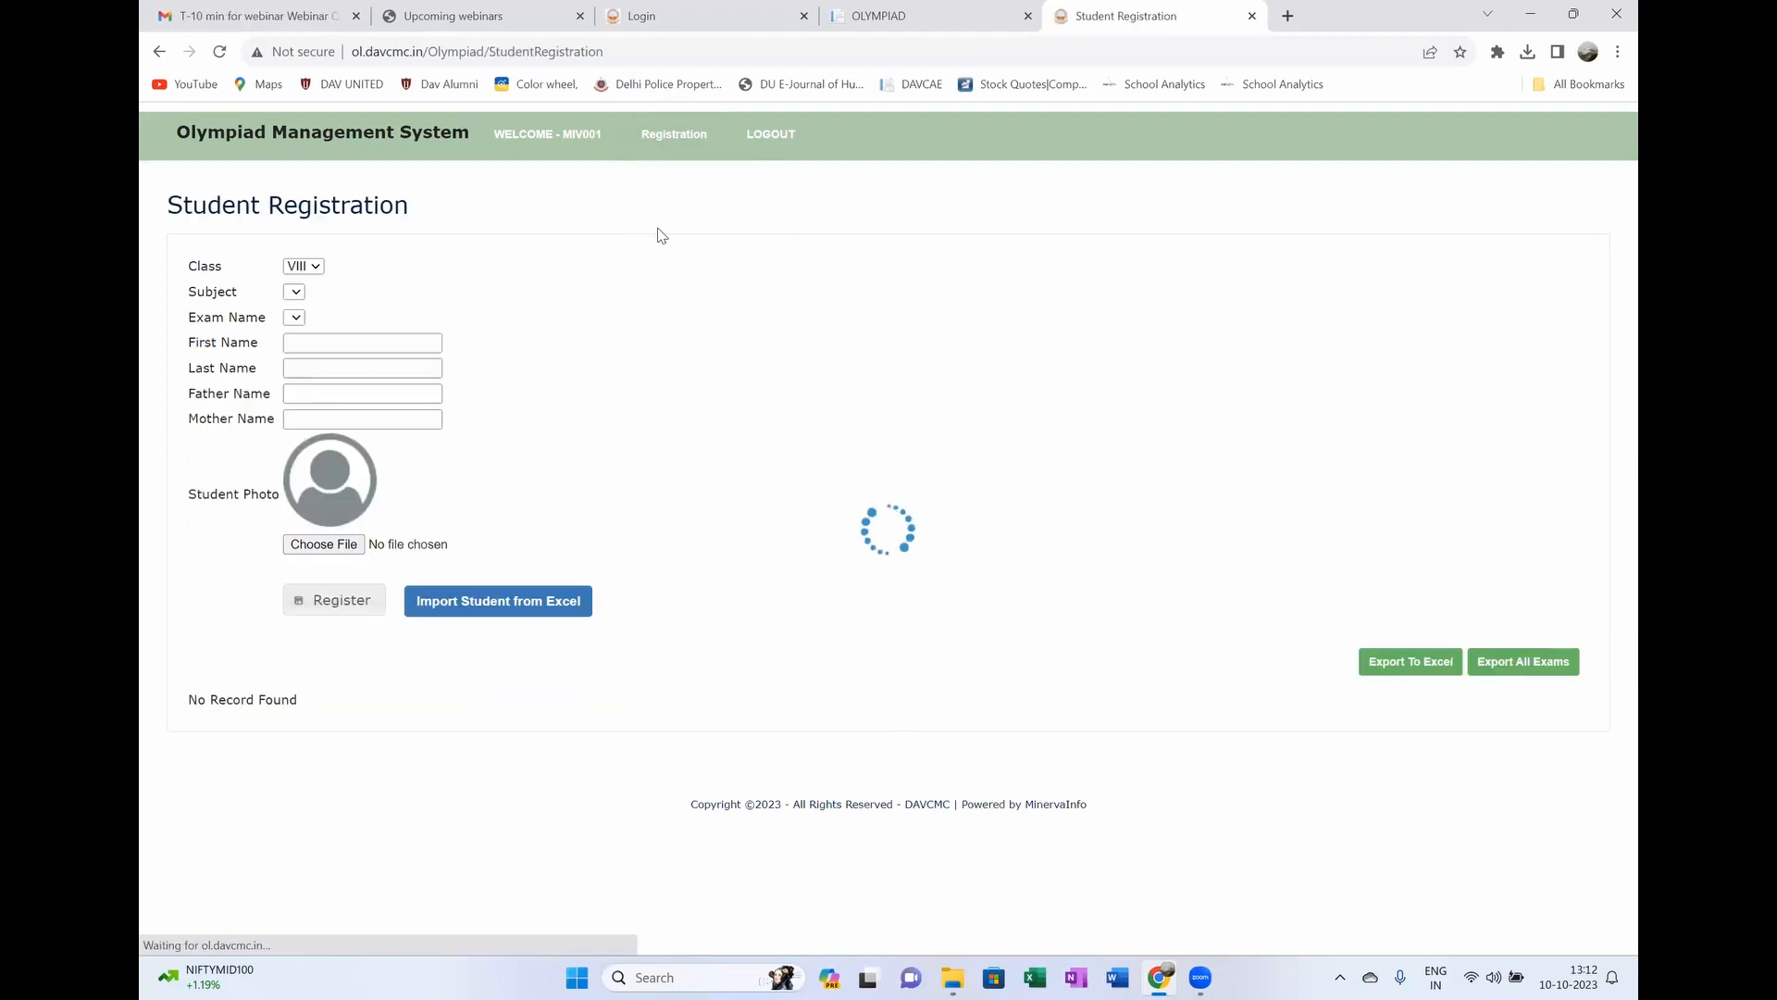
{"action": "left_click", "coordinate": [313, 268]}
{"action": "left_click", "coordinate": [329, 292]}
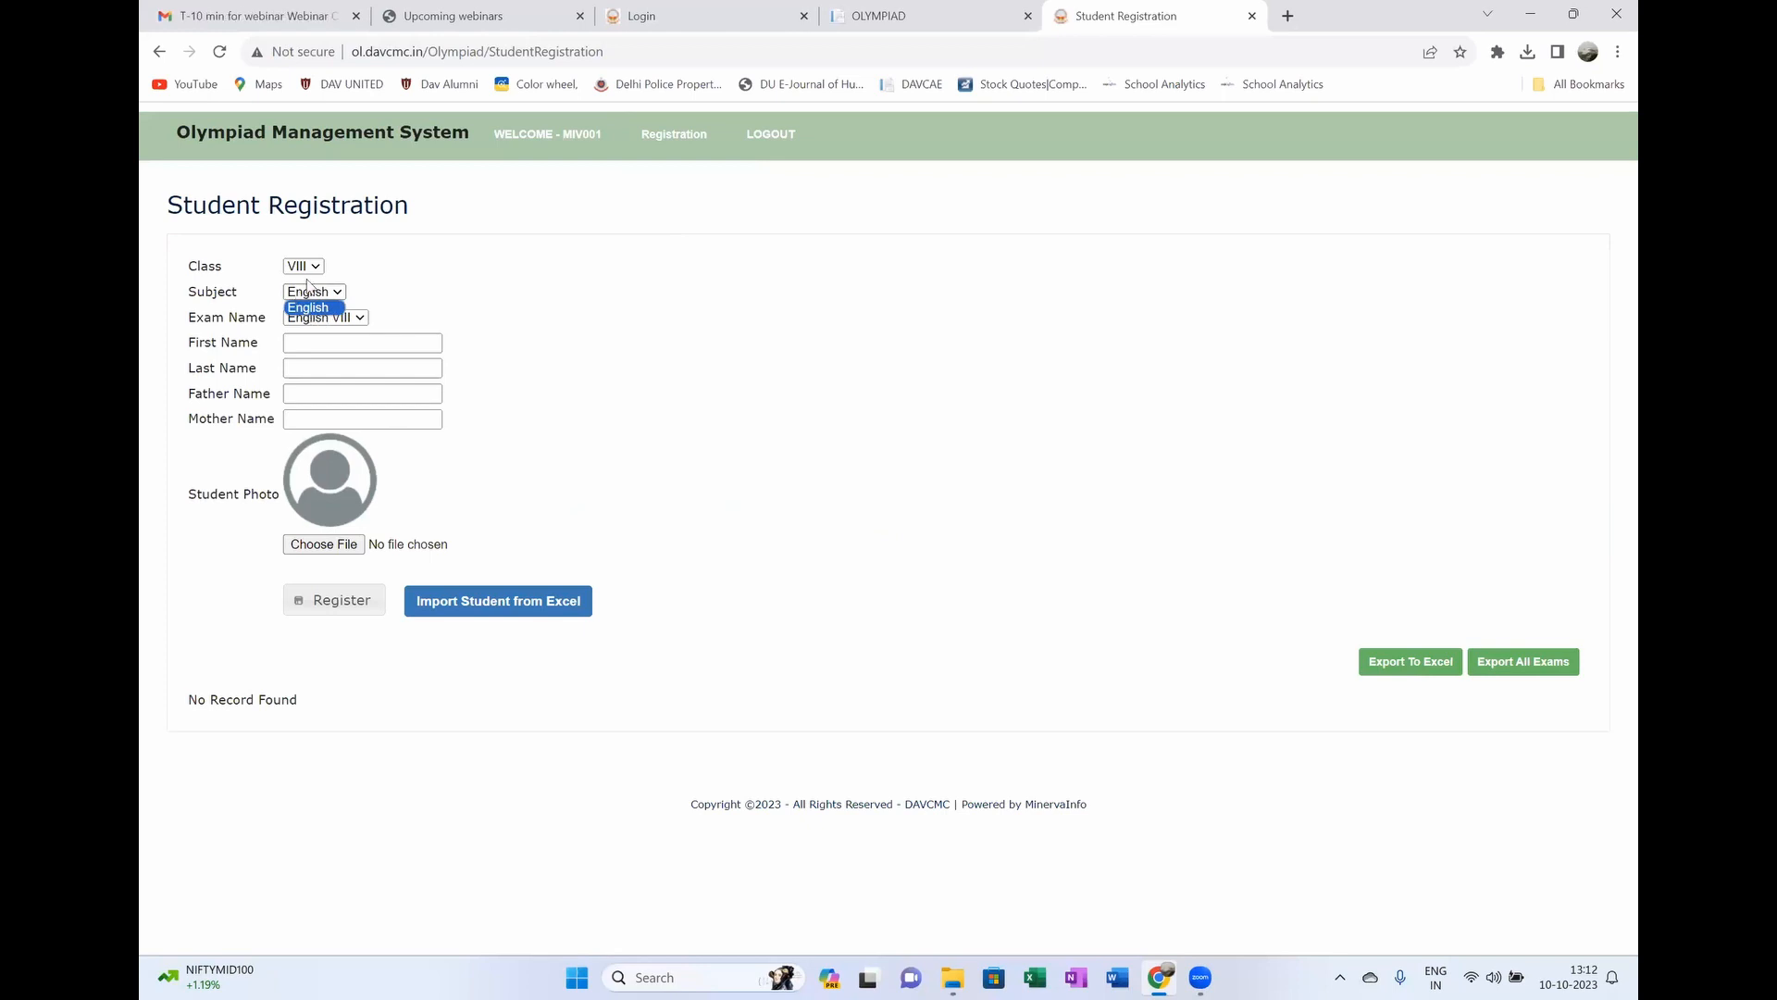
{"action": "left_click", "coordinate": [315, 268]}
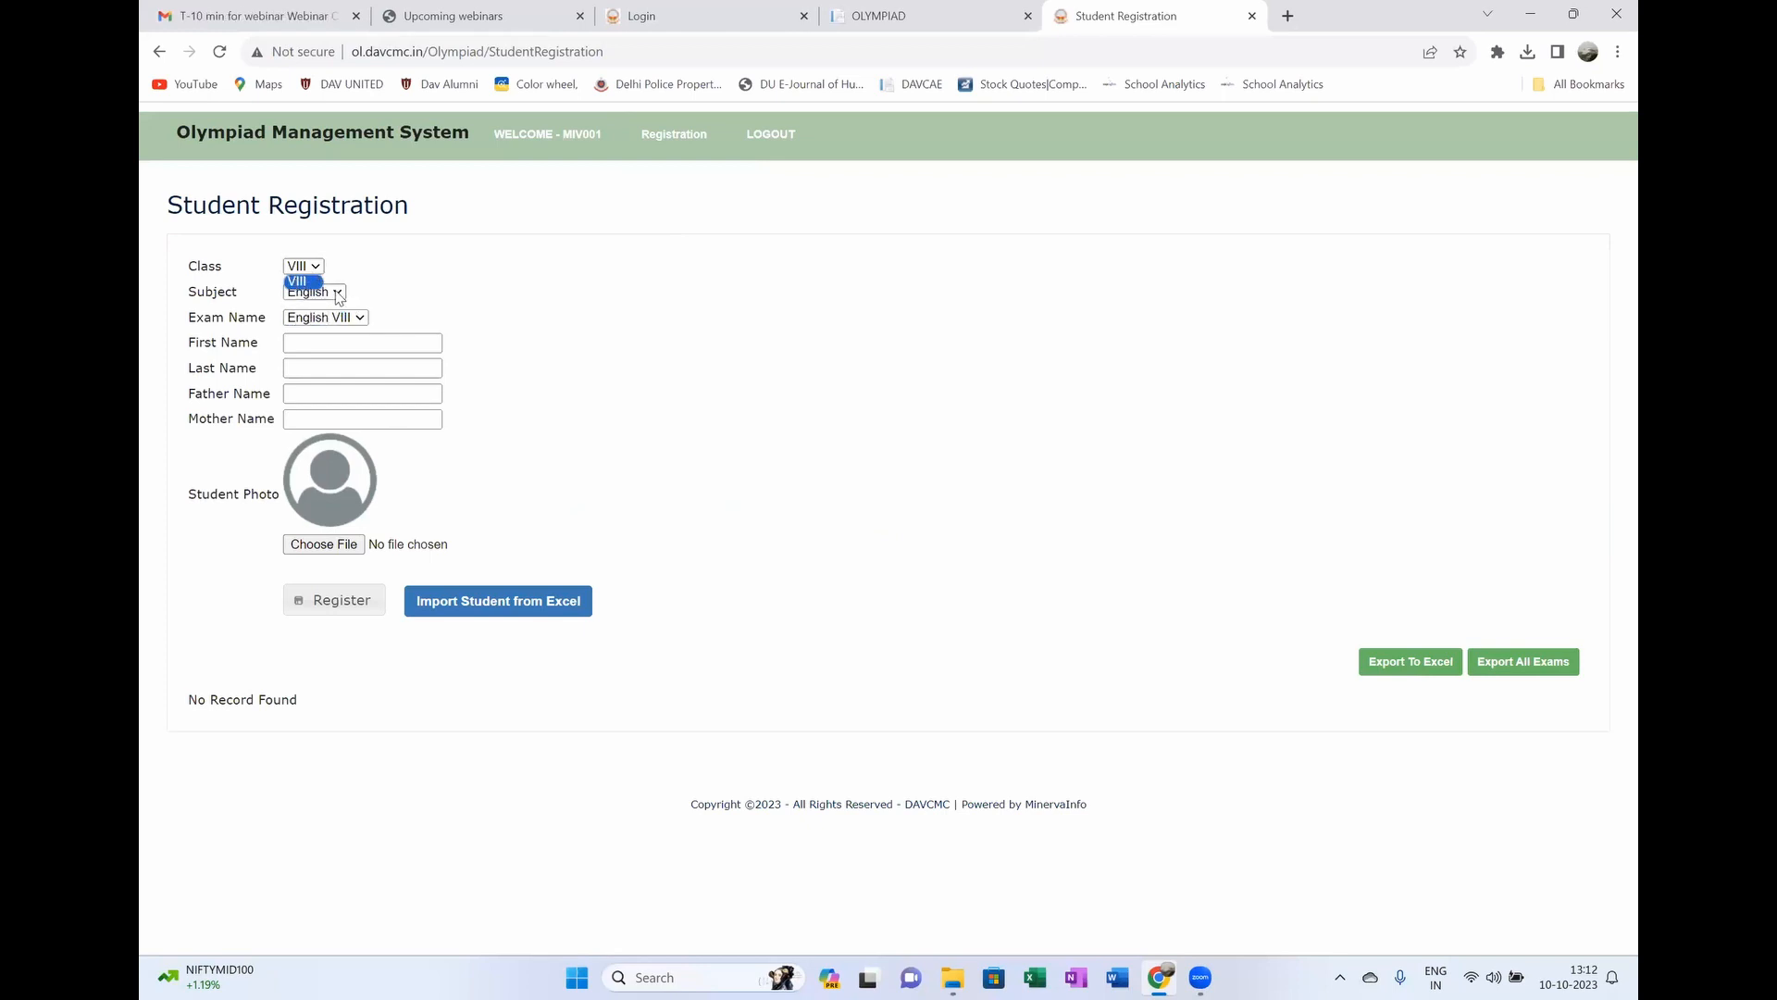
{"action": "left_click", "coordinate": [335, 293]}
Step: Return to the Exam Registration page listing English VIII
{"action": "mouse_move", "coordinate": [665, 144]}
{"action": "left_click", "coordinate": [669, 189]}
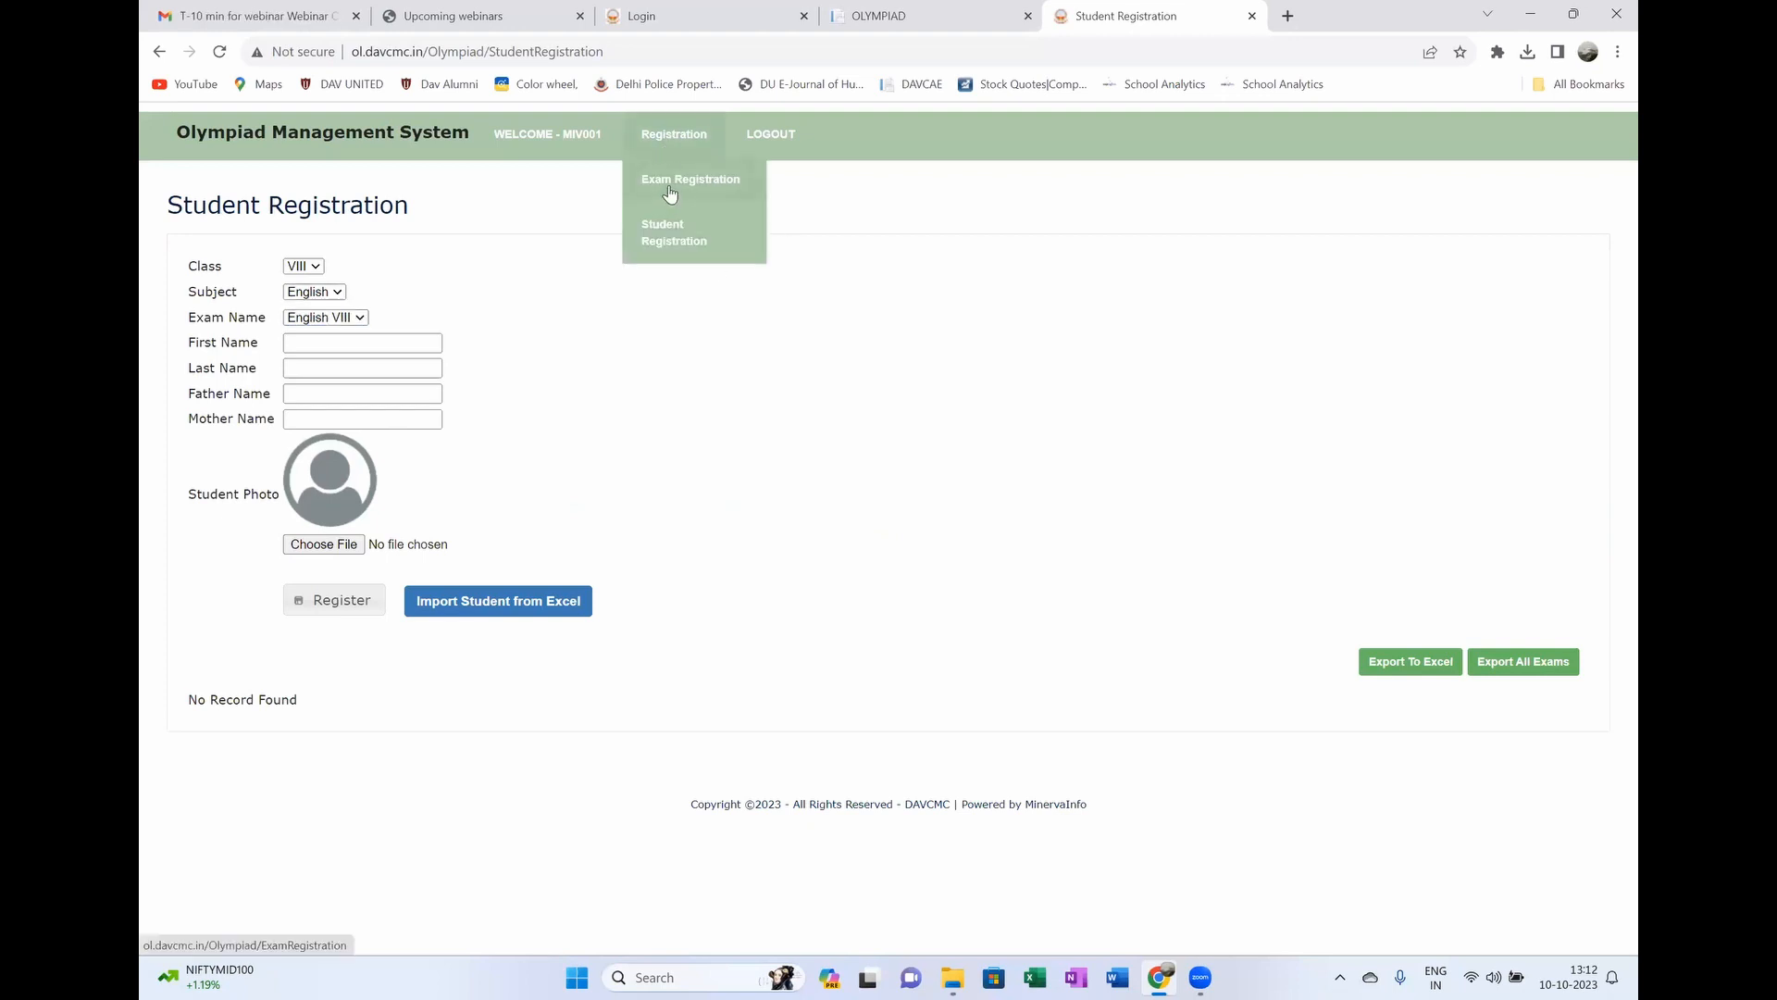
{"action": "left_click", "coordinate": [669, 187]}
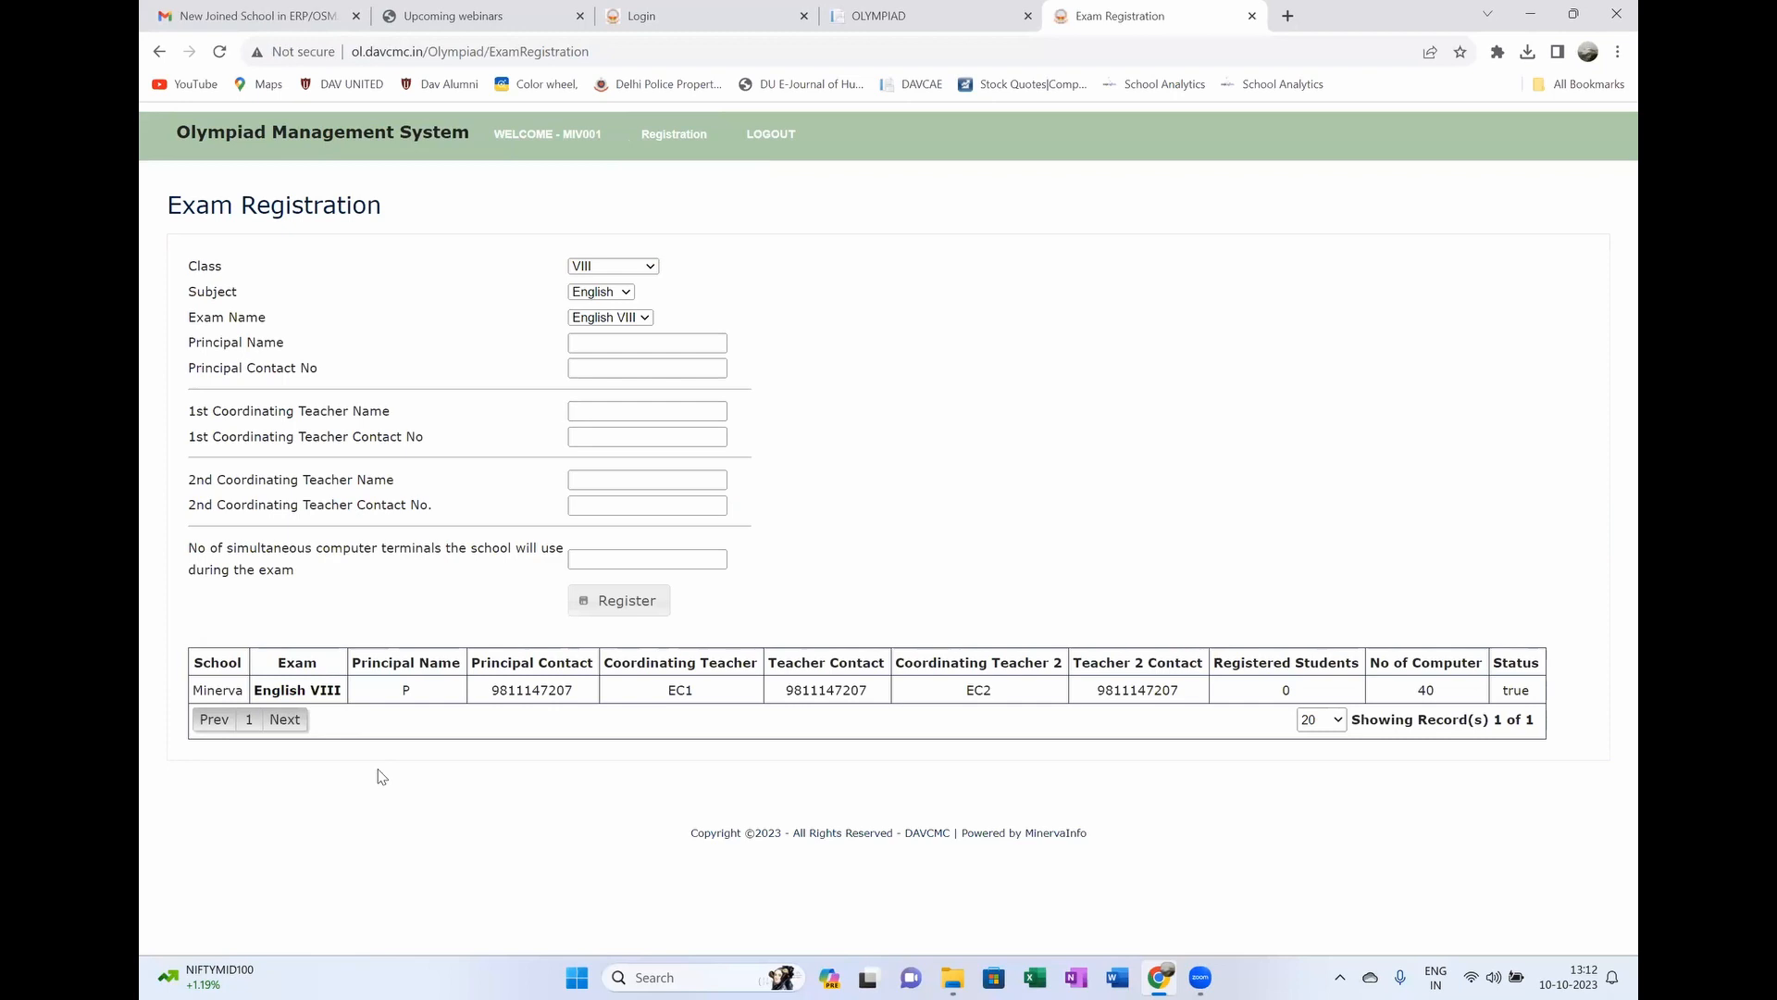
Step: Set class IX, exam Maths IX, and principal P with a saved contact number
{"action": "left_click", "coordinate": [633, 269]}
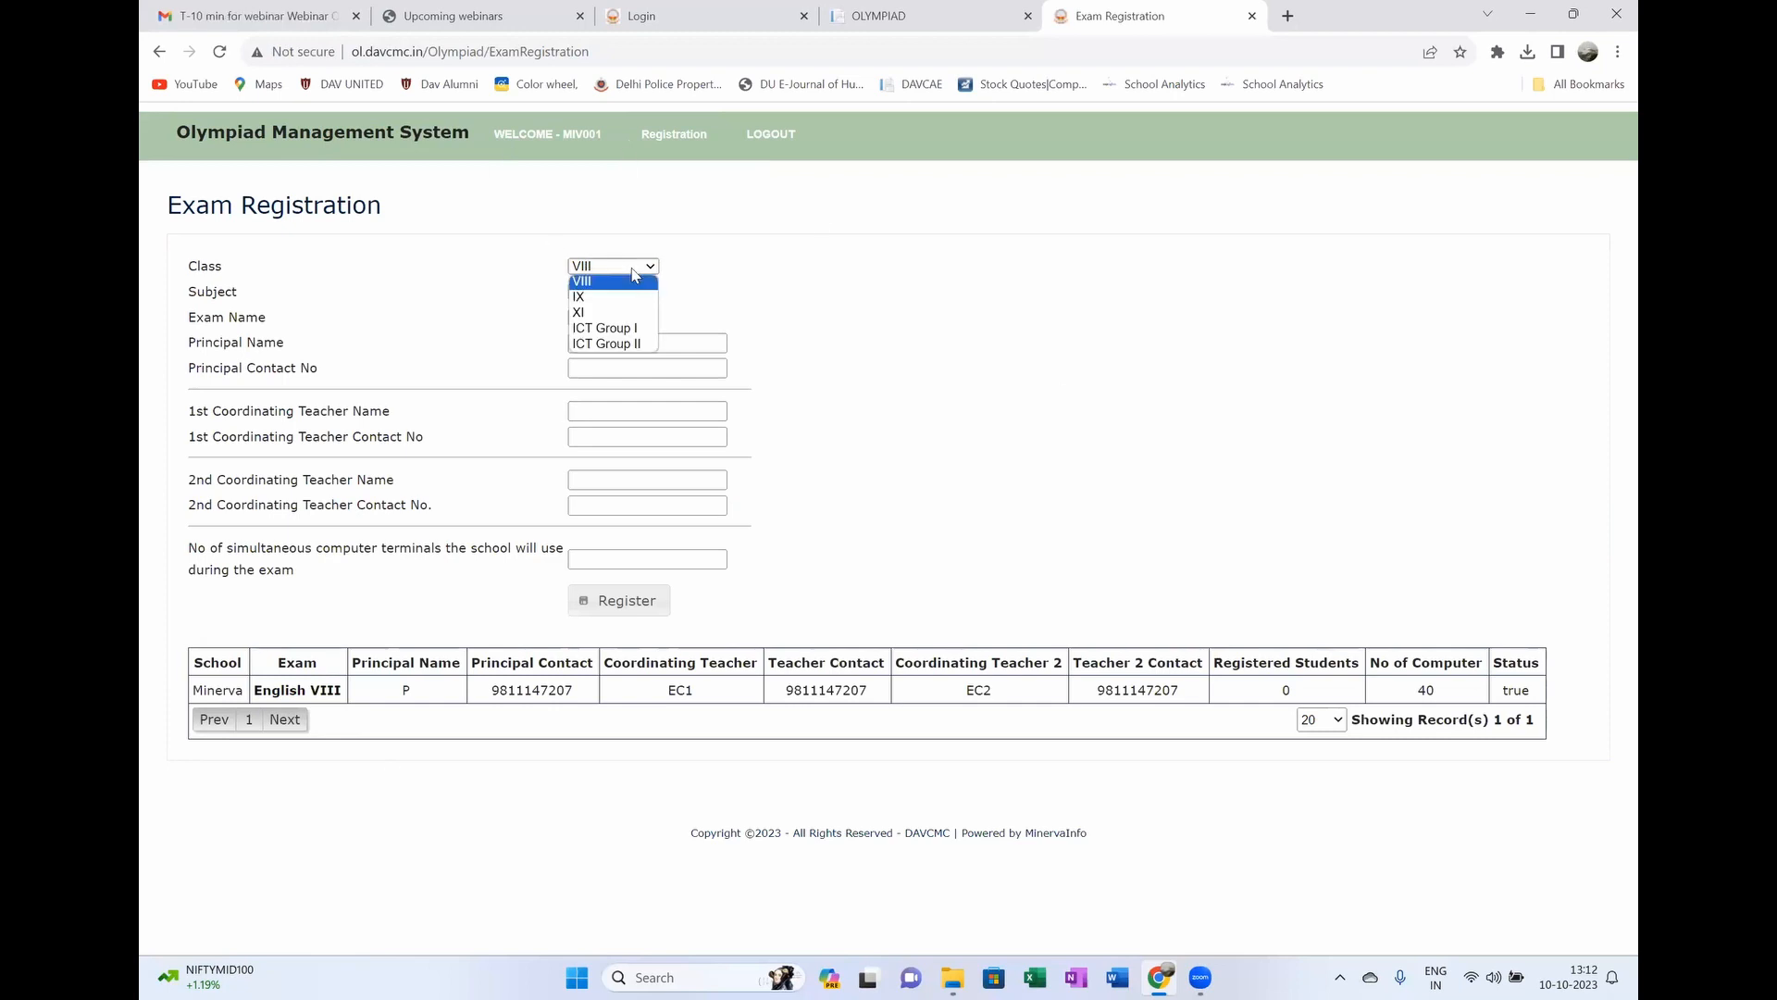
{"action": "left_click", "coordinate": [597, 296]}
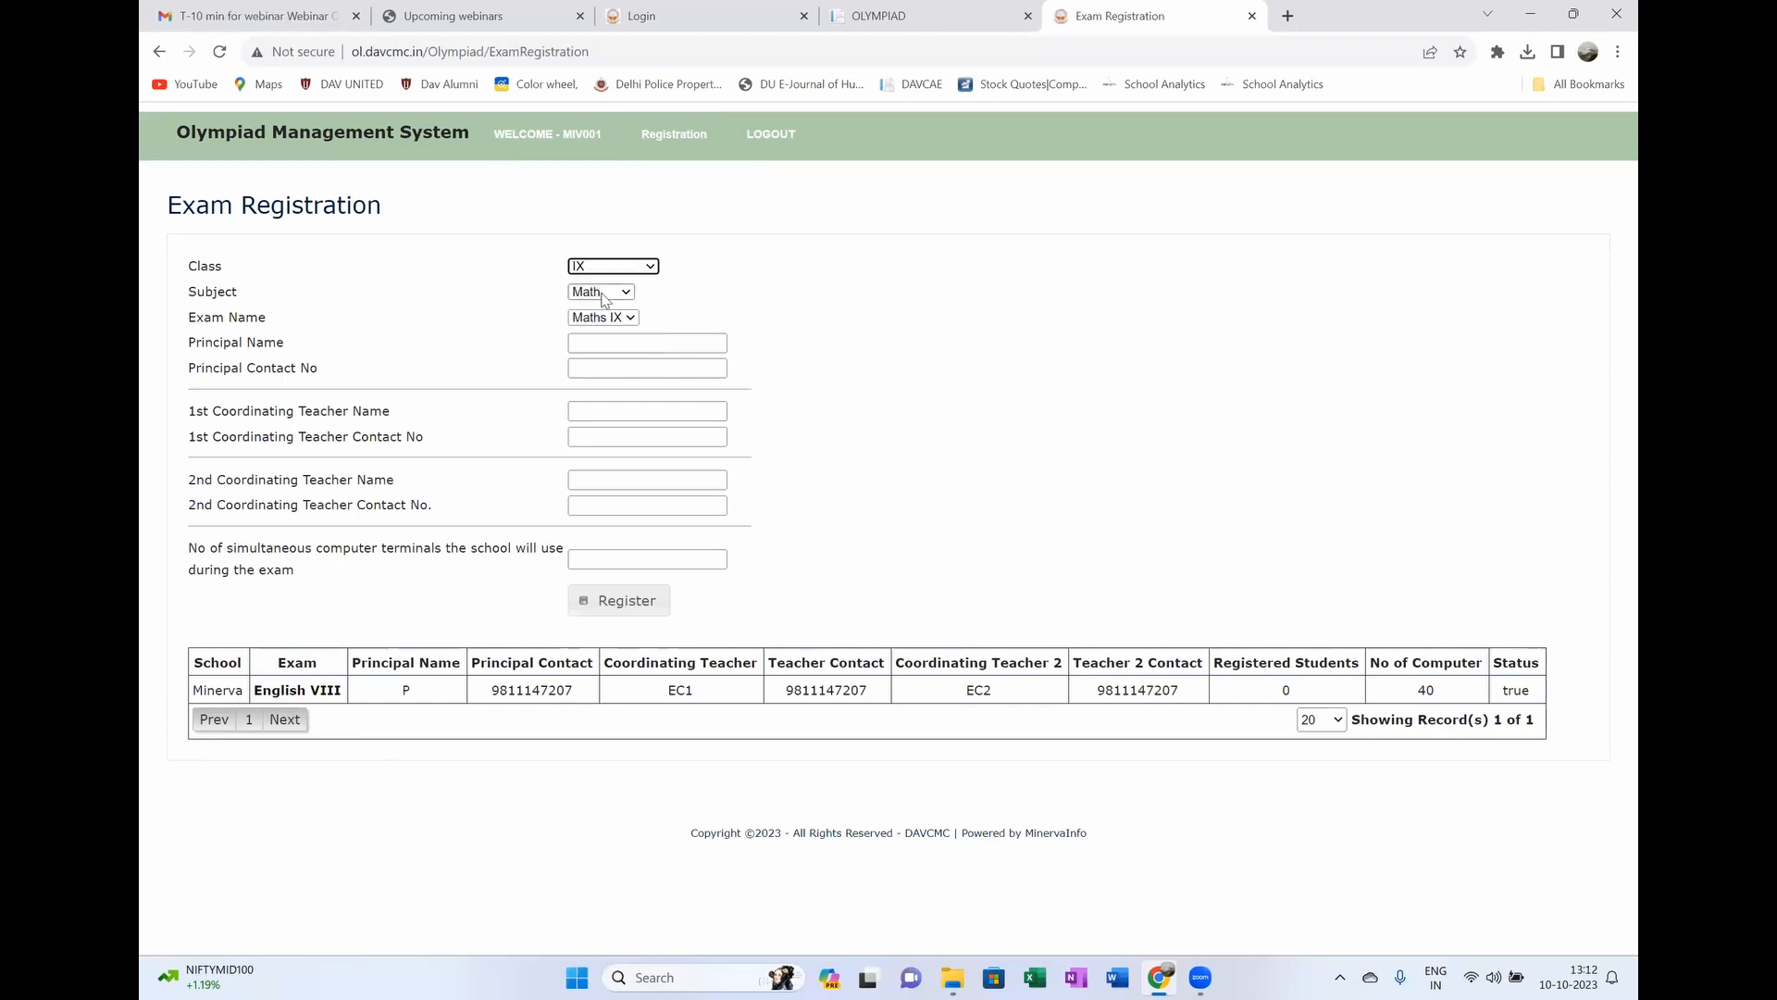
{"action": "left_click", "coordinate": [616, 317]}
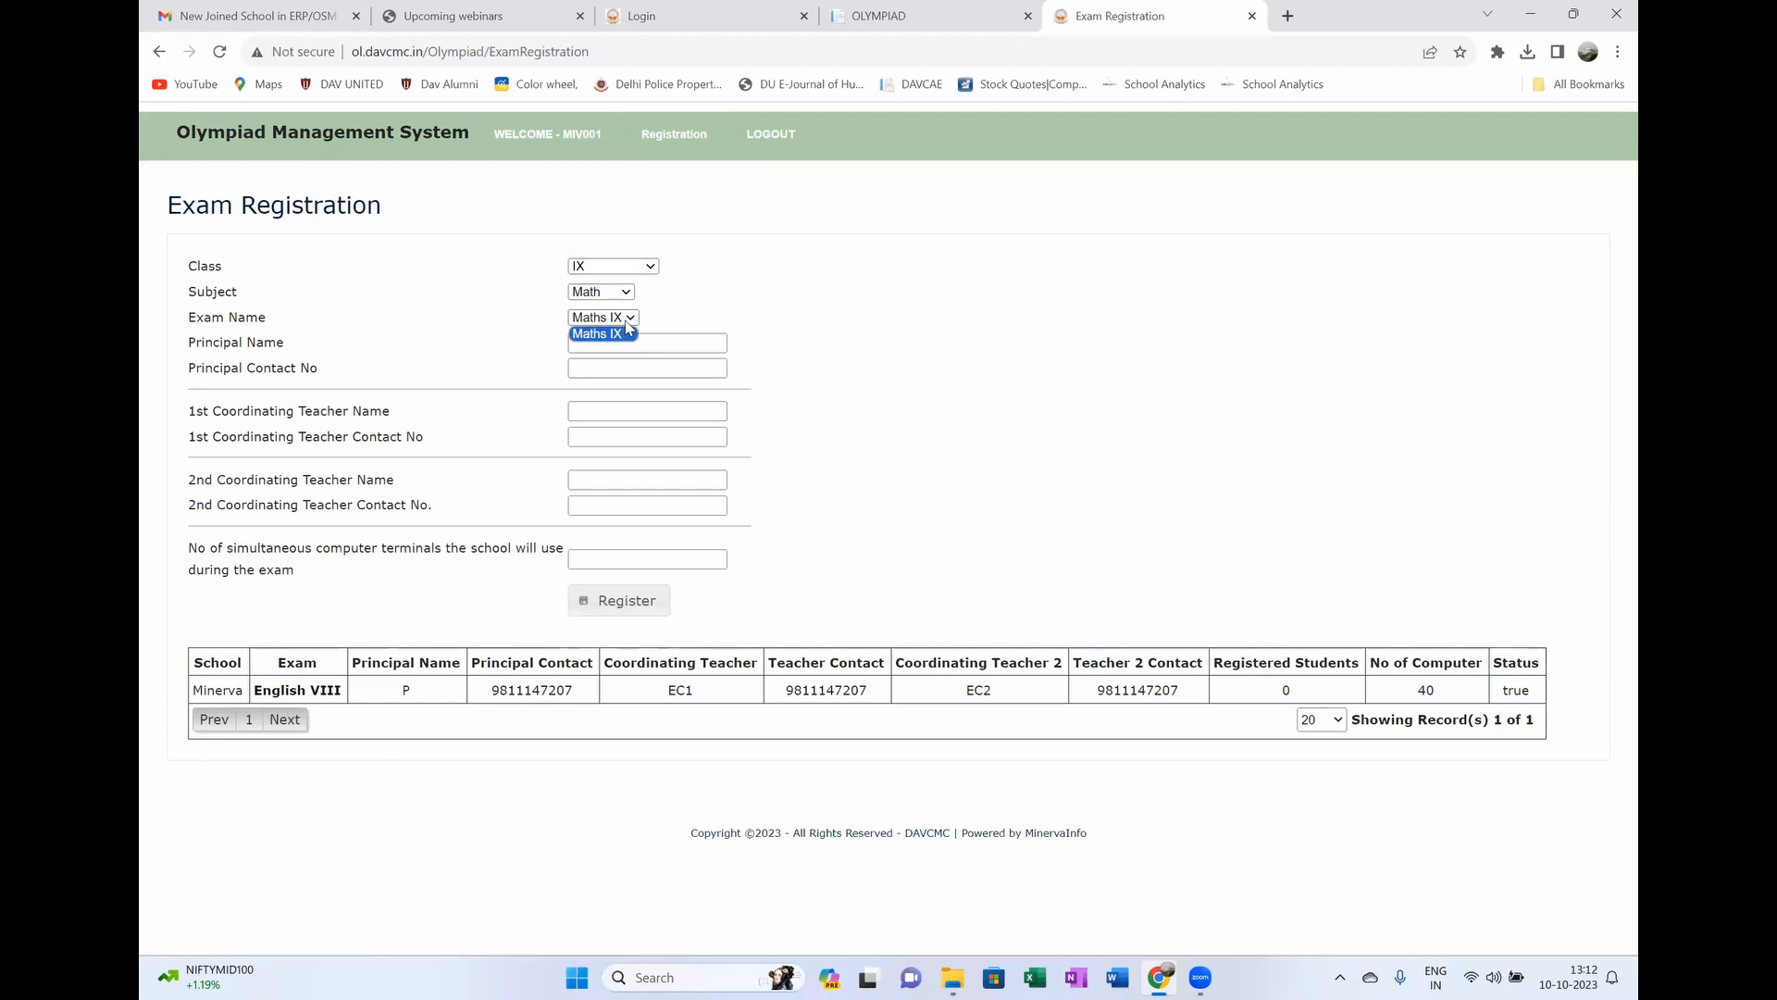
{"action": "left_click", "coordinate": [618, 334]}
{"action": "left_click", "coordinate": [616, 341]}
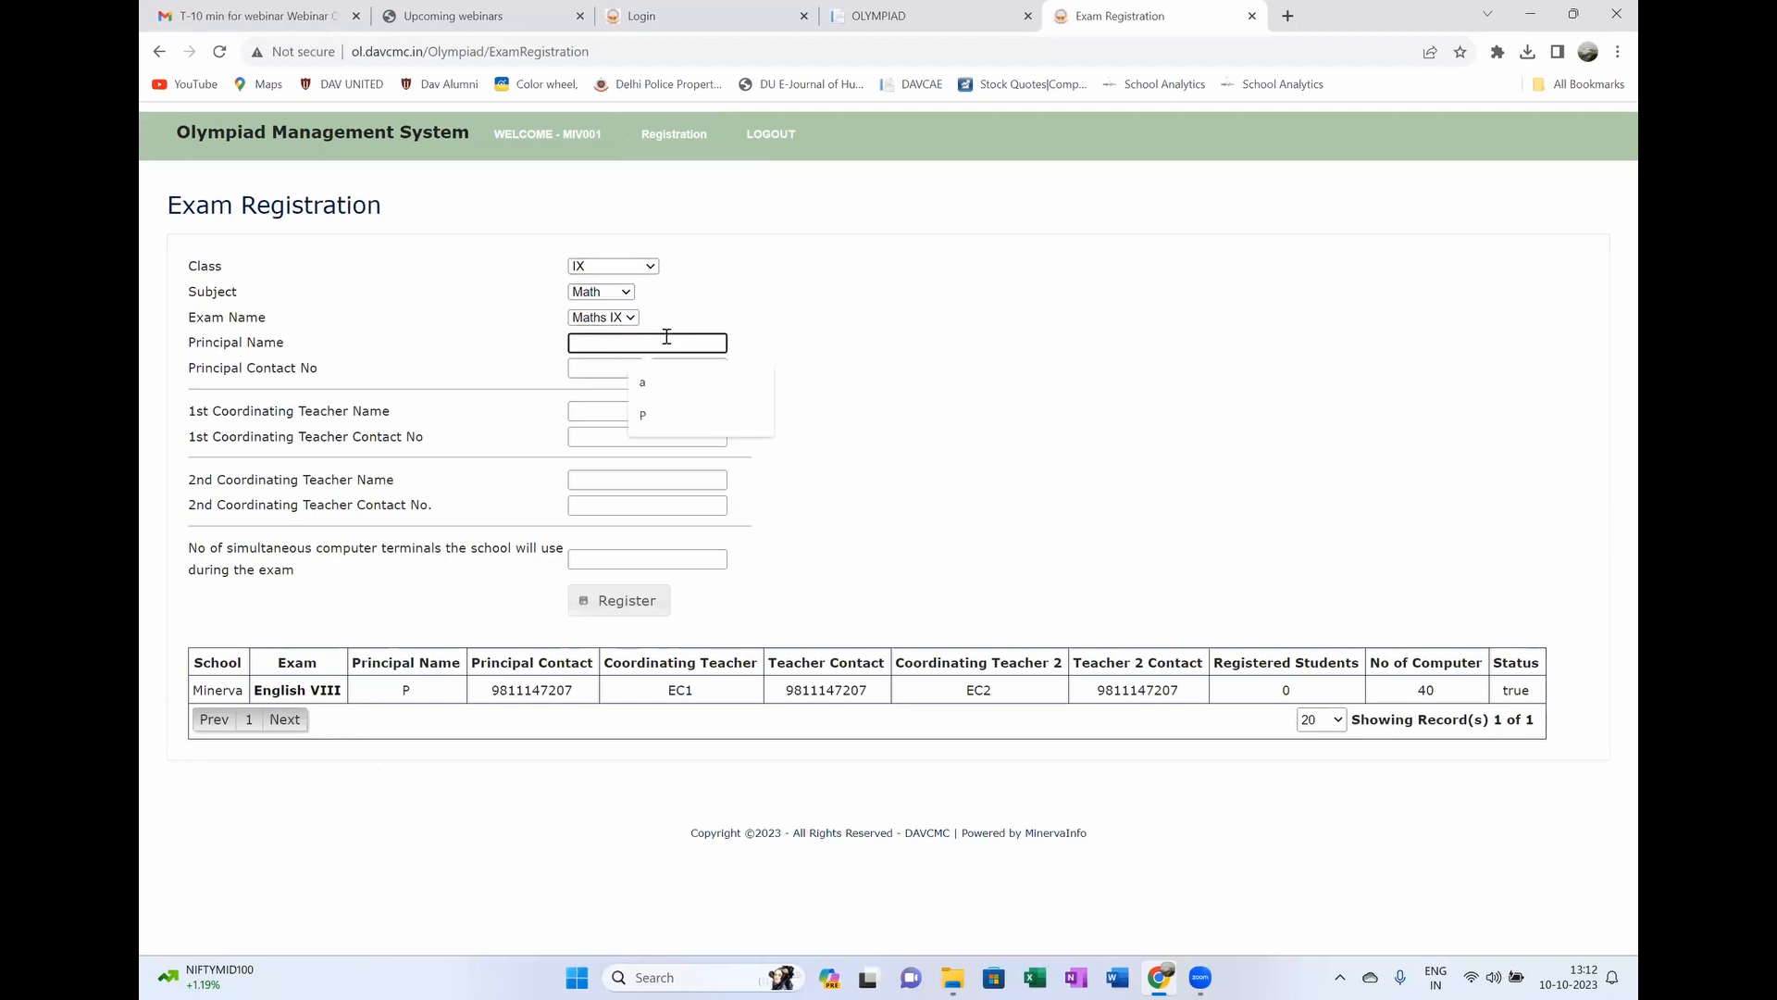
{"action": "type", "text": "P"}
{"action": "left_click", "coordinate": [692, 369]}
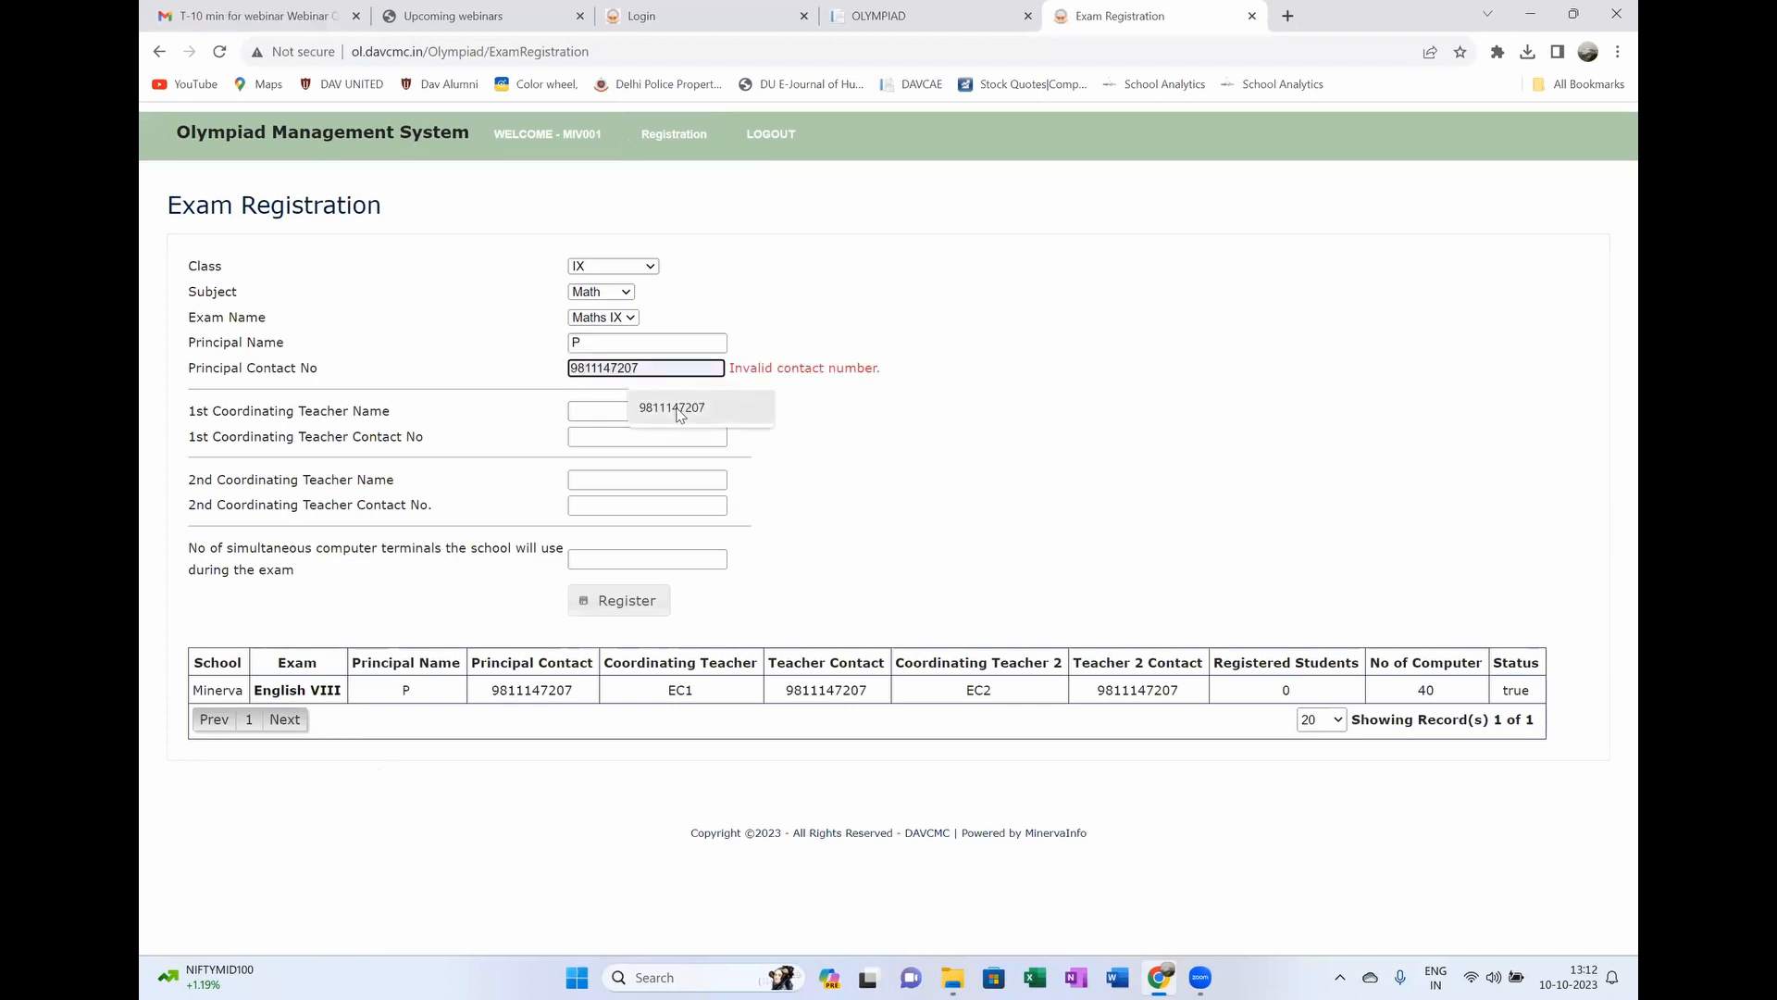
{"action": "left_click", "coordinate": [681, 416]}
Step: Add teachers MC1 and MC2 with saved contacts, set 40 terminals, and register
{"action": "left_click", "coordinate": [654, 408]}
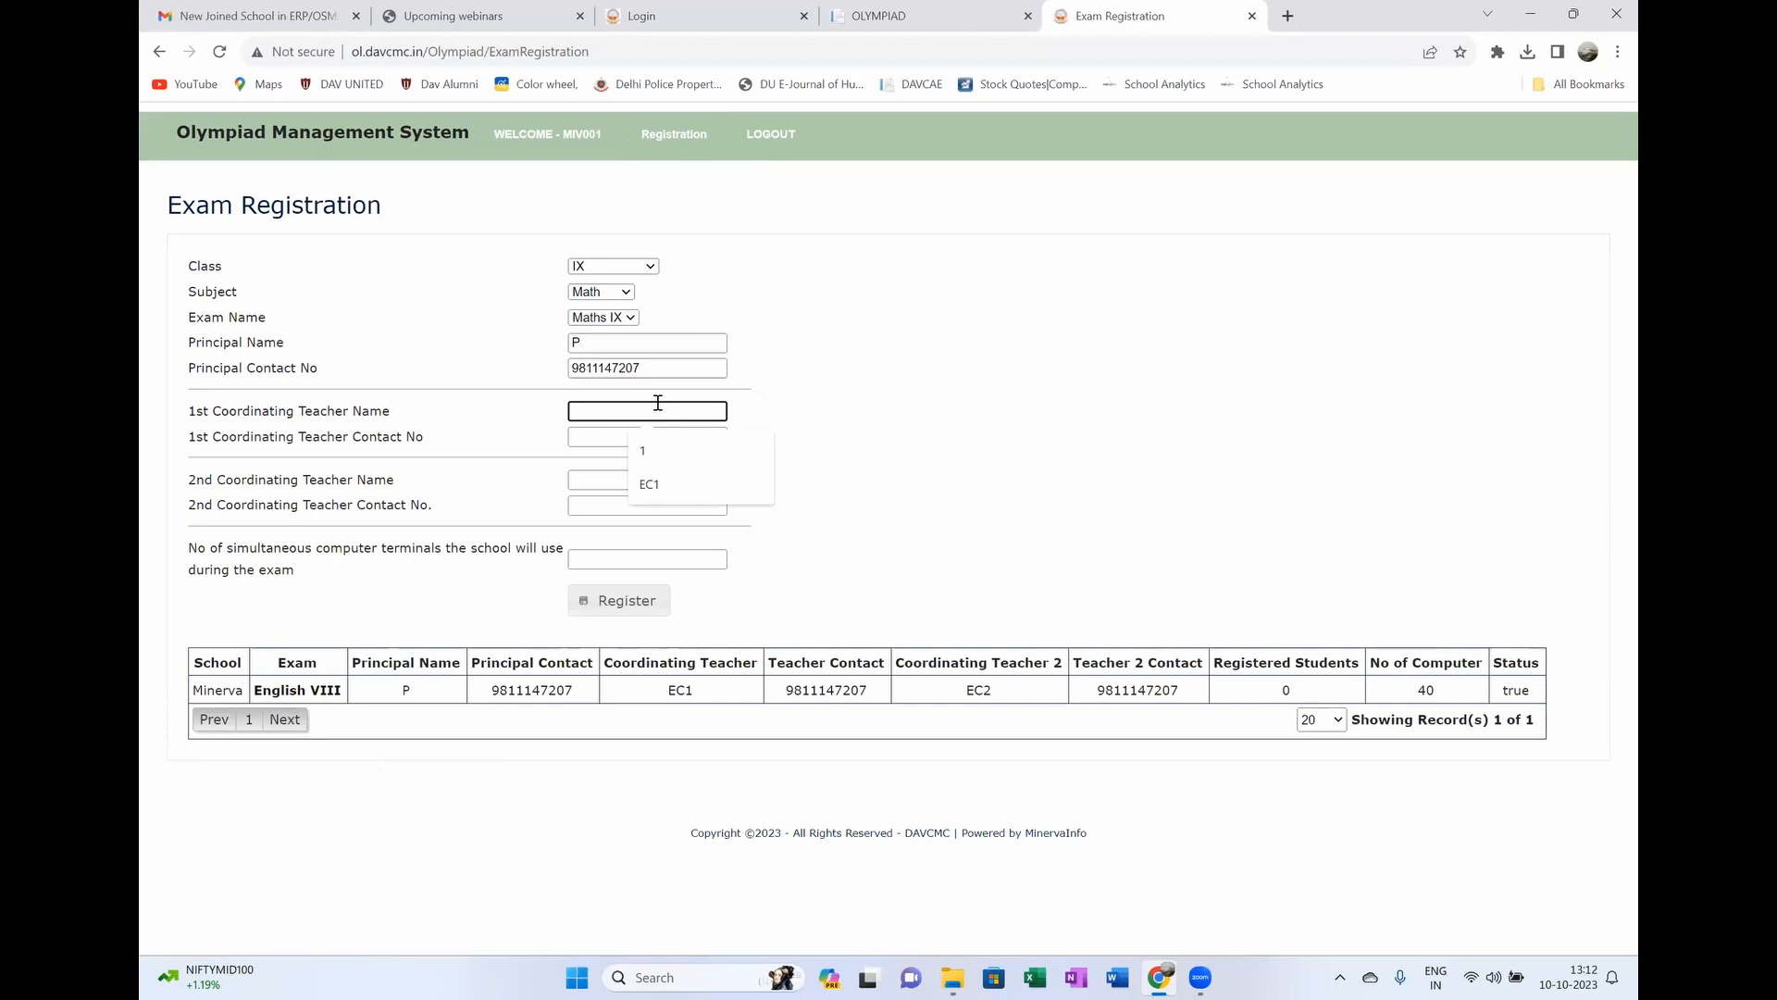
{"action": "type", "text": "MC1"}
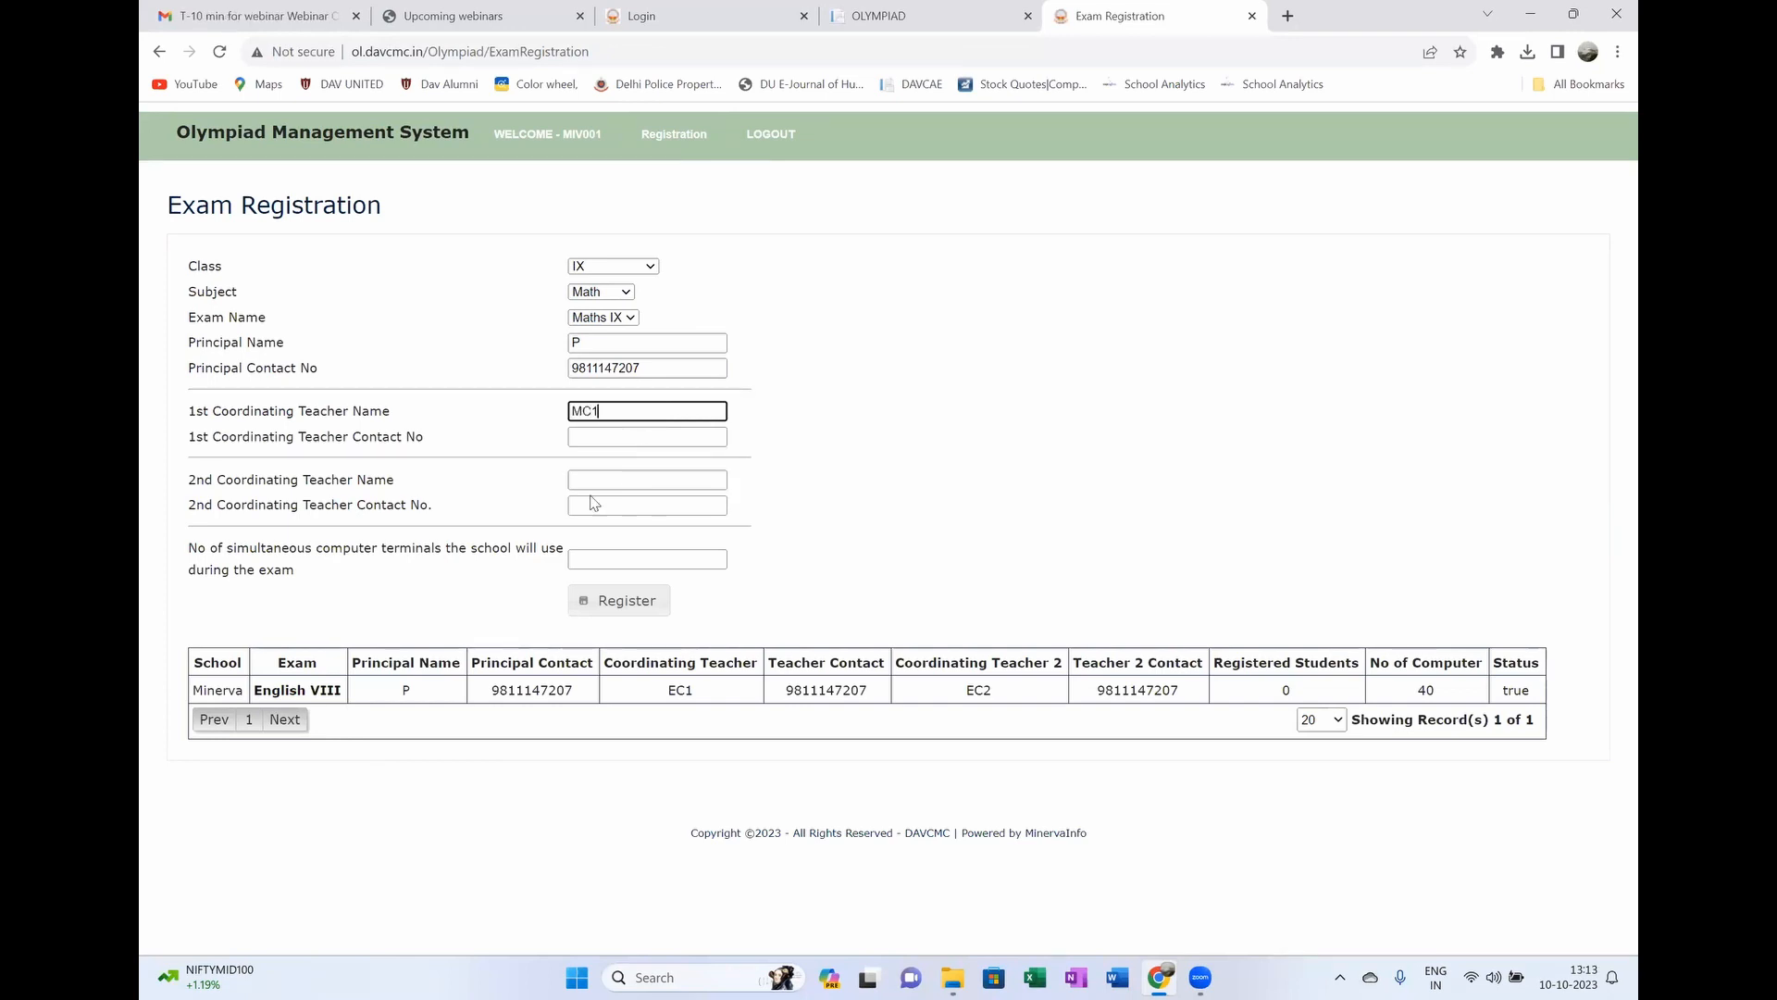
{"action": "left_click", "coordinate": [619, 433]}
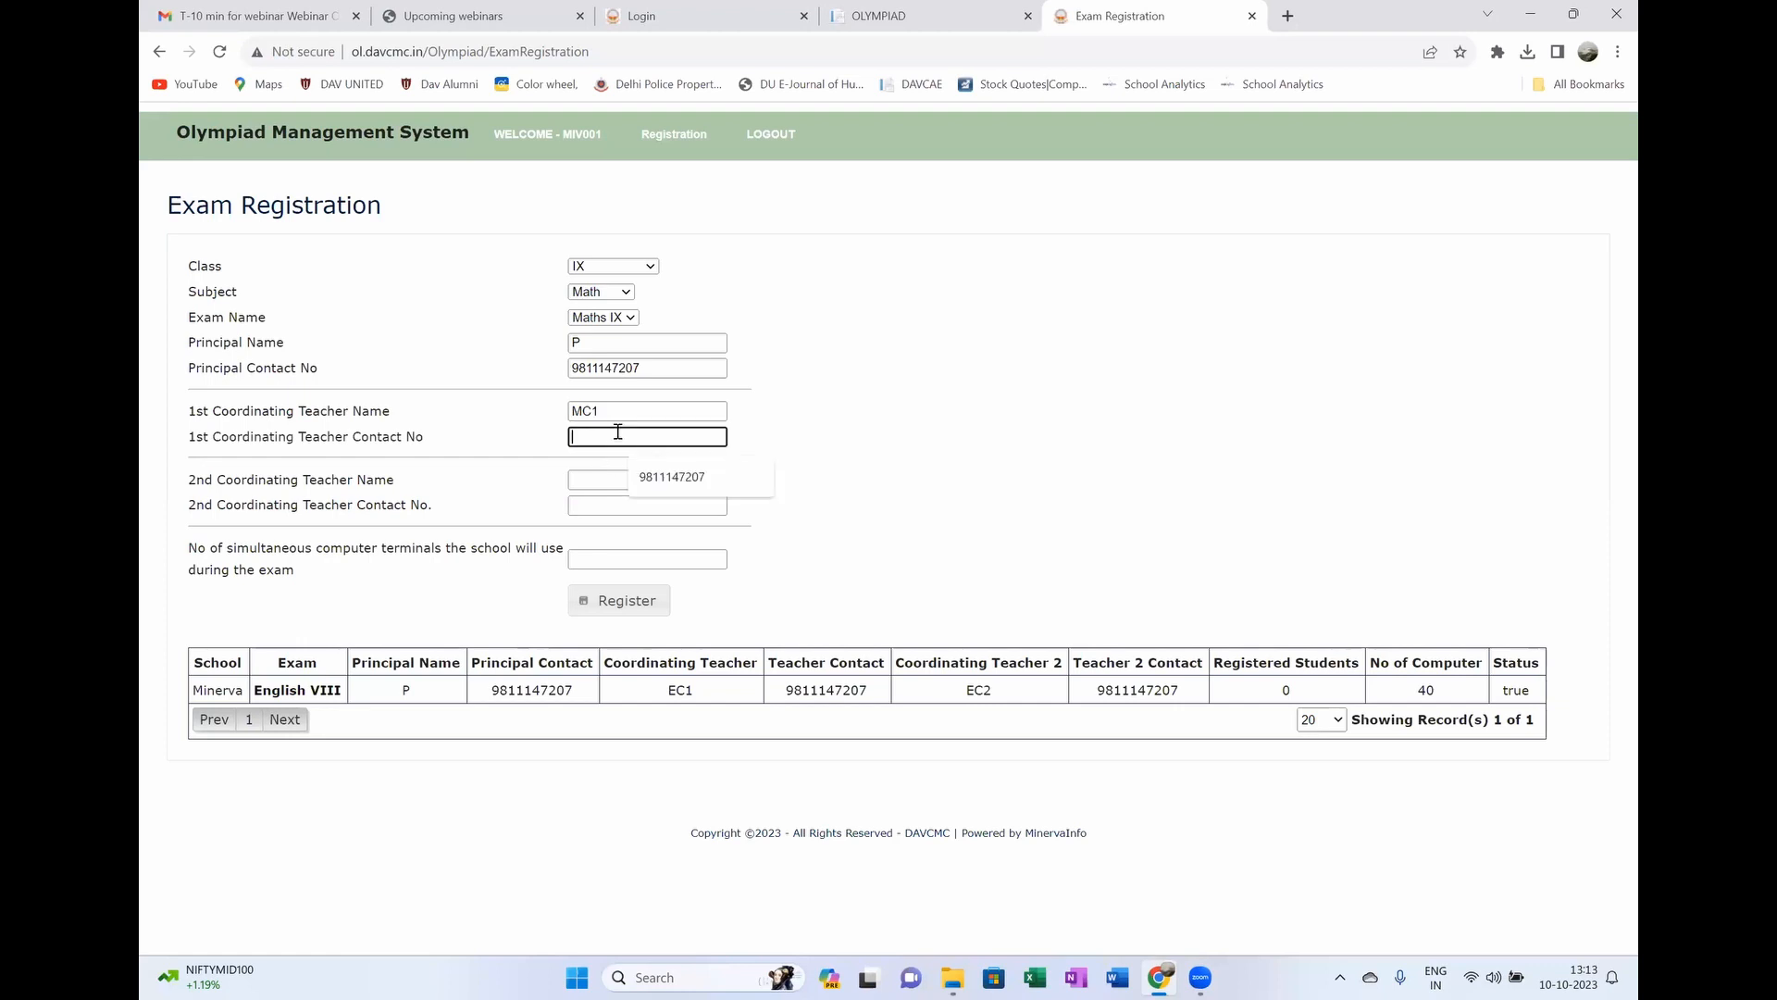
{"action": "left_click", "coordinate": [697, 480]}
{"action": "left_click", "coordinate": [630, 479]}
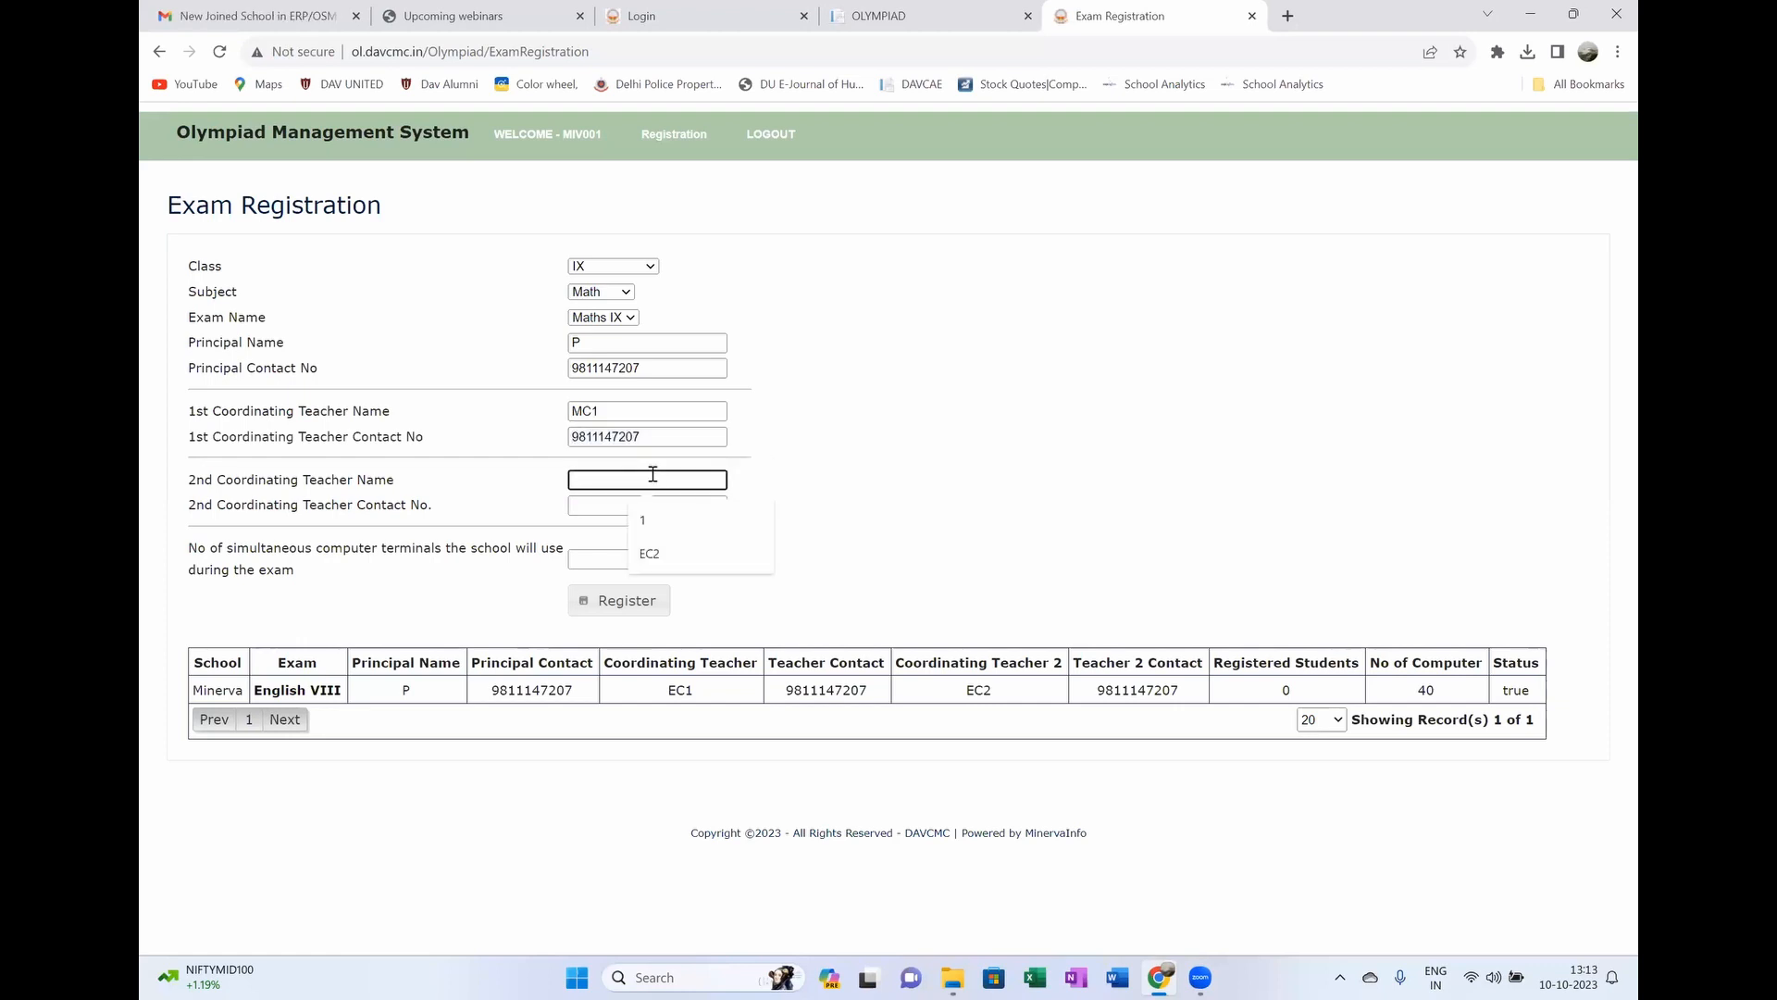
{"action": "type", "text": "MC2"}
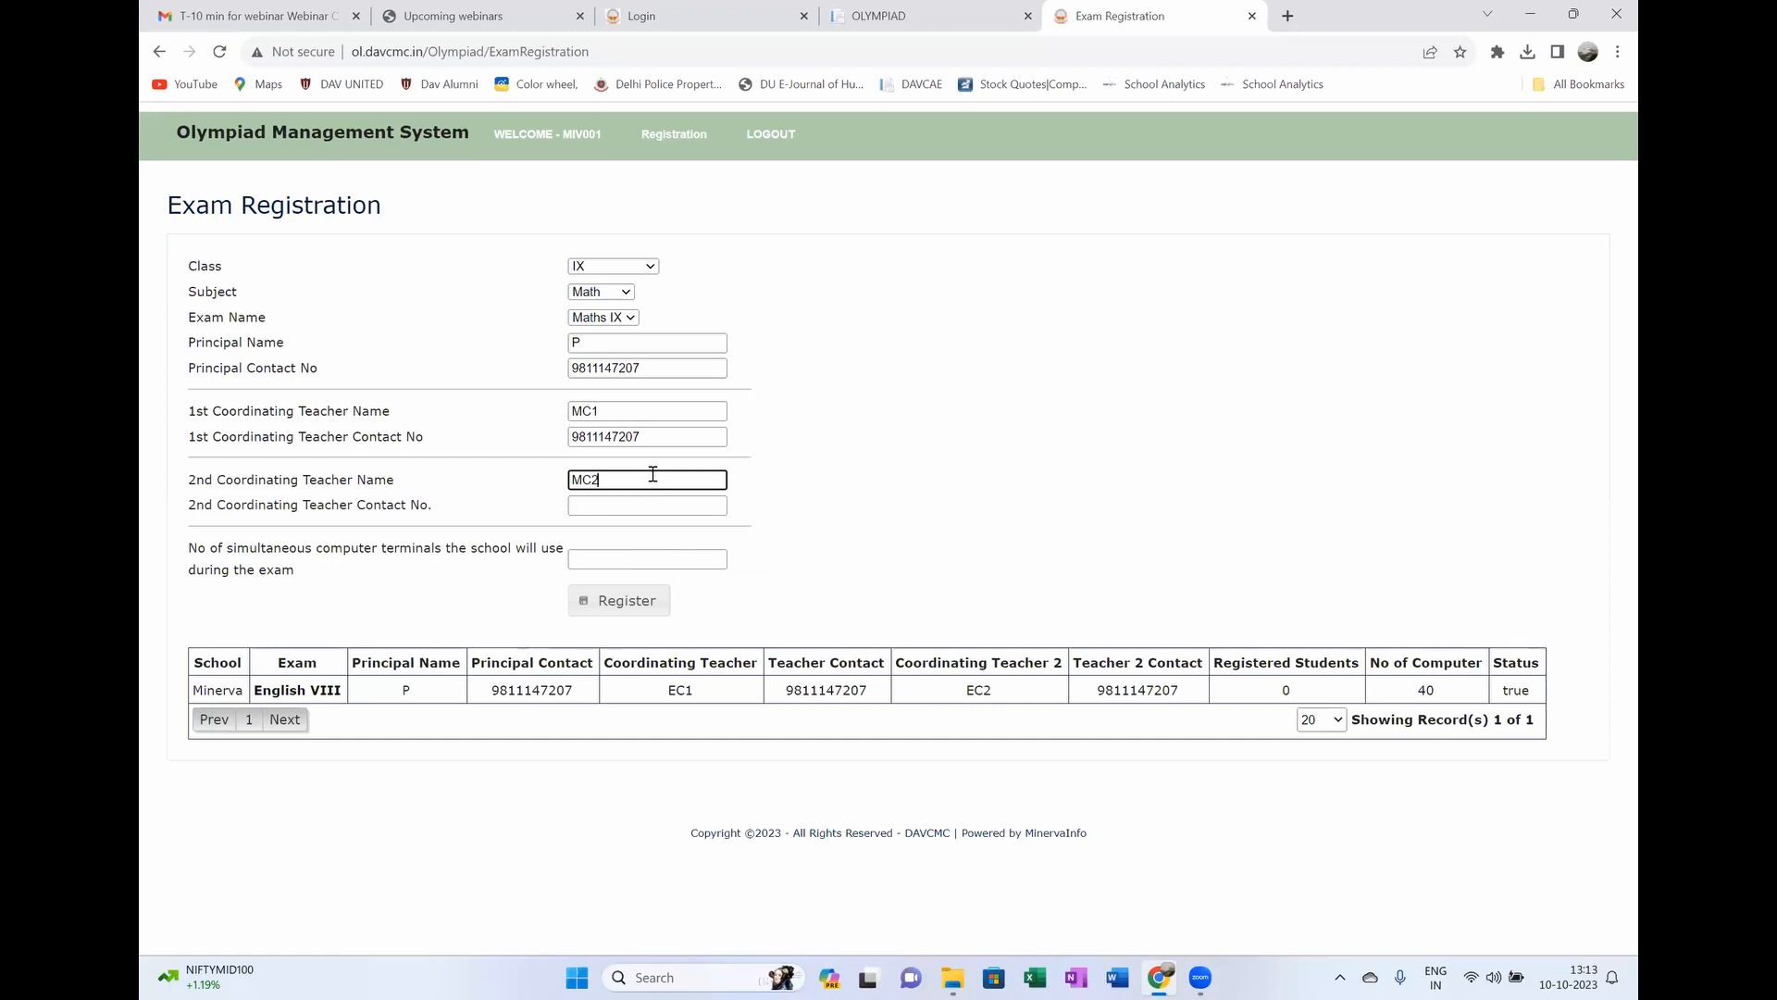
{"action": "left_click", "coordinate": [603, 503]}
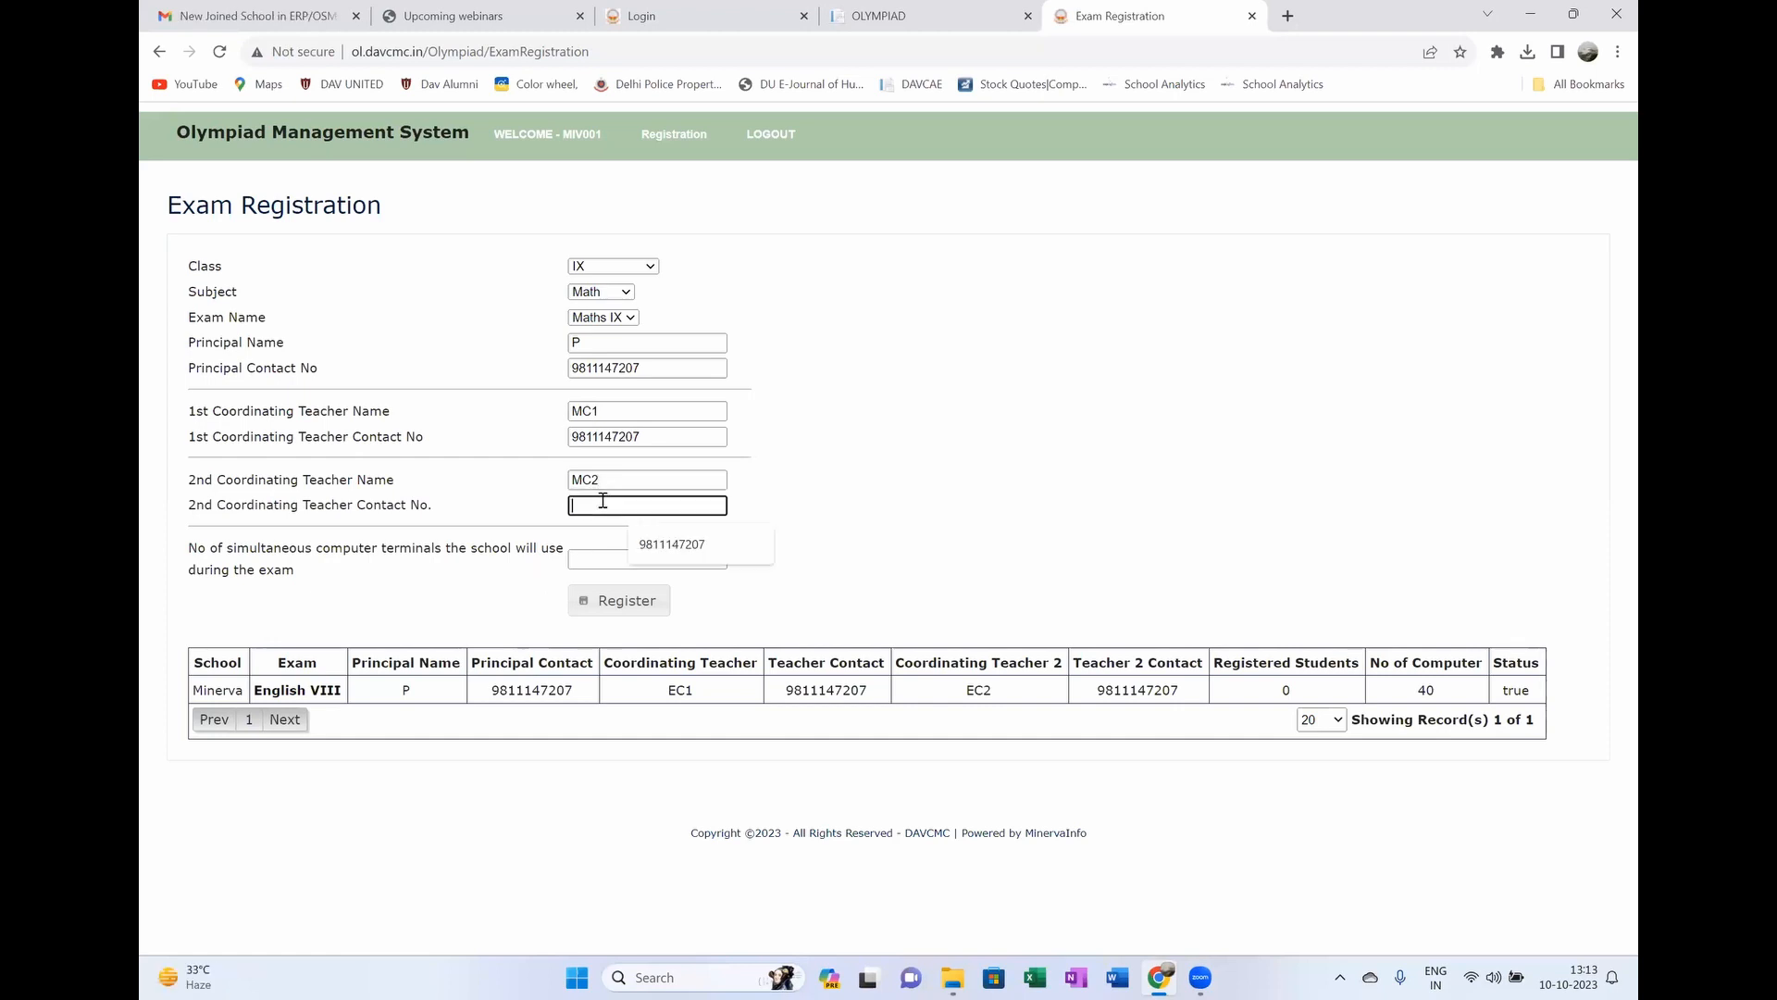
{"action": "left_click", "coordinate": [669, 546]}
{"action": "left_click", "coordinate": [631, 557]}
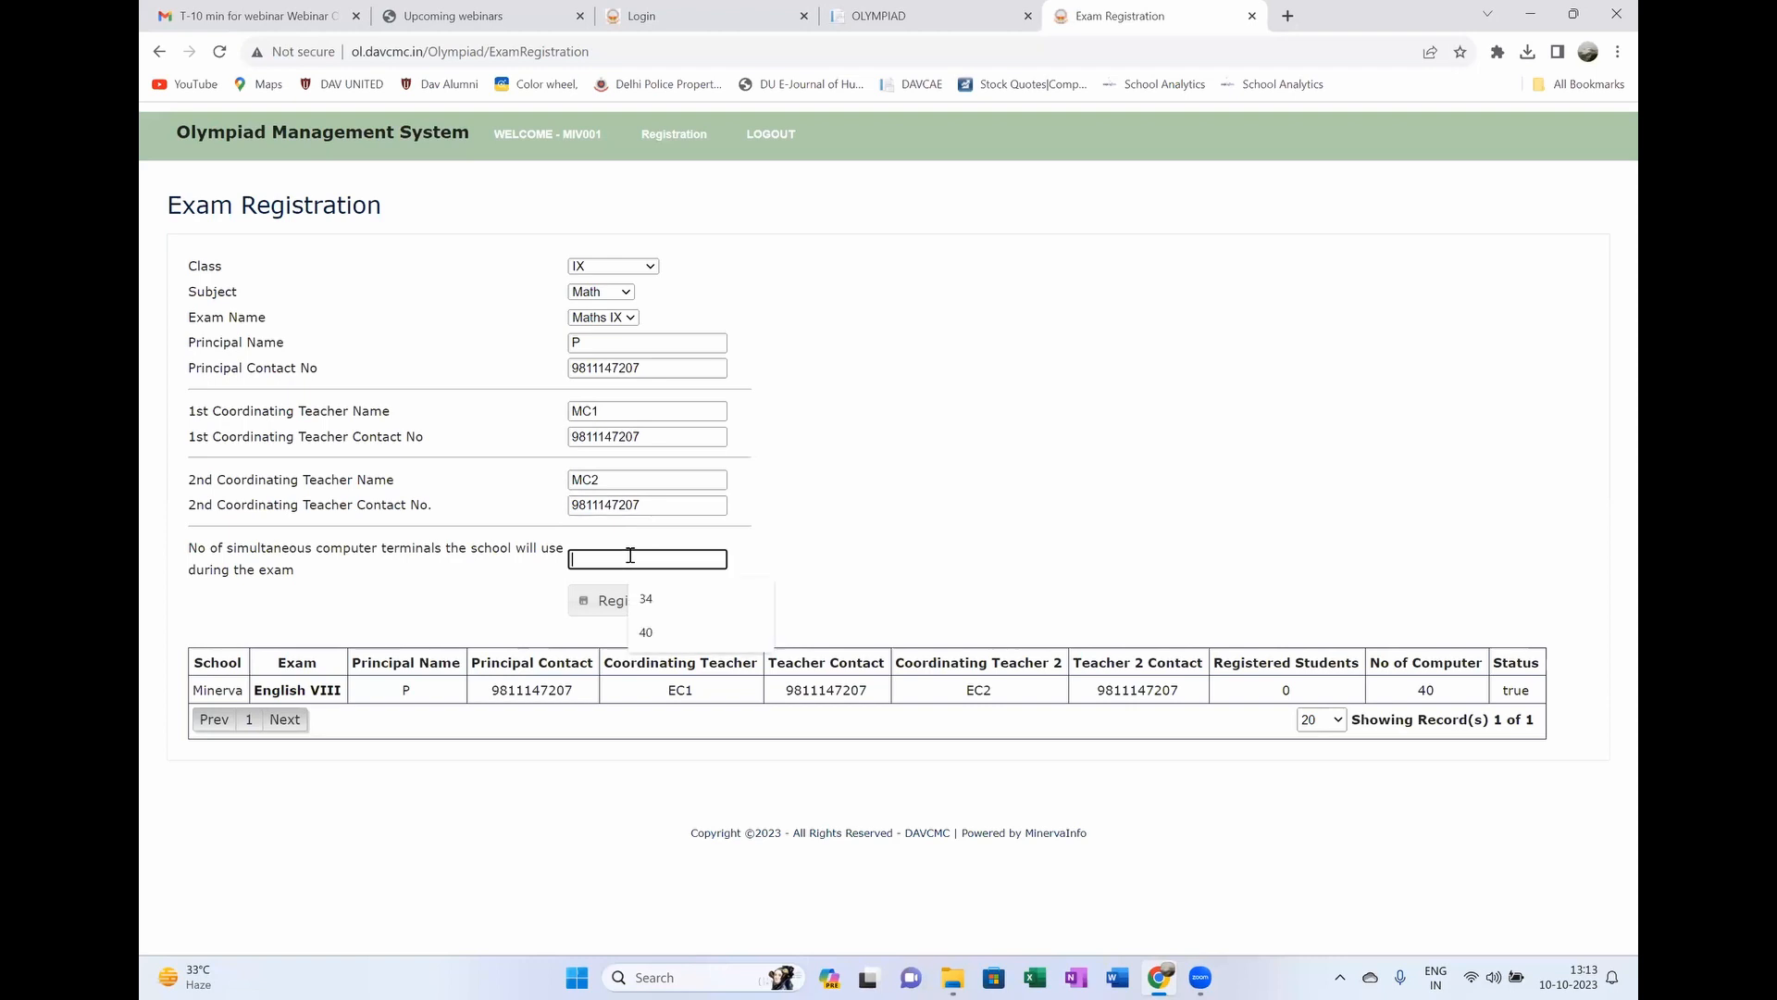
{"action": "left_click", "coordinate": [648, 635]}
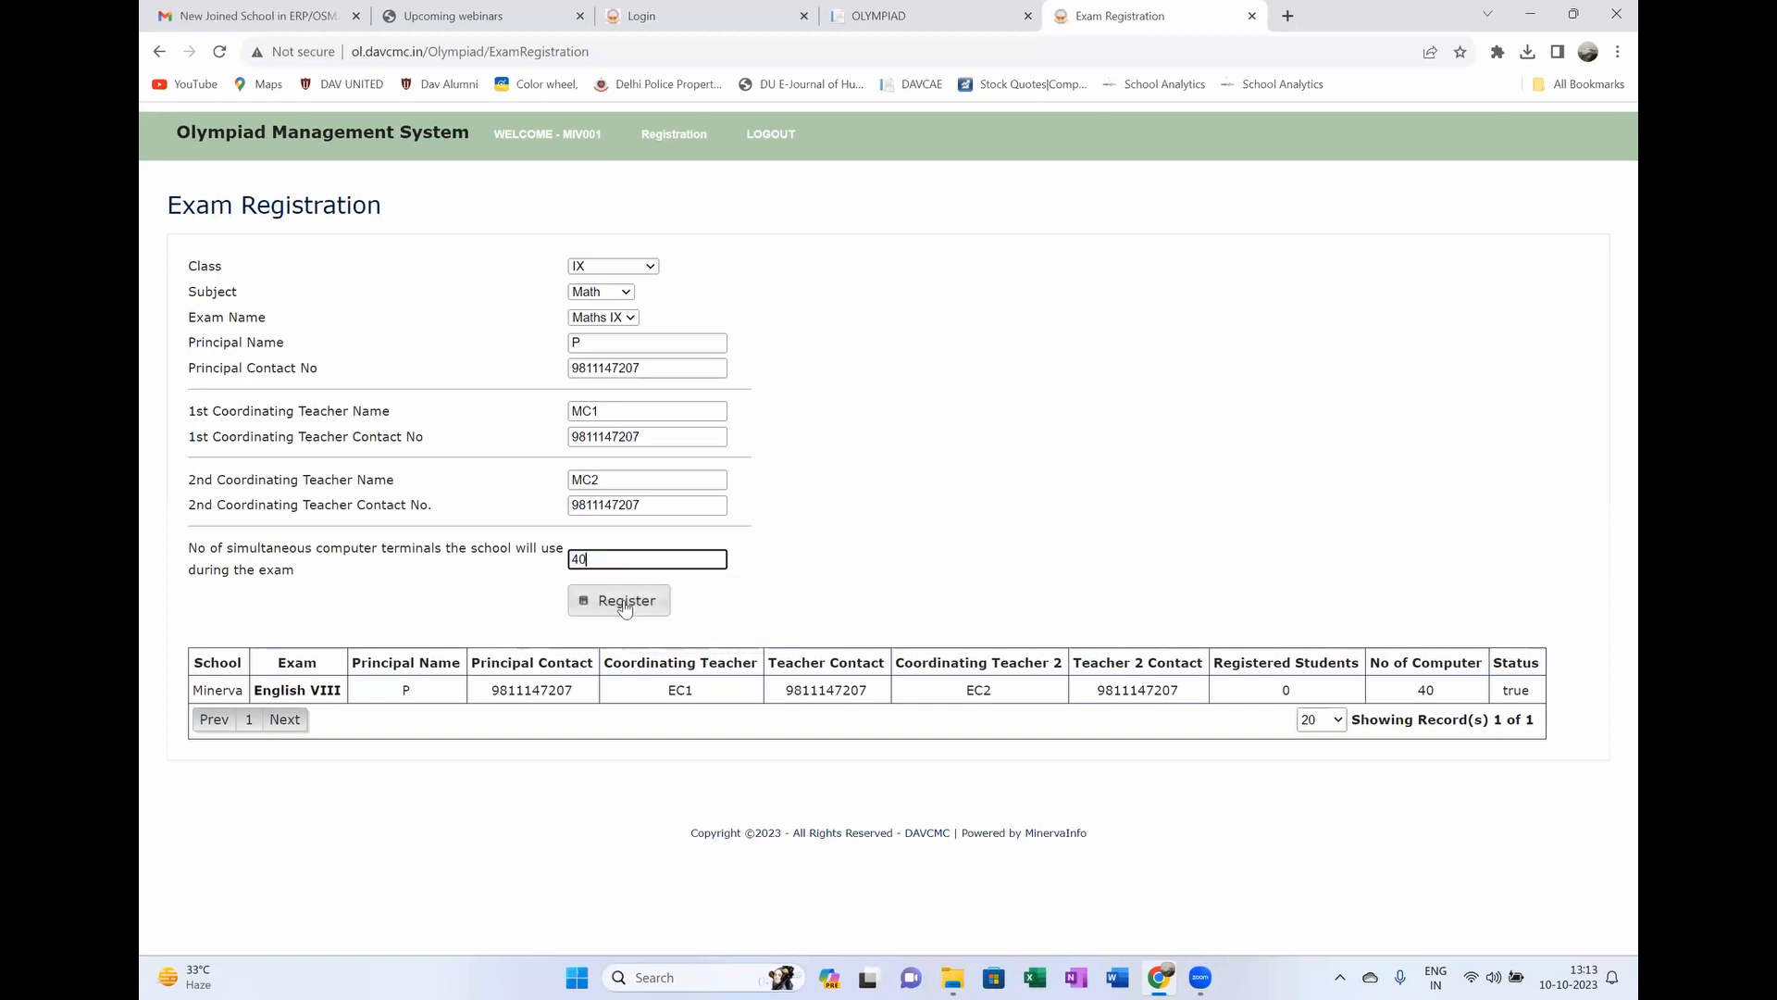
{"action": "left_click", "coordinate": [618, 601]}
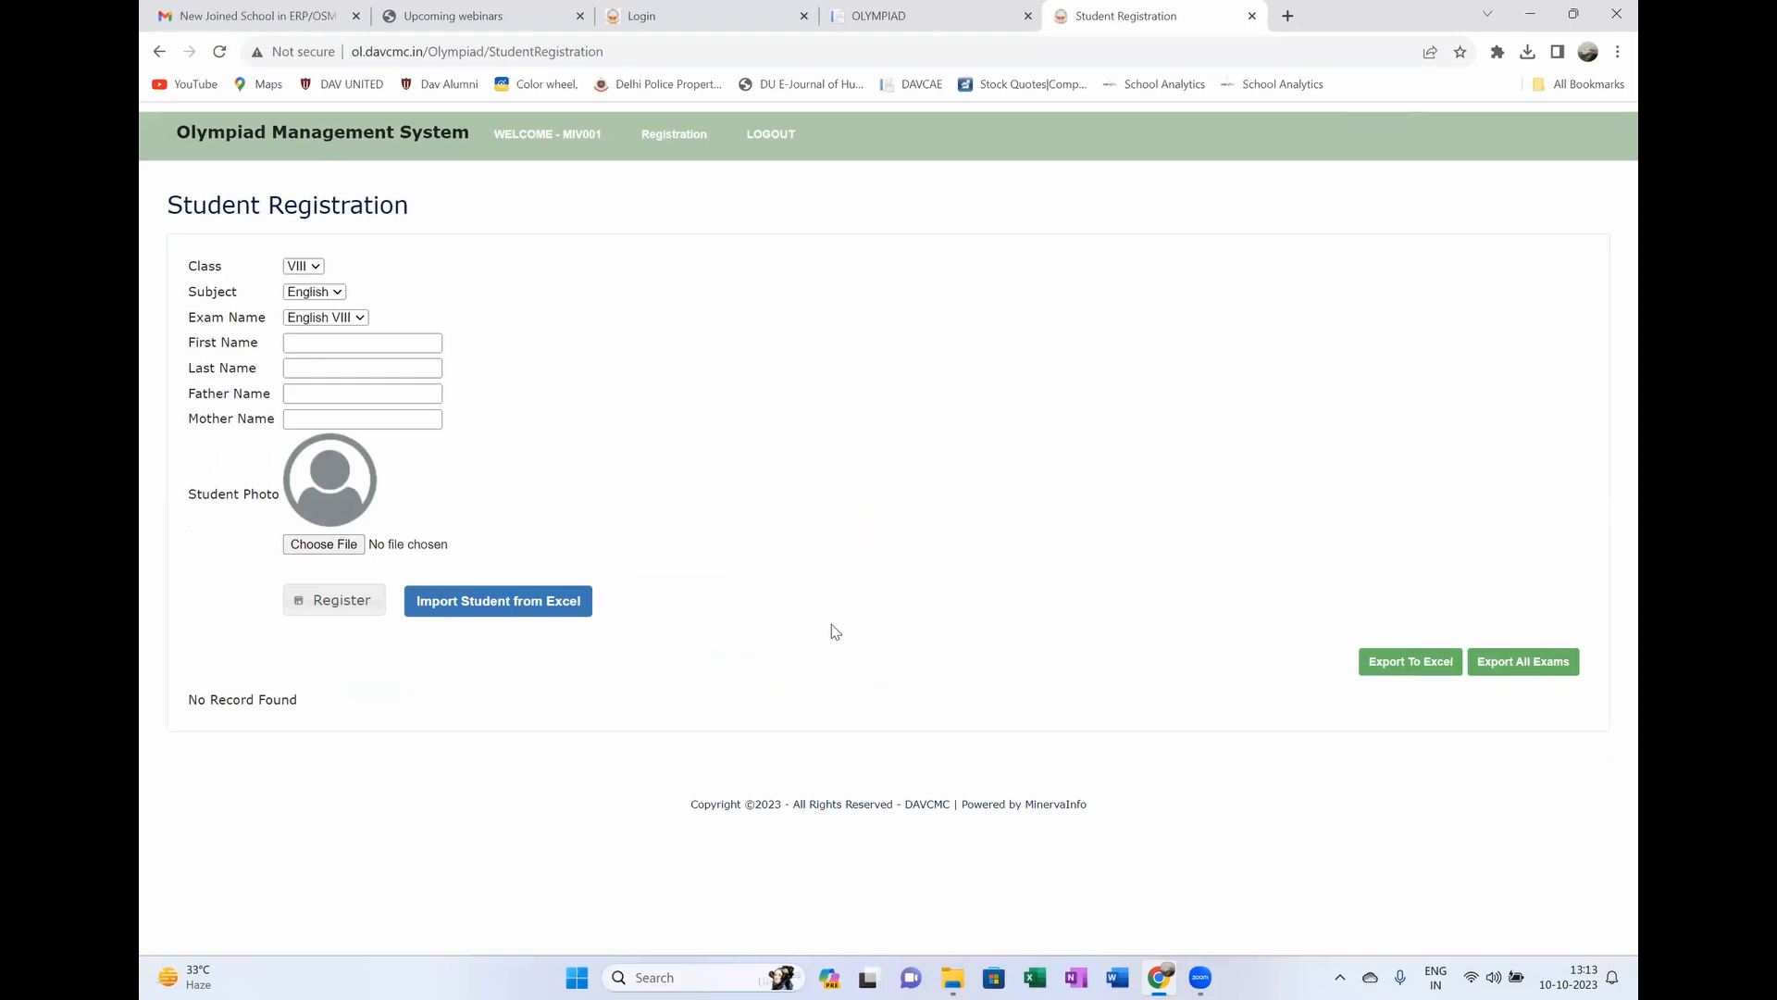
Step: Check Maths IX and English VIII both show 0 registered students, then open Student Registration
{"action": "mouse_move", "coordinate": [669, 139]}
{"action": "left_click", "coordinate": [669, 185]}
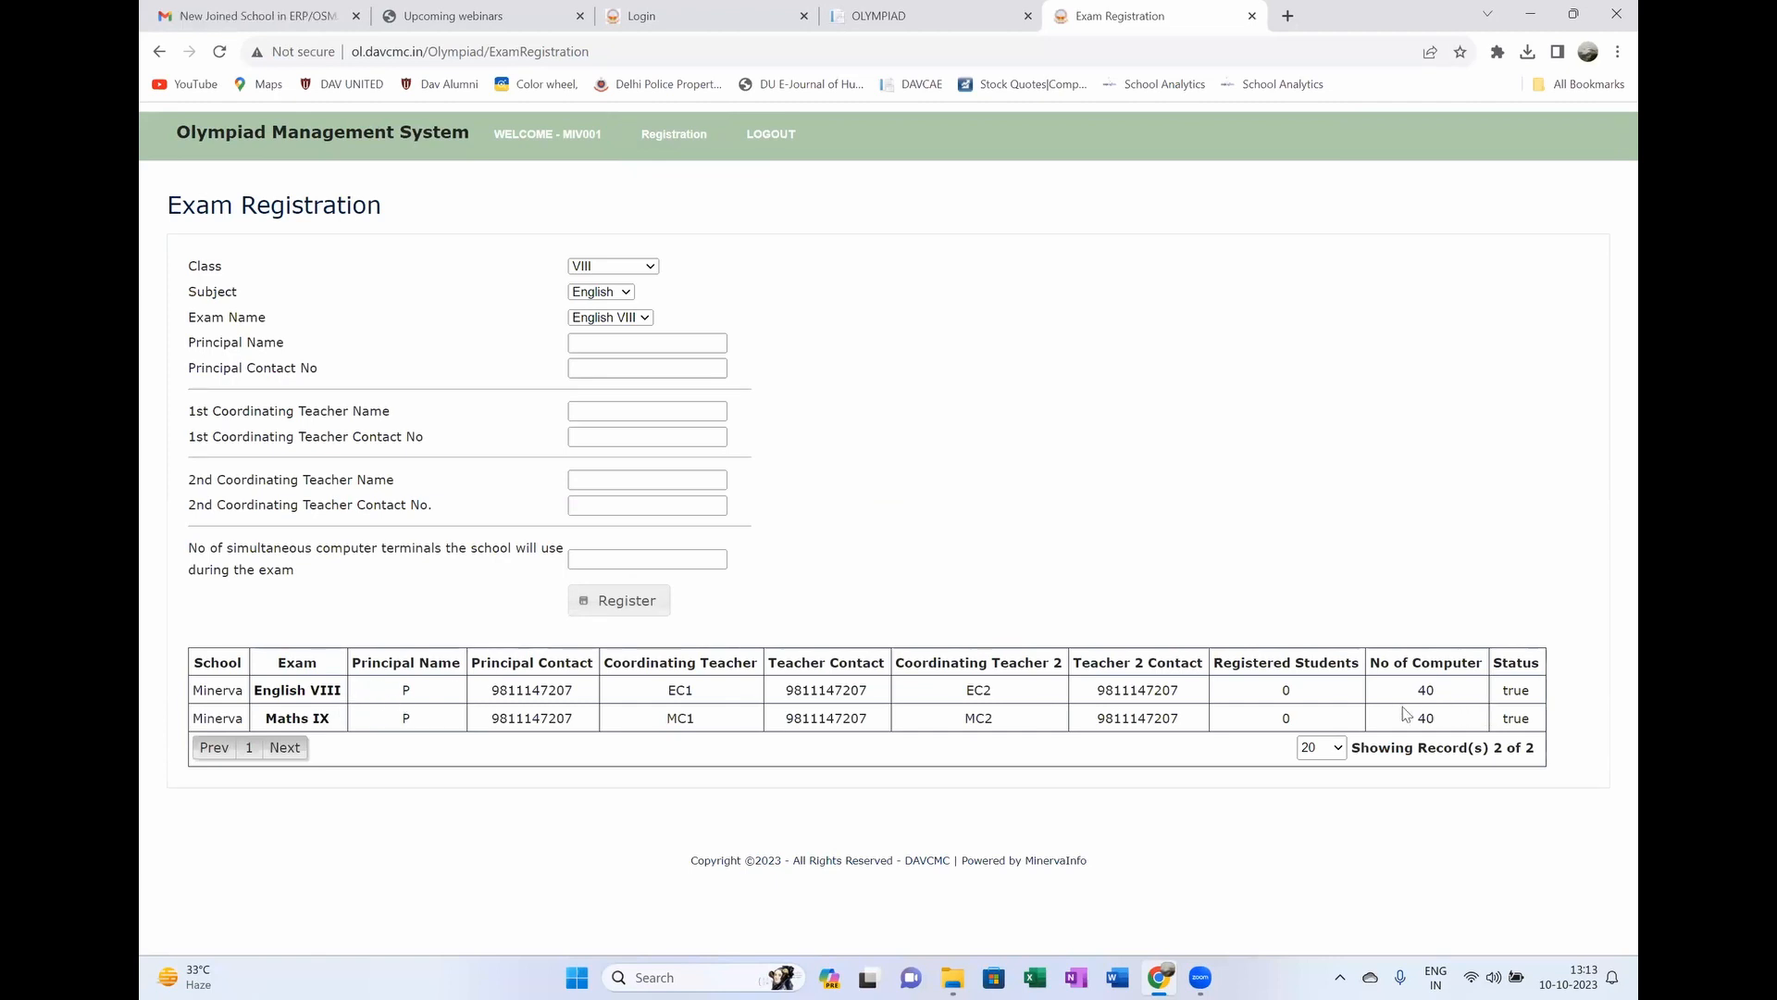
{"action": "left_click_drag", "start_coordinate": [1317, 691], "coordinate": [1249, 691]}
{"action": "left_click", "coordinate": [1289, 718]}
{"action": "left_click", "coordinate": [1292, 712]}
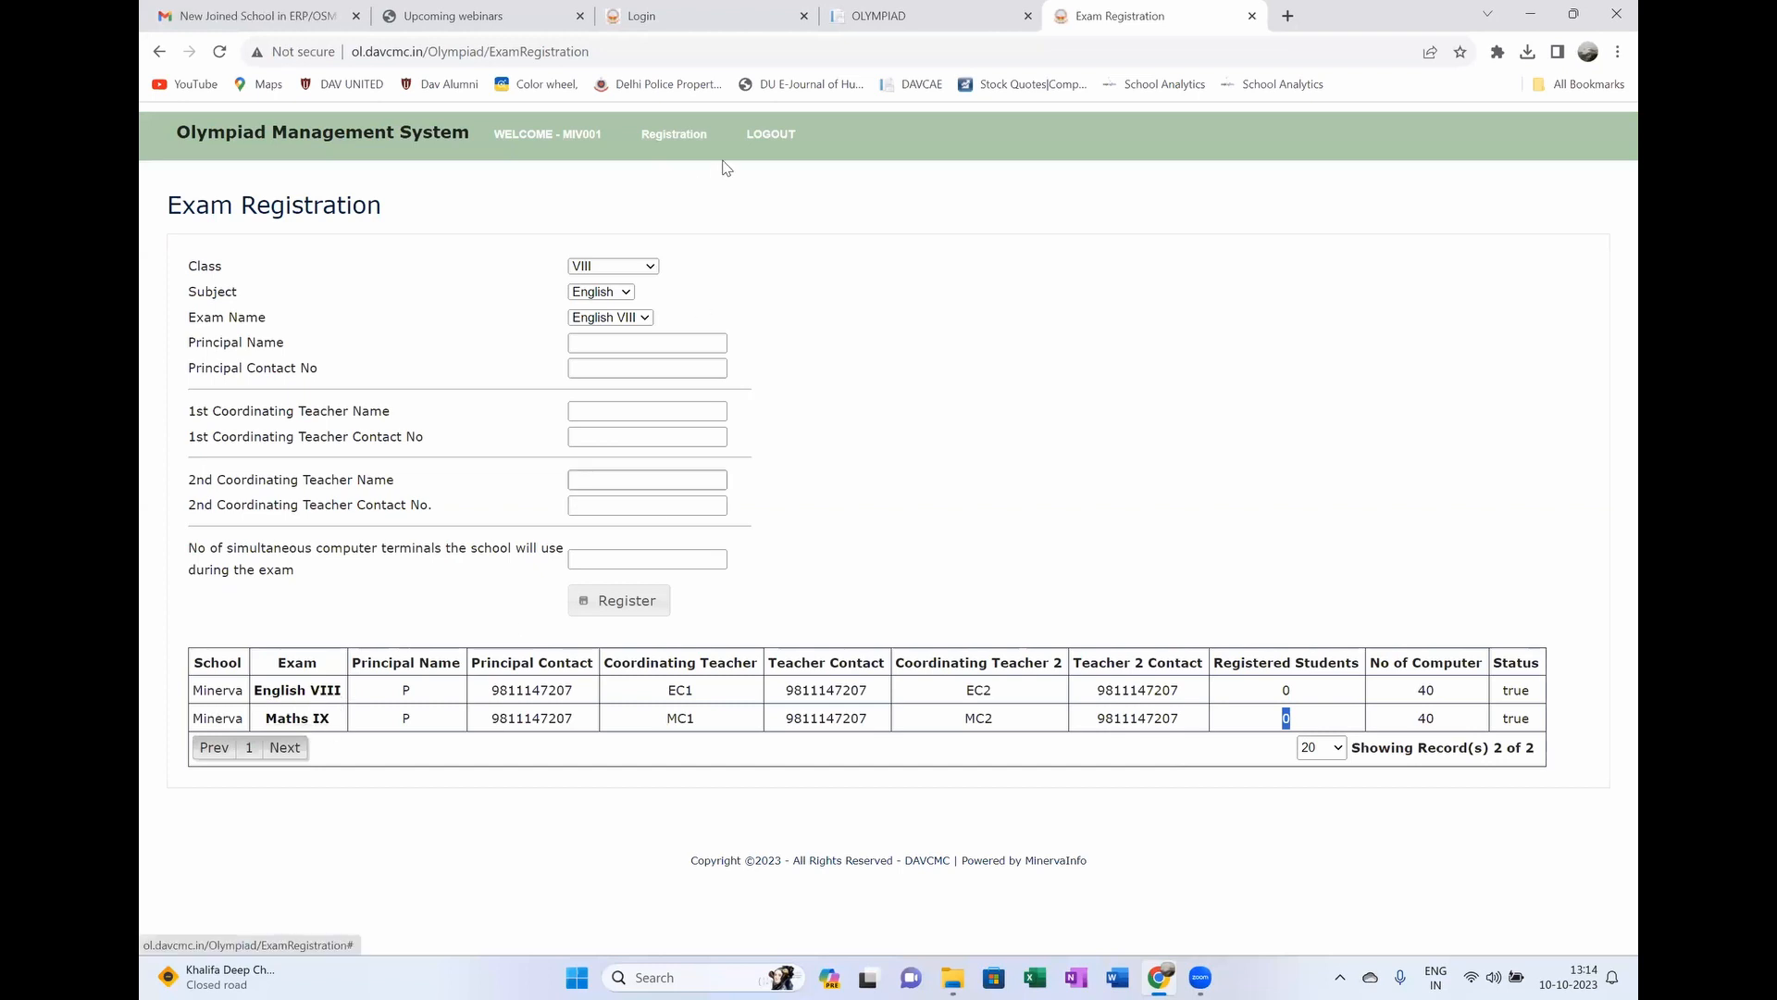
{"action": "mouse_move", "coordinate": [674, 136]}
{"action": "left_click", "coordinate": [662, 232]}
{"action": "left_click", "coordinate": [315, 268]}
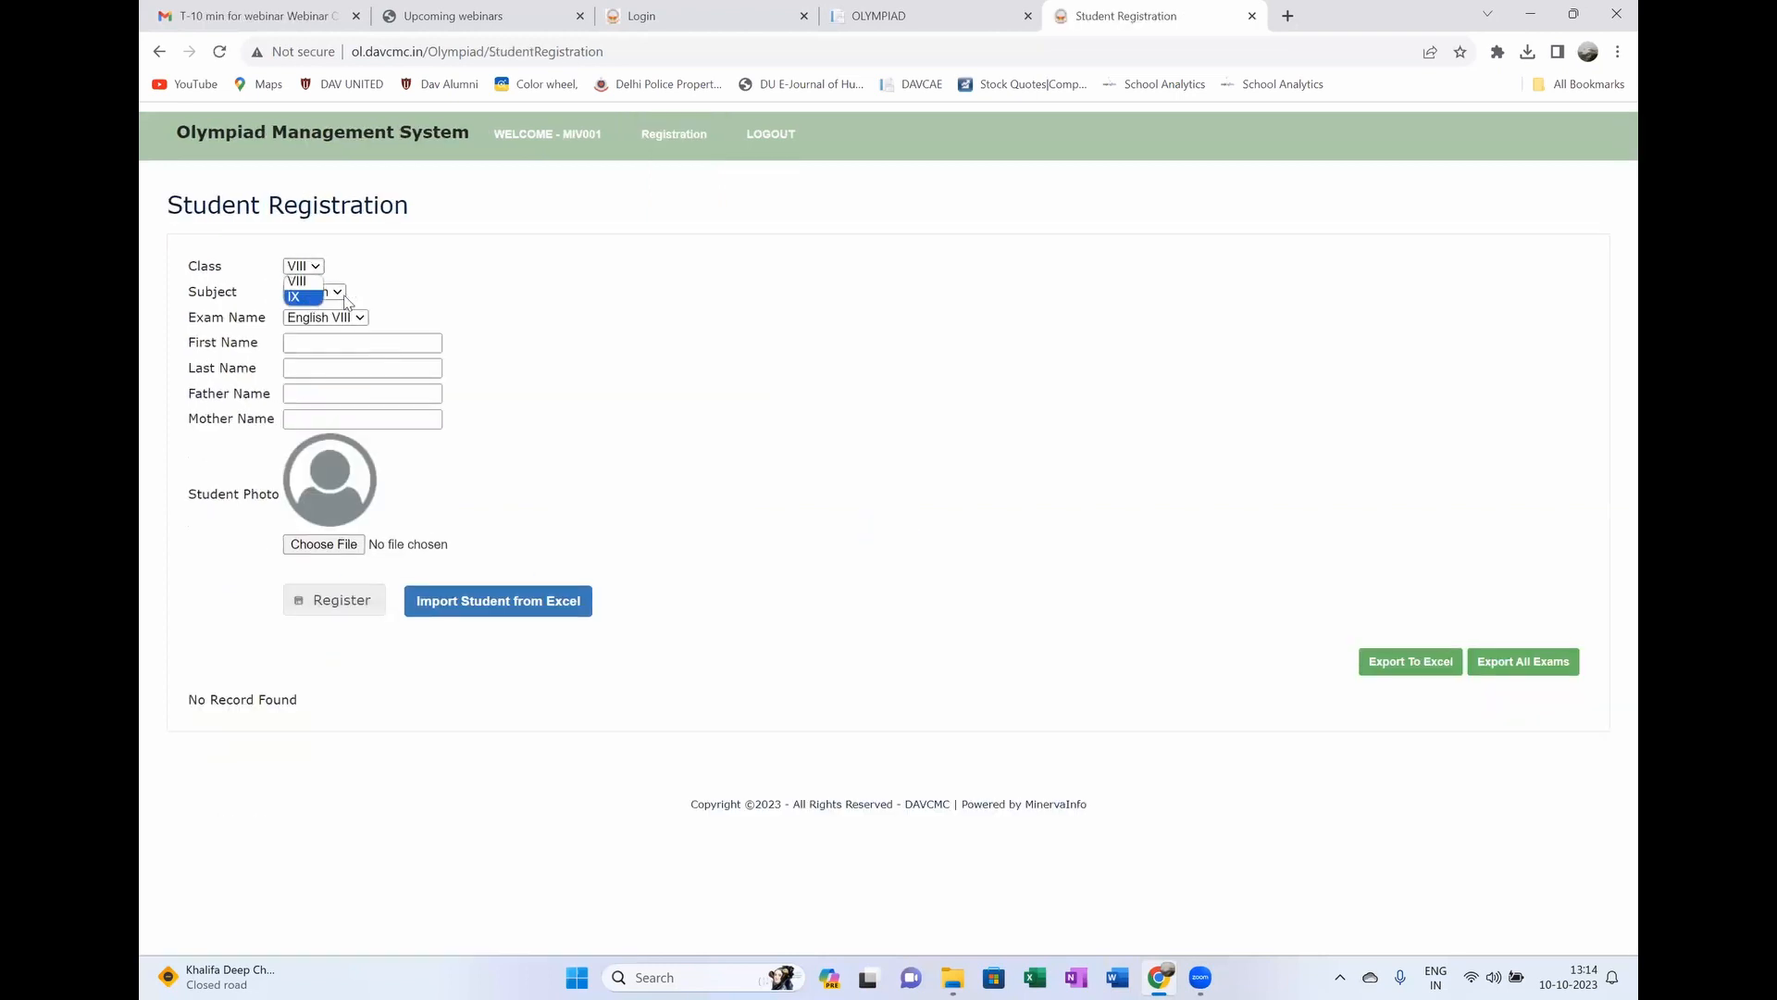
{"action": "left_click", "coordinate": [340, 293]}
{"action": "left_click", "coordinate": [339, 295]}
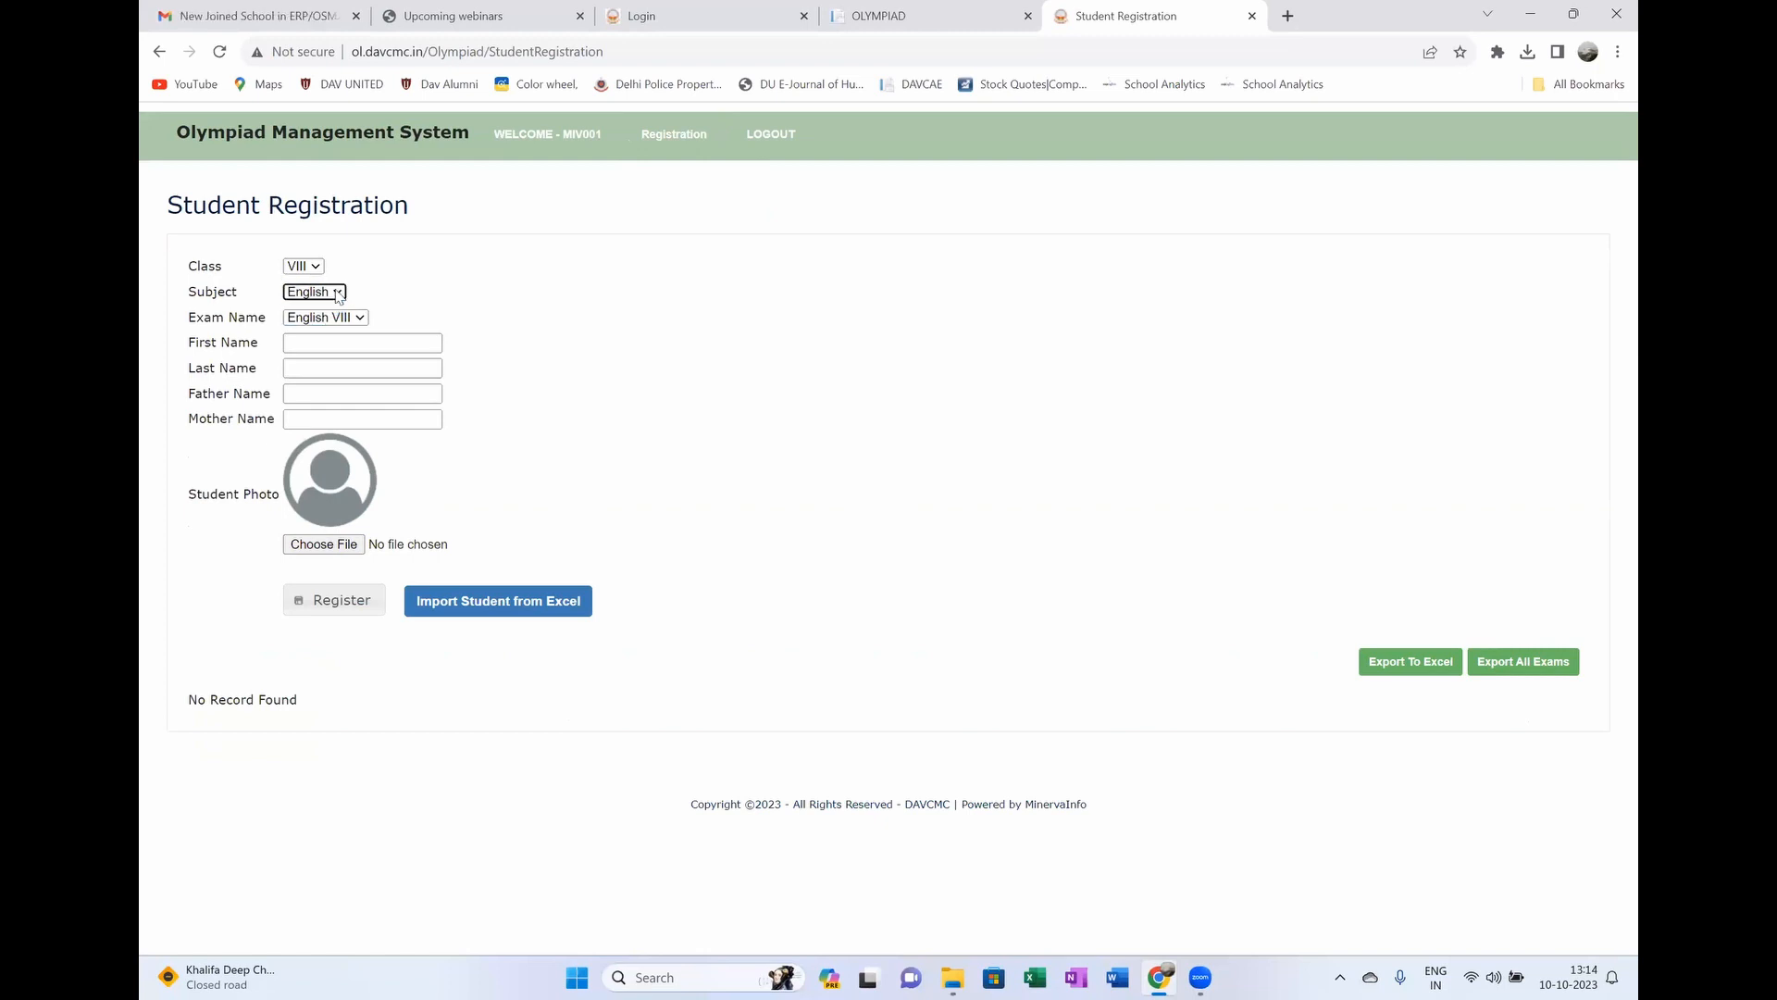
{"action": "left_click", "coordinate": [318, 270]}
{"action": "left_click", "coordinate": [323, 295]}
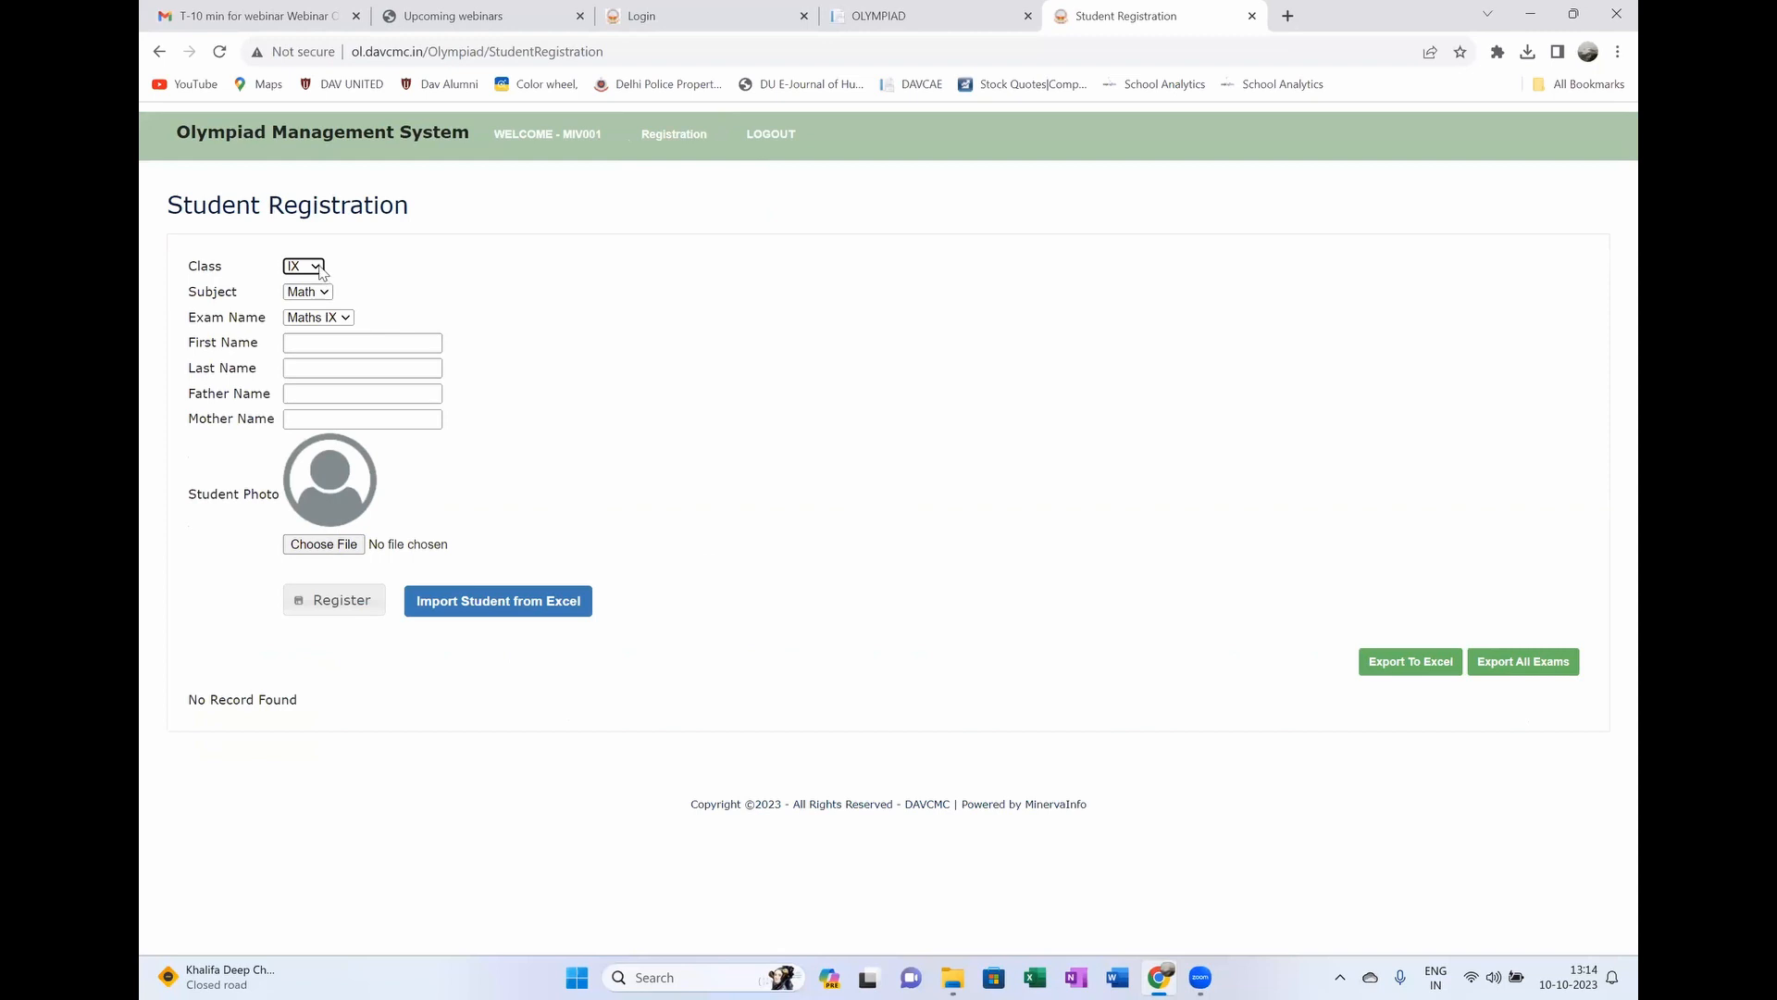
{"action": "left_click", "coordinate": [319, 269]}
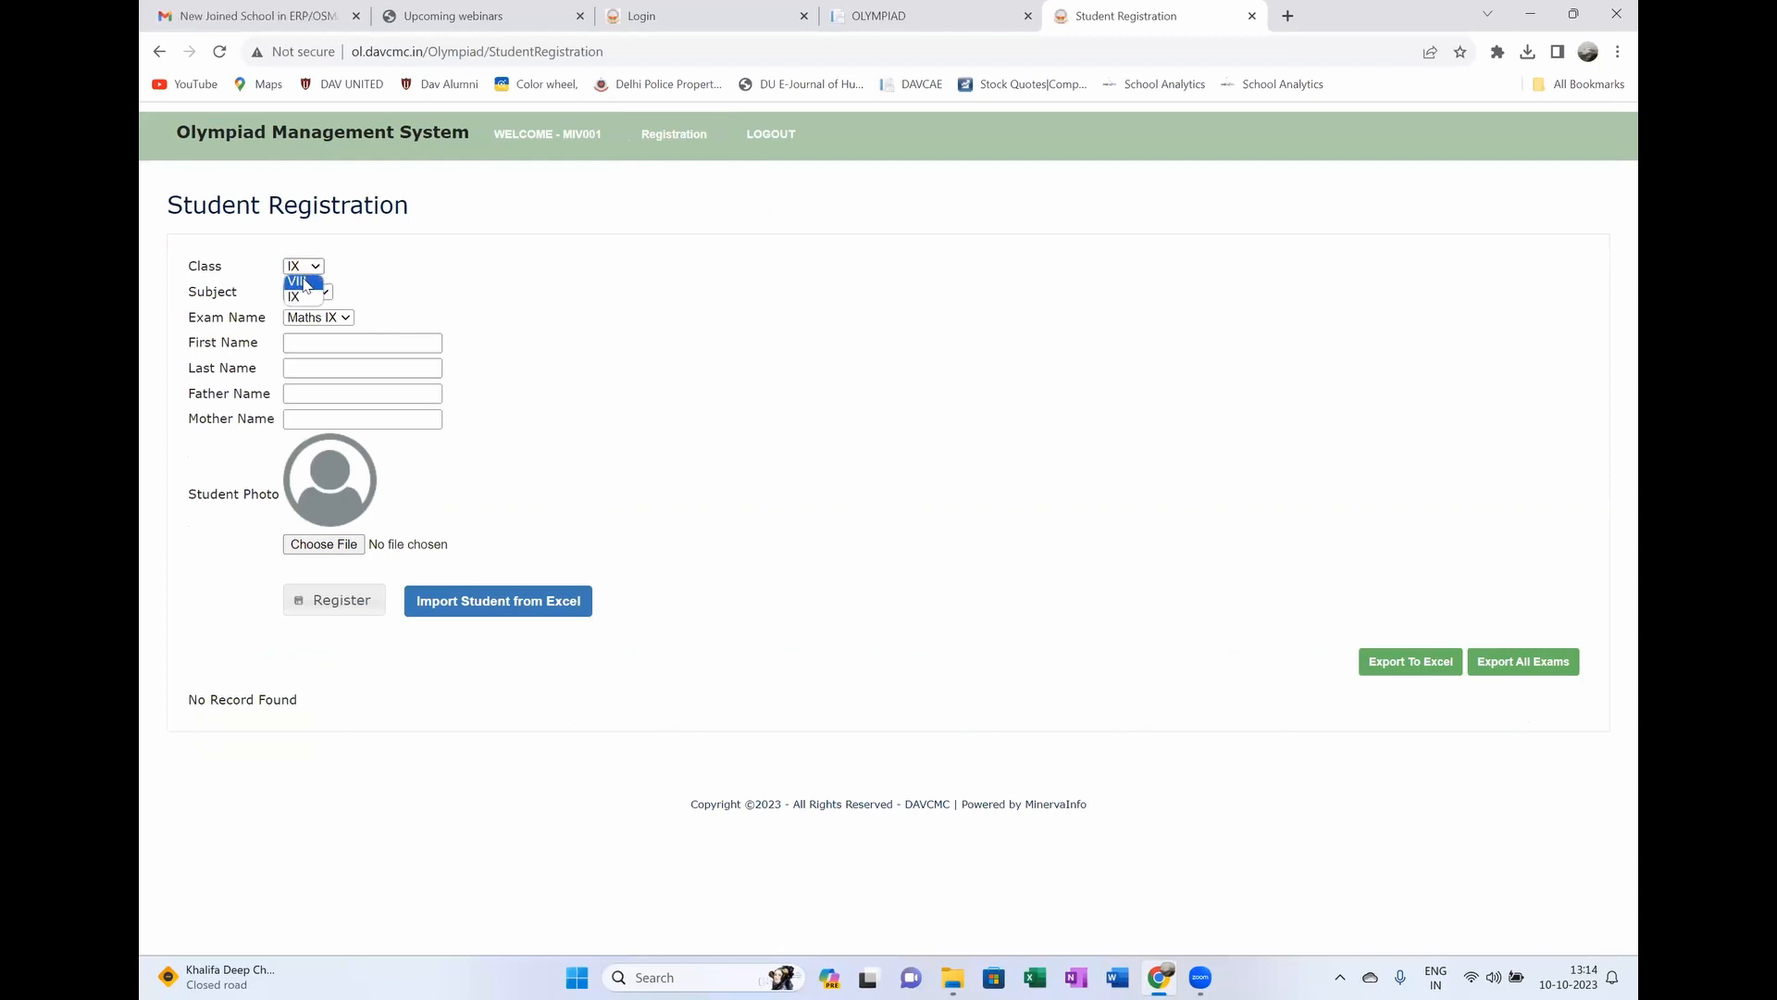
{"action": "left_click", "coordinate": [305, 283]}
{"action": "left_click", "coordinate": [335, 293]}
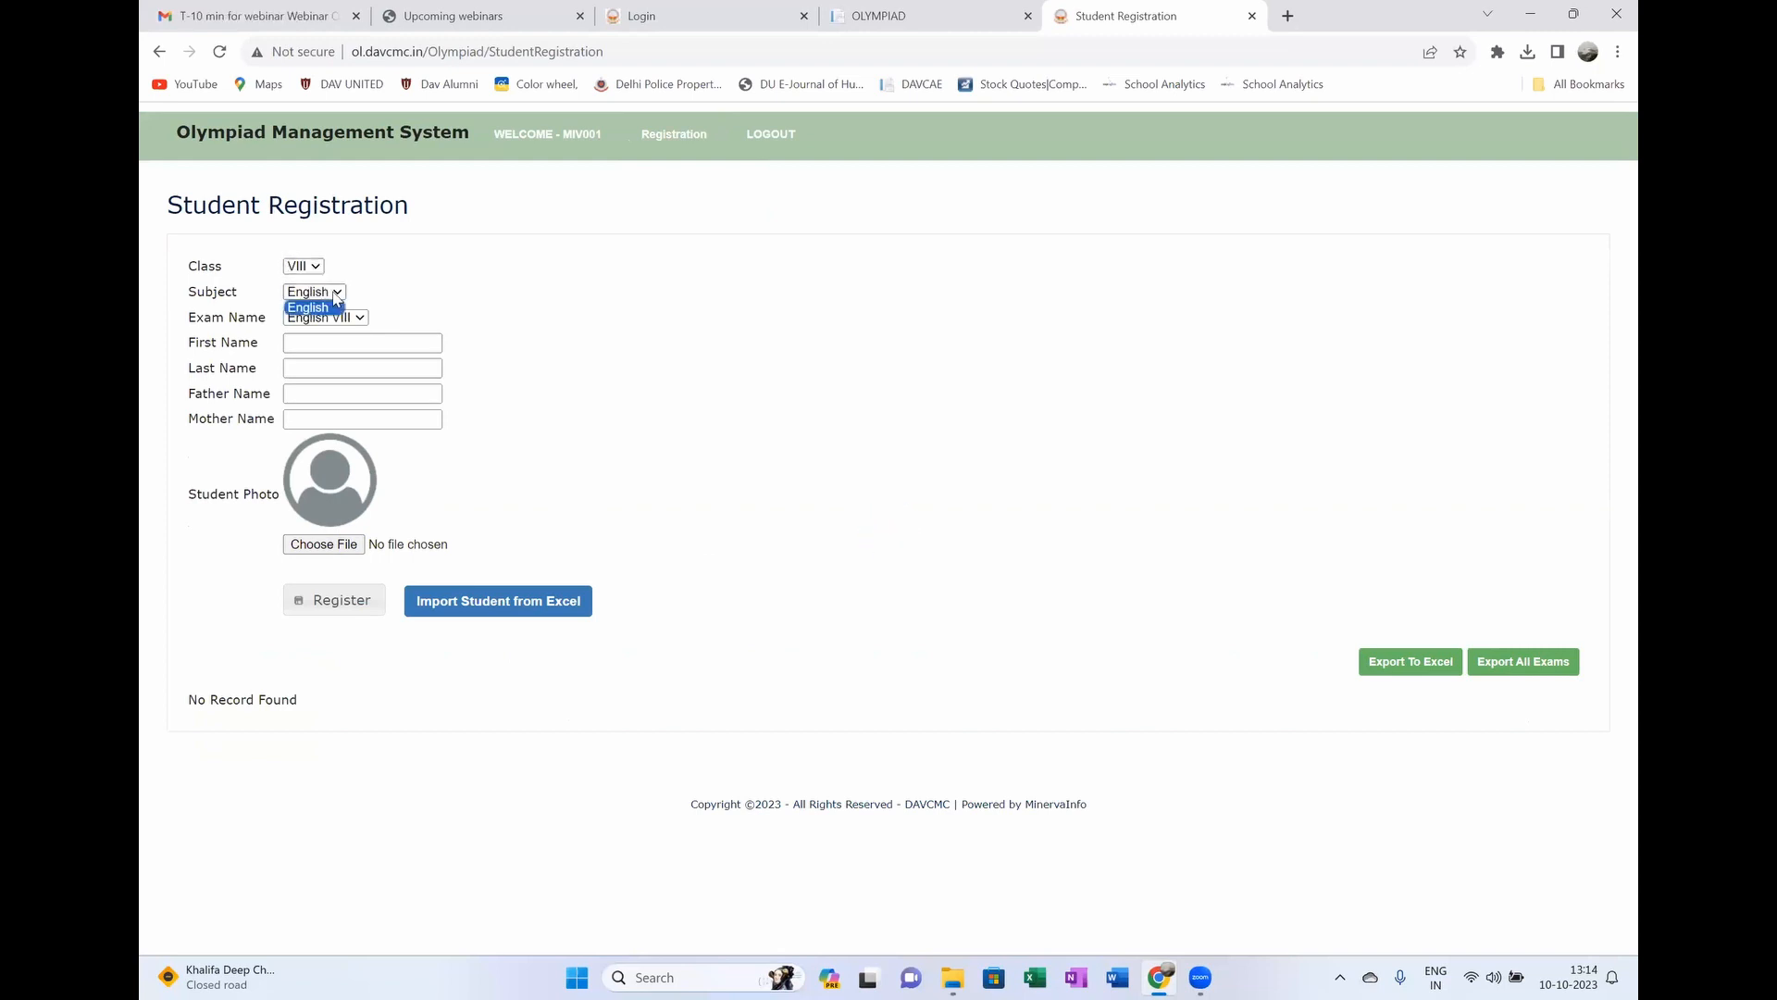
{"action": "left_click", "coordinate": [320, 267]}
{"action": "left_click", "coordinate": [301, 298]}
{"action": "mouse_move", "coordinate": [685, 143]}
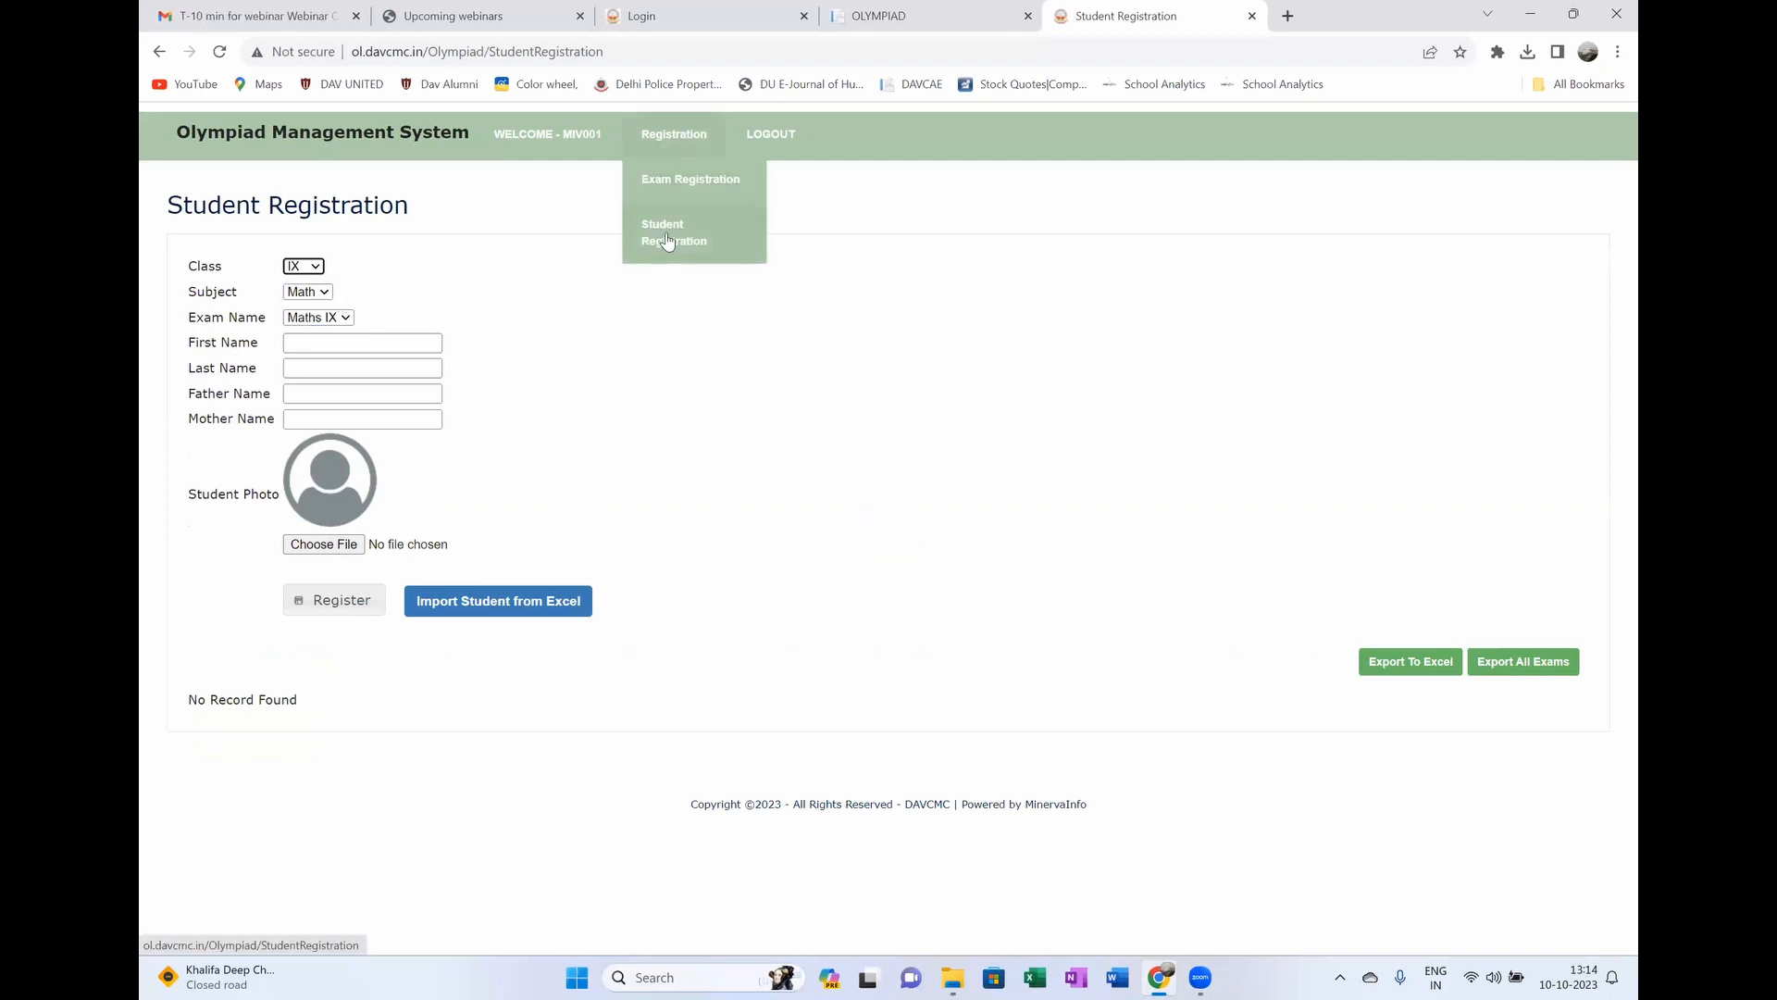
{"action": "left_click", "coordinate": [667, 179]}
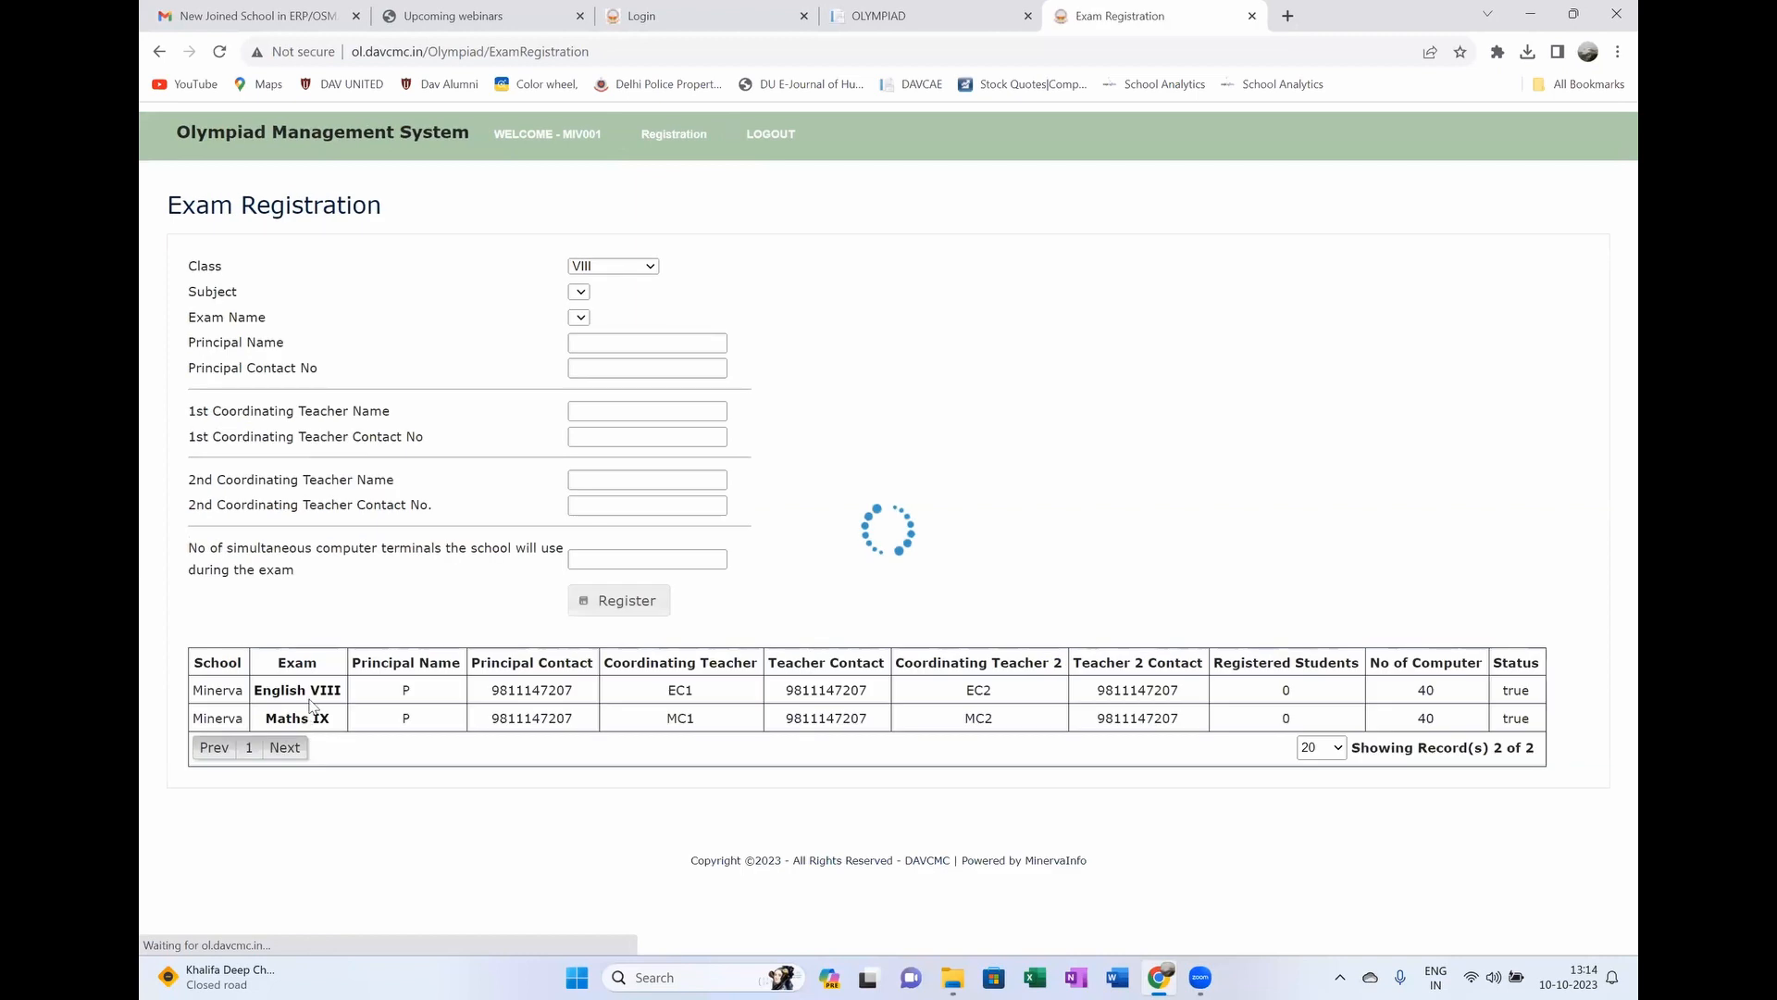
{"action": "mouse_move", "coordinate": [685, 148]}
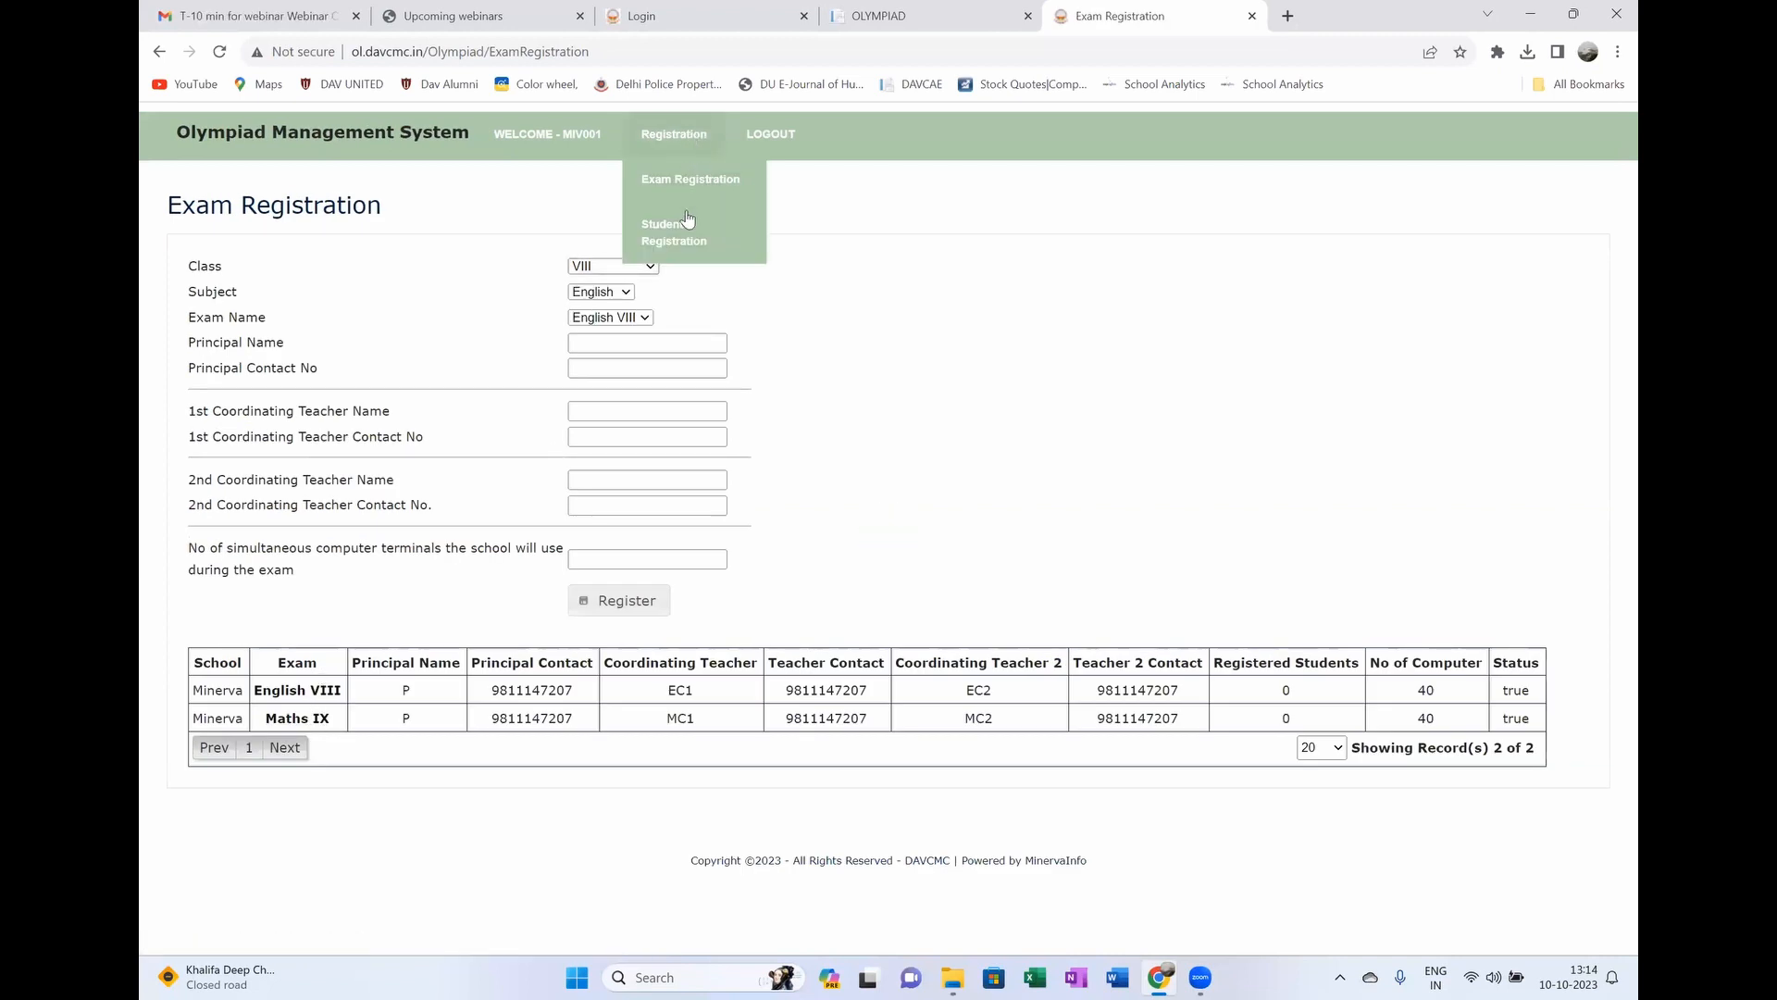
{"action": "left_click", "coordinate": [687, 227]}
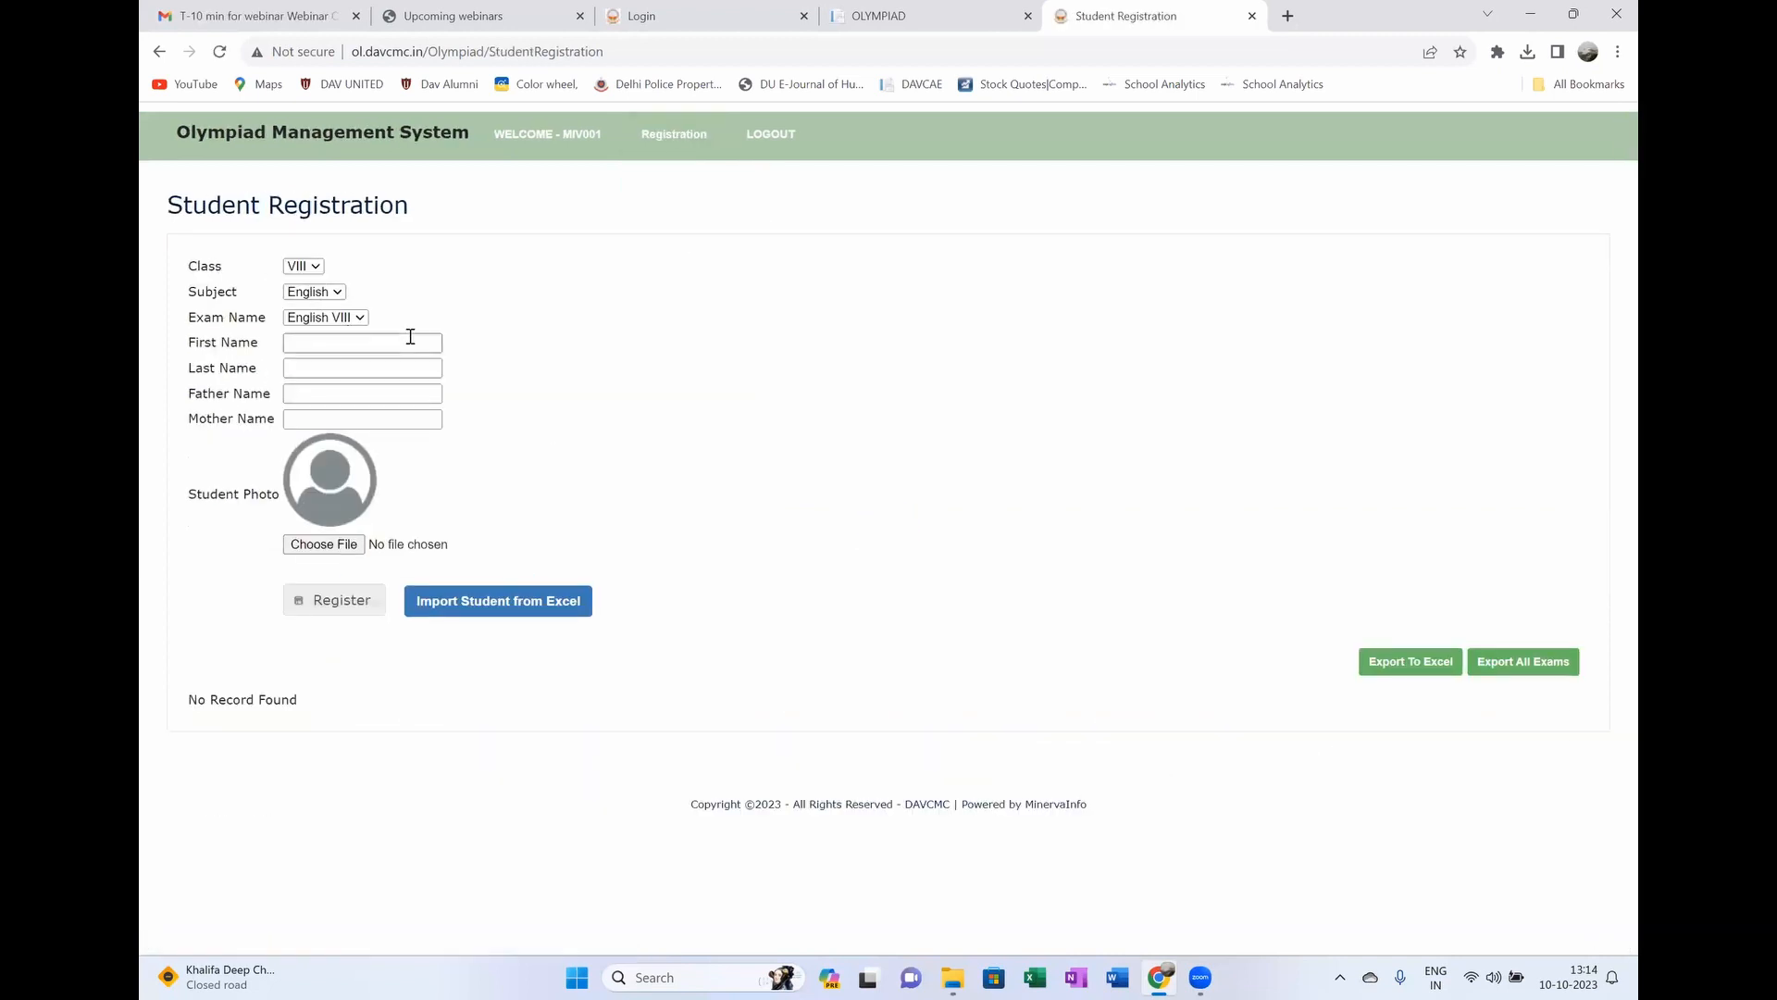
Step: Register a class IX student named aa bb with father ff and mother mm
{"action": "left_click", "coordinate": [311, 268]}
{"action": "left_click", "coordinate": [304, 298]}
{"action": "left_click", "coordinate": [337, 342]}
{"action": "left_click", "coordinate": [326, 371]}
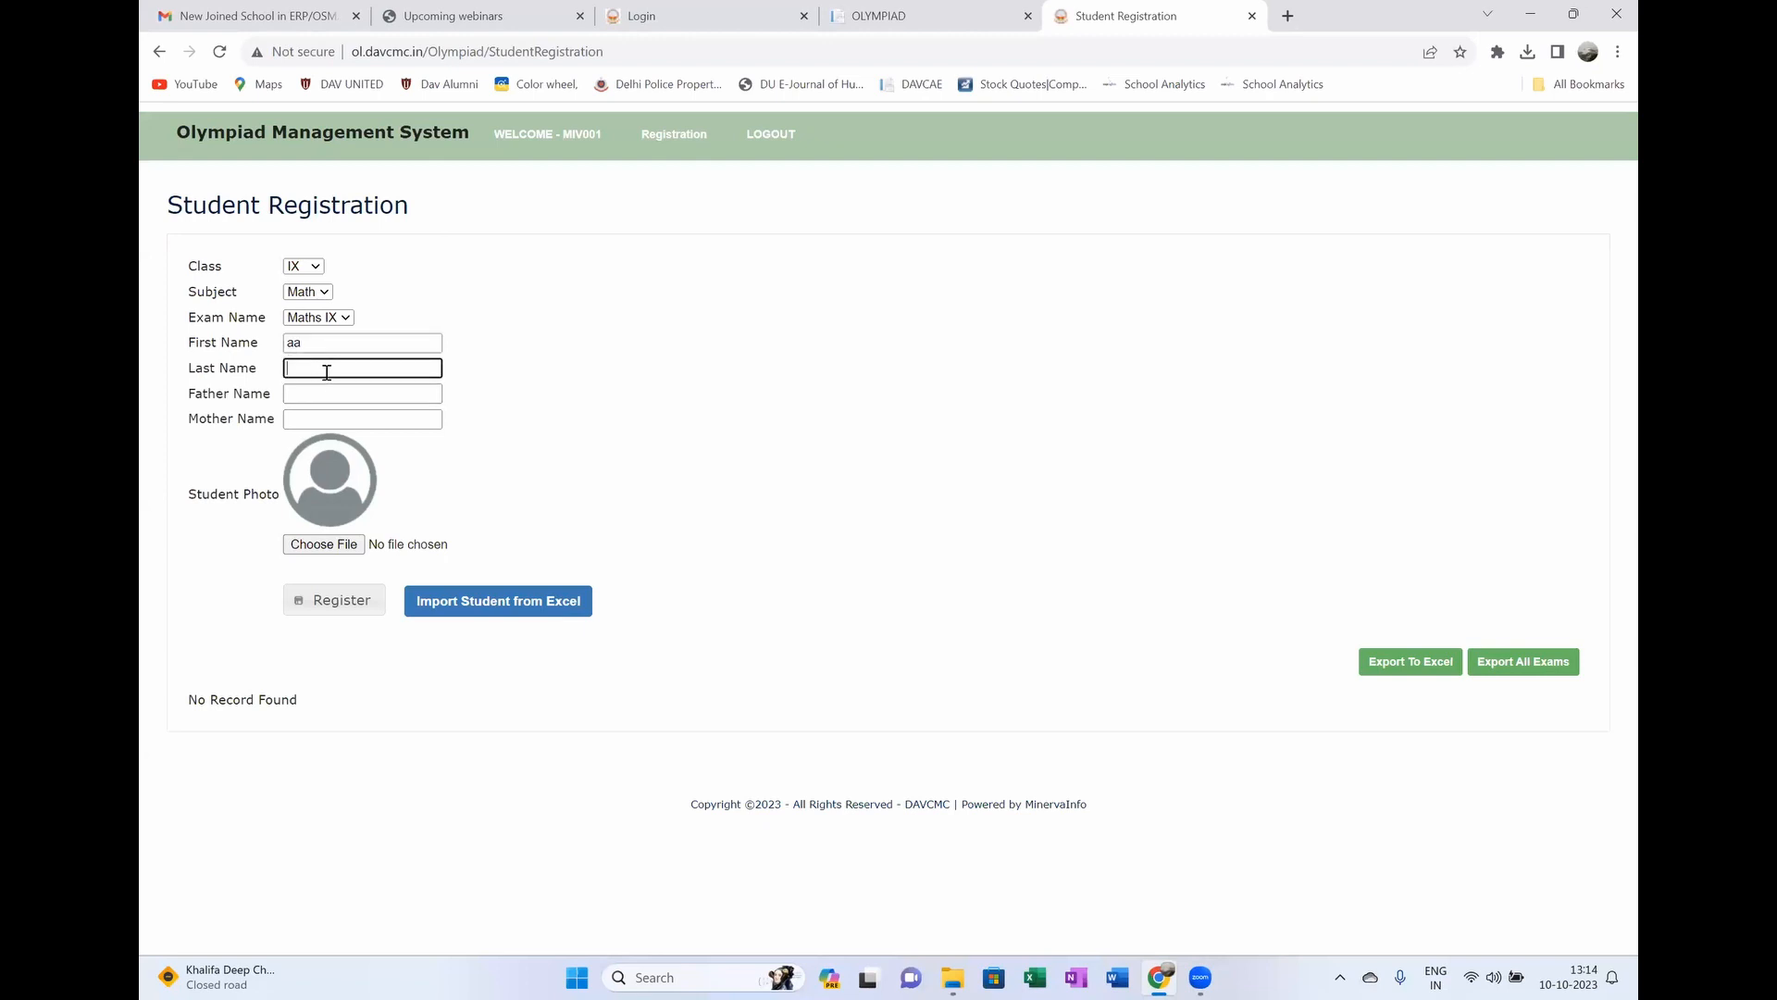
{"action": "type", "text": "bb"}
{"action": "left_click", "coordinate": [315, 391]}
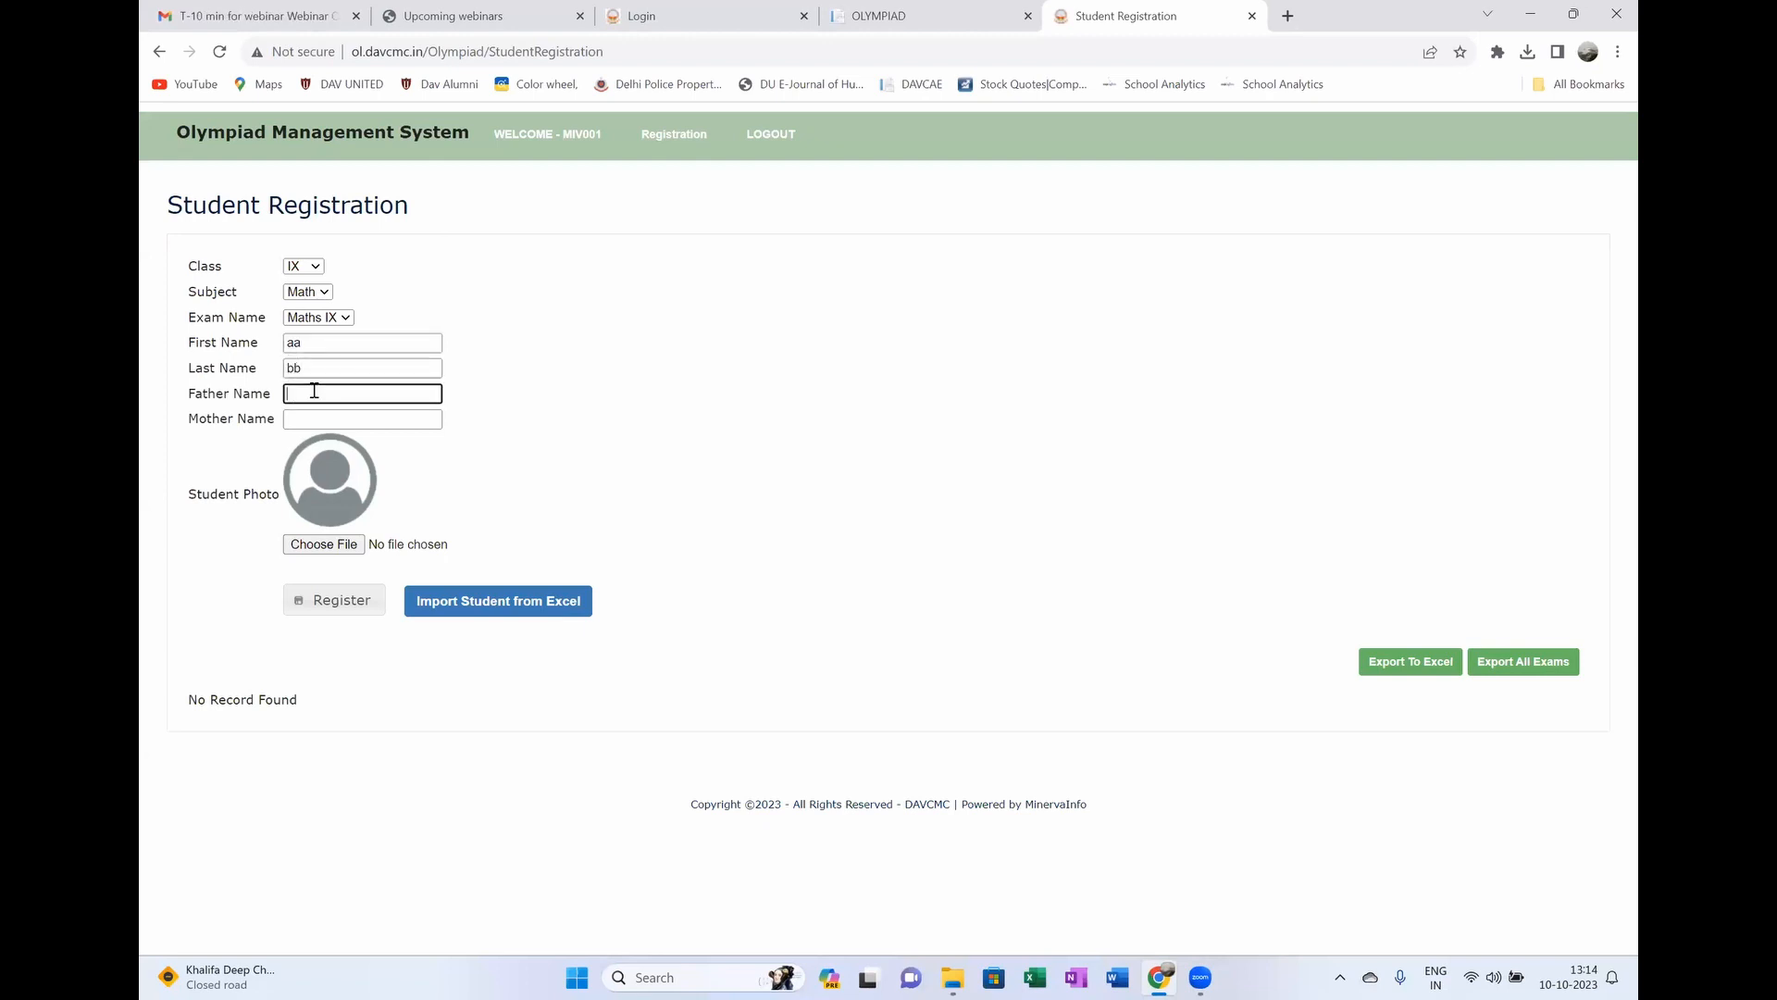
{"action": "type", "text": "ff"}
{"action": "left_click", "coordinate": [315, 413]}
{"action": "type", "text": "mm"}
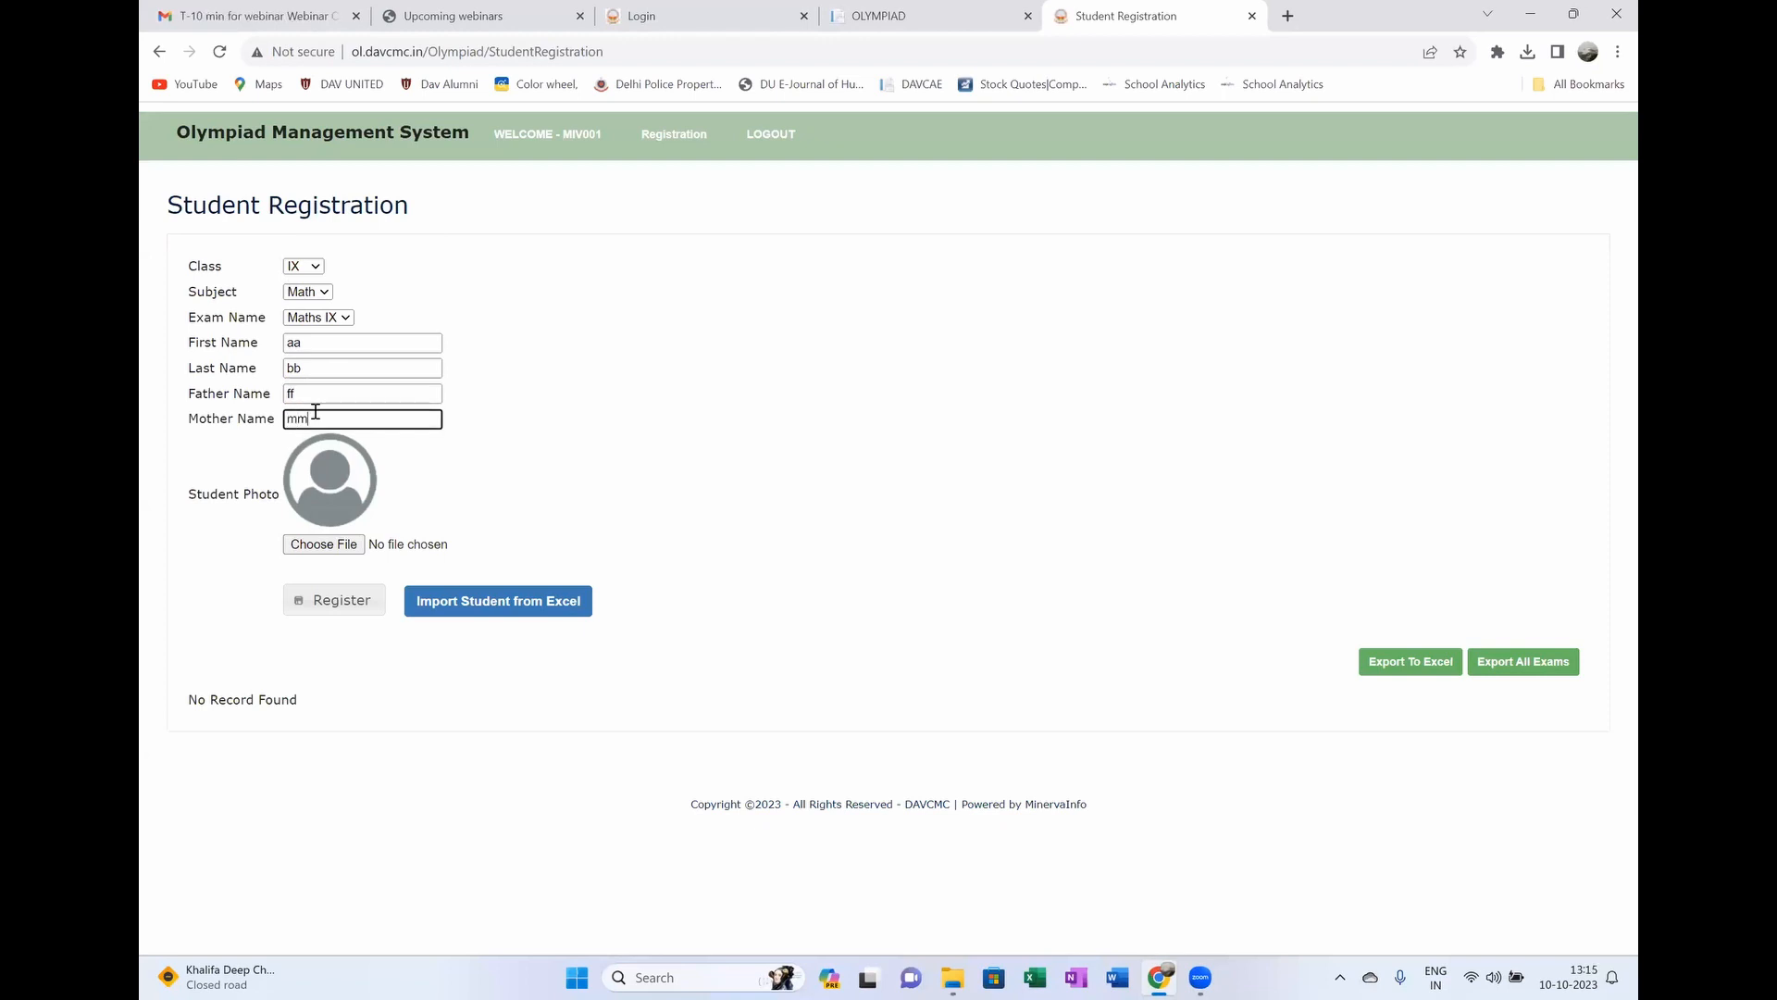
{"action": "left_click_drag", "start_coordinate": [263, 496], "coordinate": [191, 490]}
{"action": "left_click", "coordinate": [208, 498]}
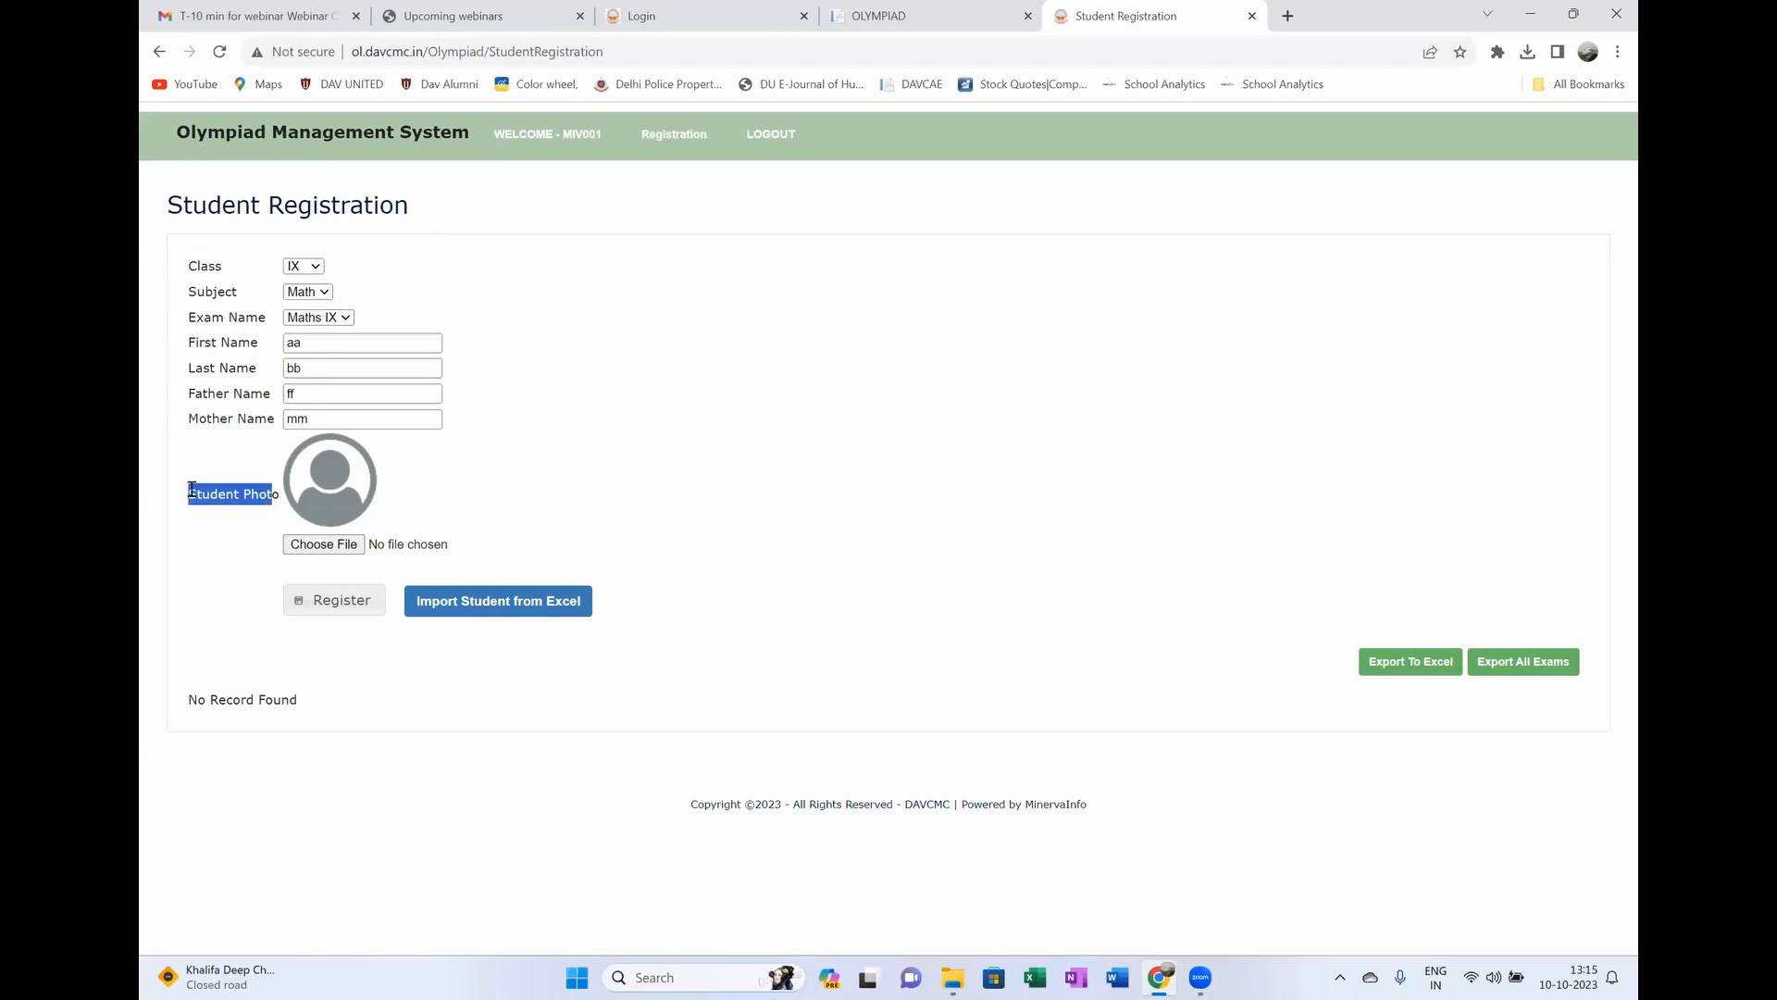
{"action": "left_click", "coordinate": [336, 607]}
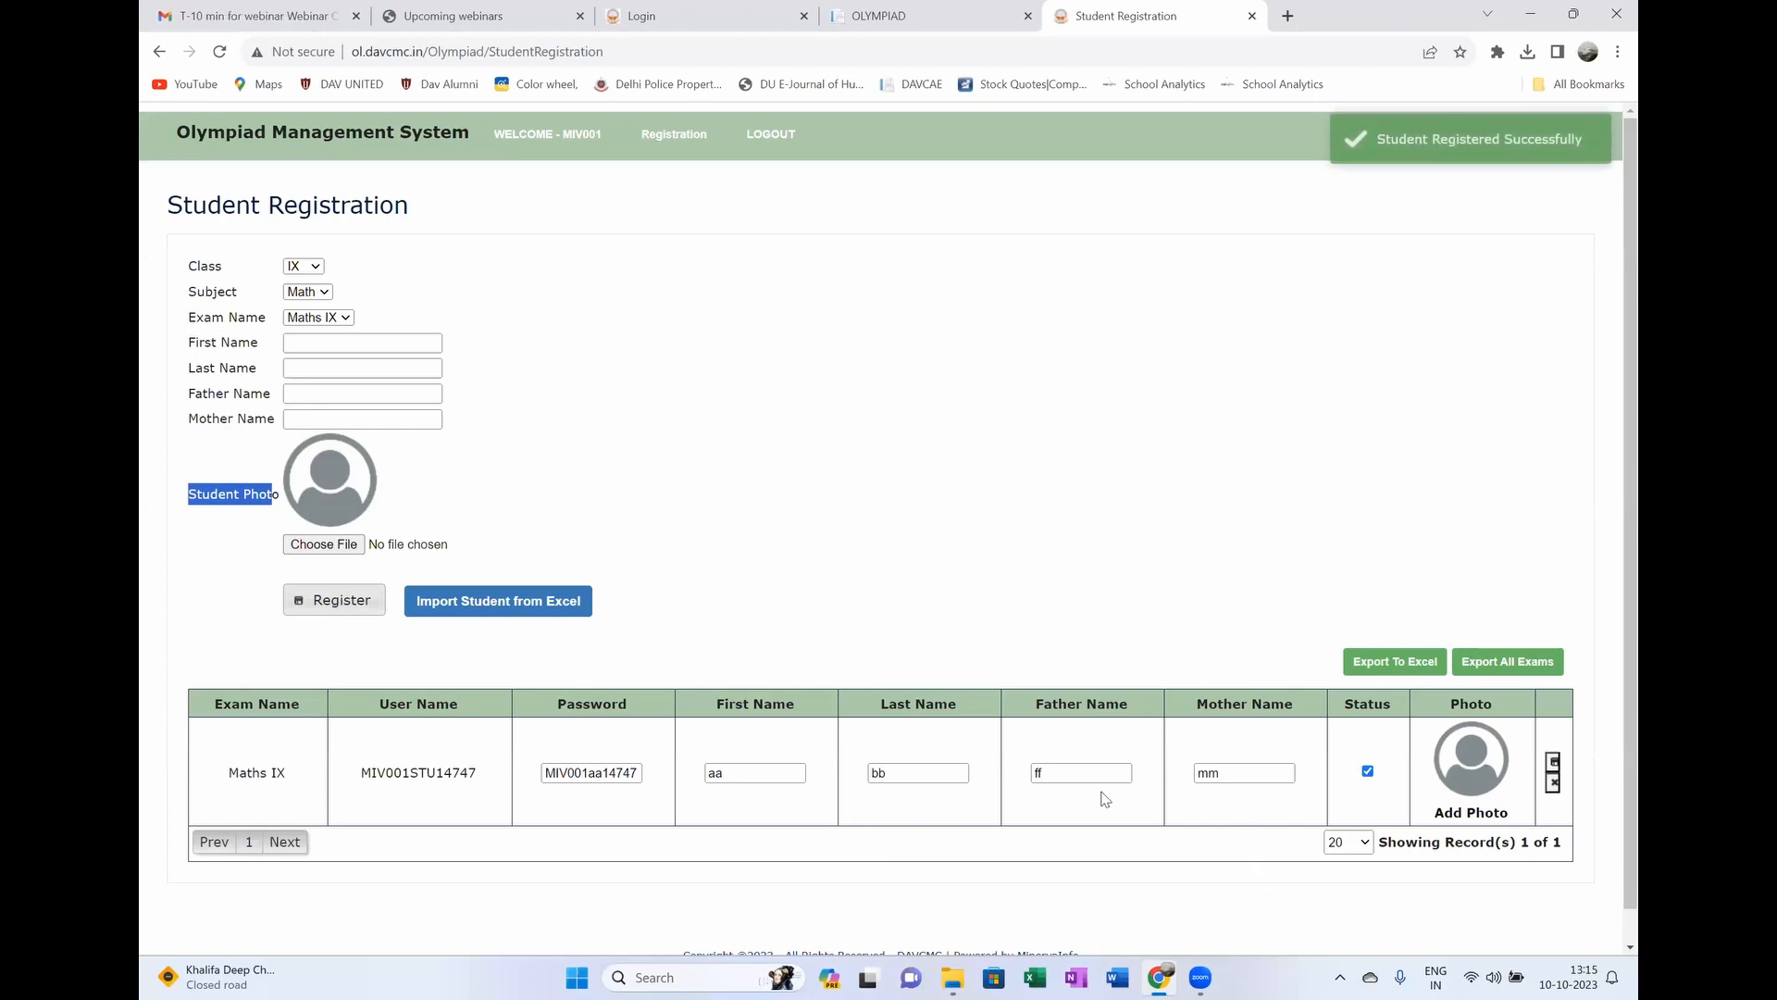
Step: Check the new student's generated user name, password and Maths IX exam, then go to Exam Registration
{"action": "left_click_drag", "start_coordinate": [483, 775], "coordinate": [345, 778]}
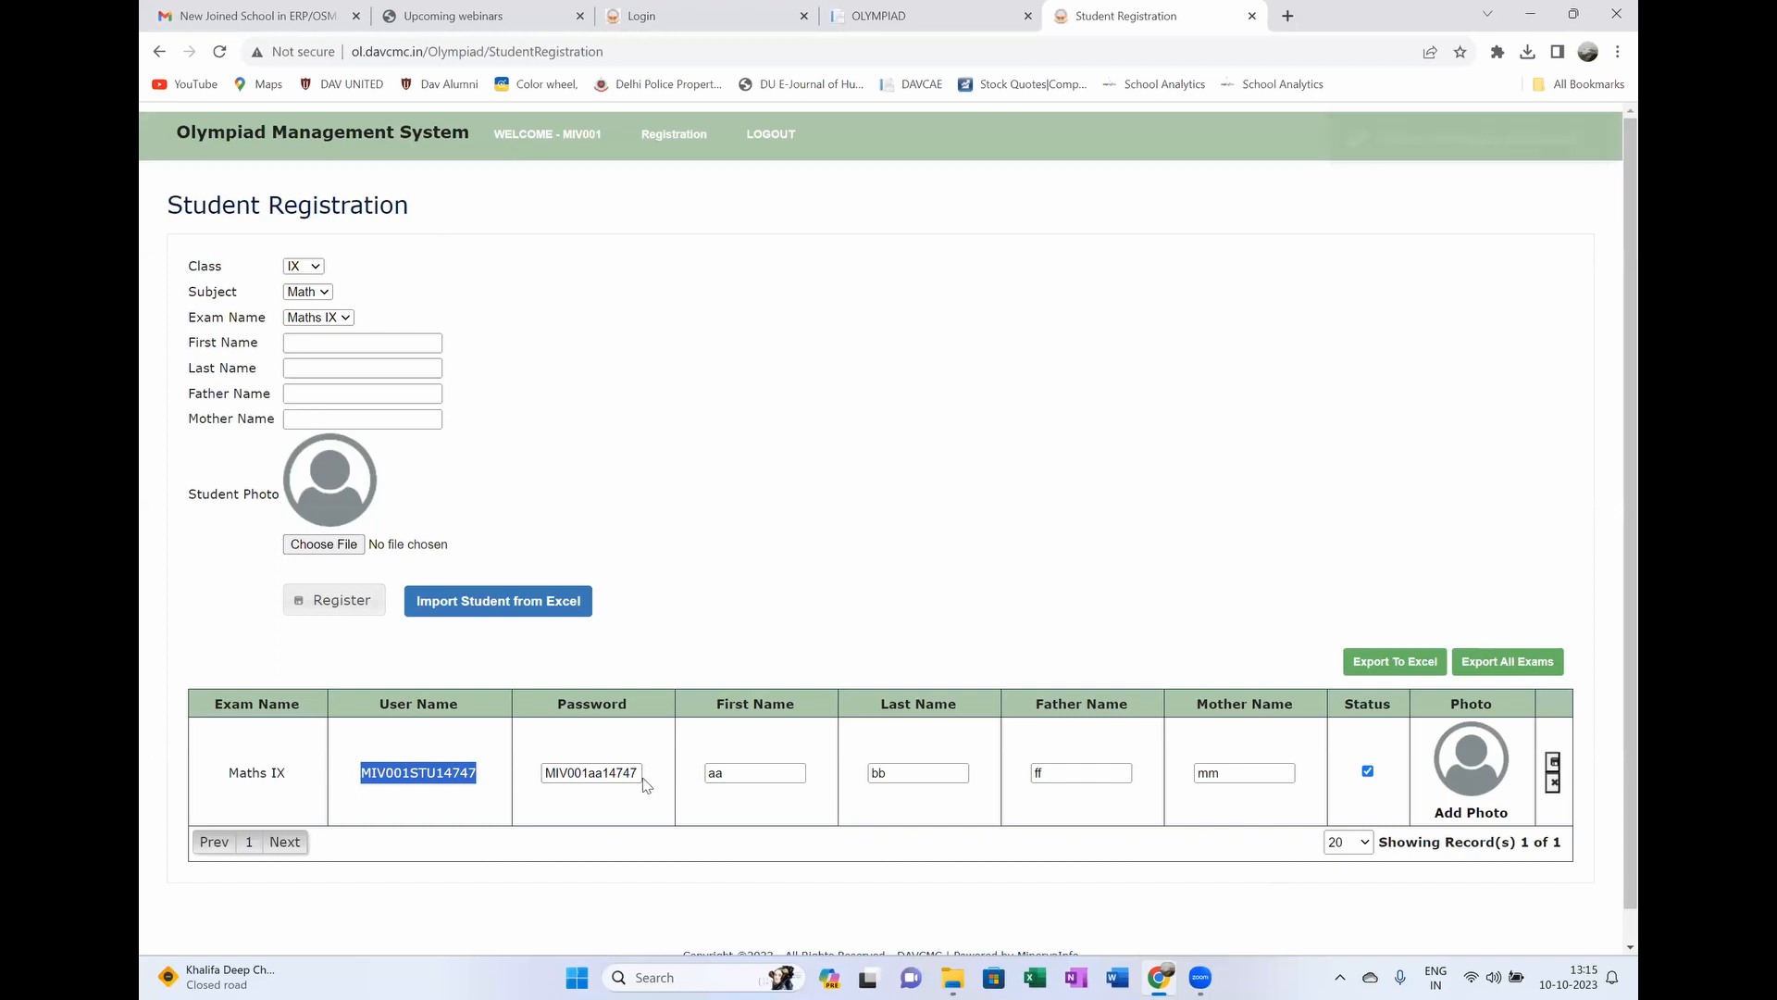
{"action": "left_click_drag", "start_coordinate": [642, 772], "coordinate": [542, 773]}
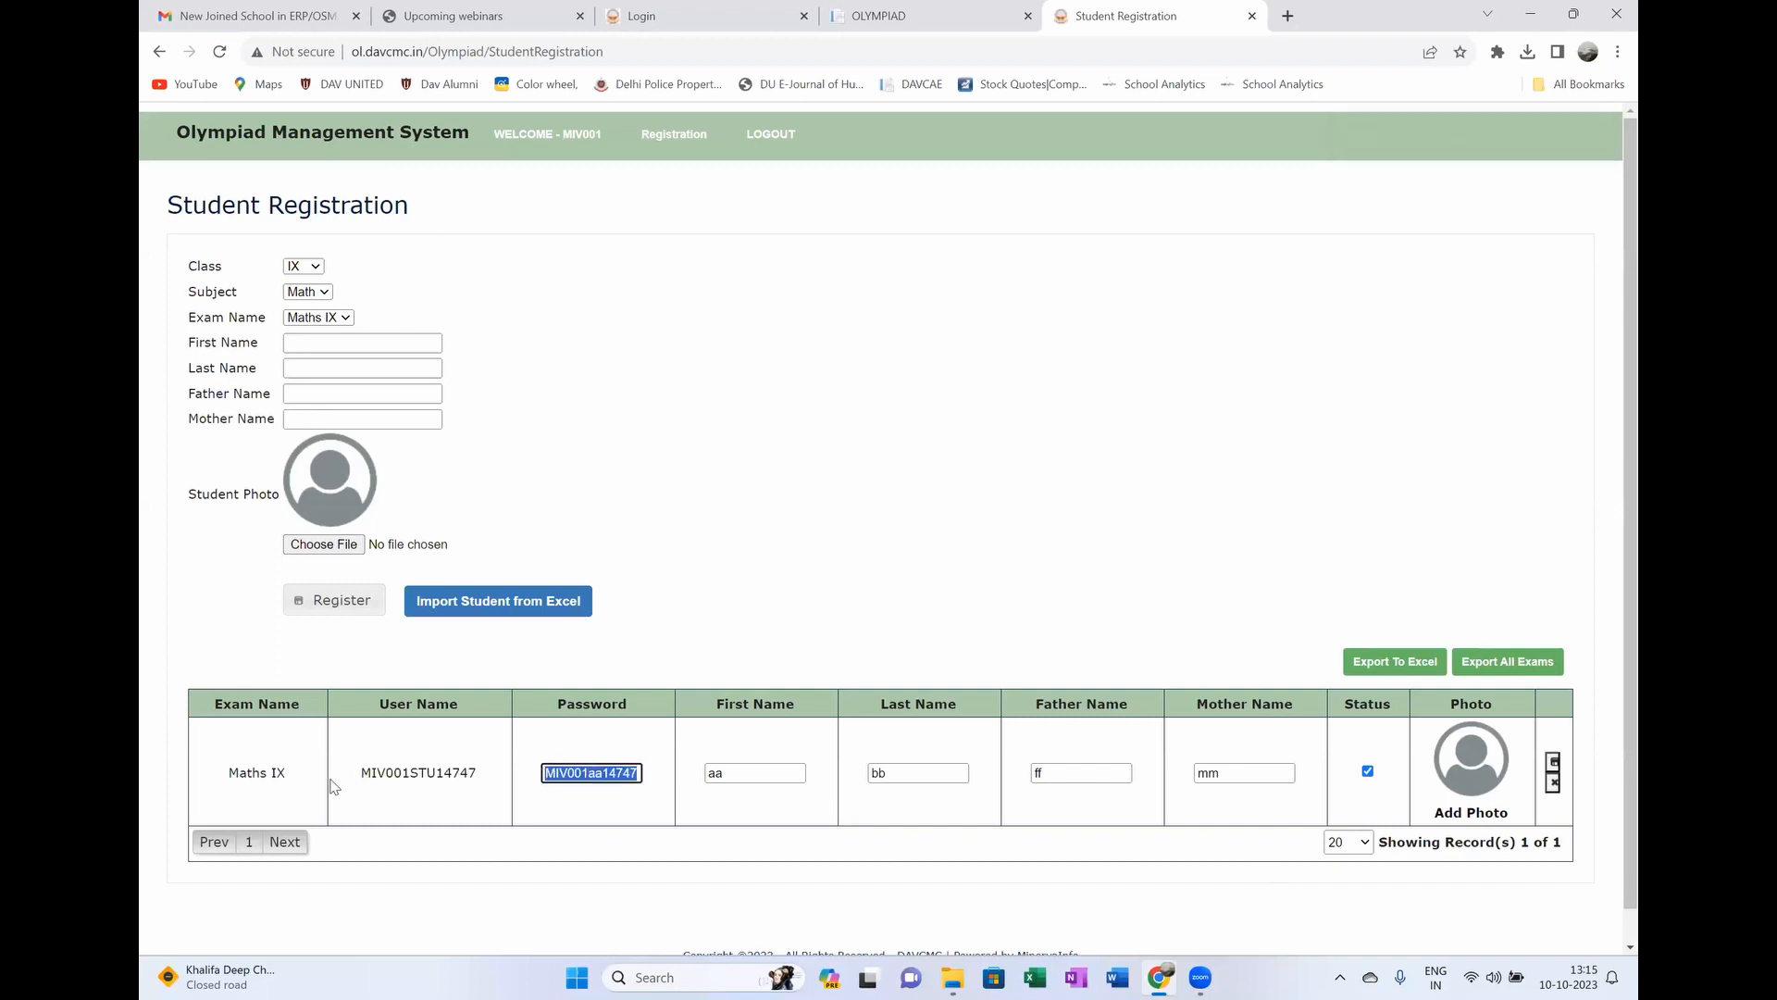
{"action": "left_click_drag", "start_coordinate": [302, 776], "coordinate": [227, 773]}
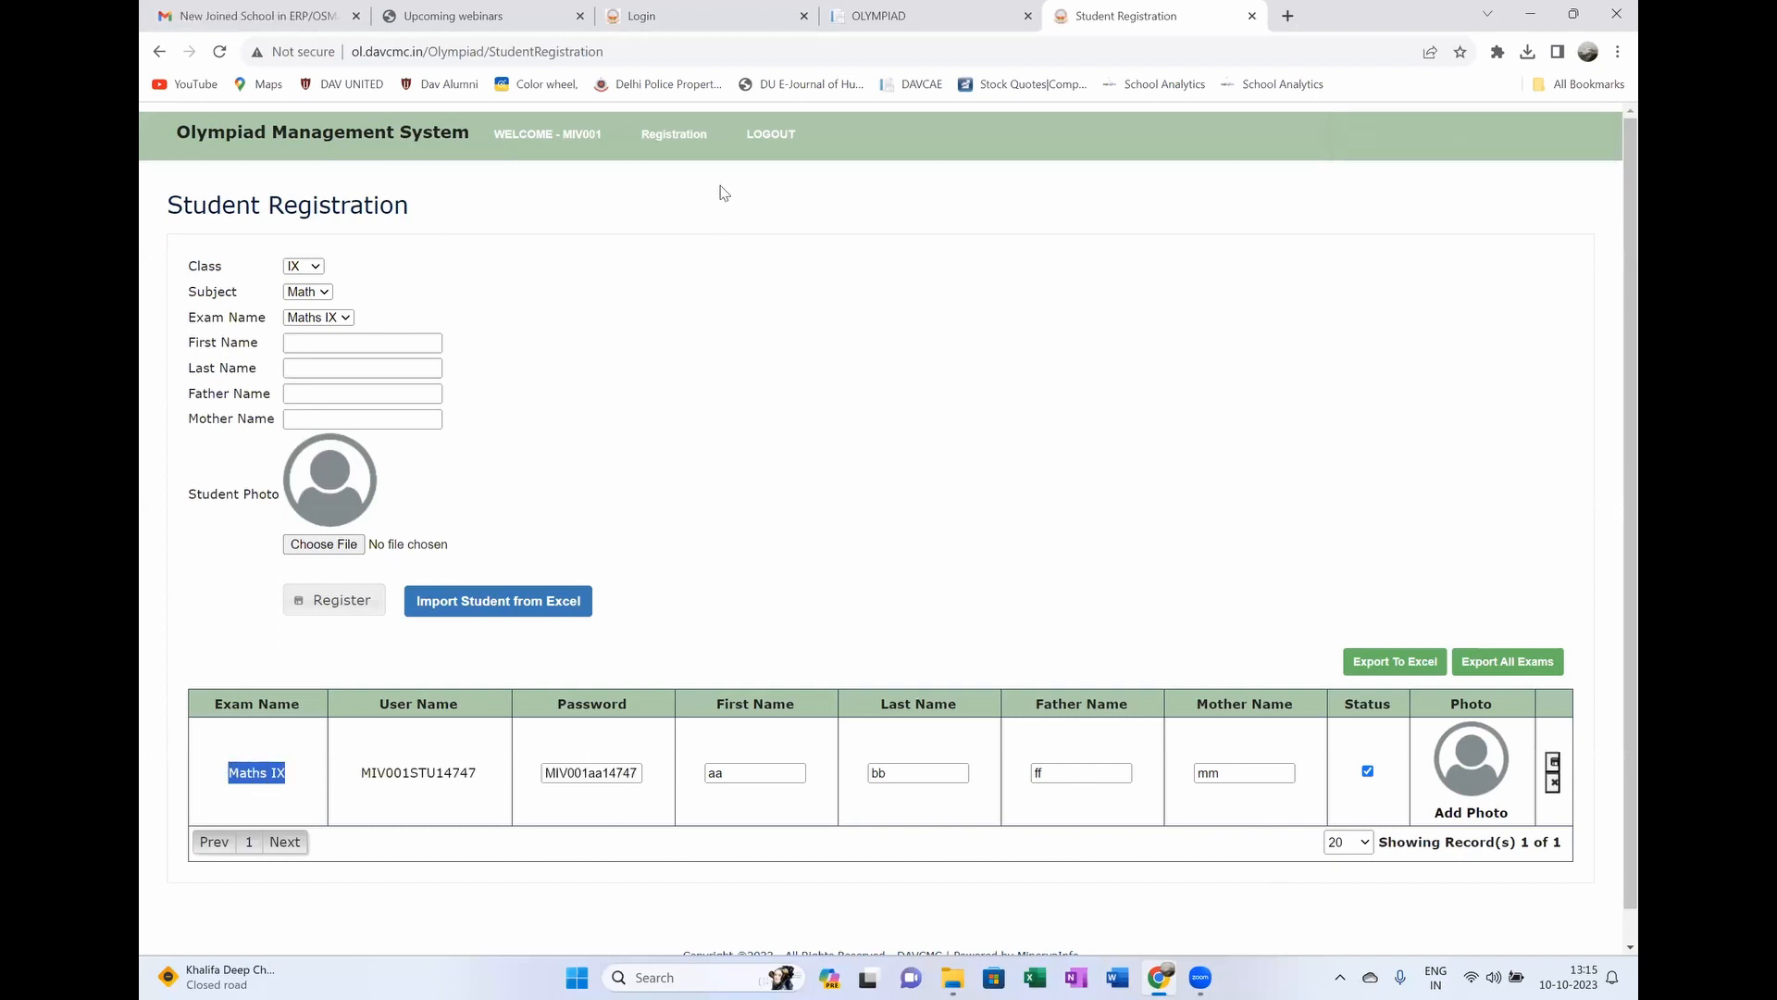
{"action": "mouse_move", "coordinate": [674, 148]}
{"action": "left_click", "coordinate": [683, 181]}
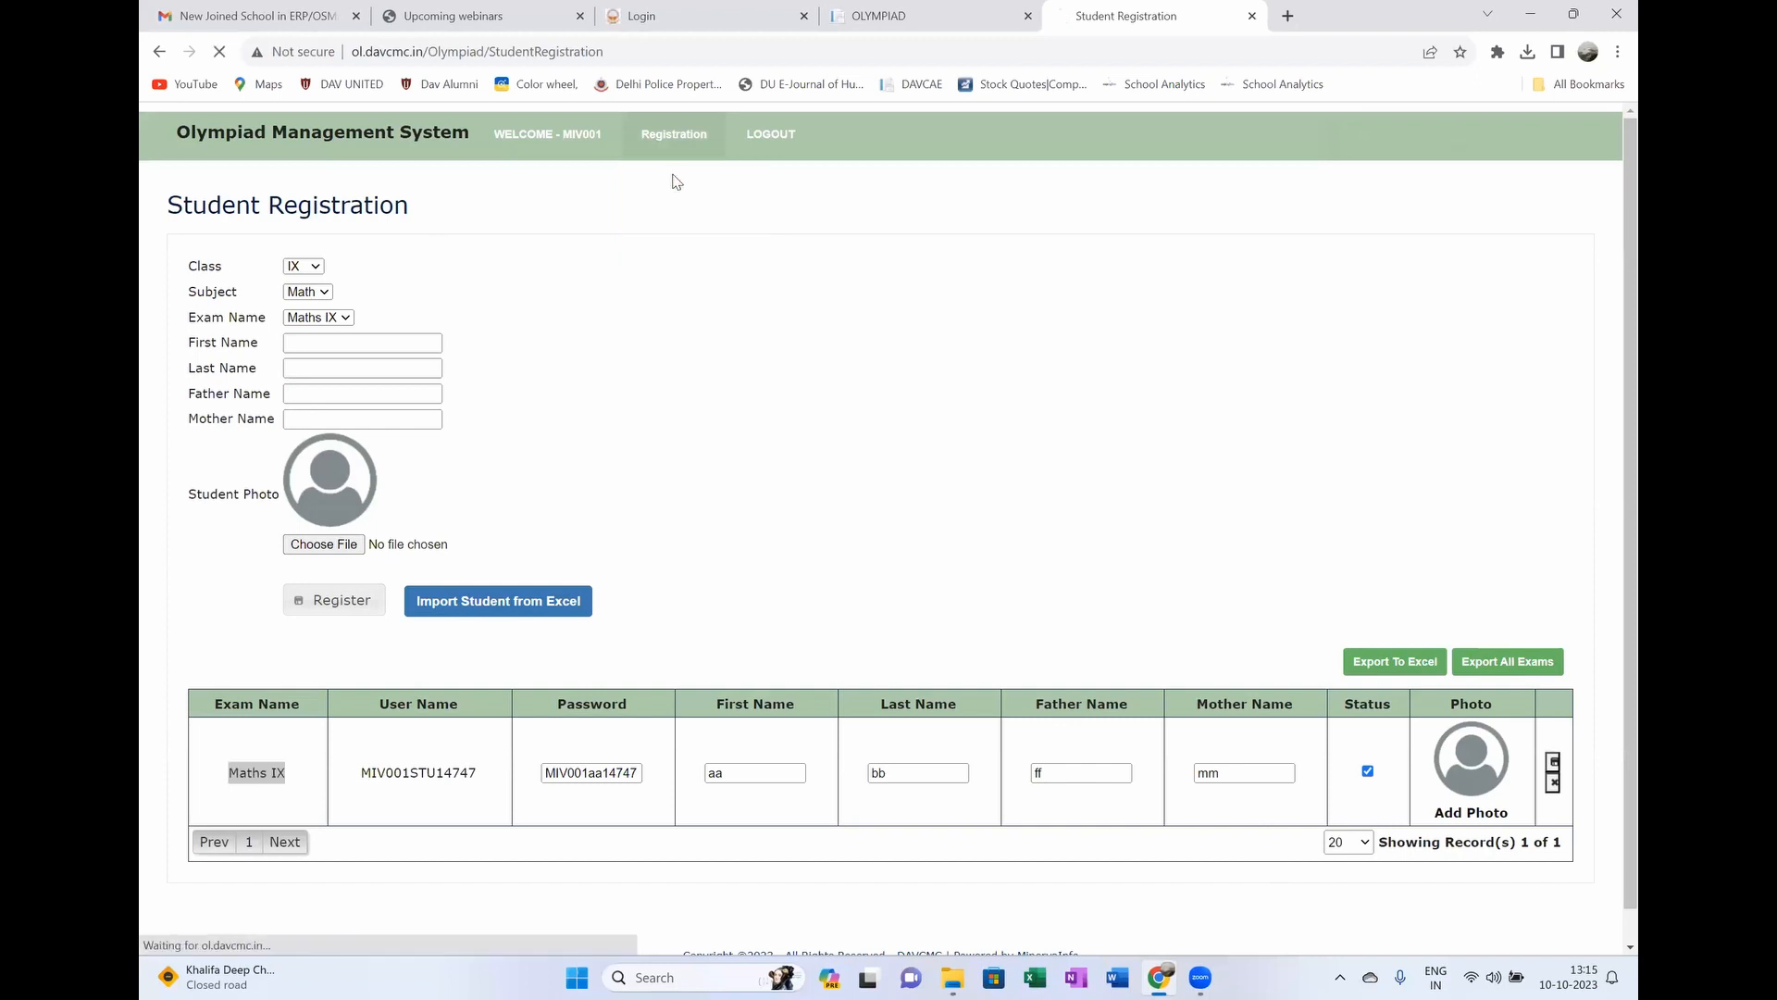
Step: Compare counts: Maths IX has 1 registered student, English VIII 0, both with 40 computers
{"action": "left_click_drag", "start_coordinate": [1308, 718], "coordinate": [1286, 716]}
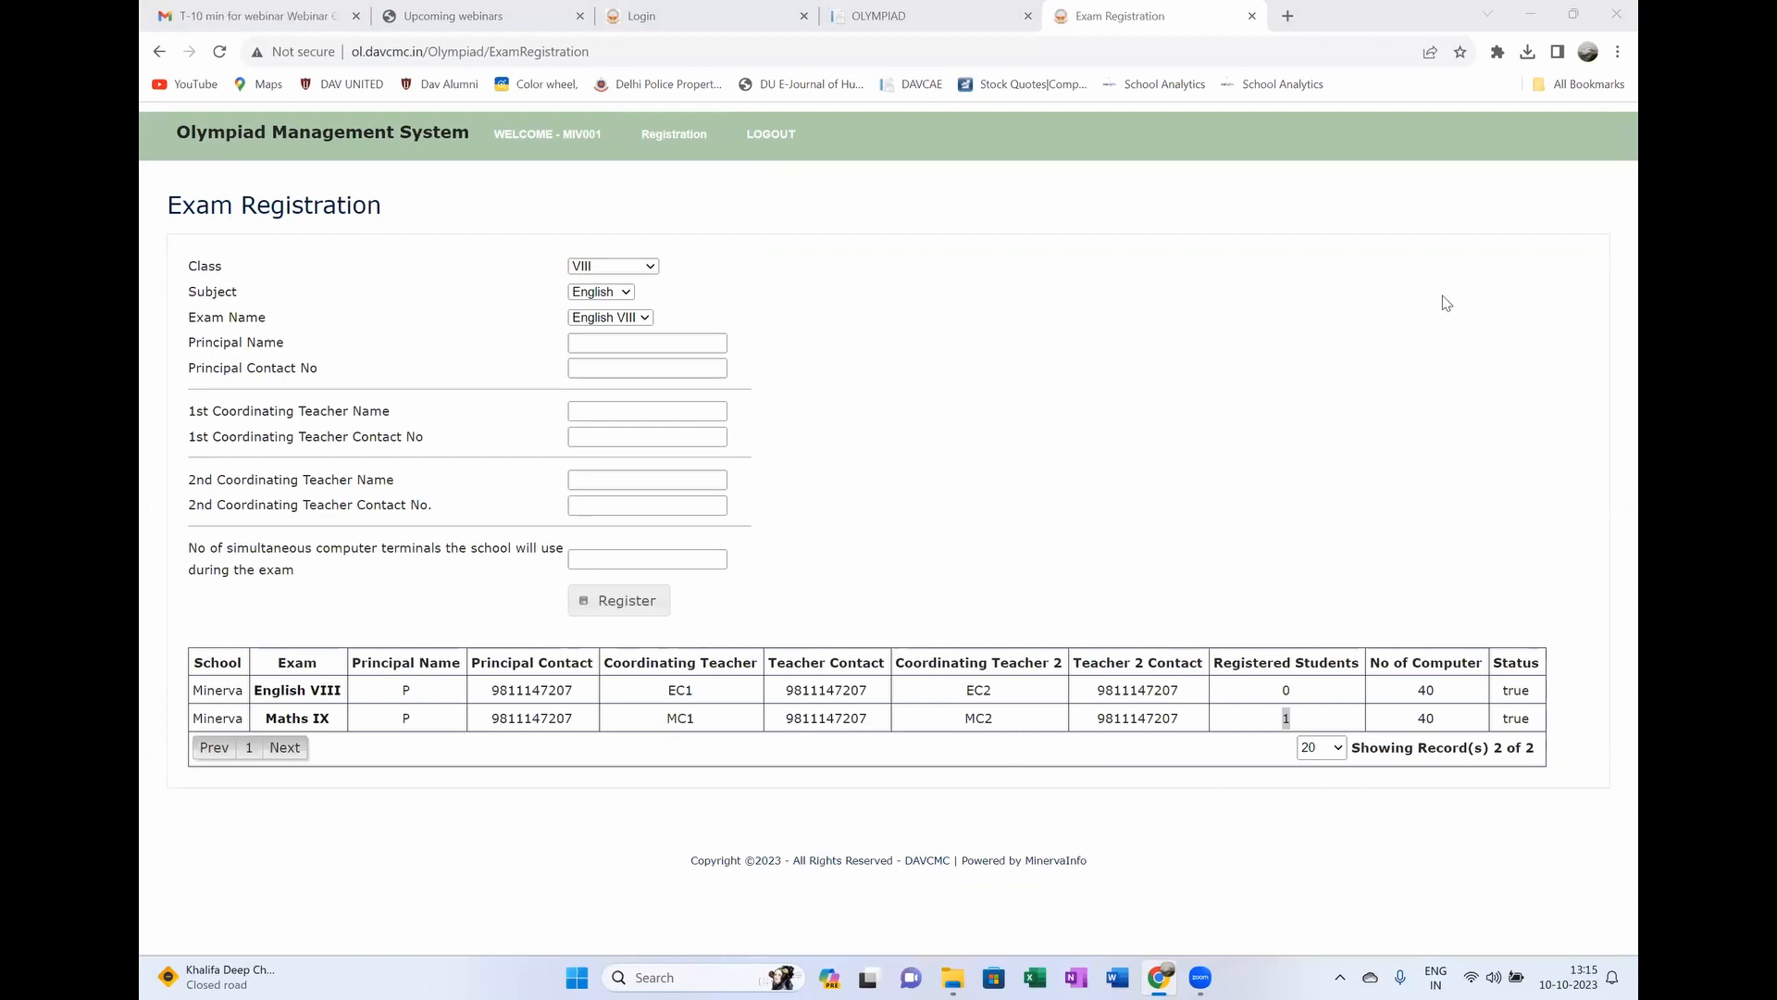
{"action": "left_click", "coordinate": [1235, 356]}
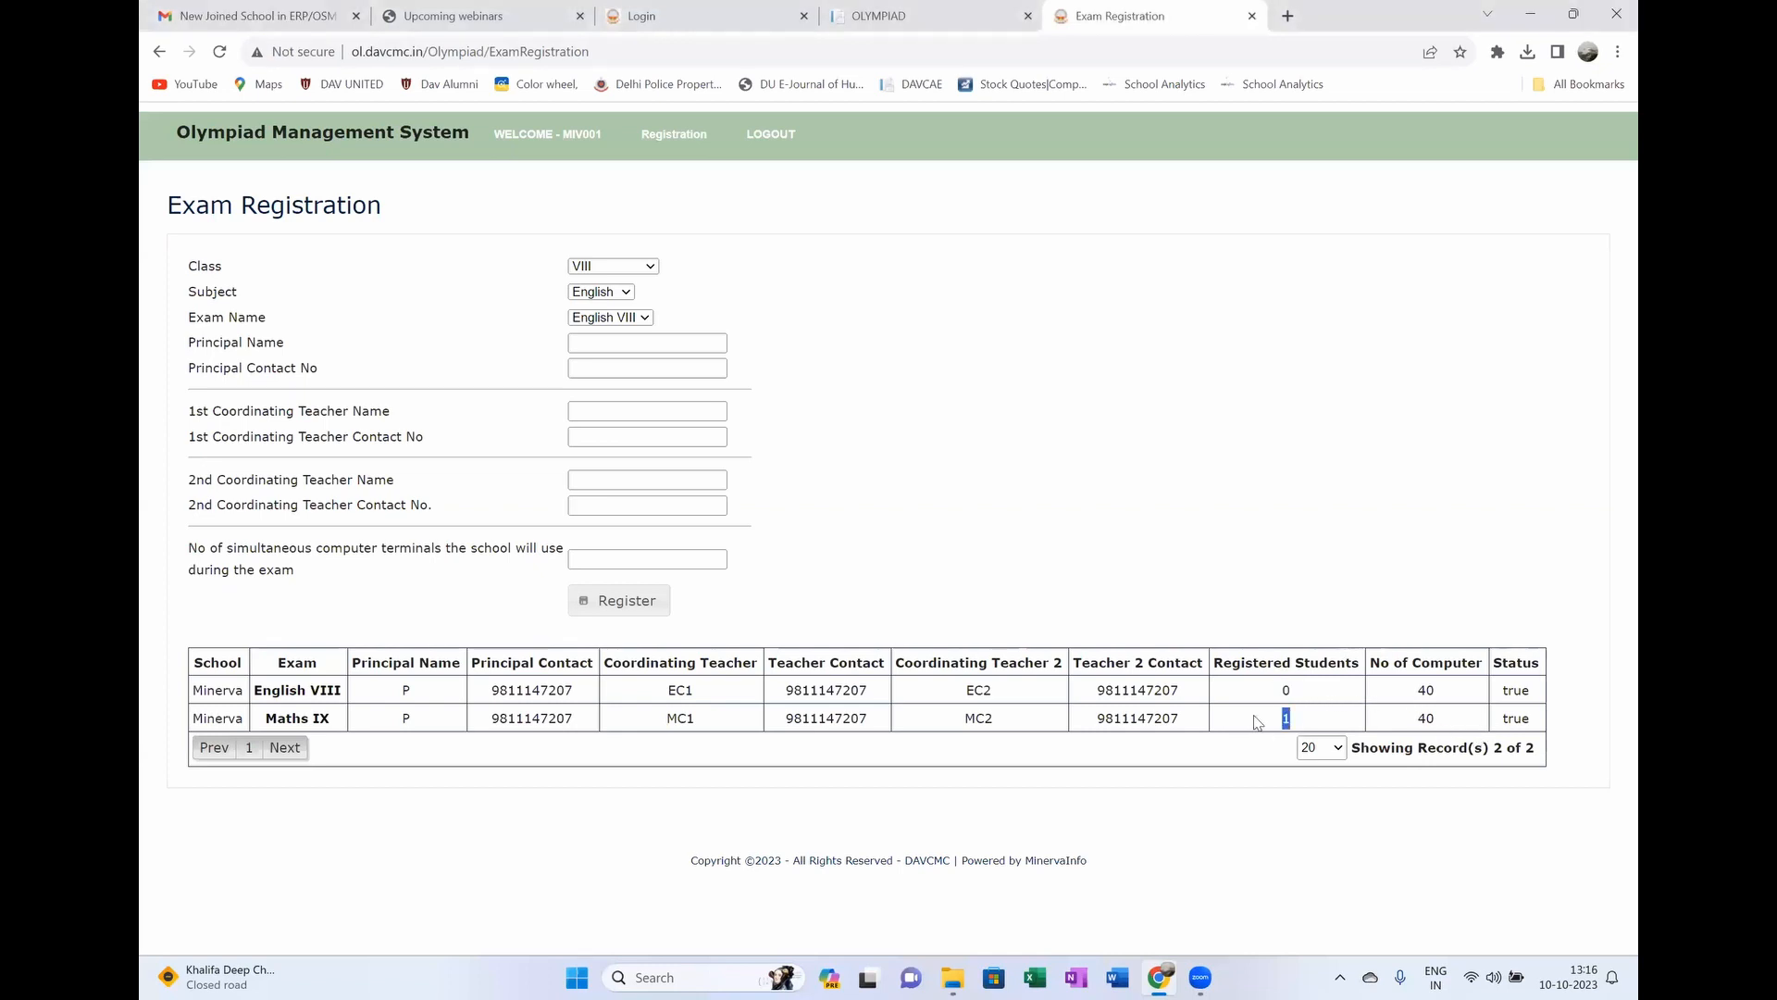
{"action": "double_click", "coordinate": [1415, 694]}
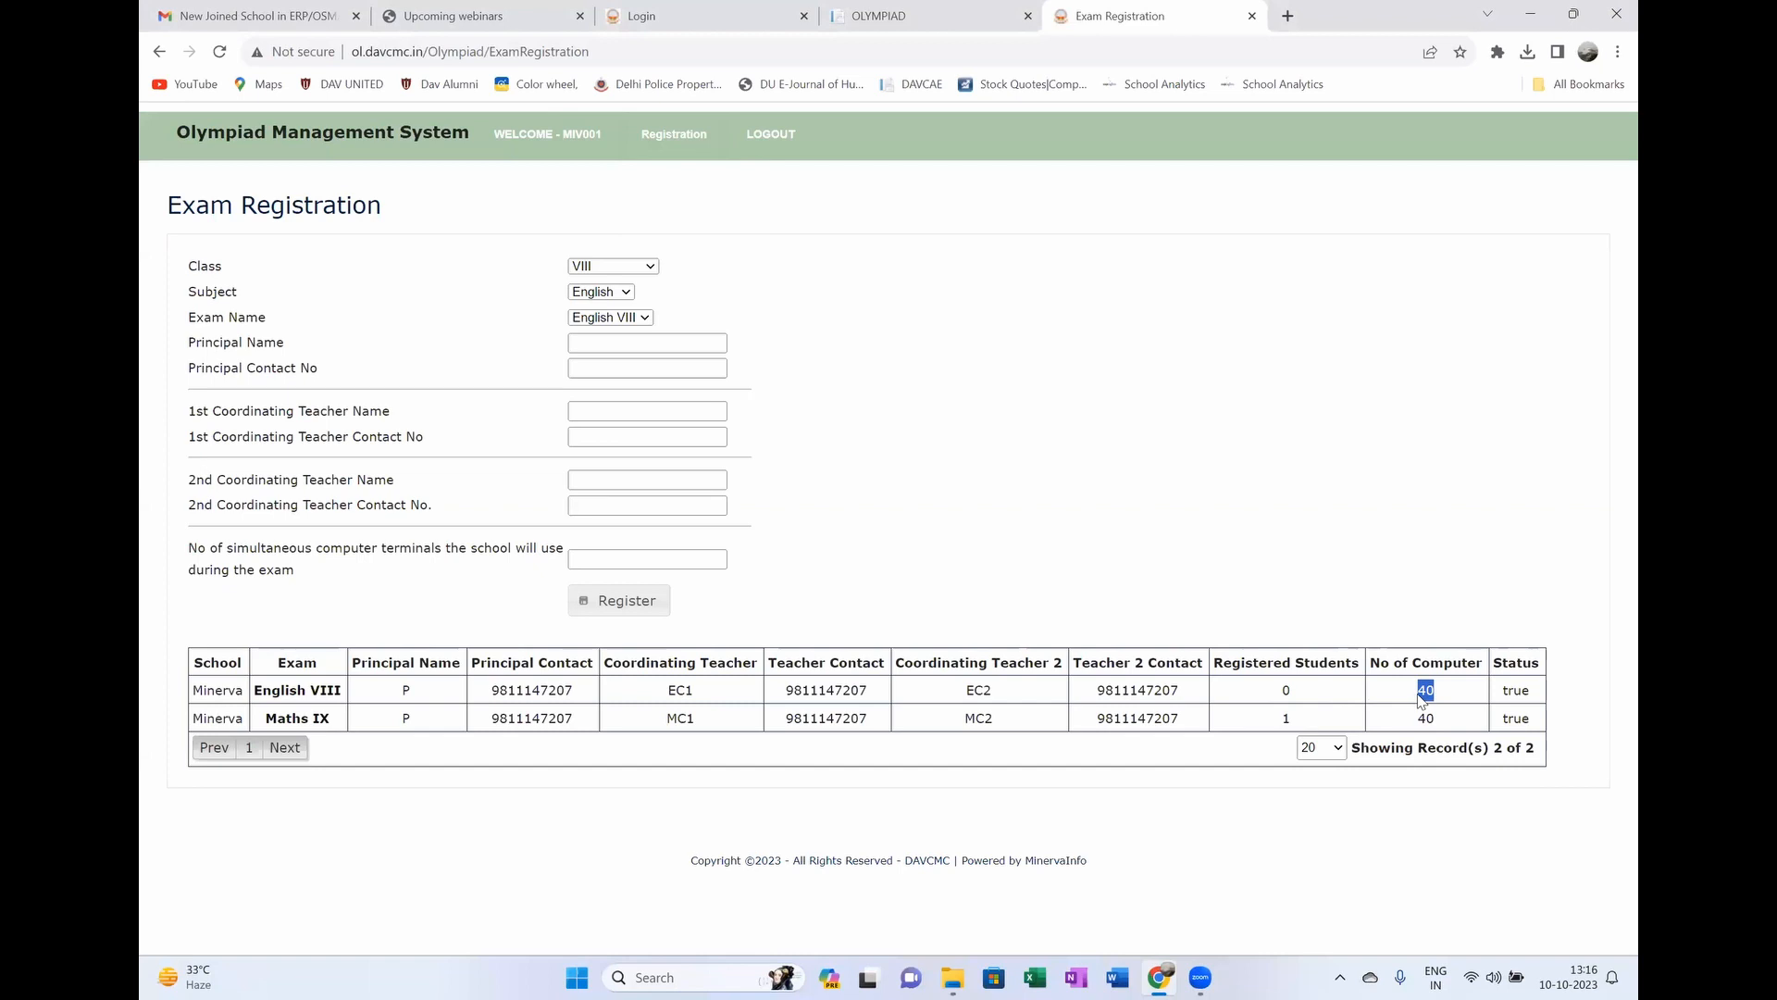
{"action": "left_click", "coordinate": [1435, 696]}
{"action": "double_click", "coordinate": [1422, 694]}
{"action": "mouse_move", "coordinate": [1438, 722]}
{"action": "left_mouse_down"}
{"action": "mouse_move", "coordinate": [1414, 720]}
{"action": "mouse_move", "coordinate": [1422, 691]}
{"action": "left_mouse_up"}
{"action": "left_click_drag", "start_coordinate": [1442, 692], "coordinate": [1424, 688]}
{"action": "mouse_move", "coordinate": [668, 124]}
{"action": "left_click", "coordinate": [1433, 694]}
{"action": "double_click", "coordinate": [1286, 718]}
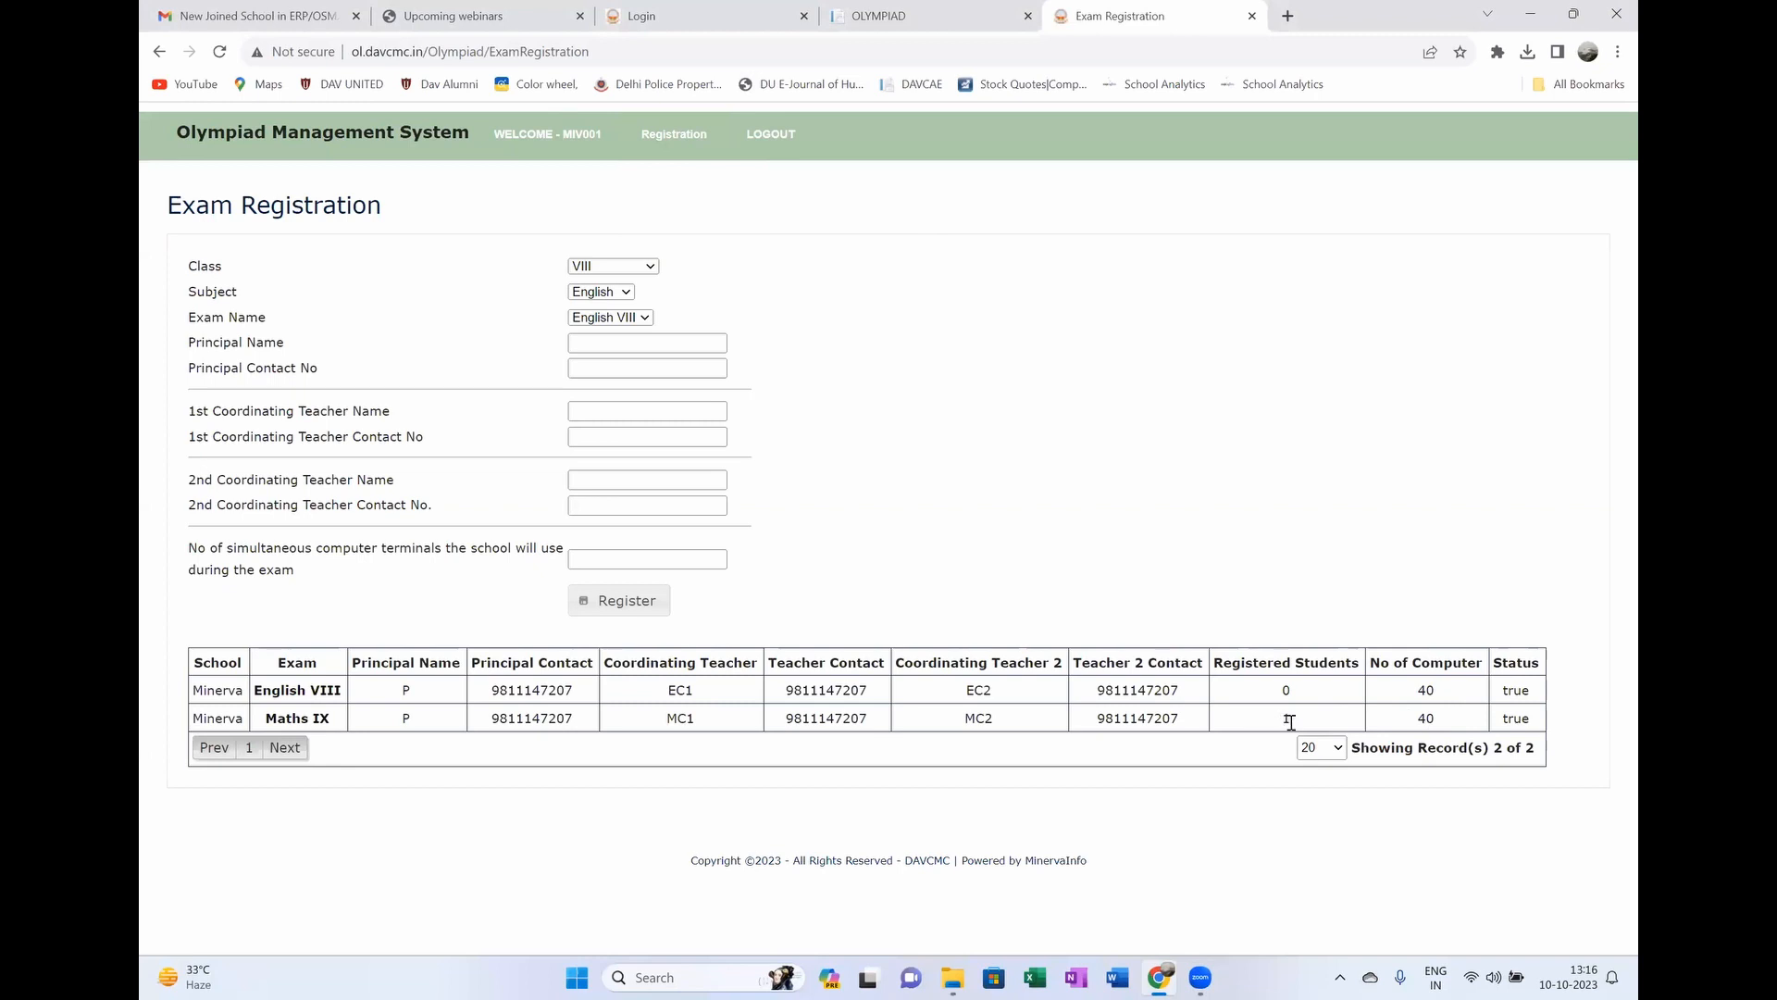
{"action": "double_click", "coordinate": [1433, 720]}
Step: From Student Registration's Import Student dialog, download and open Student _Import_Excel (3).xlsx
{"action": "mouse_move", "coordinate": [662, 141]}
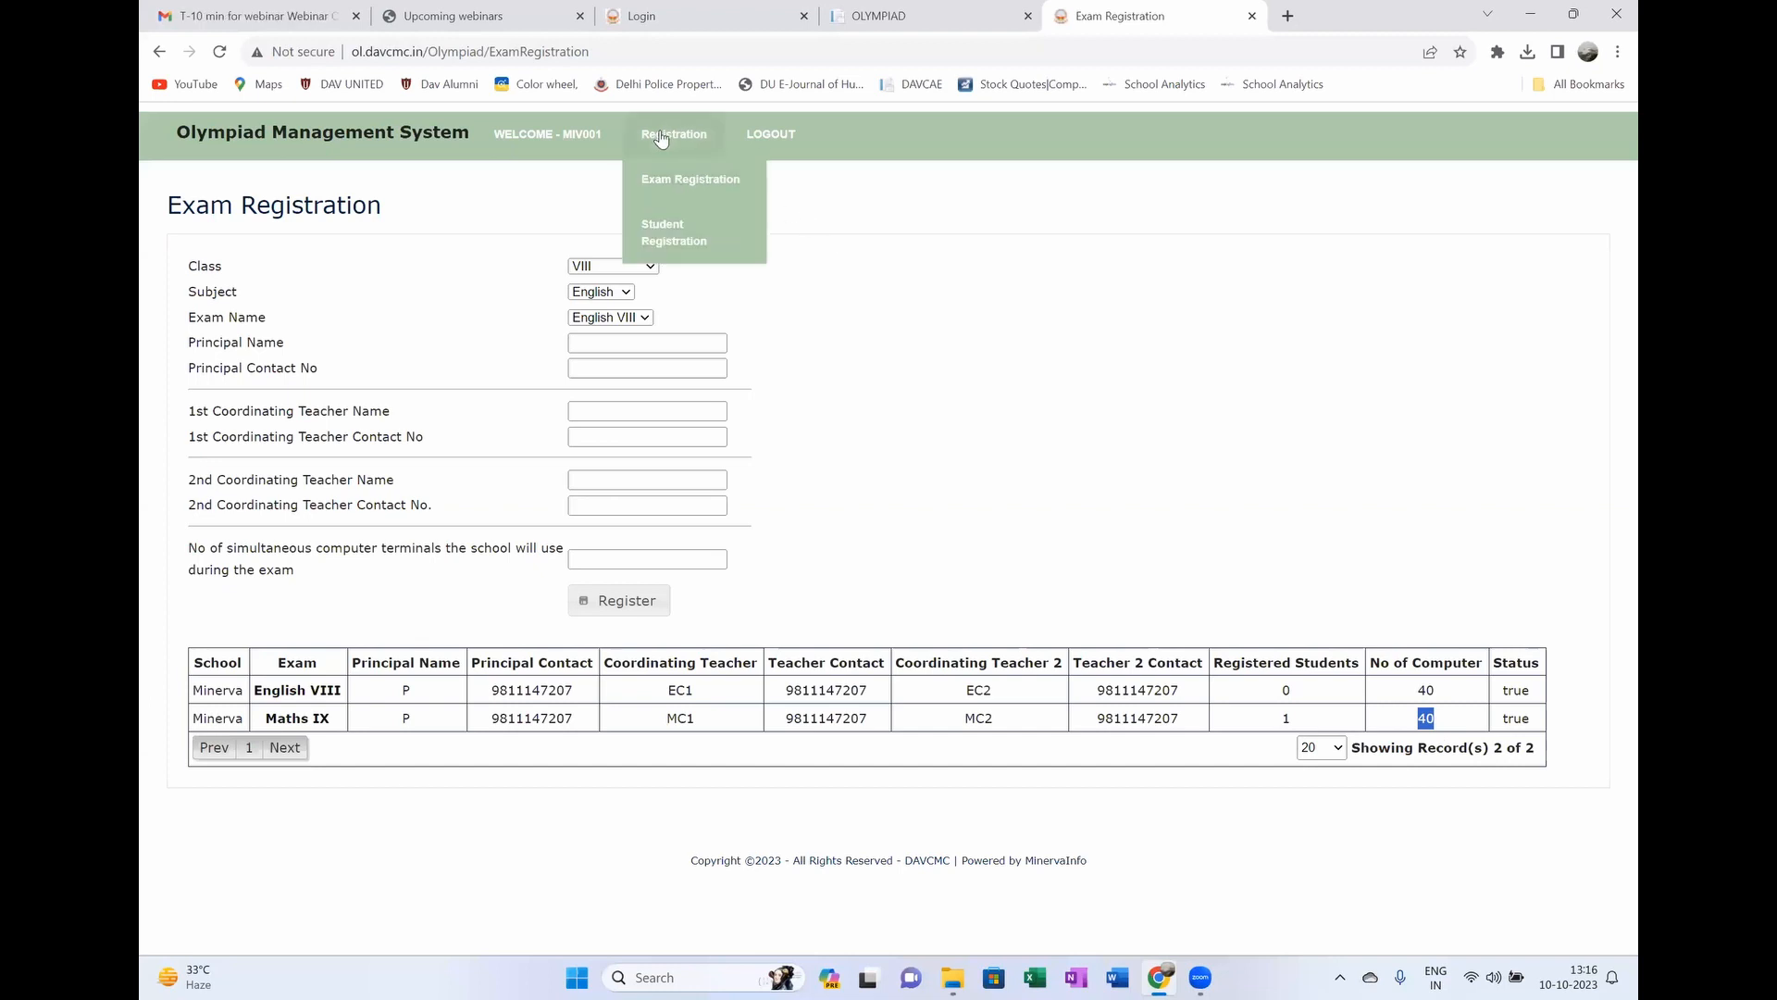
{"action": "left_click", "coordinate": [663, 235]}
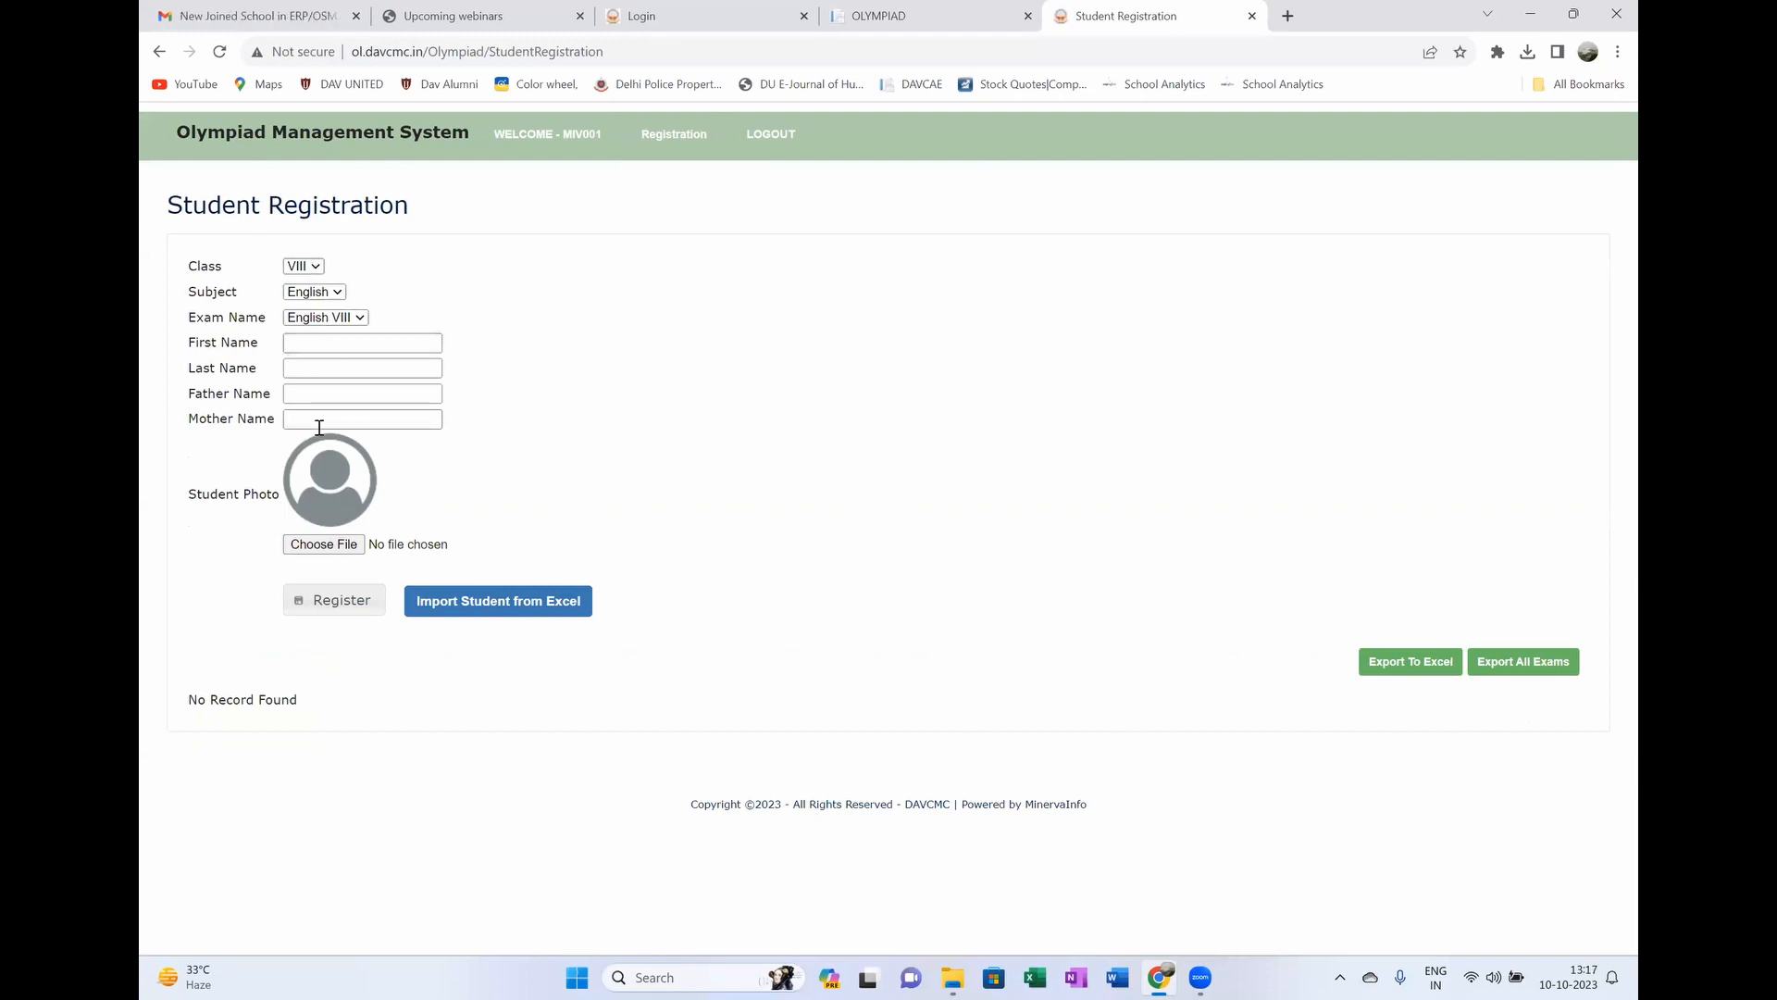
{"action": "left_click", "coordinate": [457, 611]}
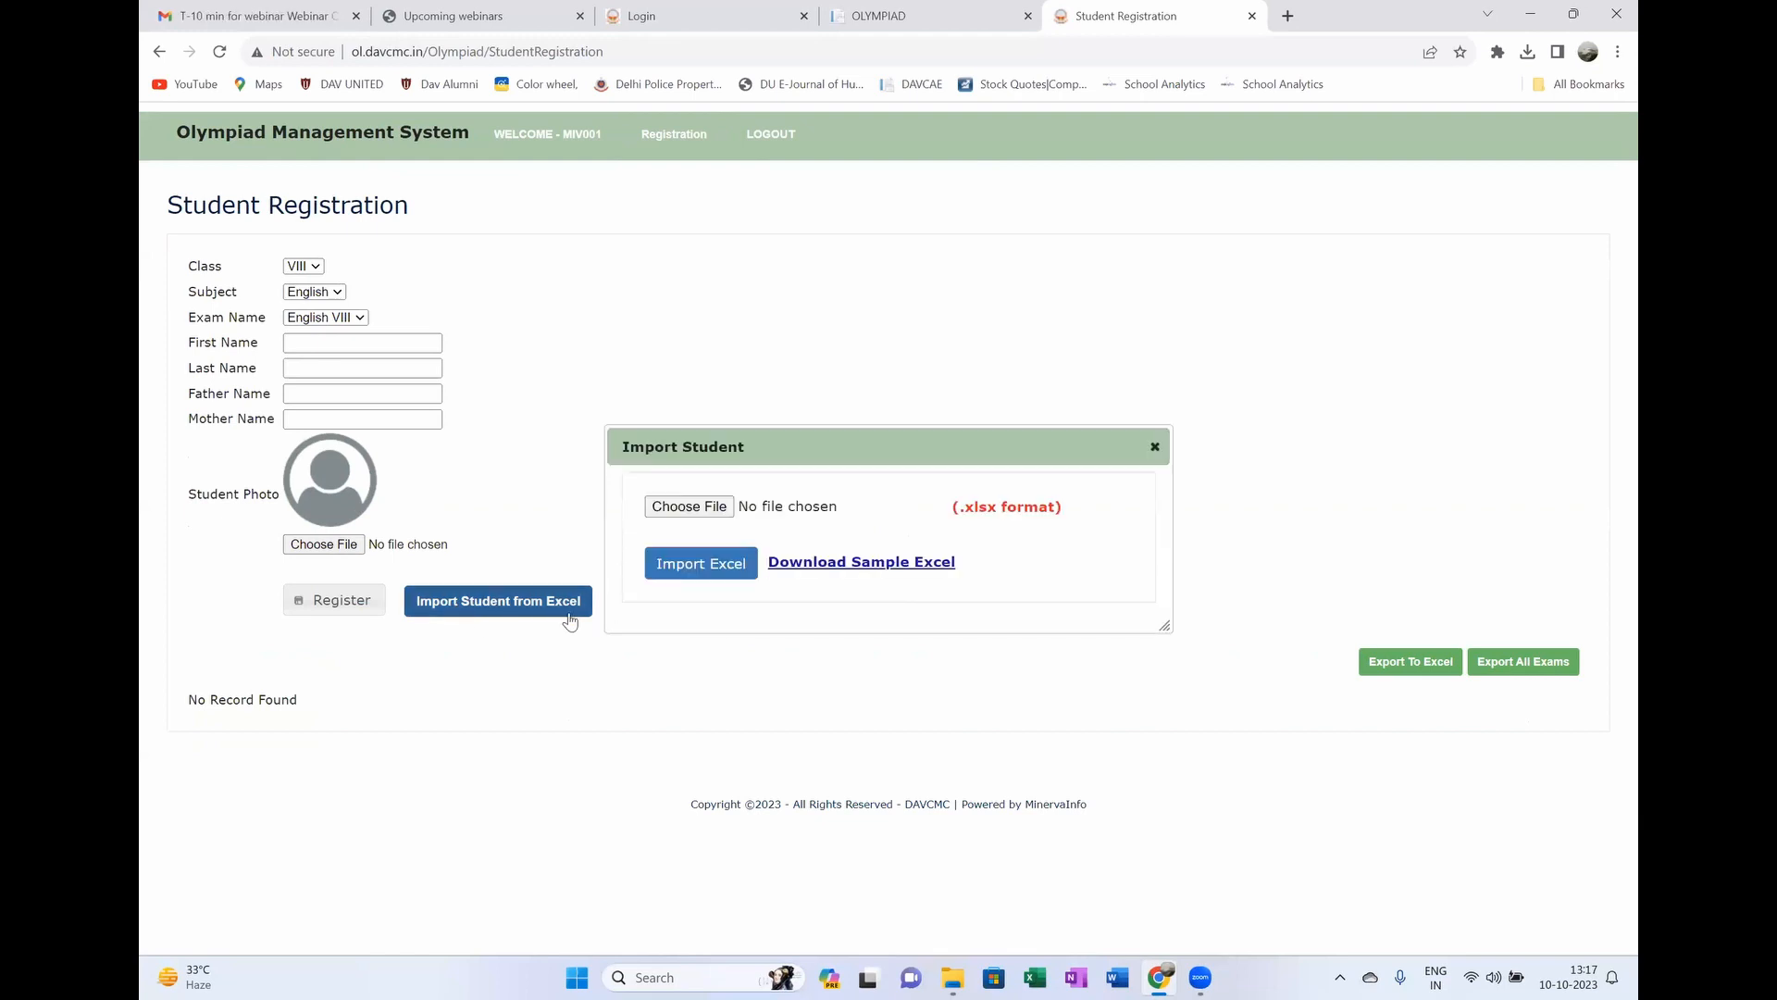
{"action": "left_click", "coordinate": [847, 571]}
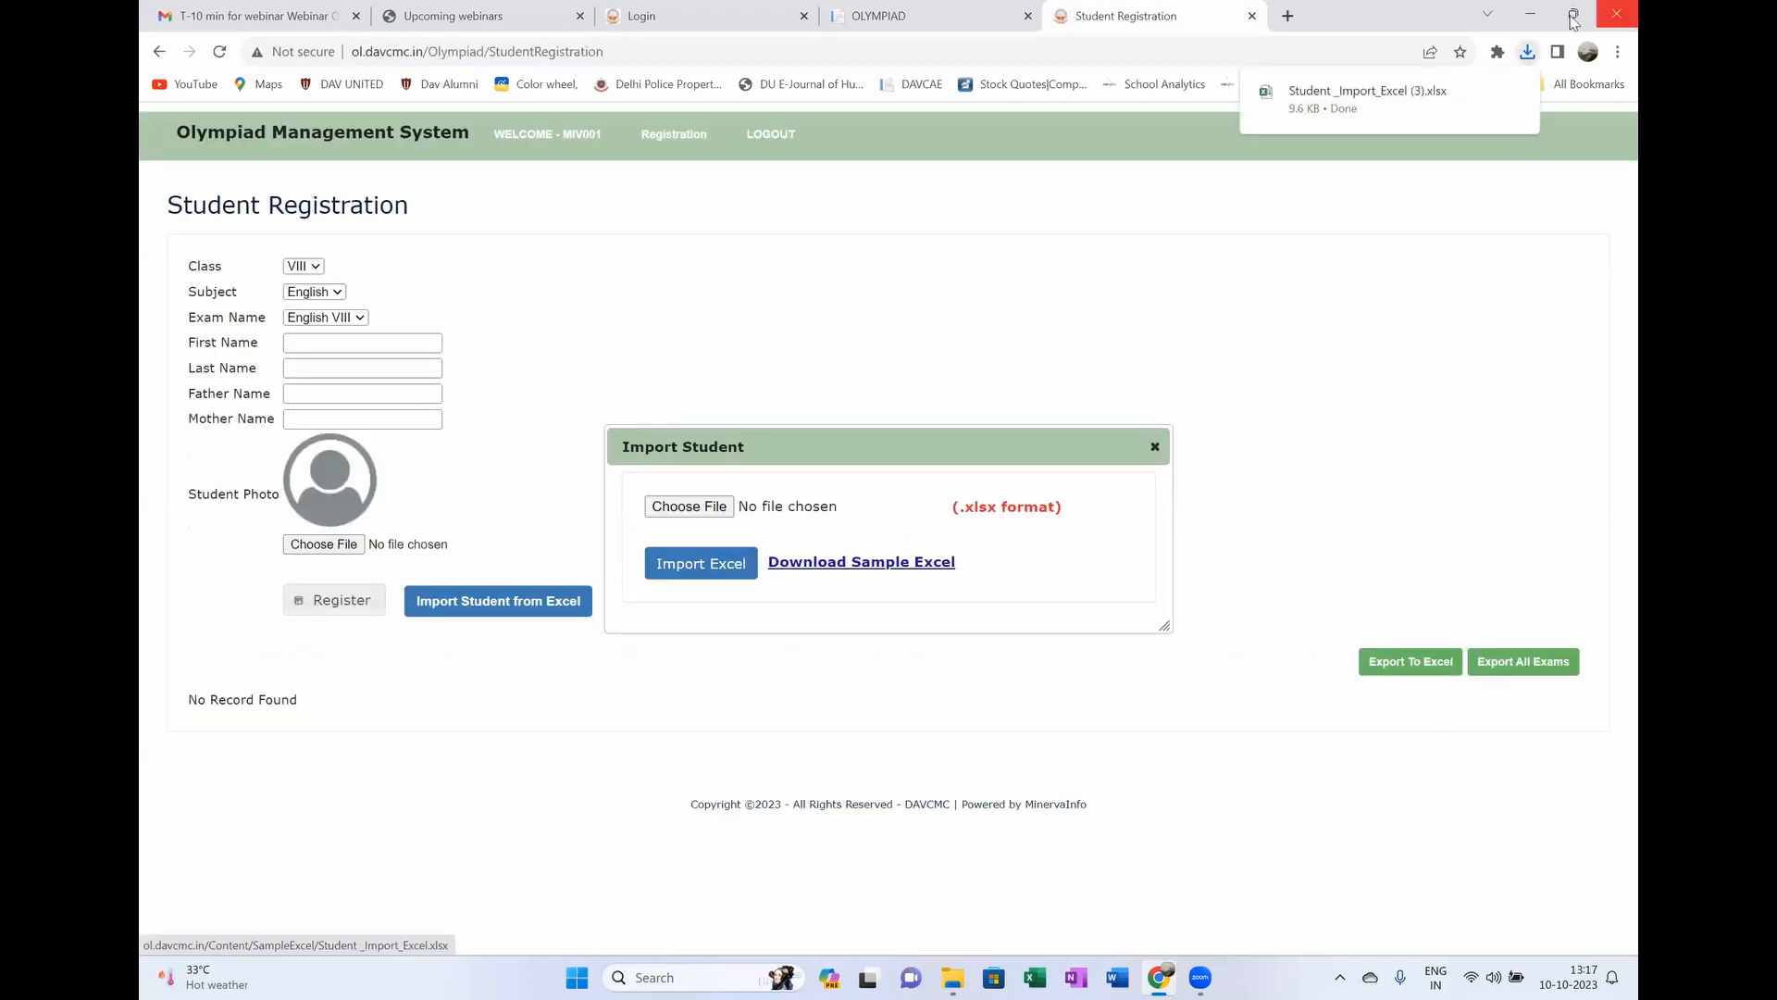
{"action": "left_click", "coordinate": [1353, 91]}
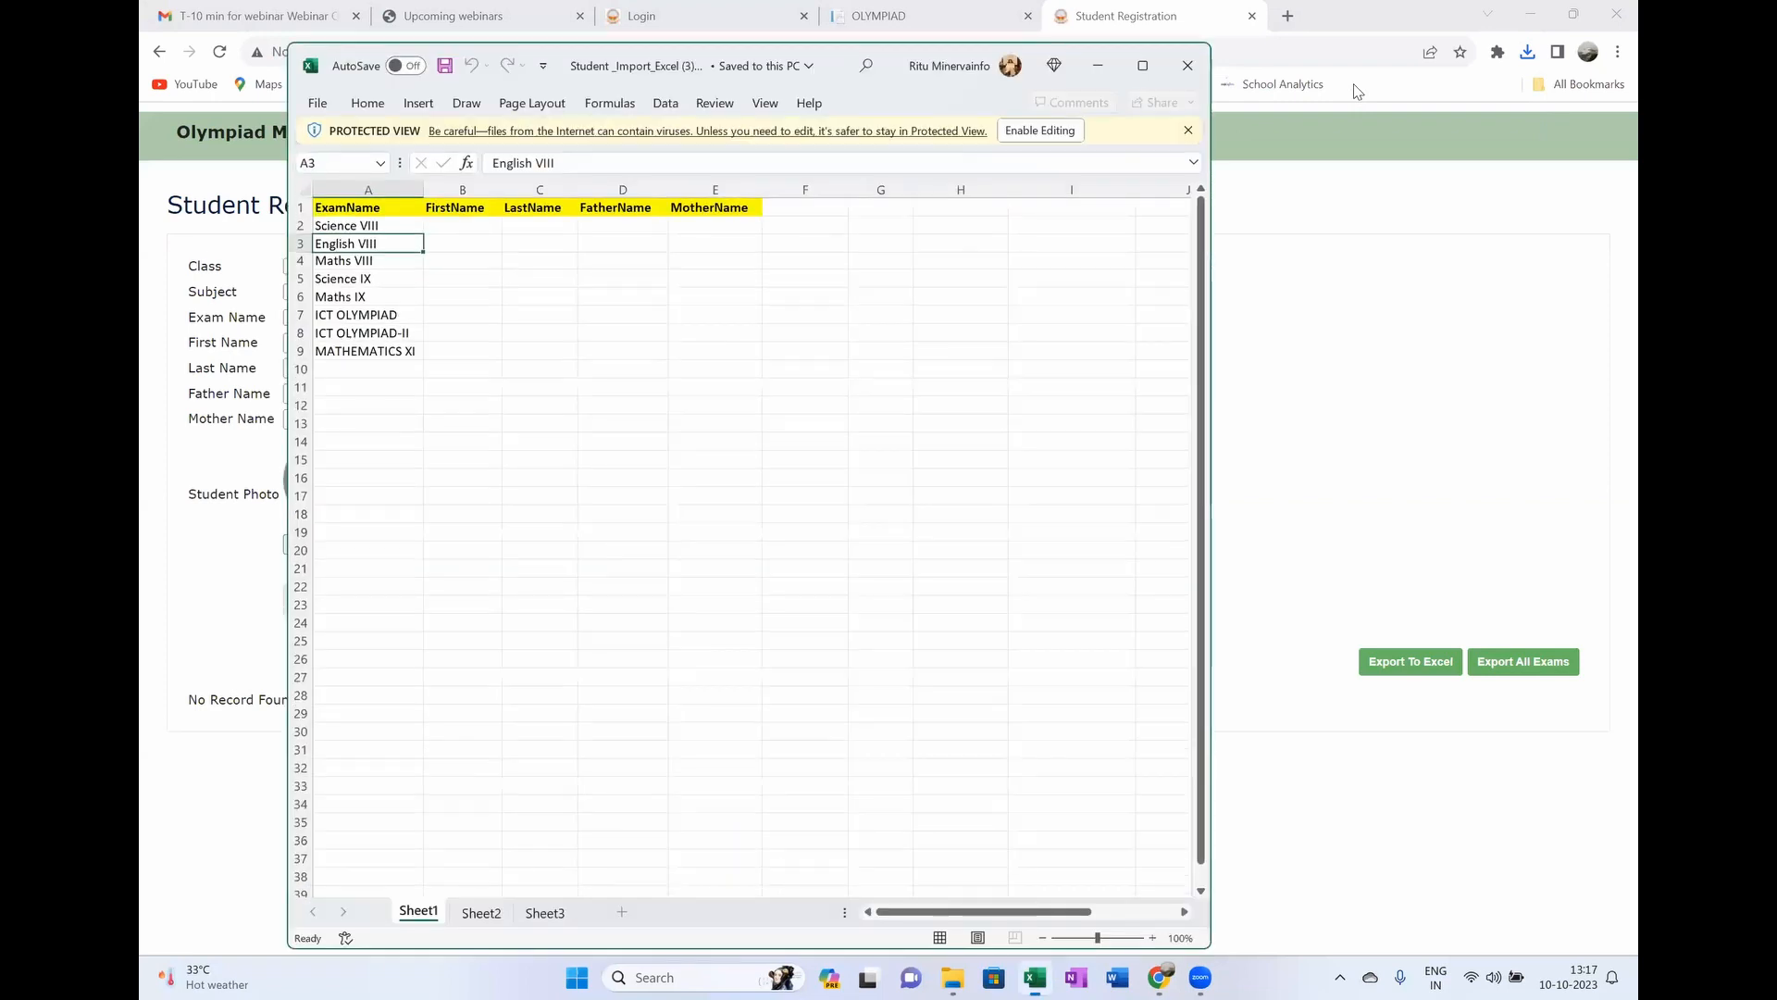
Step: Enable editing of the sample workbook and select the ICT OLYMPIAD row
{"action": "left_click", "coordinate": [1046, 135]}
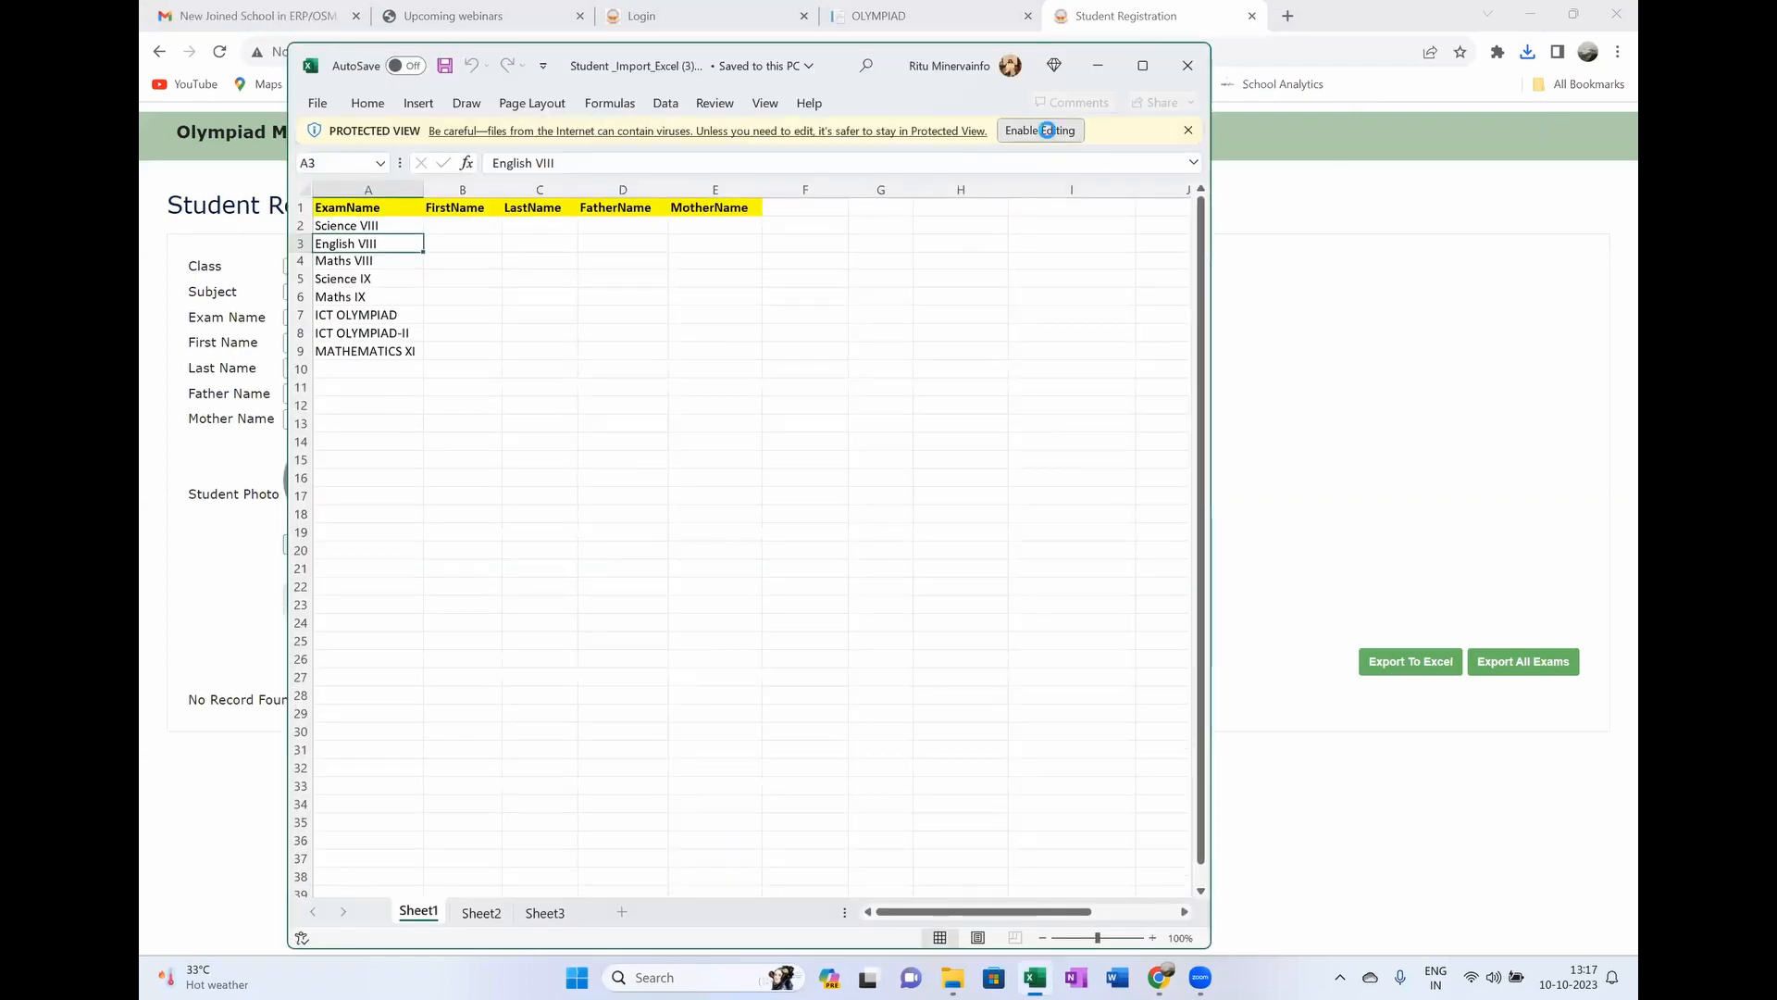
{"action": "left_click_drag", "start_coordinate": [361, 336], "coordinate": [361, 461]}
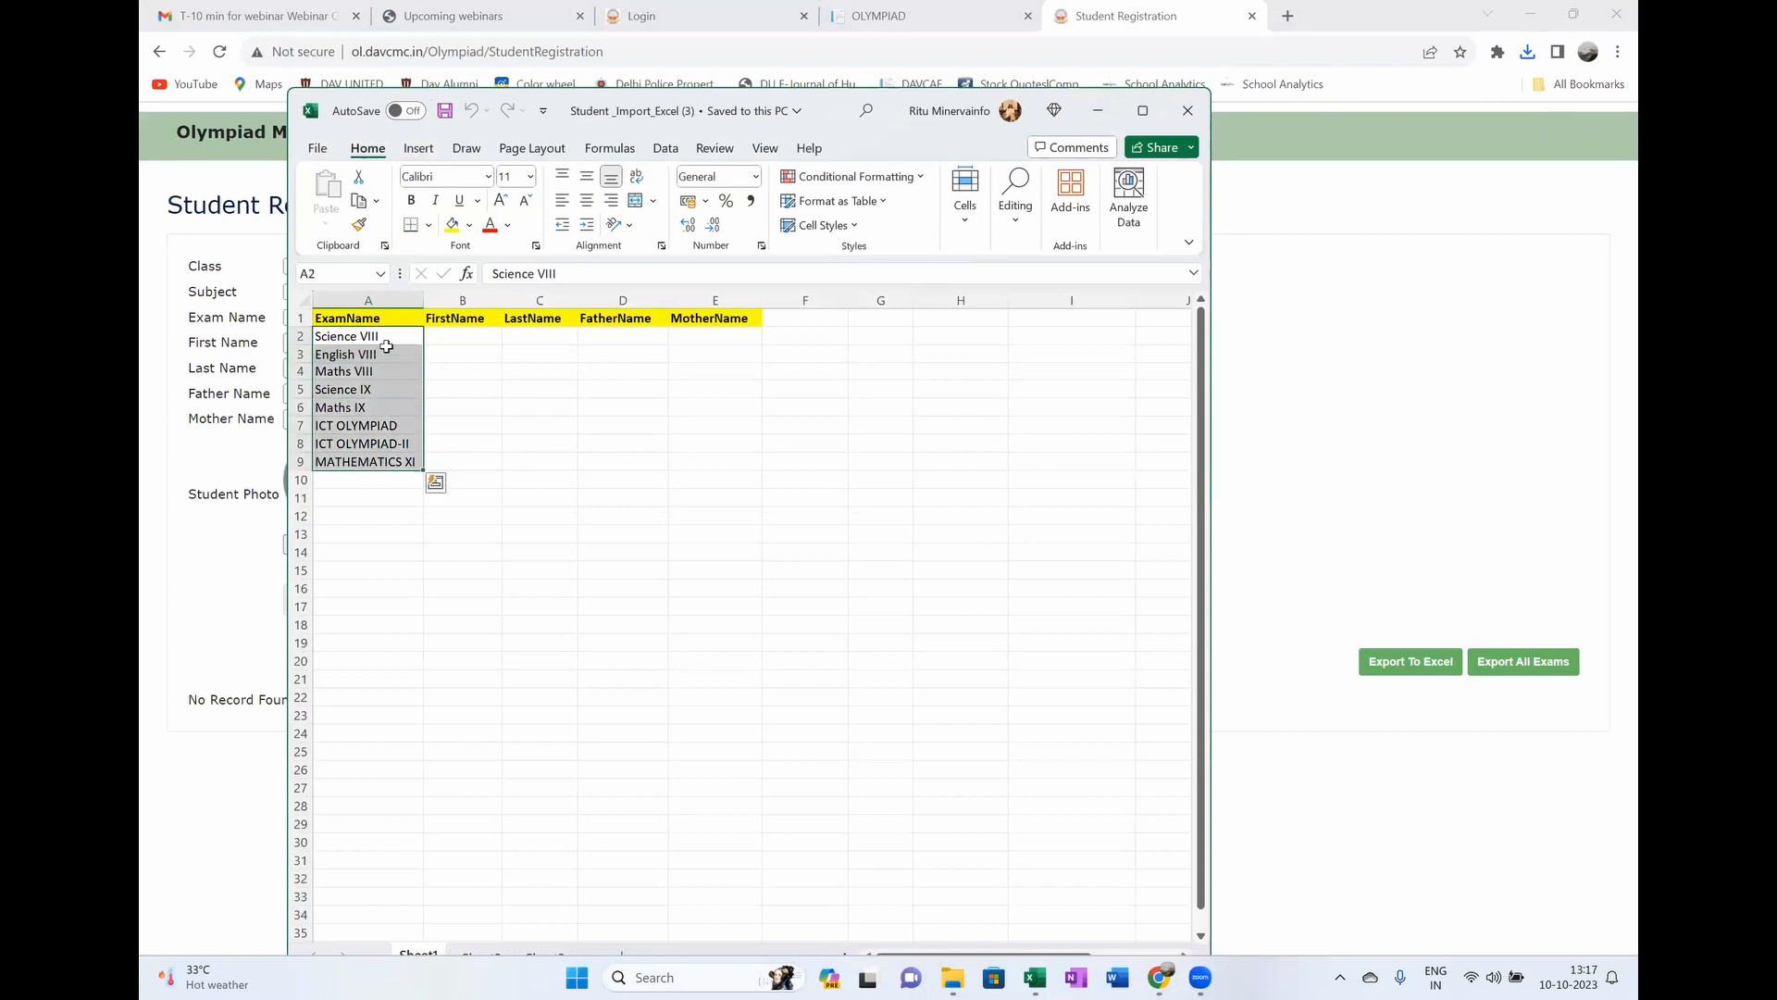
{"action": "left_click", "coordinate": [370, 445]}
{"action": "left_click", "coordinate": [372, 427]}
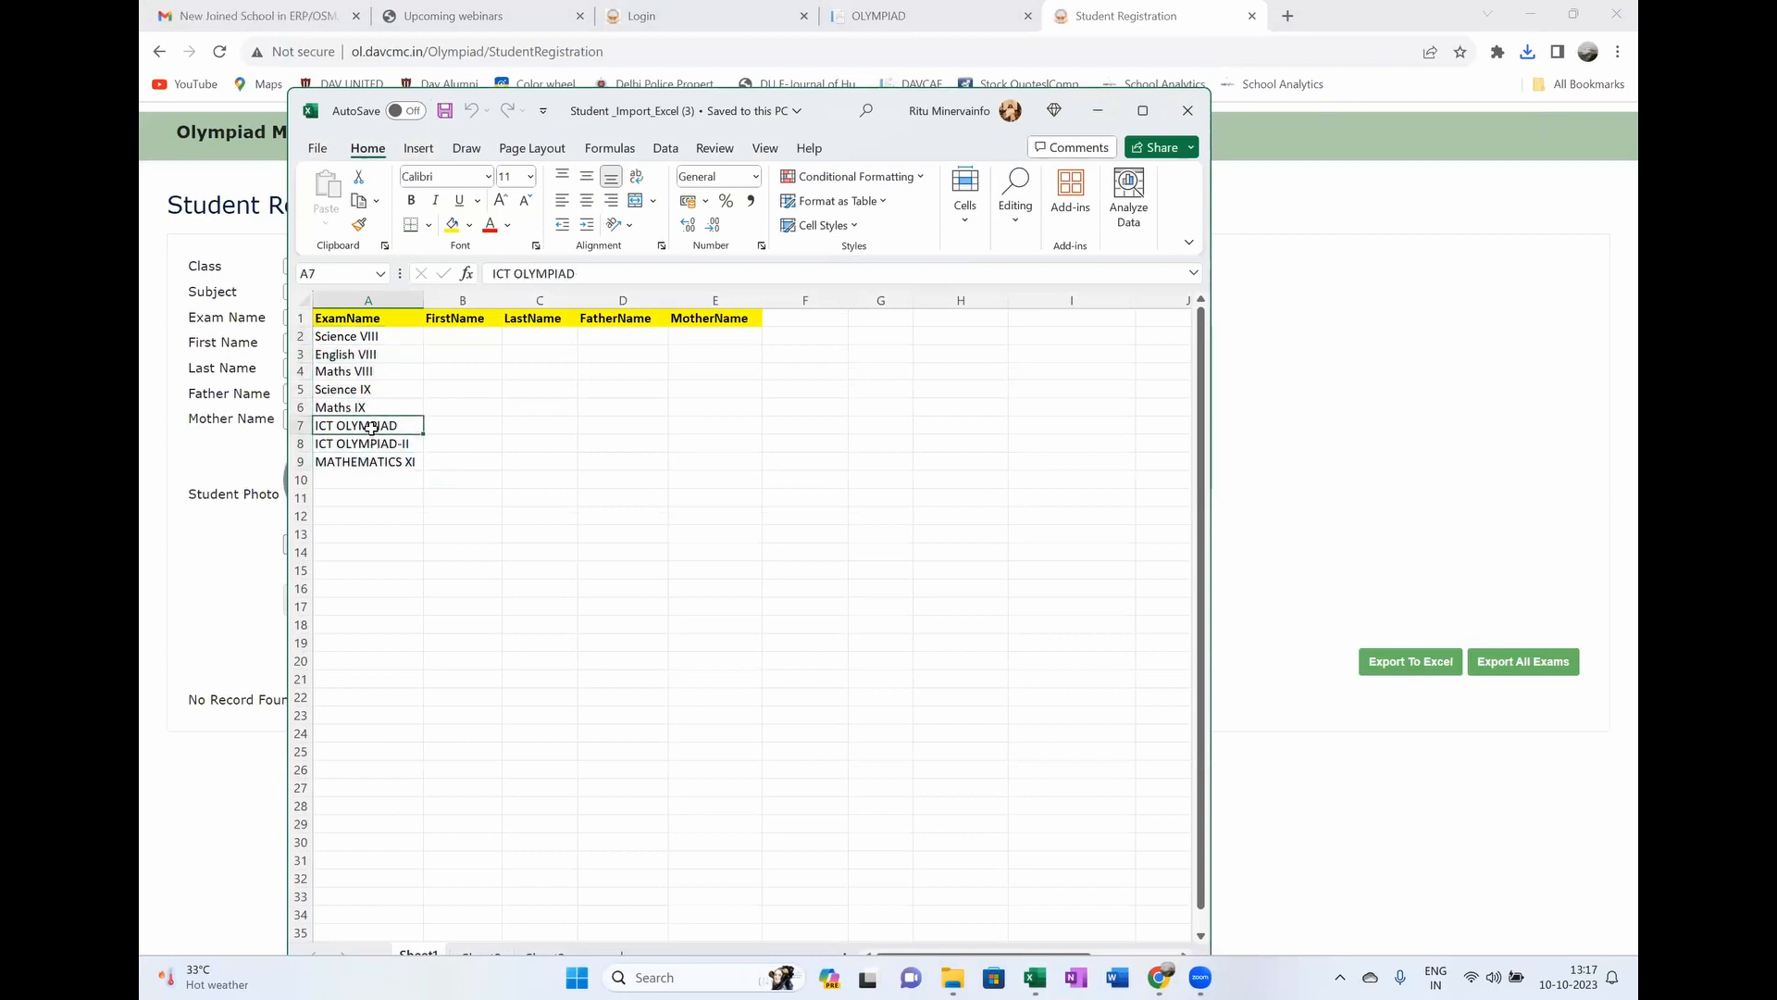
Step: Enter rr, m, f and m in the ICT OLYMPIAD row's B7:E7 name cells
{"action": "left_click", "coordinate": [474, 430]}
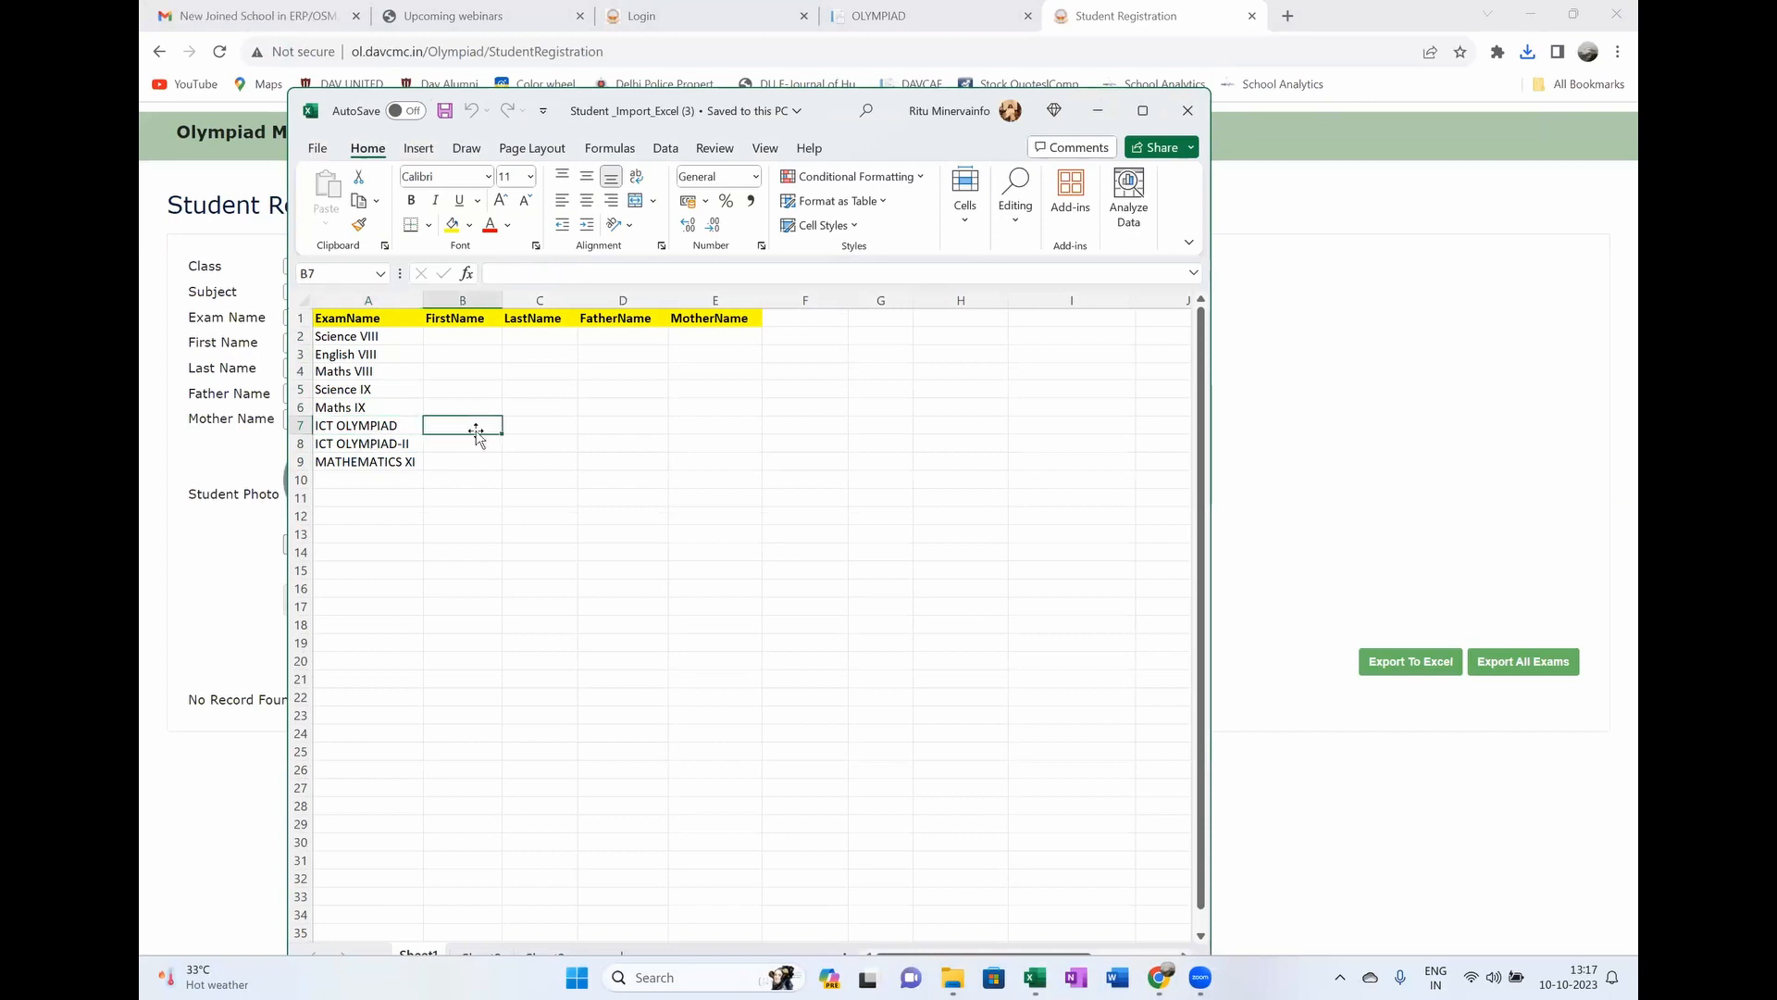
{"action": "type", "text": "rr"}
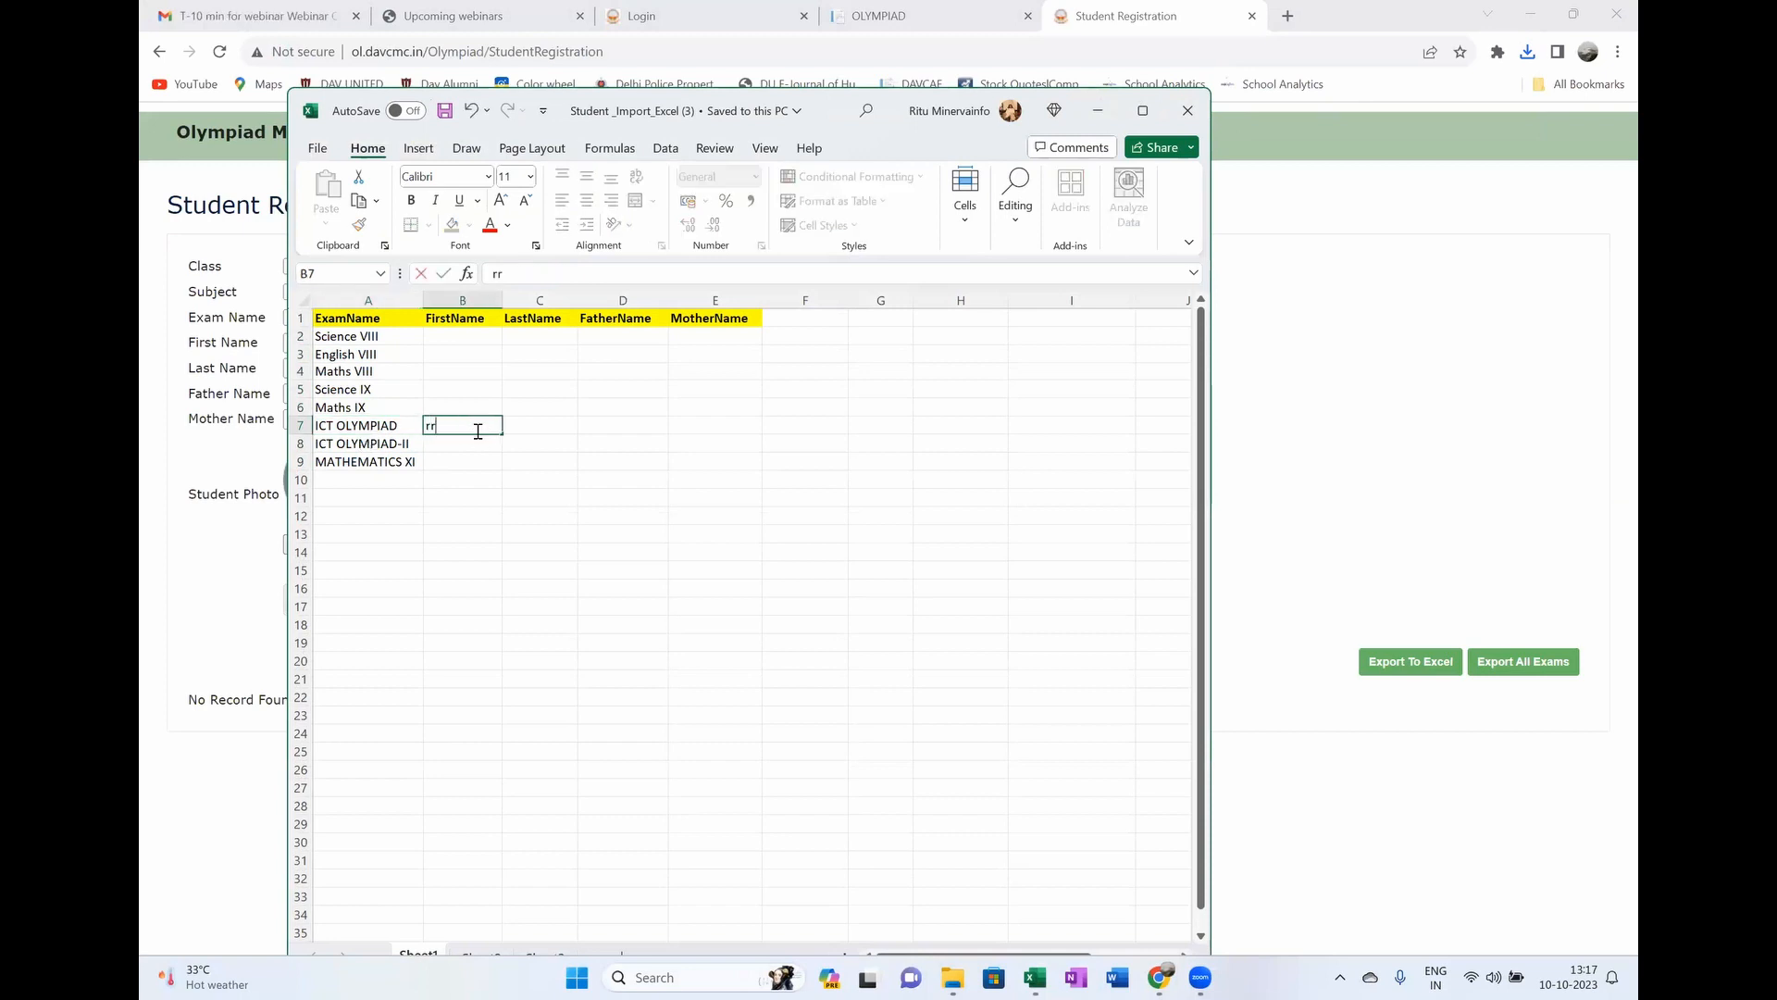
{"action": "left_click", "coordinate": [536, 424]}
{"action": "type", "text": "m"}
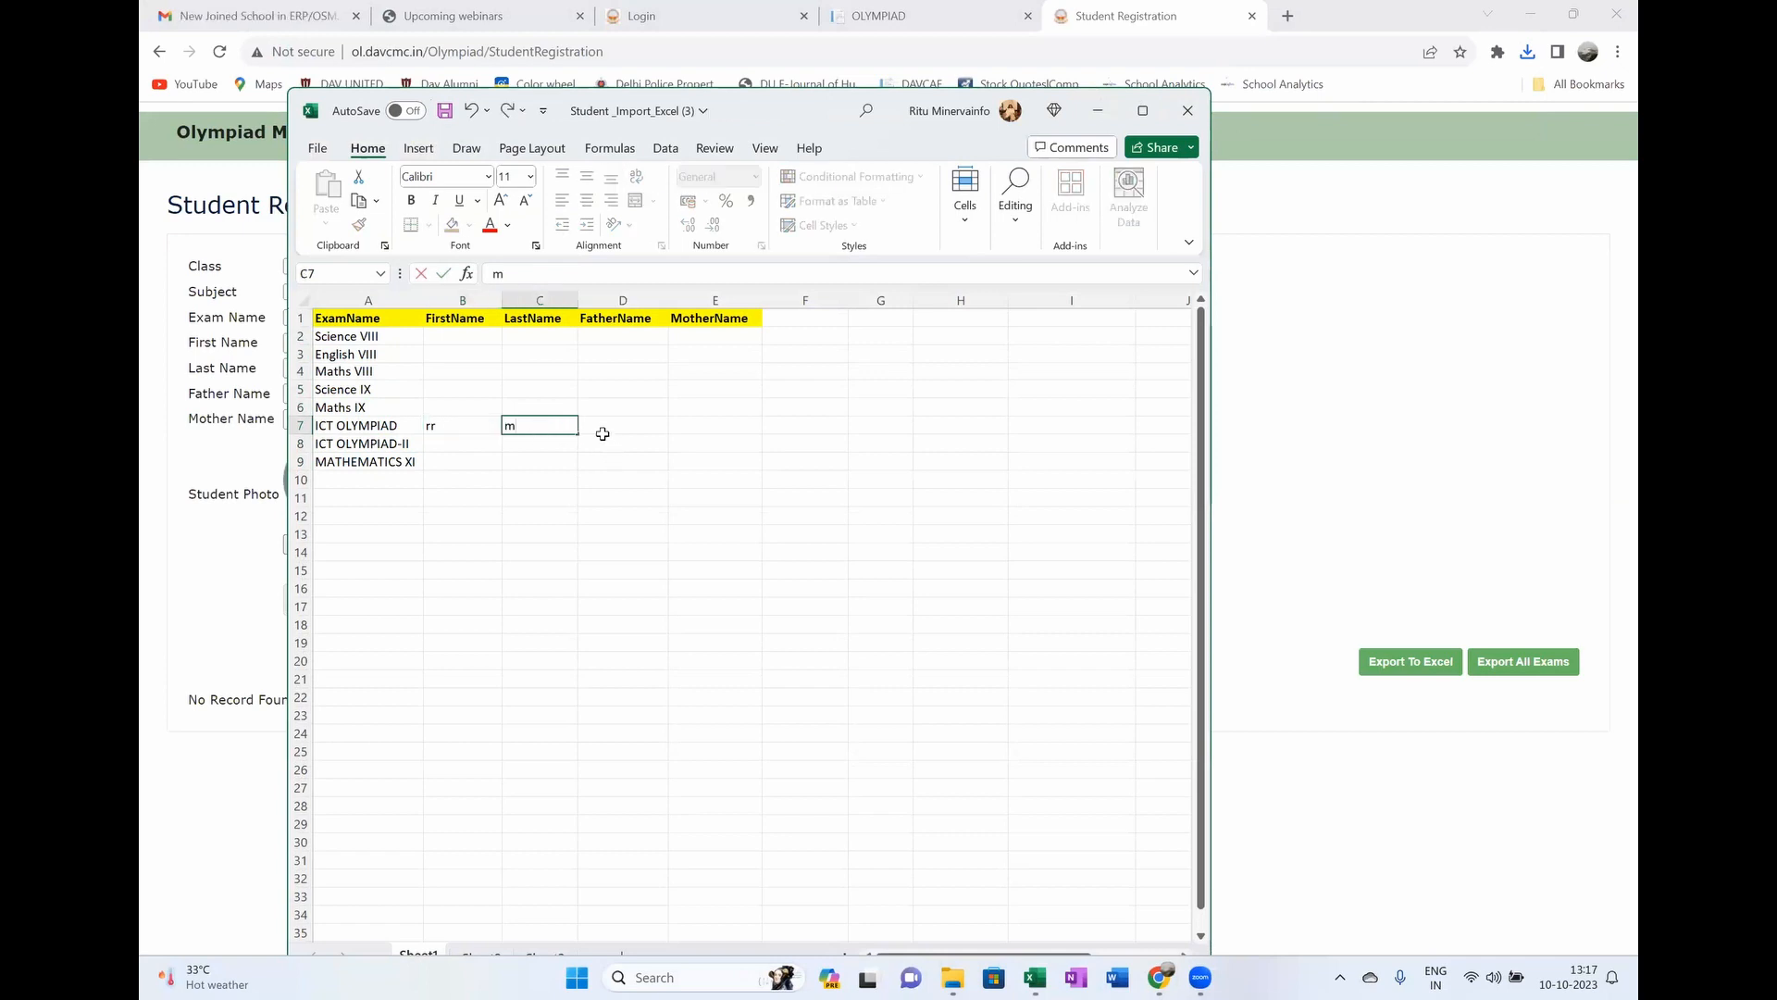
{"action": "left_click", "coordinate": [607, 424]}
{"action": "type", "text": "f"}
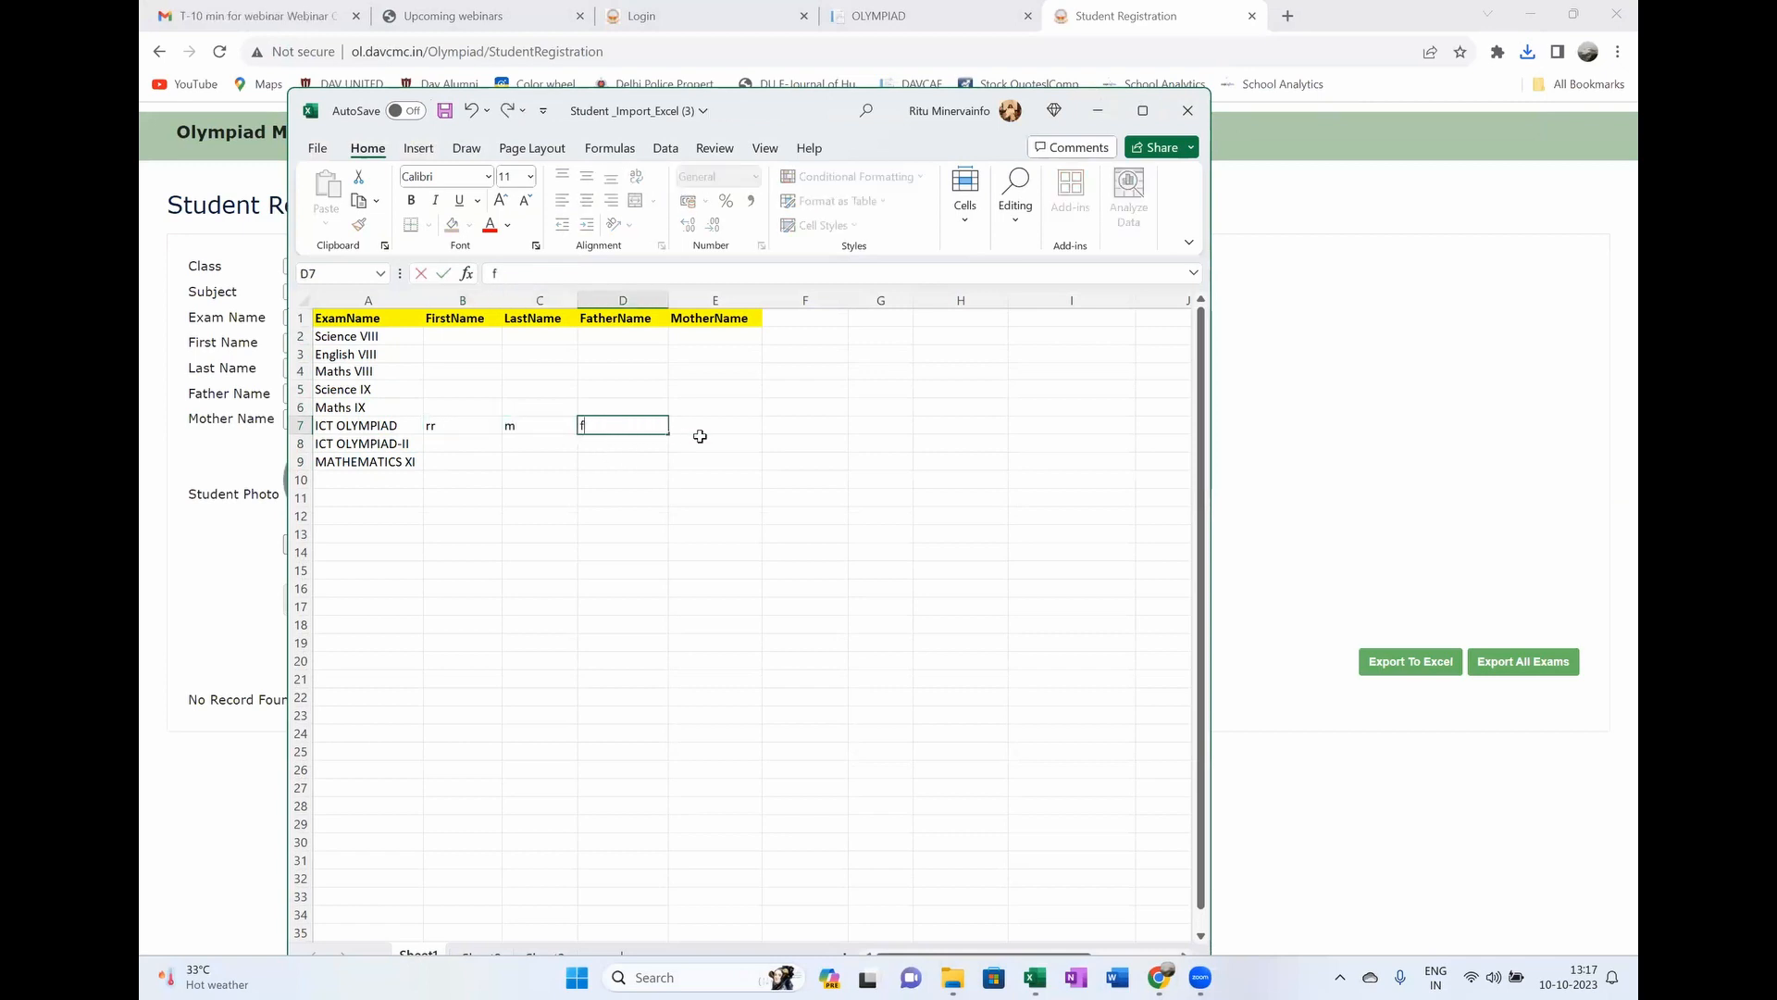
{"action": "left_click", "coordinate": [703, 428]}
{"action": "type", "text": "m"}
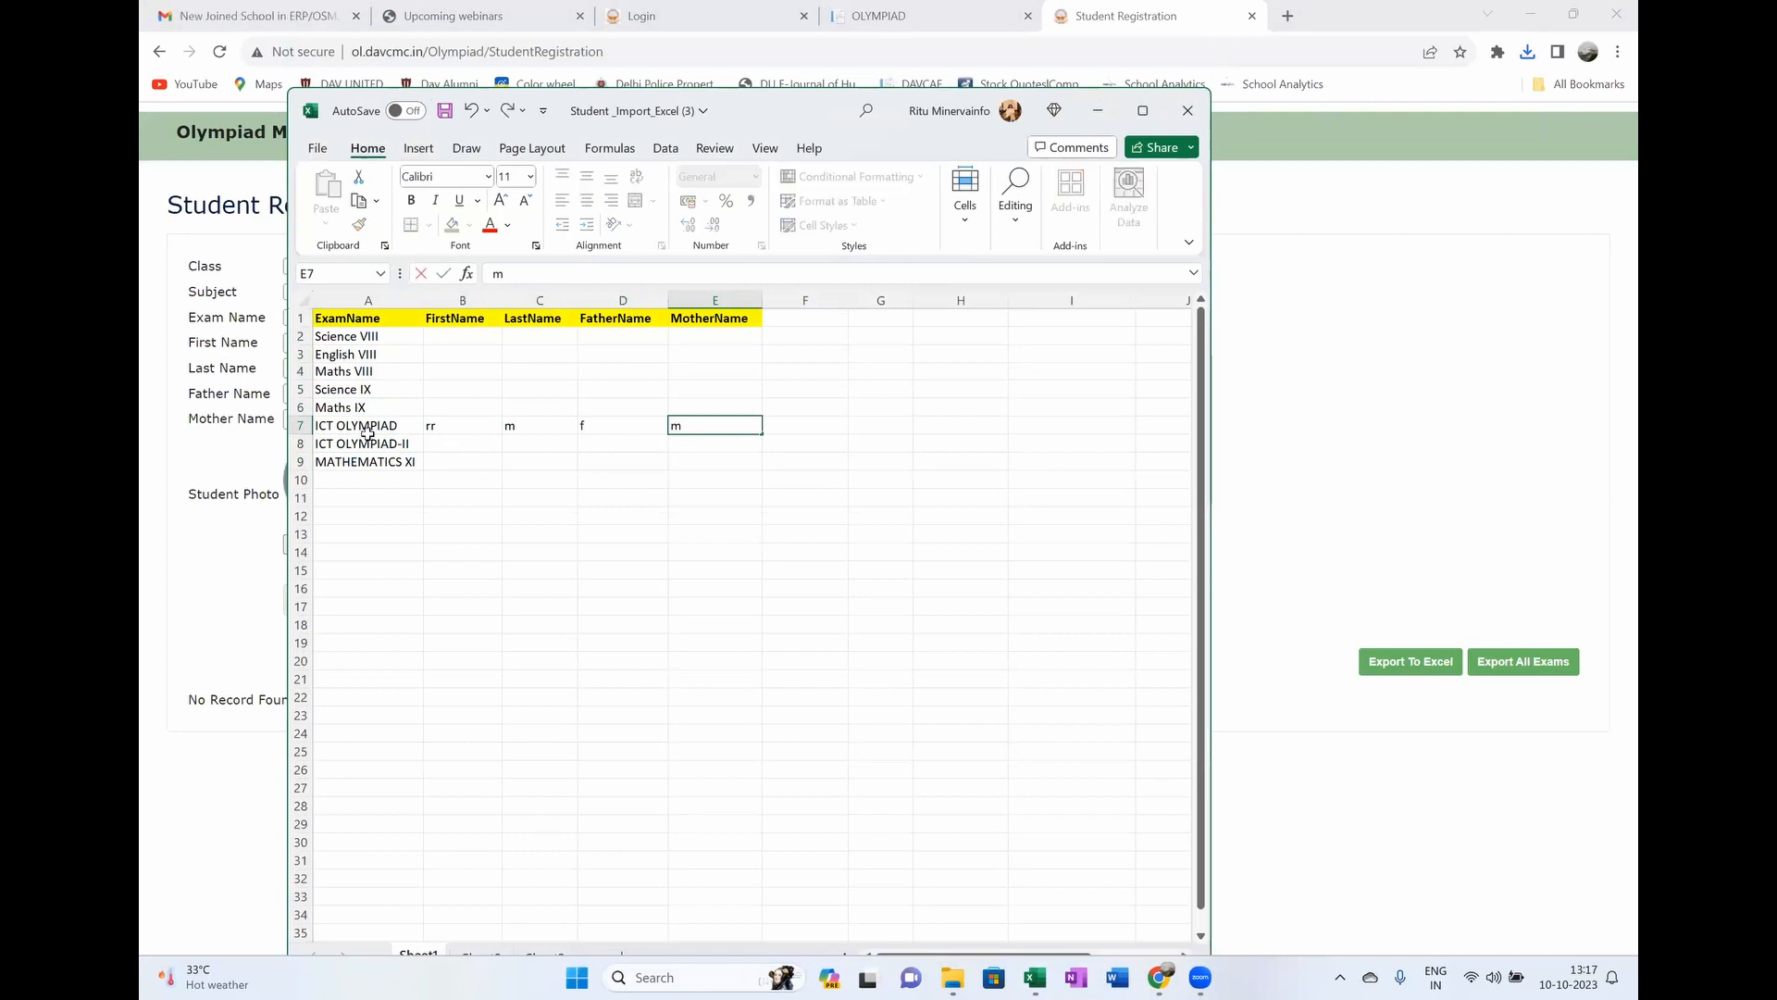
{"action": "left_click", "coordinate": [600, 389]}
Step: Review the other exam rows' empty name cells, then close the sample workbook
{"action": "left_click_drag", "start_coordinate": [449, 339], "coordinate": [719, 408]}
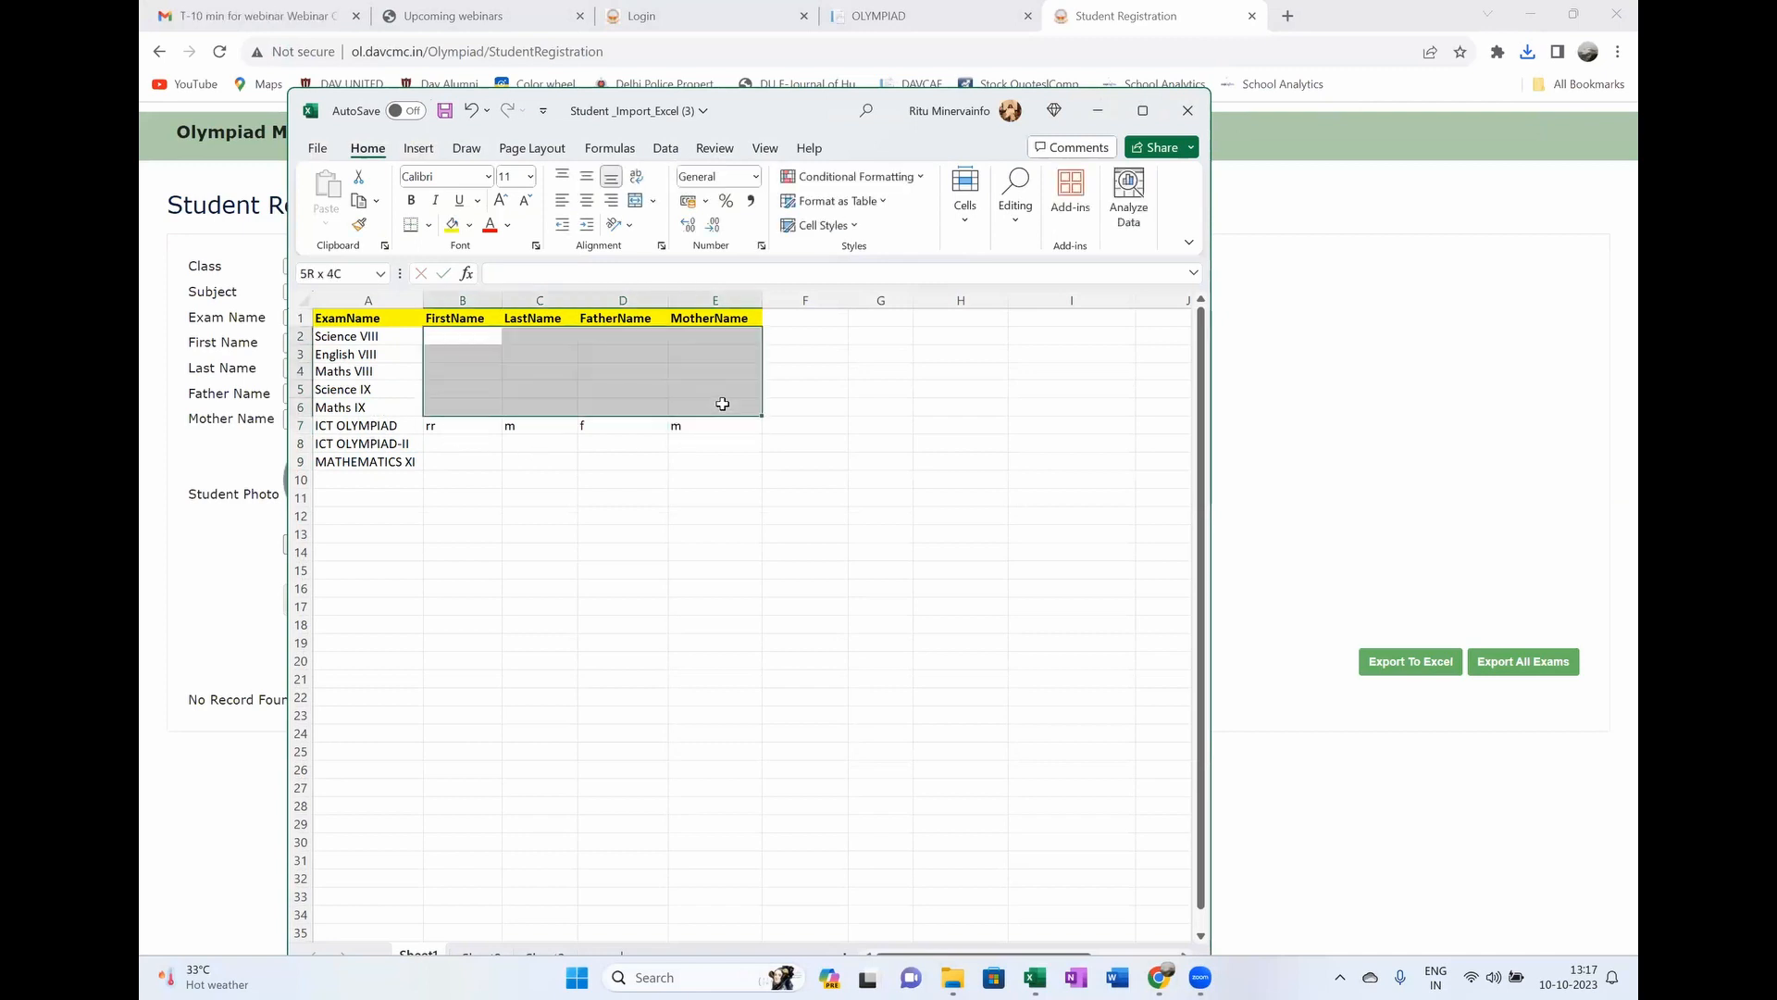
{"action": "left_click", "coordinate": [388, 342]}
{"action": "left_click", "coordinate": [359, 355]}
{"action": "left_click", "coordinate": [364, 371]}
{"action": "left_click", "coordinate": [358, 408]}
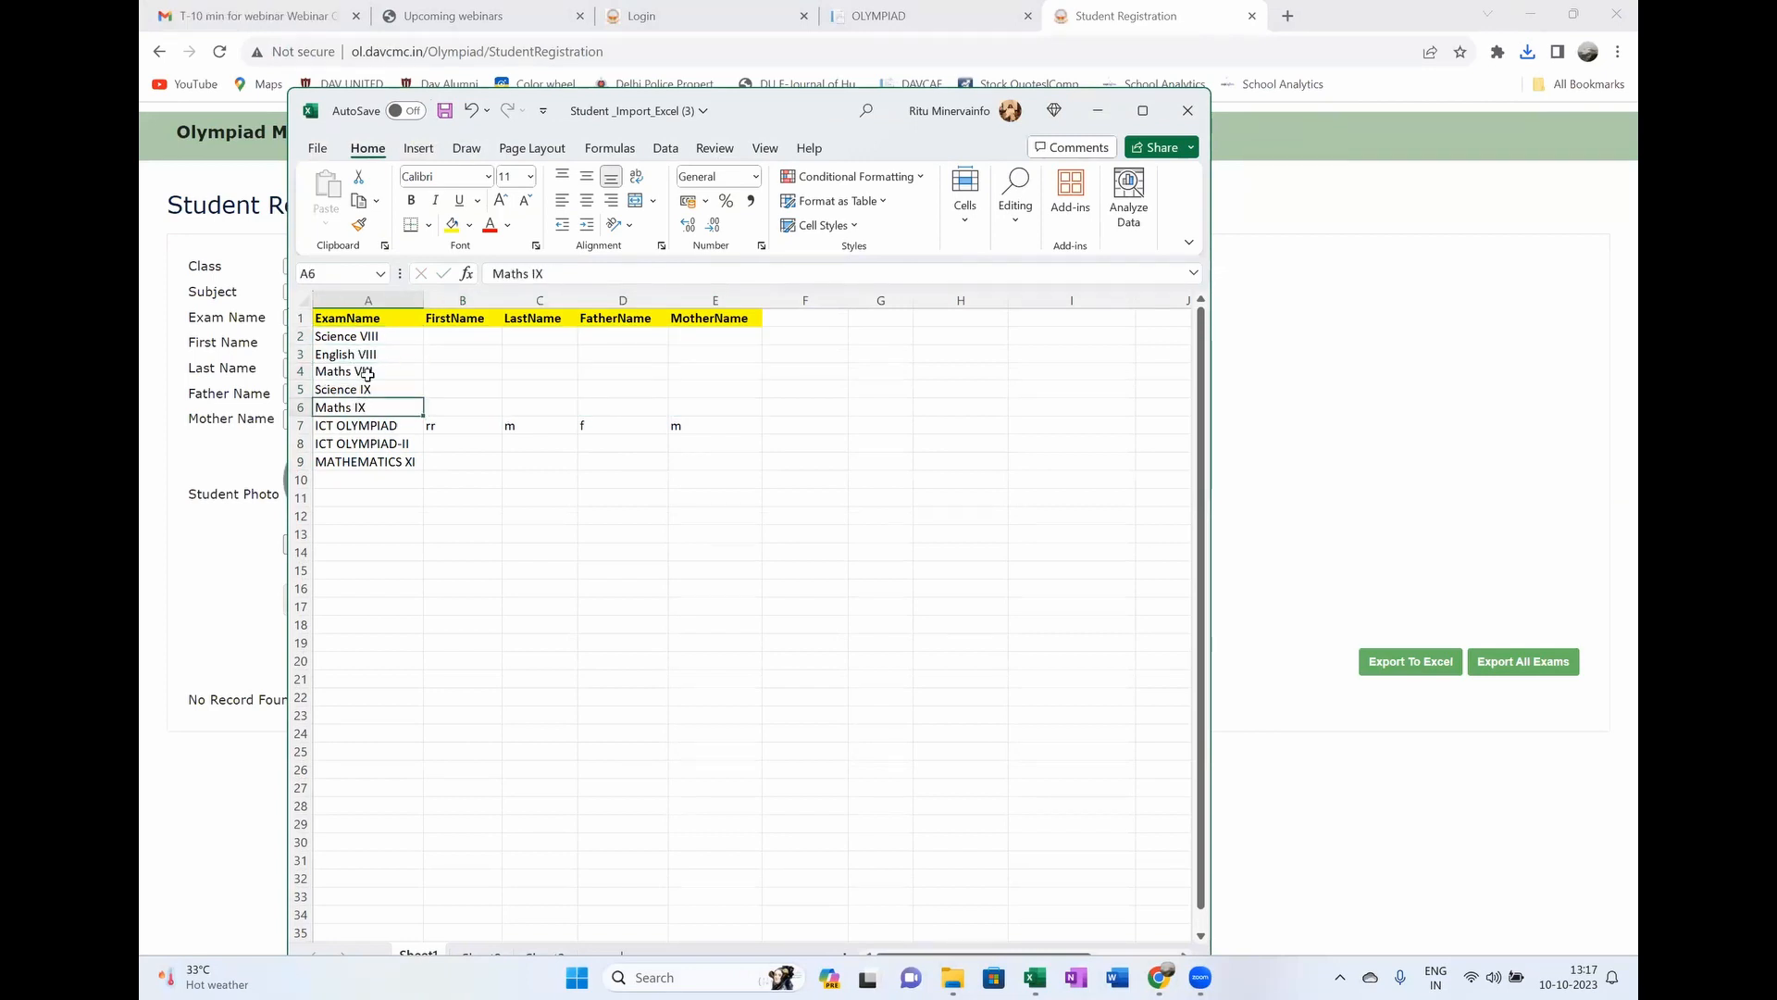
{"action": "left_click", "coordinate": [361, 355]}
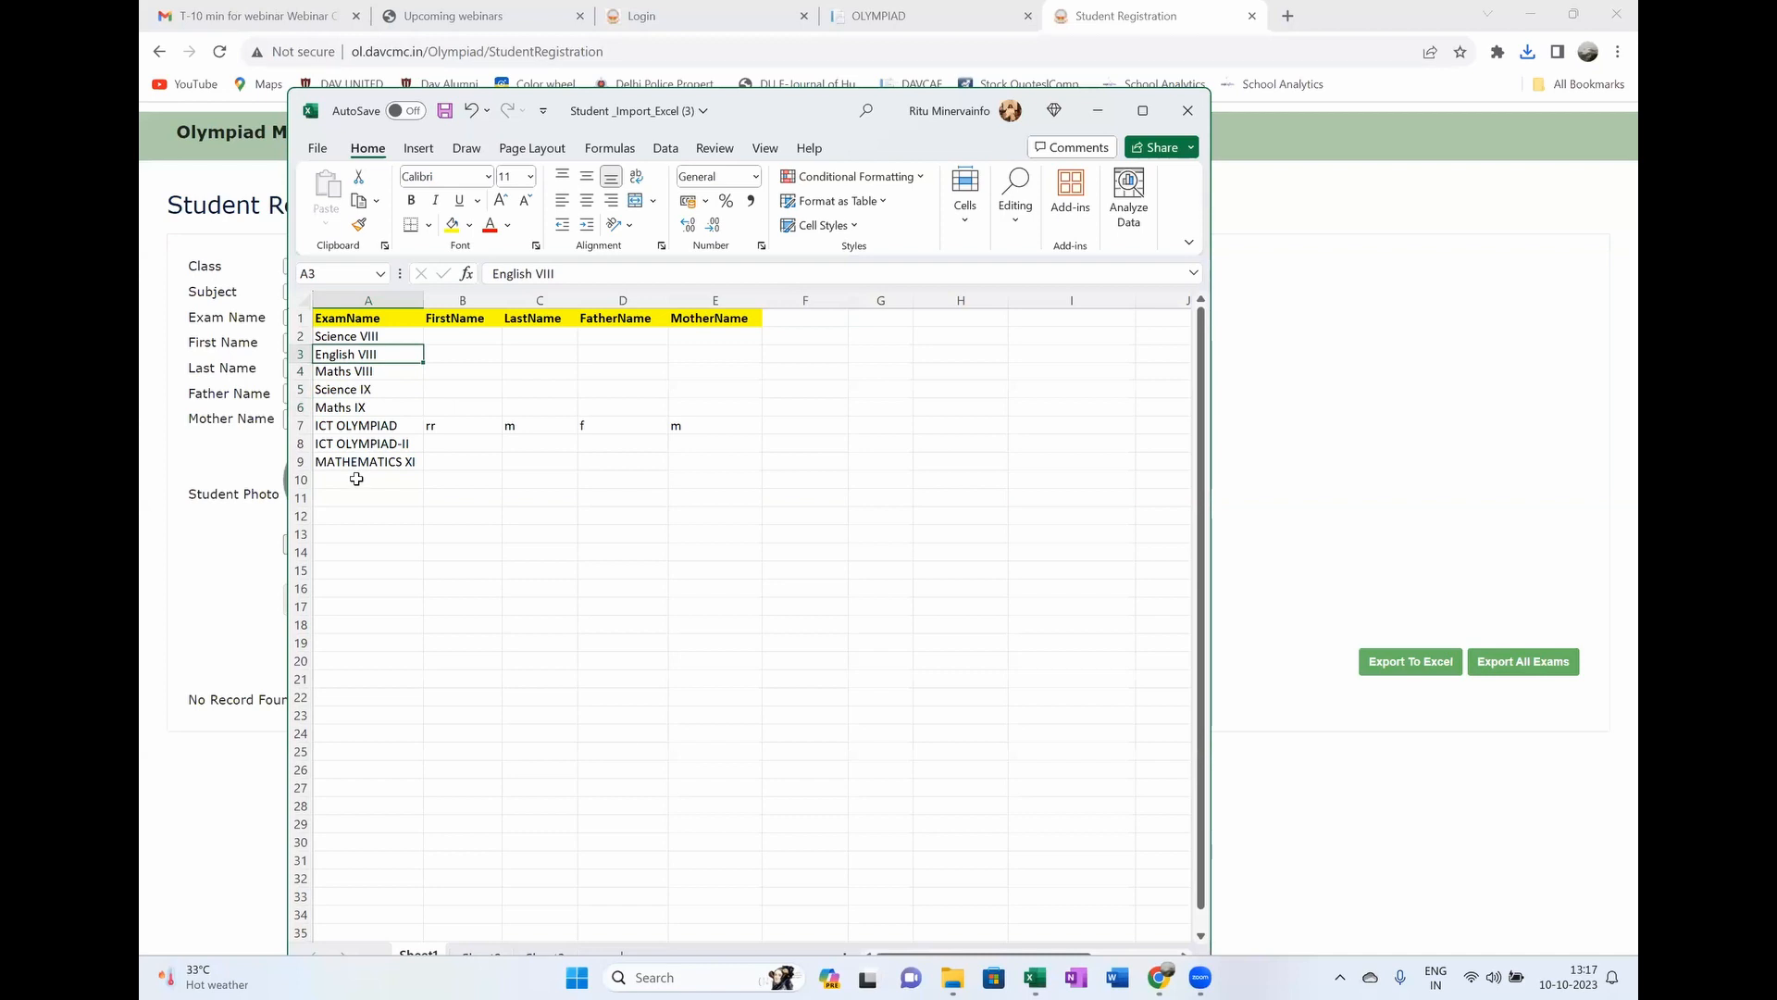
{"action": "left_click", "coordinate": [1188, 114]}
Step: Discard the sample sheet's edits and cancel the Import Student file selection
{"action": "left_click", "coordinate": [916, 512]}
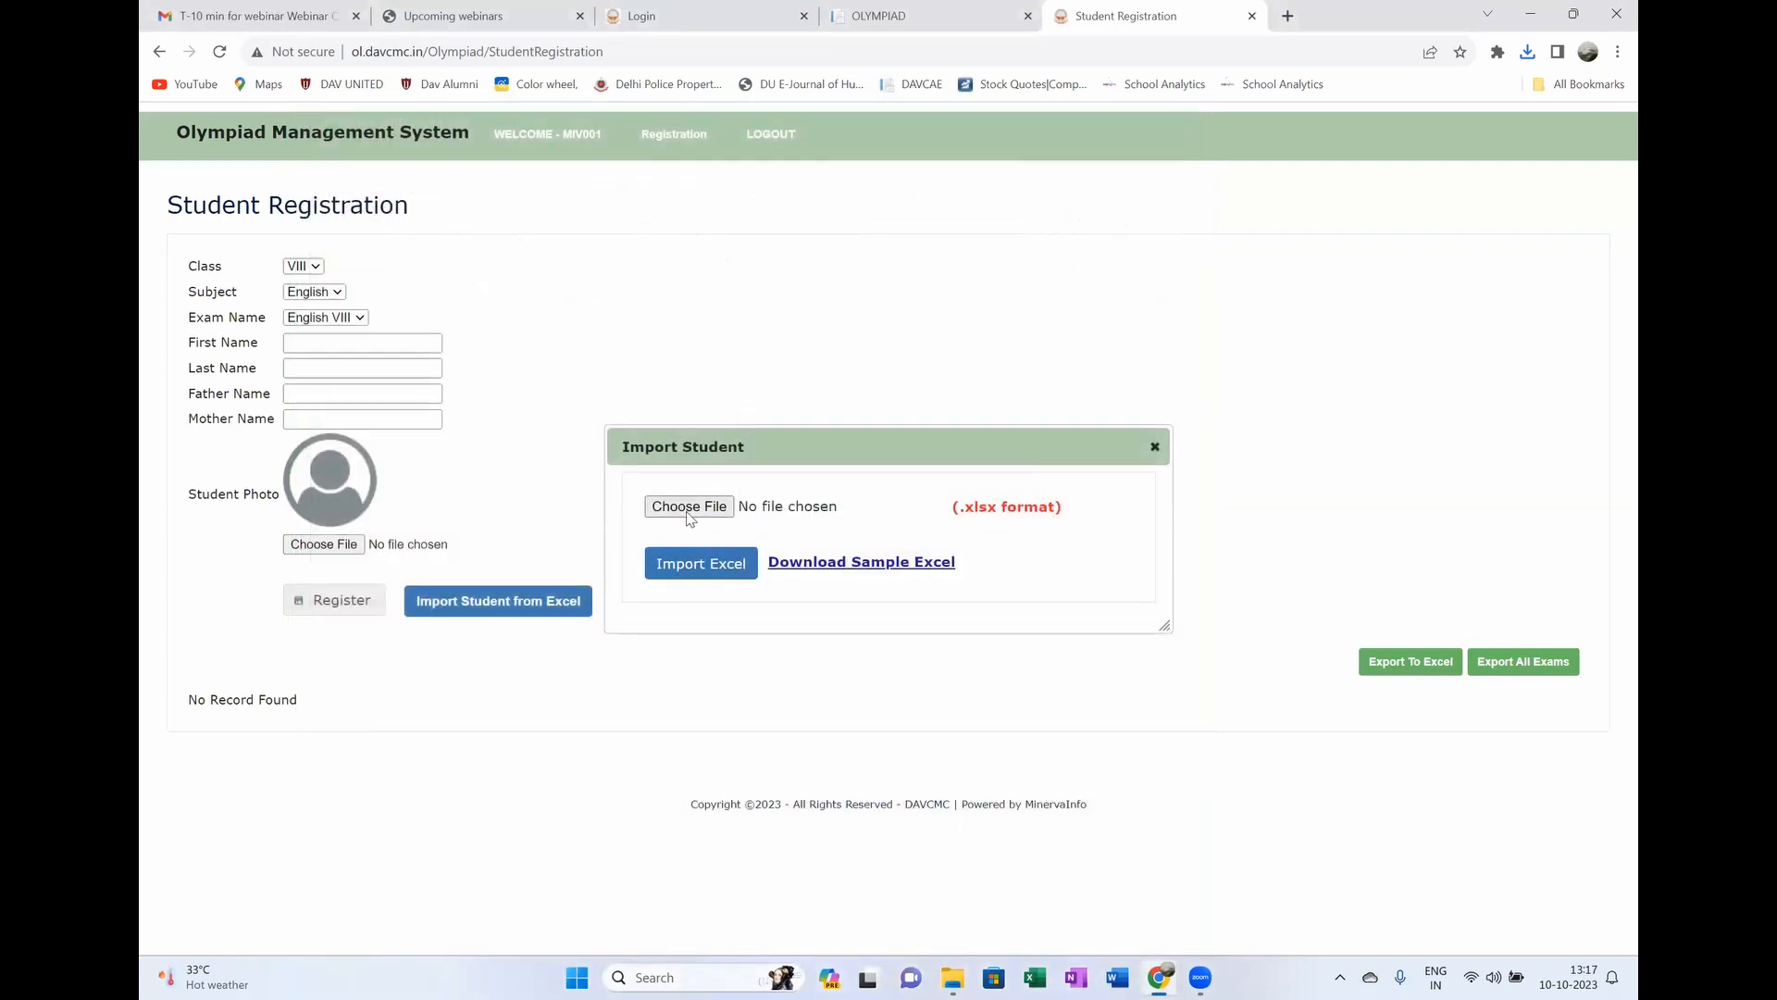
{"action": "left_click", "coordinate": [689, 507]}
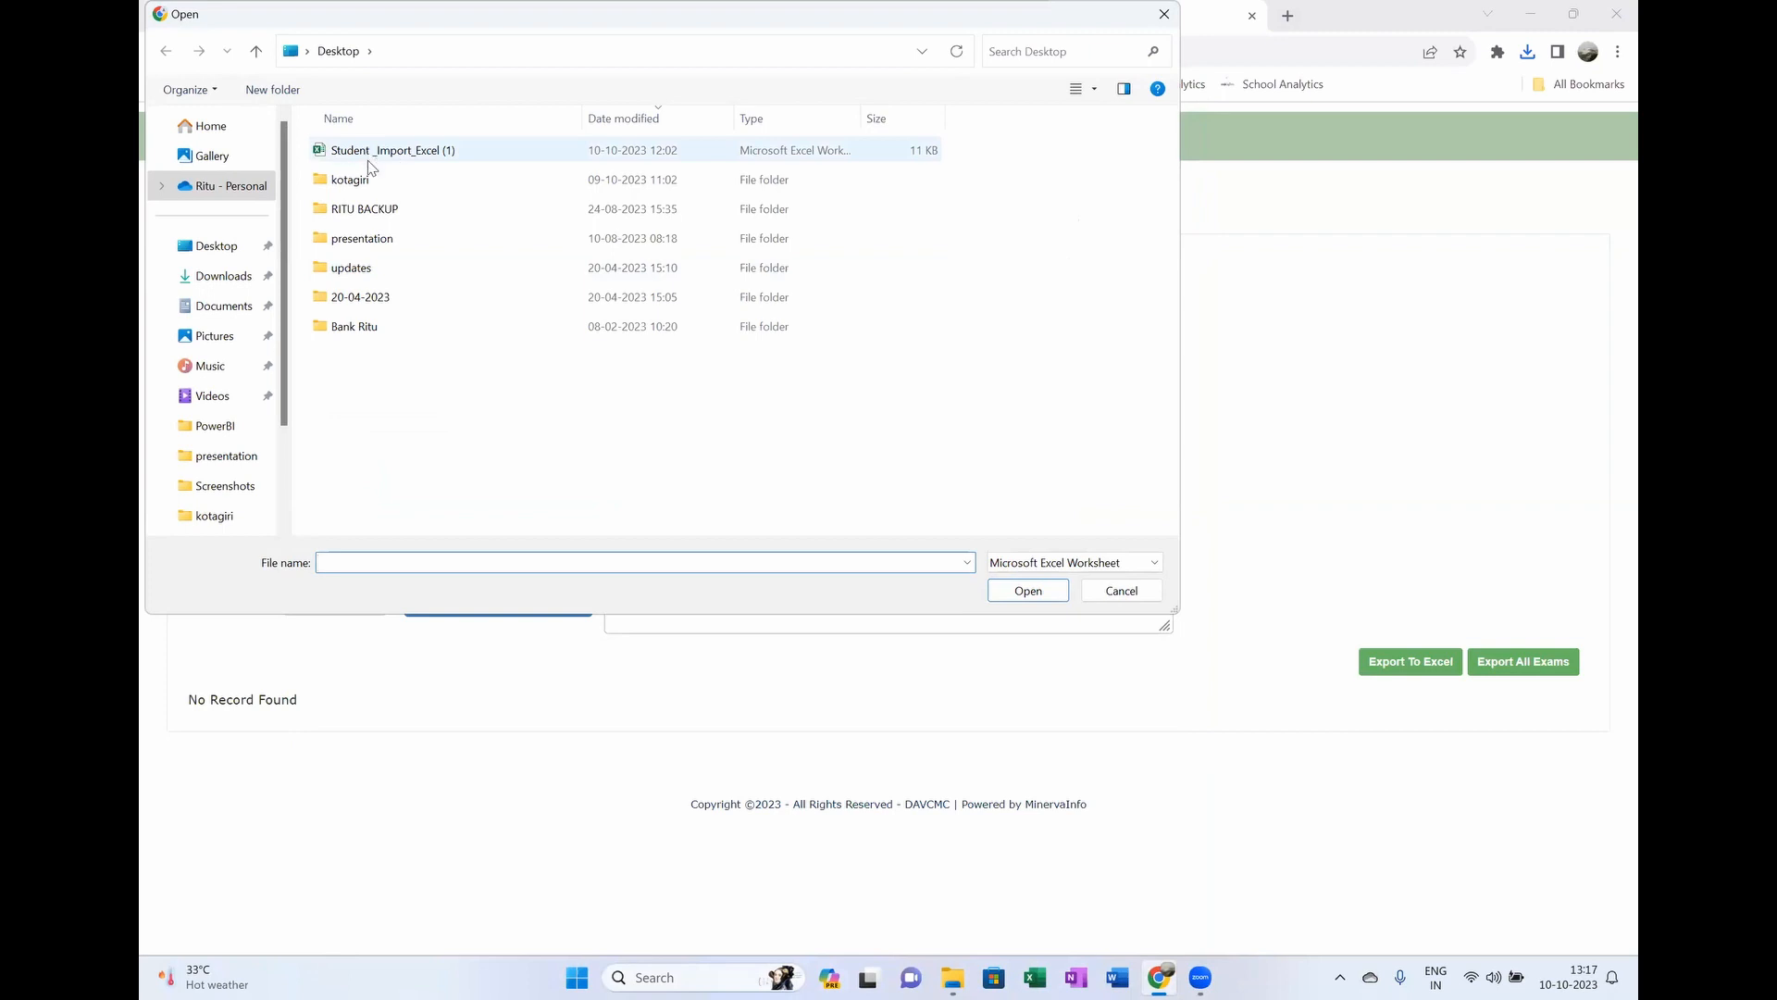
{"action": "left_click", "coordinate": [1122, 591]}
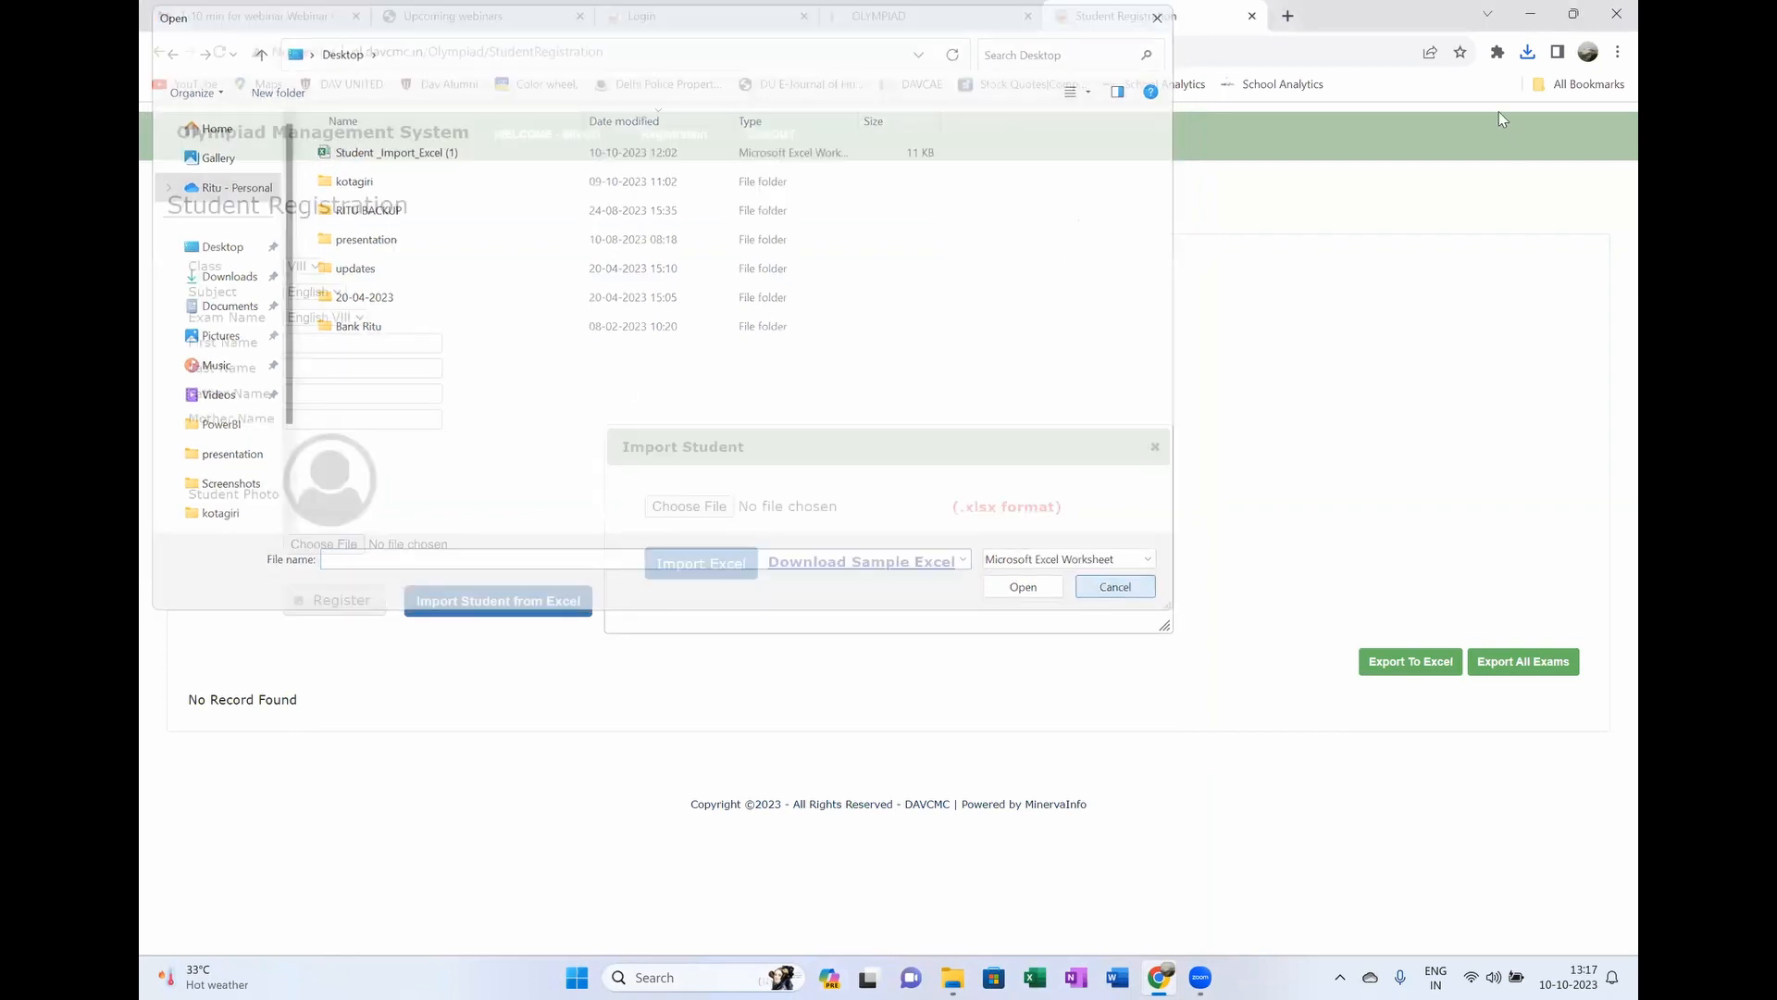
Step: Open Student_Import_Excel (1) from the desktop and delete the Science VIII row 2
{"action": "left_click", "coordinate": [1533, 14]}
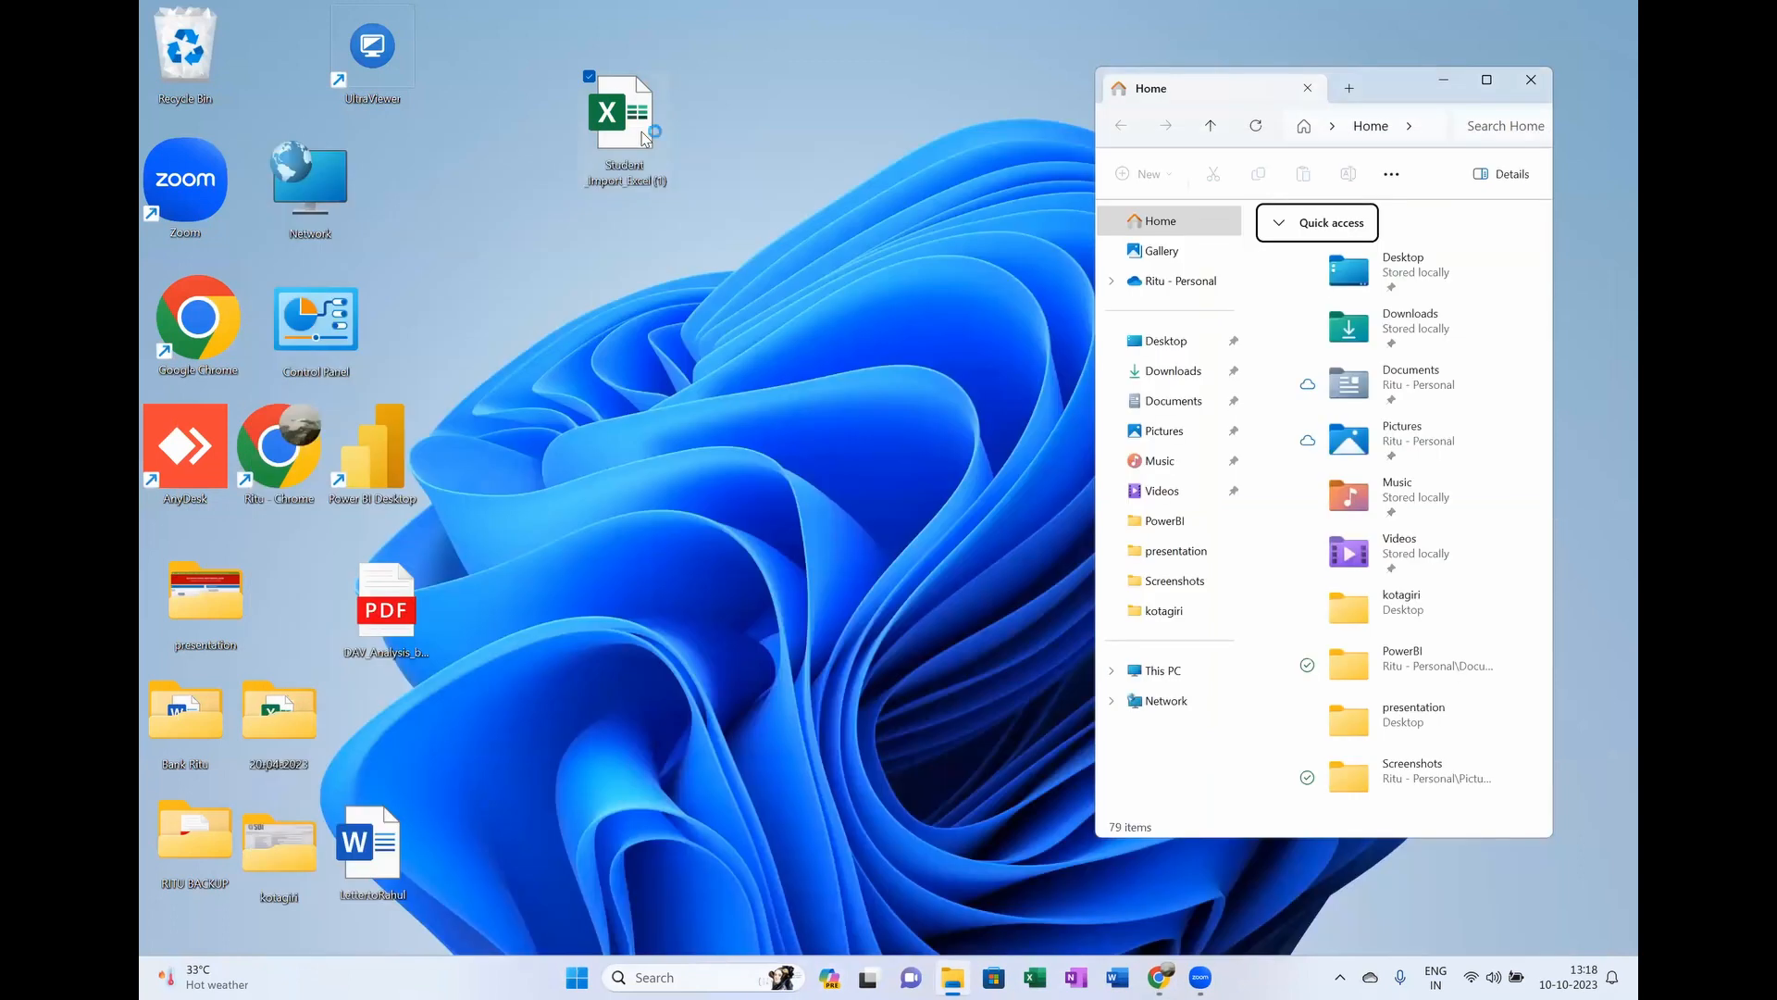
{"action": "double_click", "coordinate": [636, 143]}
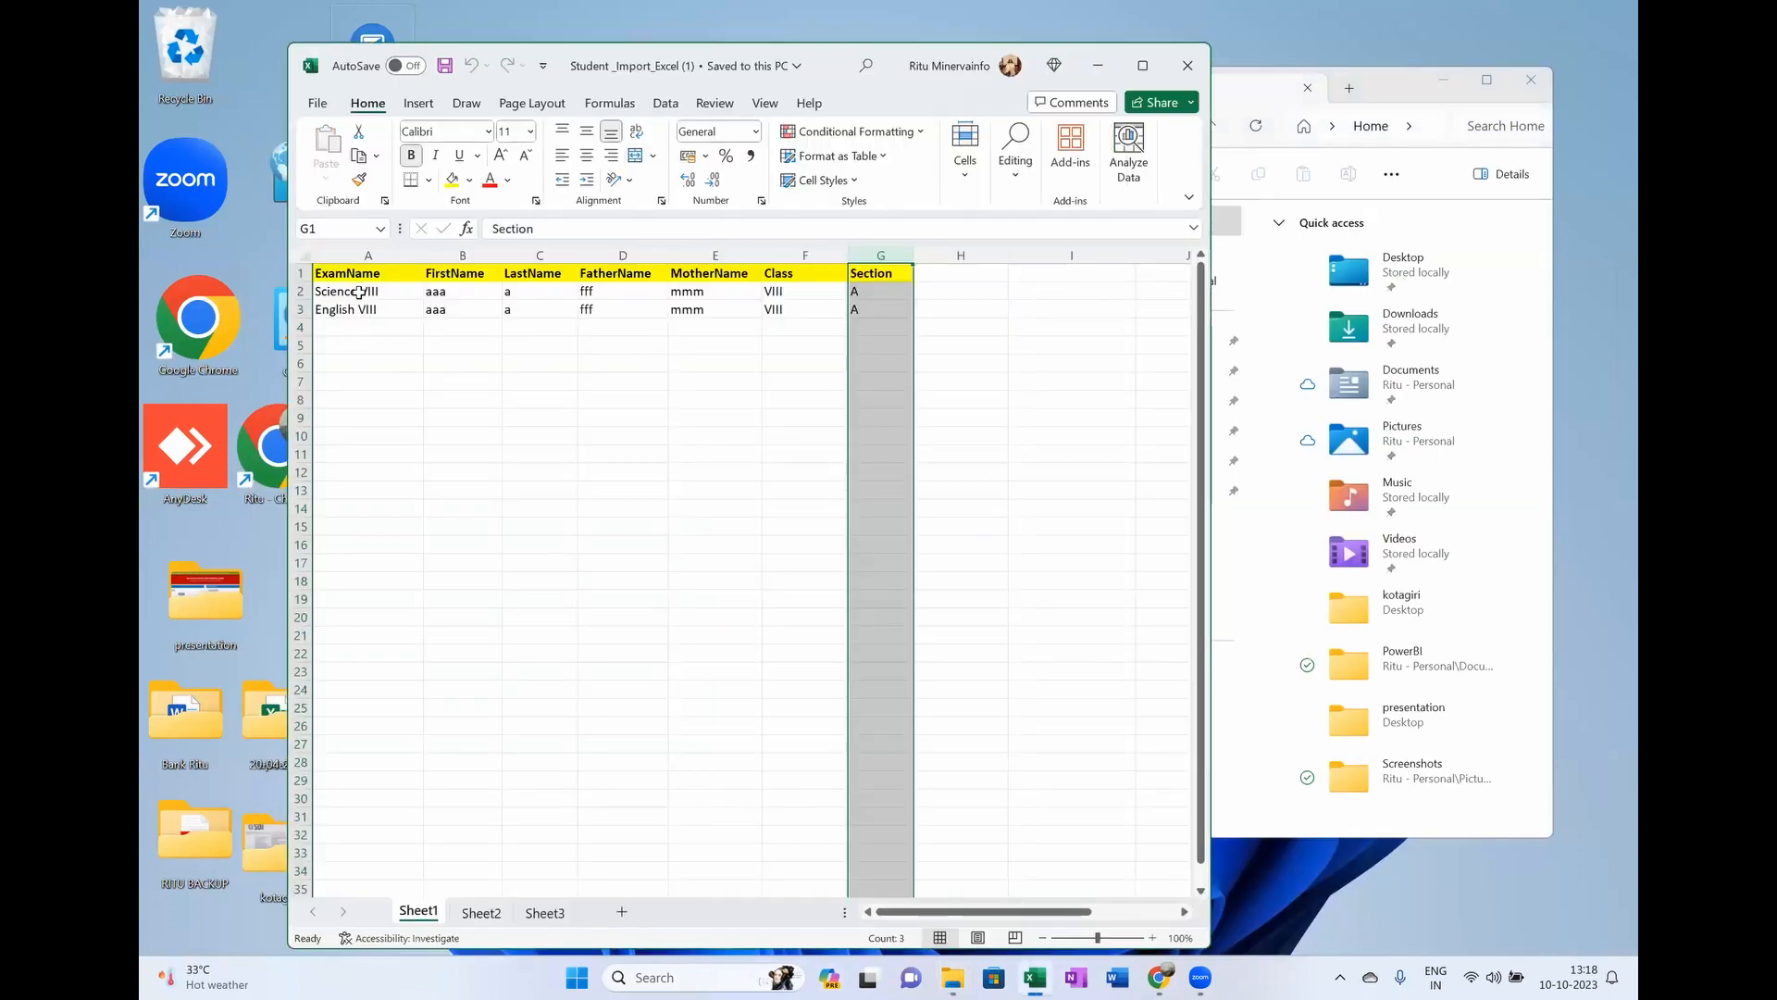
{"action": "left_click", "coordinate": [366, 298]}
{"action": "left_click", "coordinate": [368, 314]}
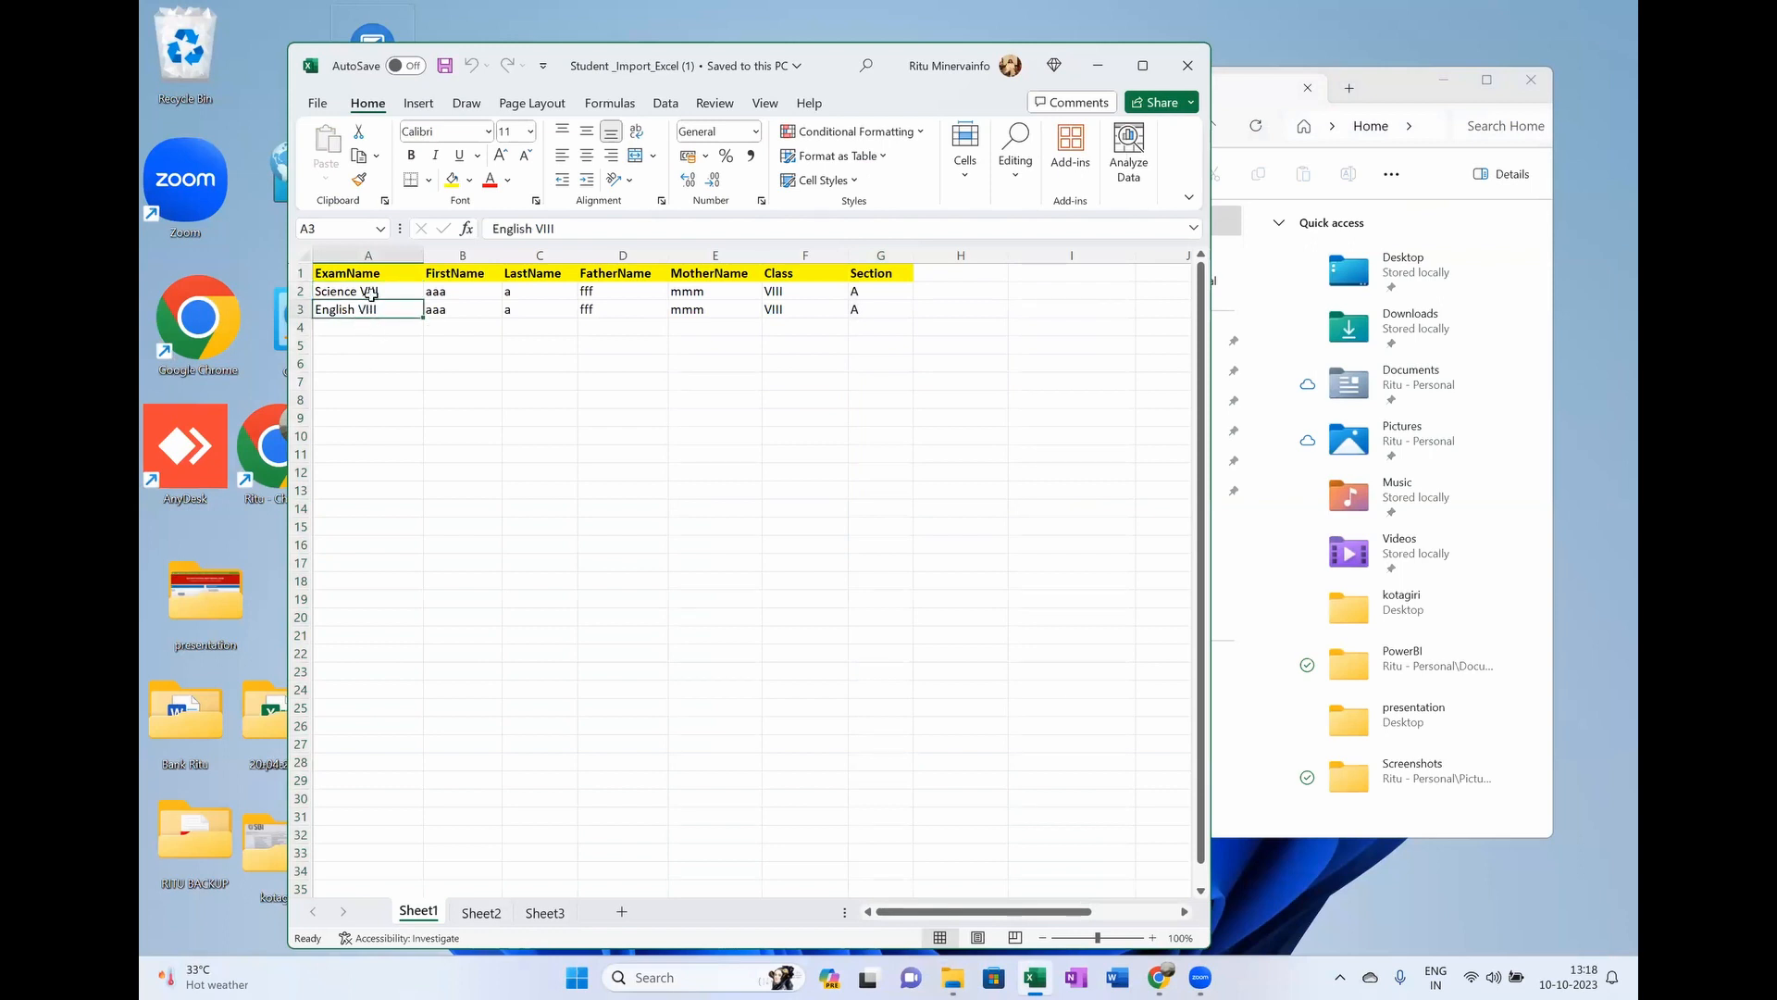
{"action": "left_click_drag", "start_coordinate": [889, 293], "coordinate": [319, 291]}
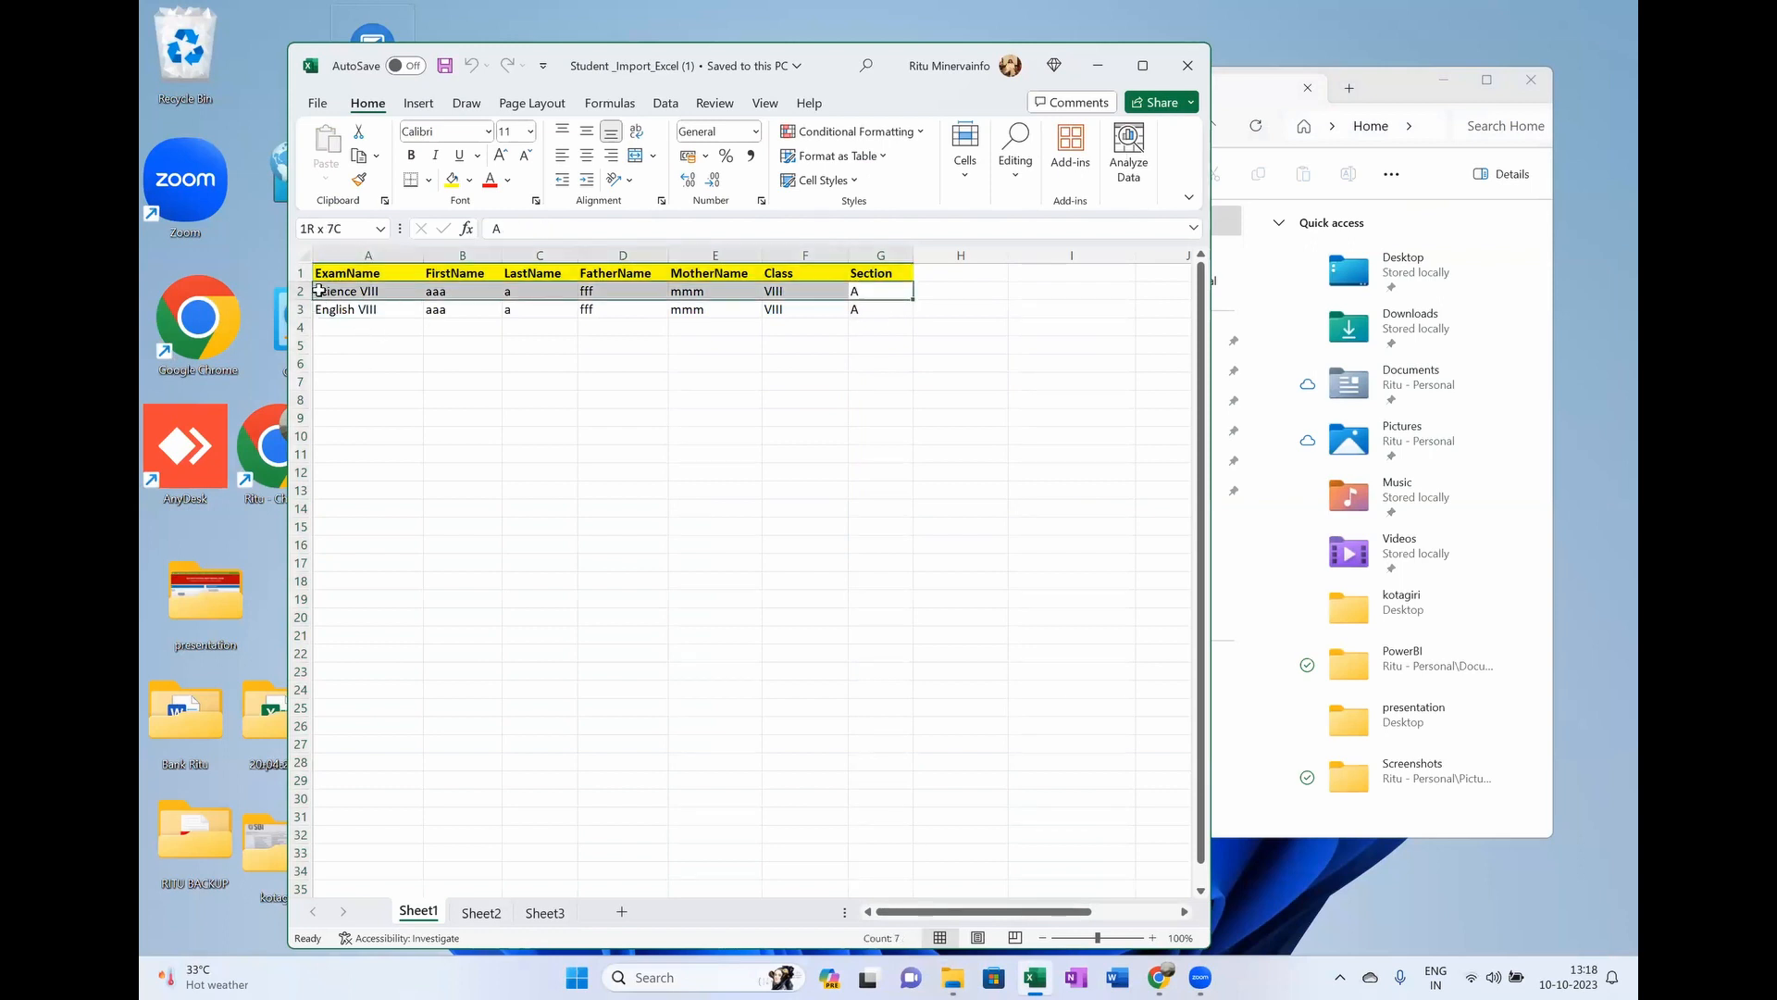
{"action": "left_click", "coordinate": [303, 291]}
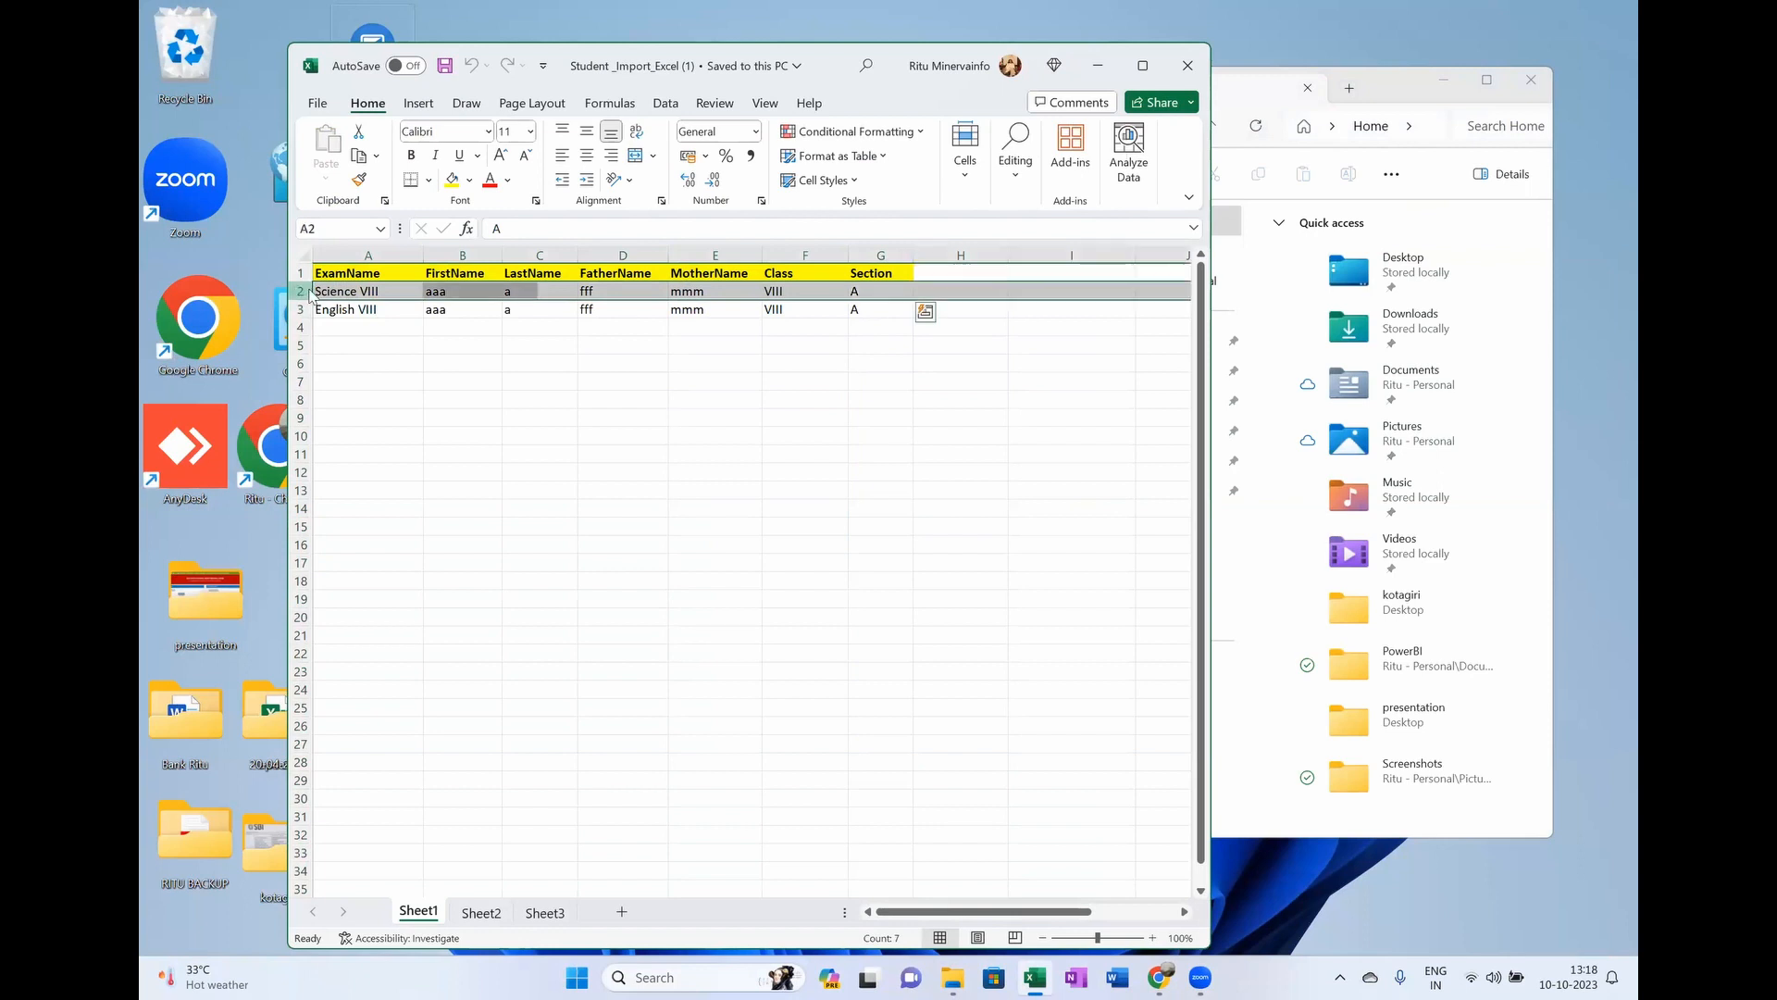
{"action": "right_click", "coordinate": [308, 293]}
{"action": "left_click", "coordinate": [381, 504]}
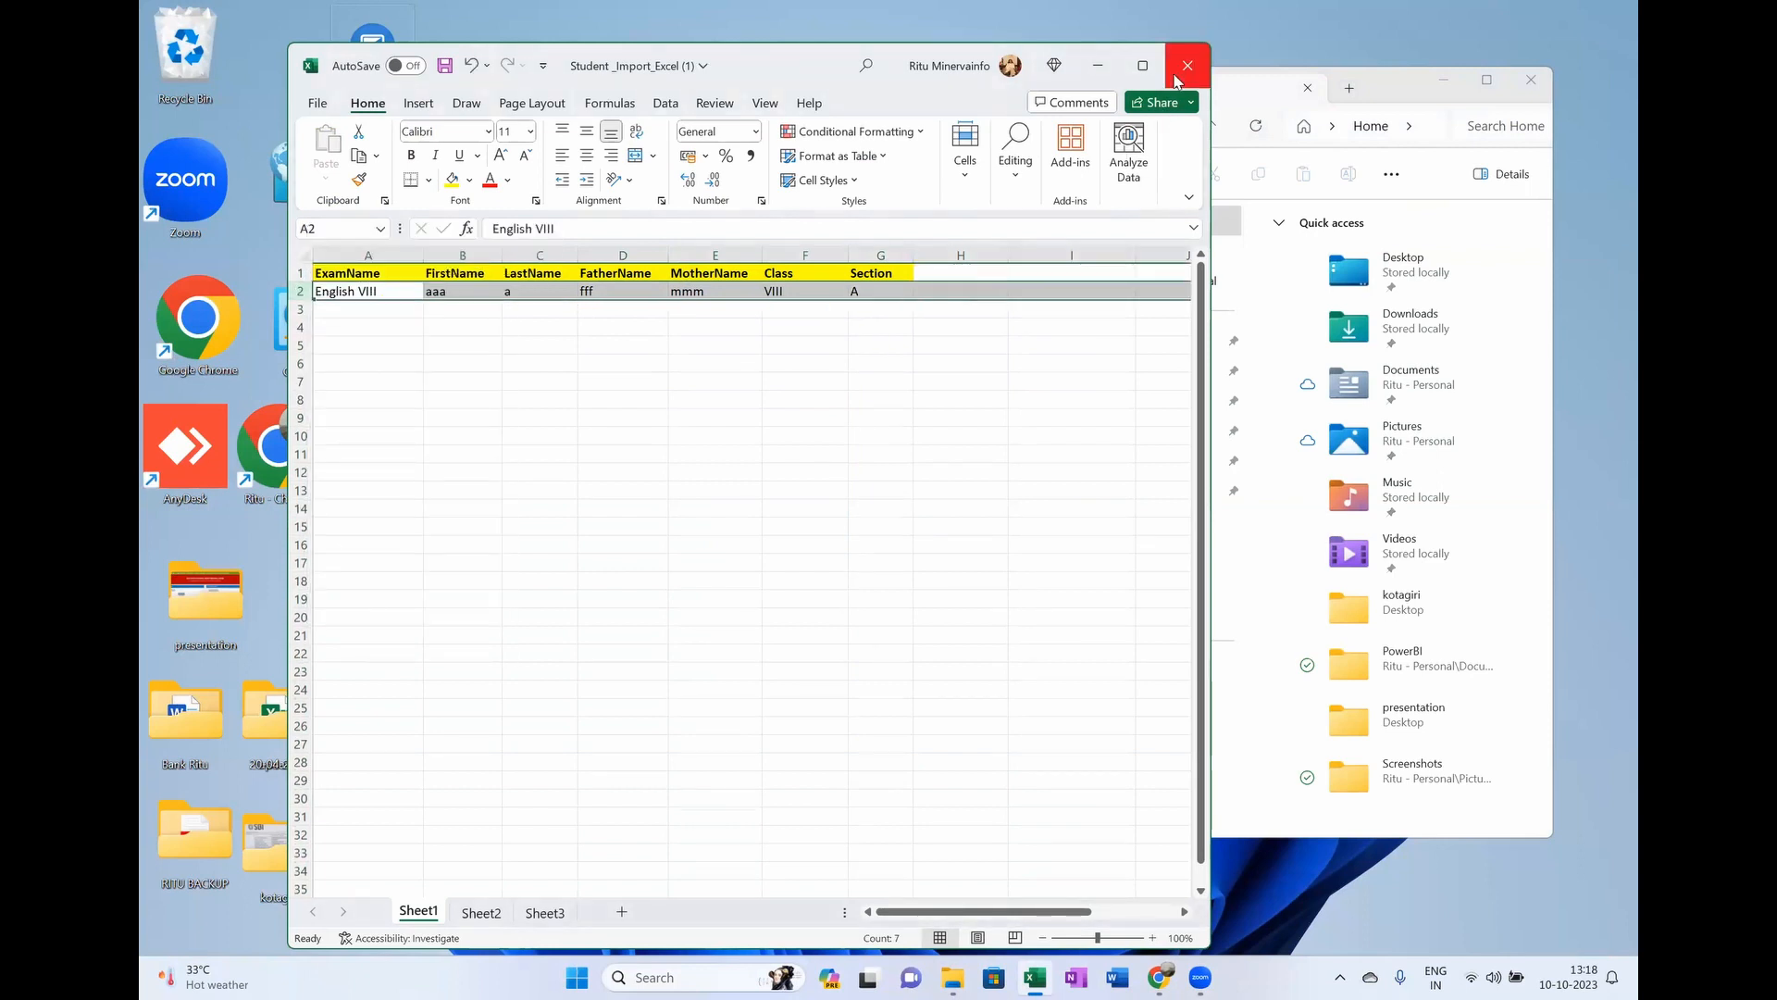
Step: Close Excel, saving the workbook with only the English VIII student
{"action": "left_click", "coordinate": [1176, 82]}
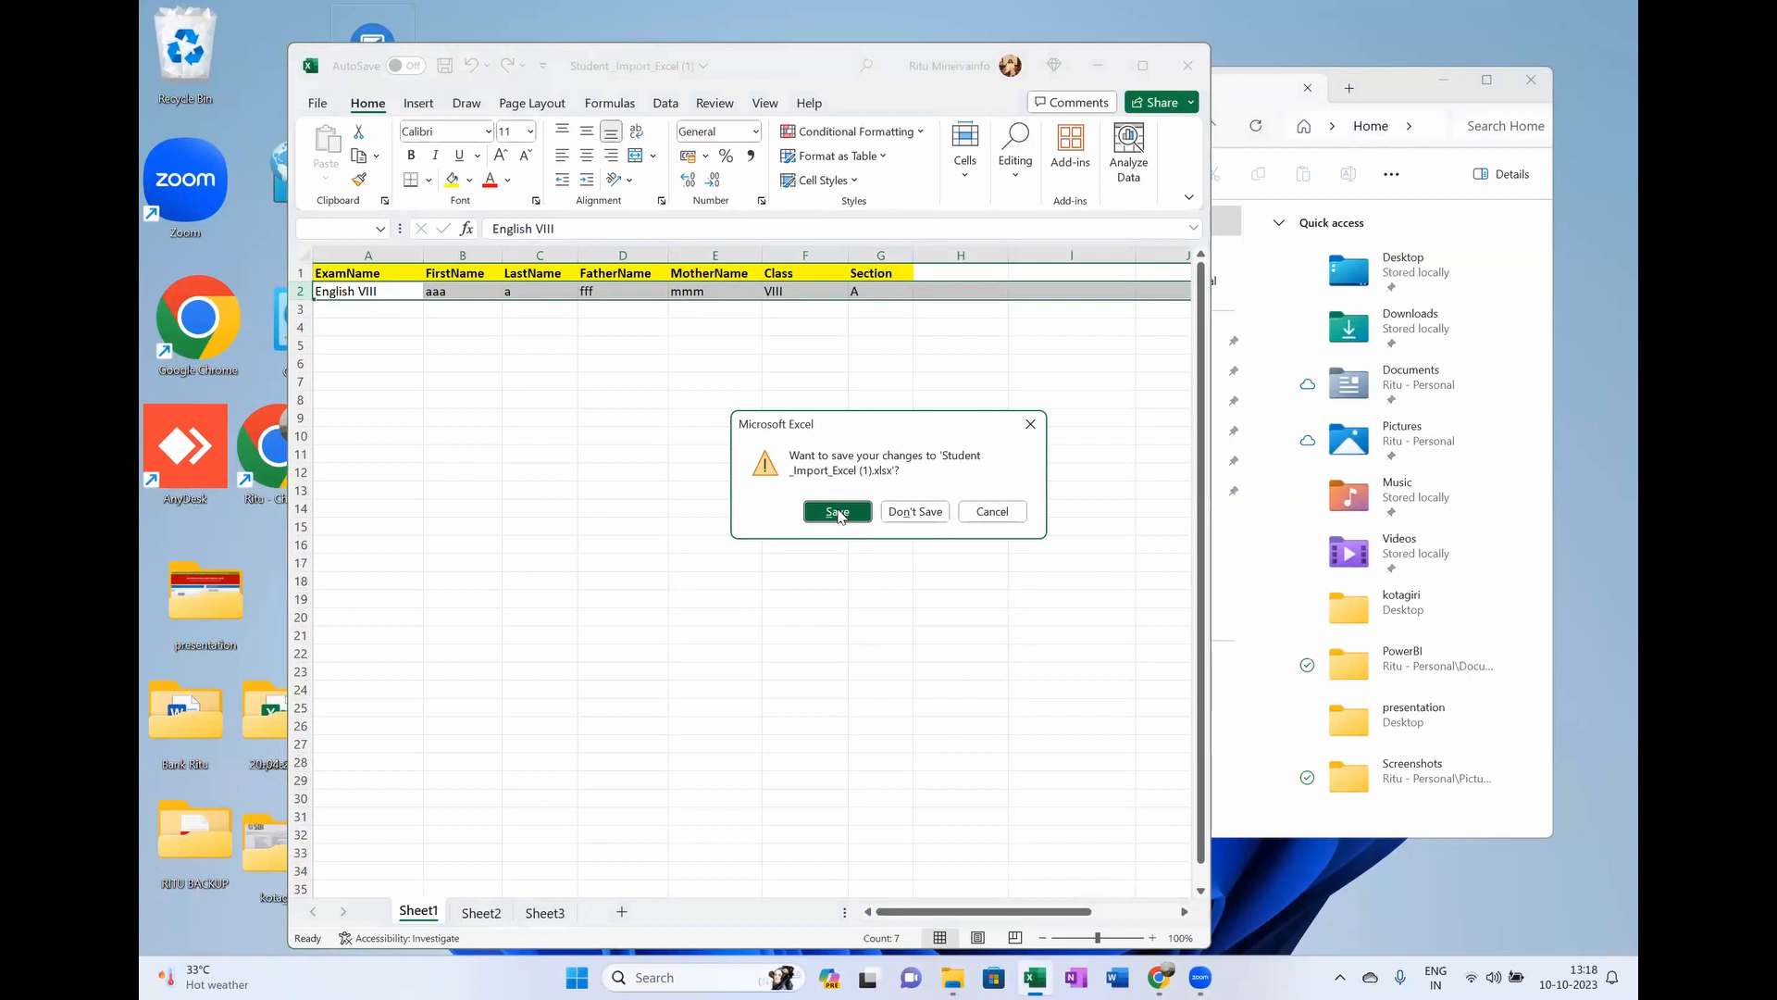
{"action": "left_click", "coordinate": [840, 512]}
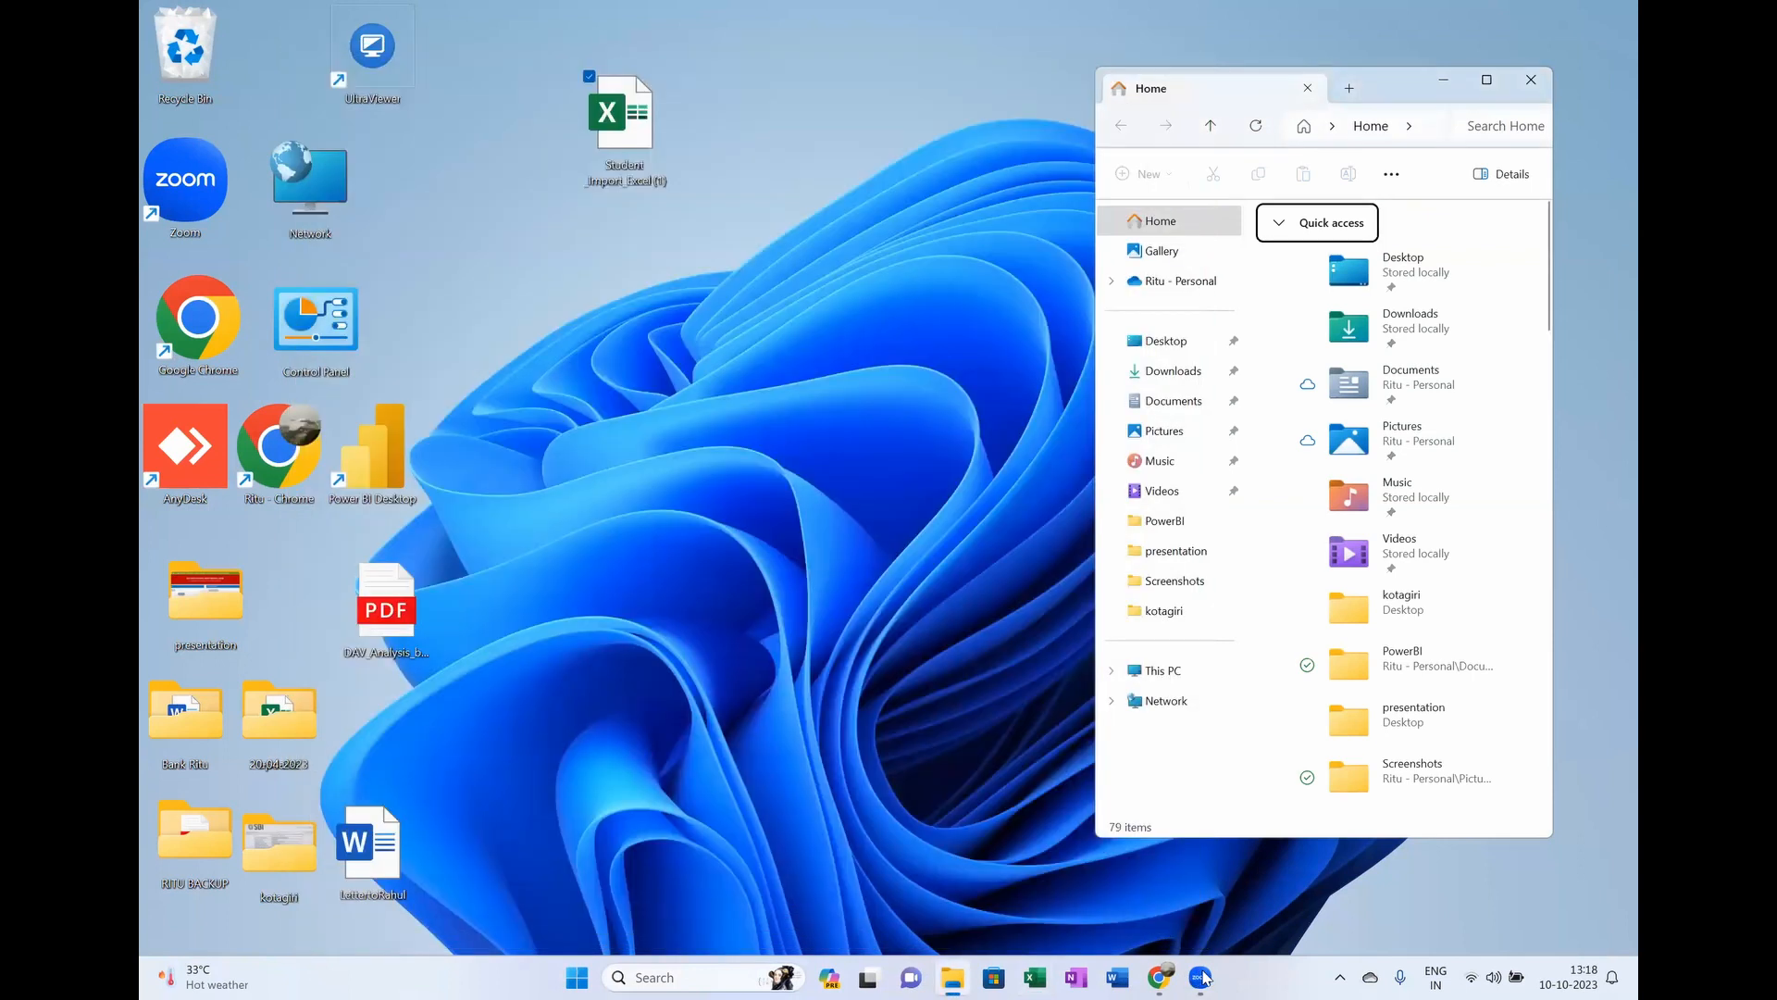
{"action": "mouse_move", "coordinate": [1201, 977]}
{"action": "left_click", "coordinate": [1280, 924]}
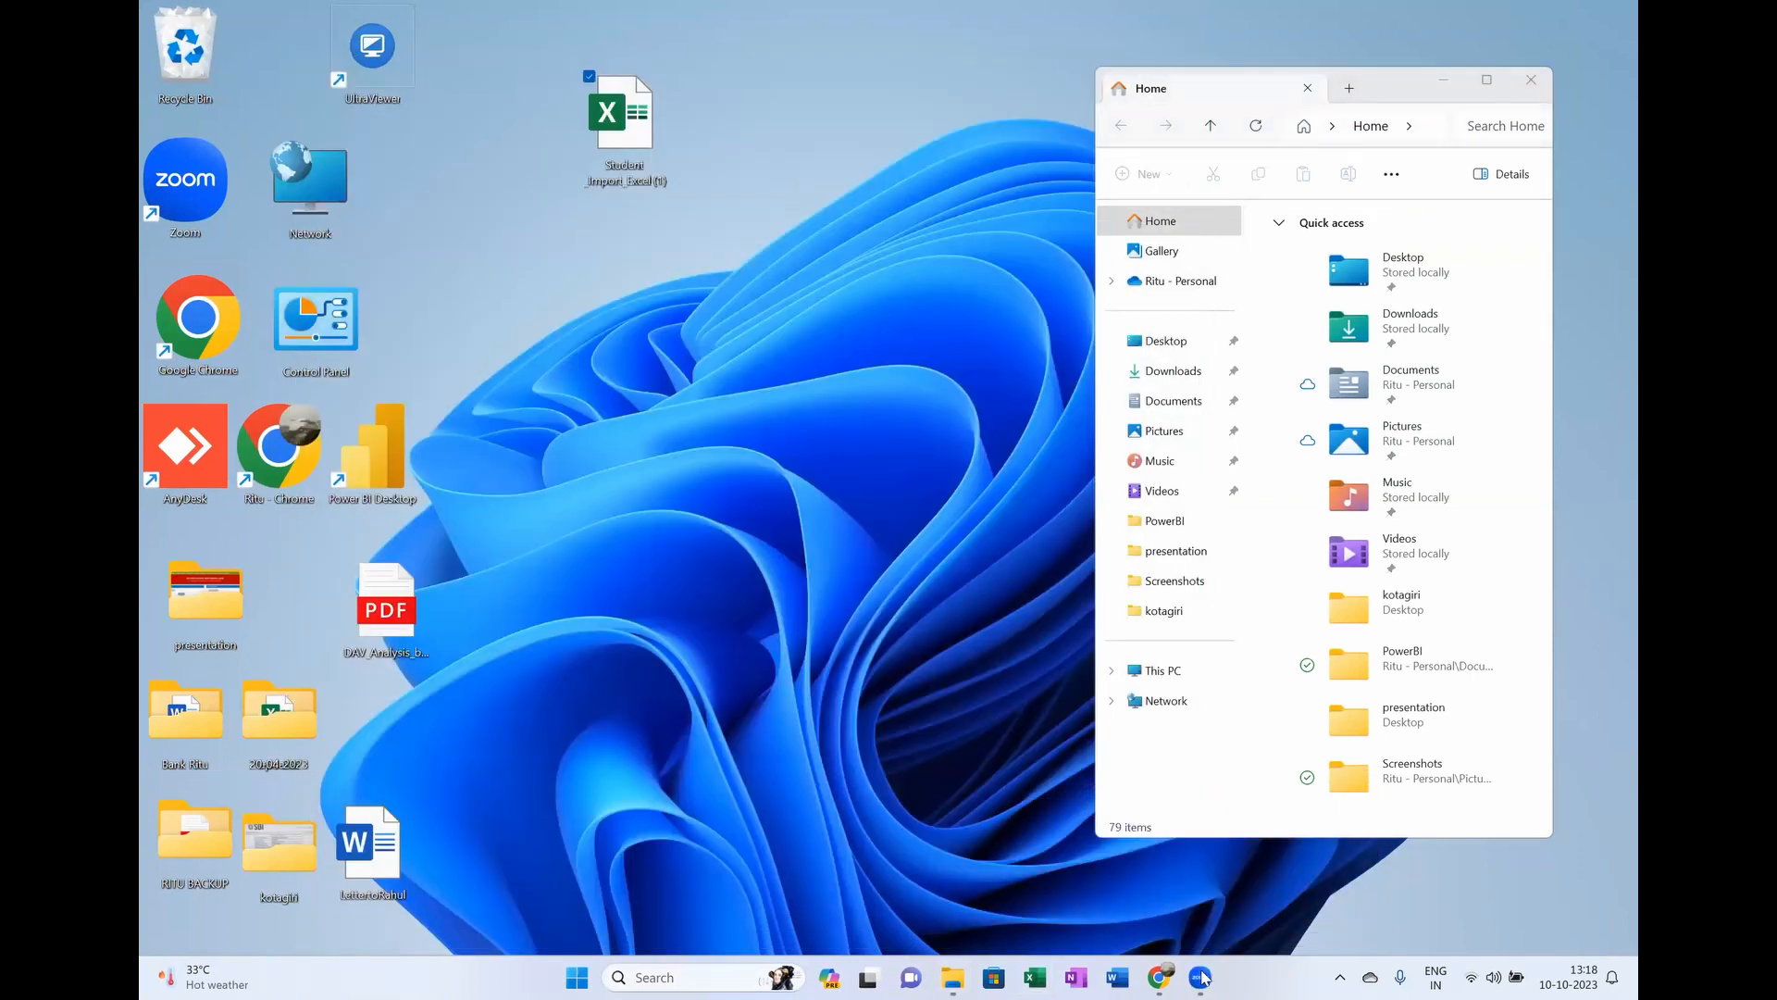
Step: Choose Student_Import_Excel (1) in the Import Student dialog and import it with Import Excel
{"action": "left_click", "coordinate": [1119, 907]}
{"action": "left_click", "coordinate": [1159, 977]}
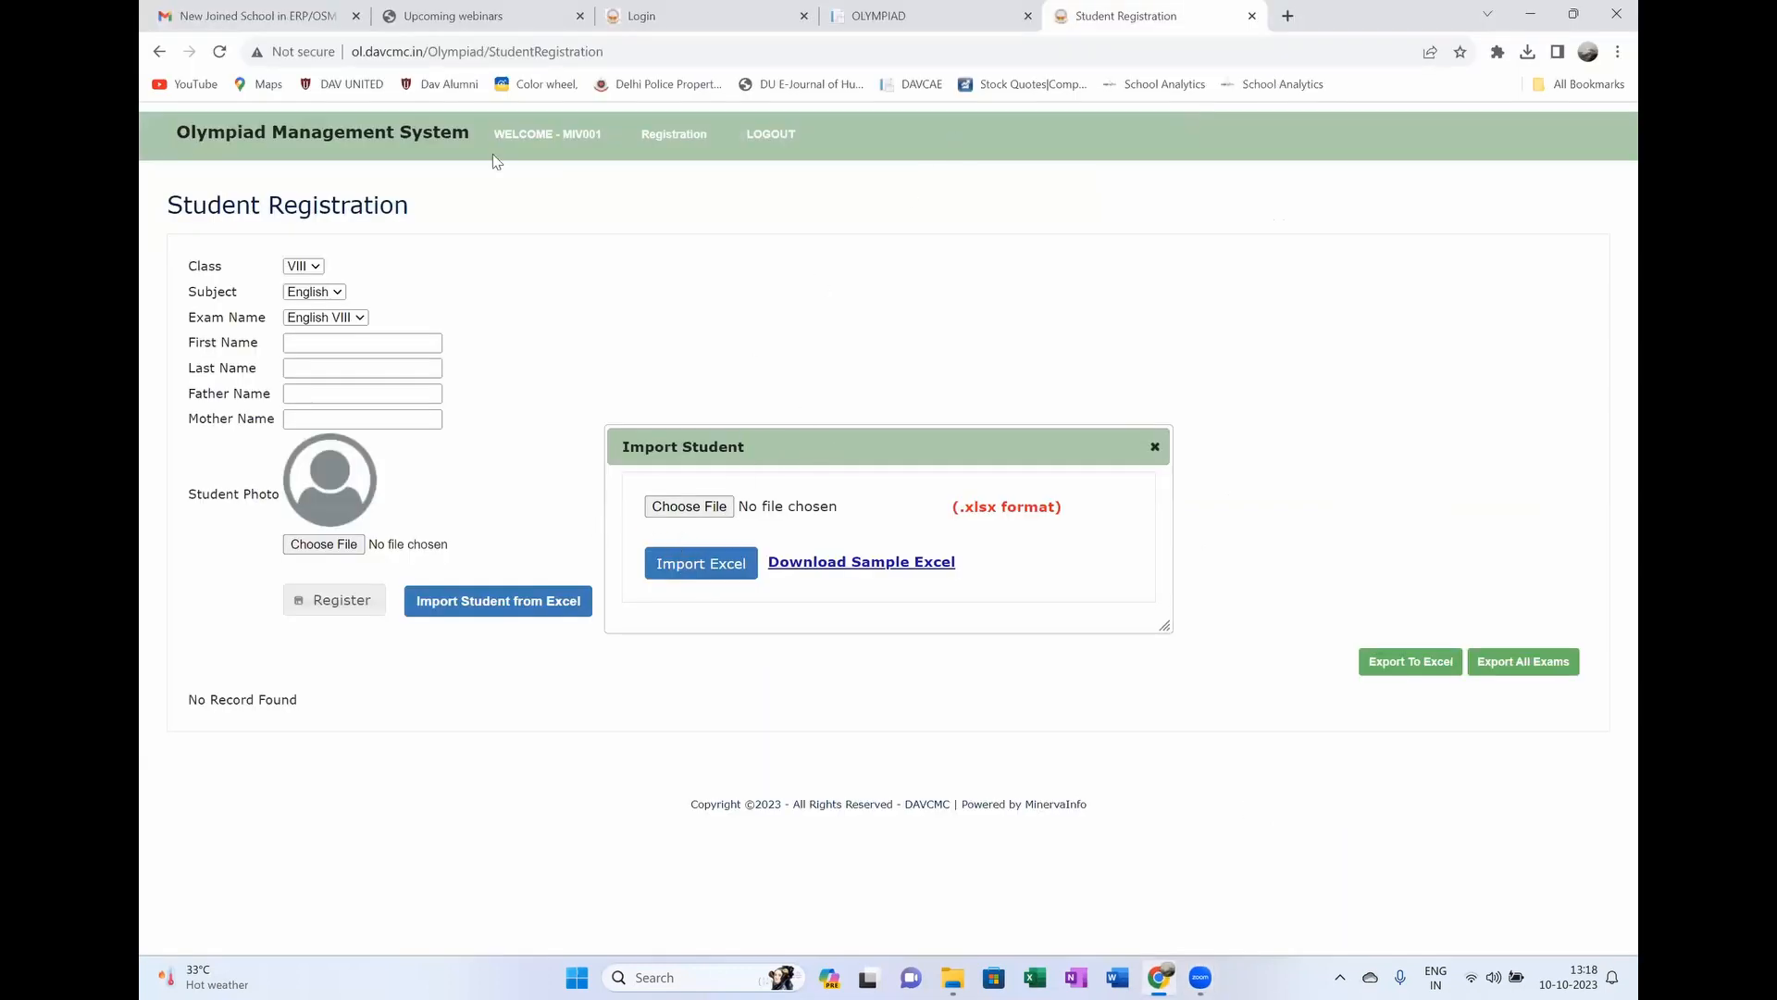
{"action": "left_click", "coordinate": [687, 506]}
{"action": "left_click", "coordinate": [430, 156]}
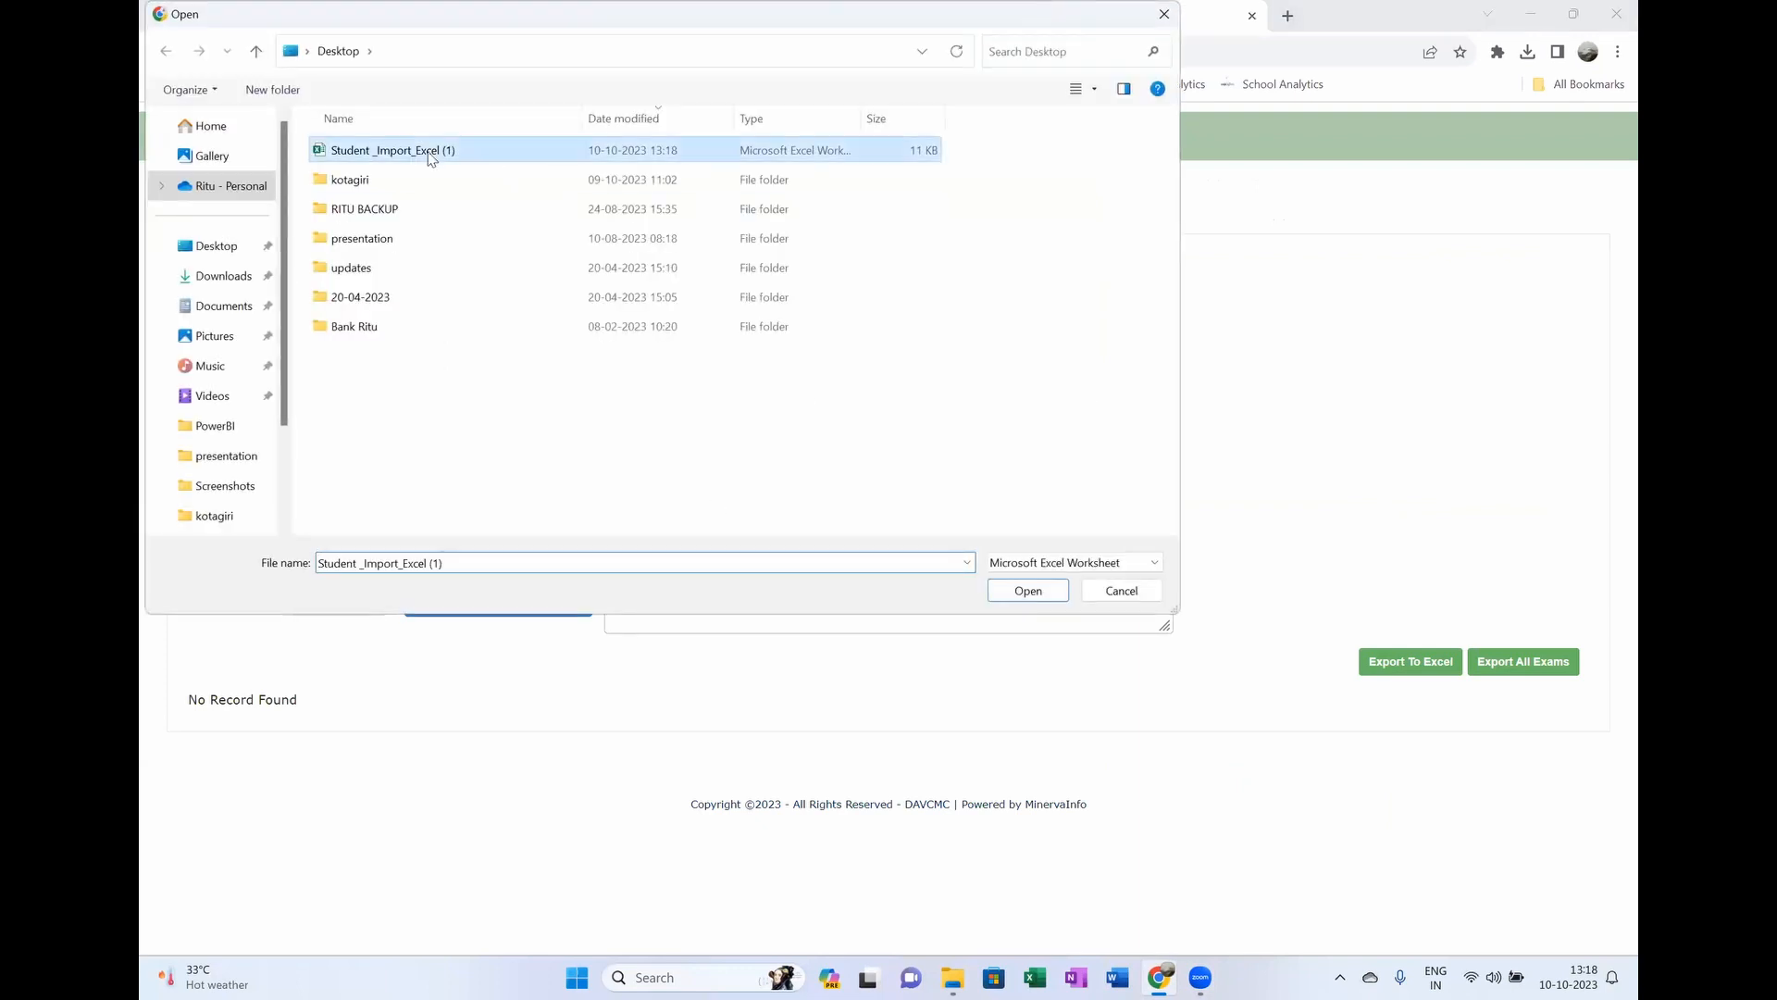
{"action": "double_click", "coordinate": [430, 156]}
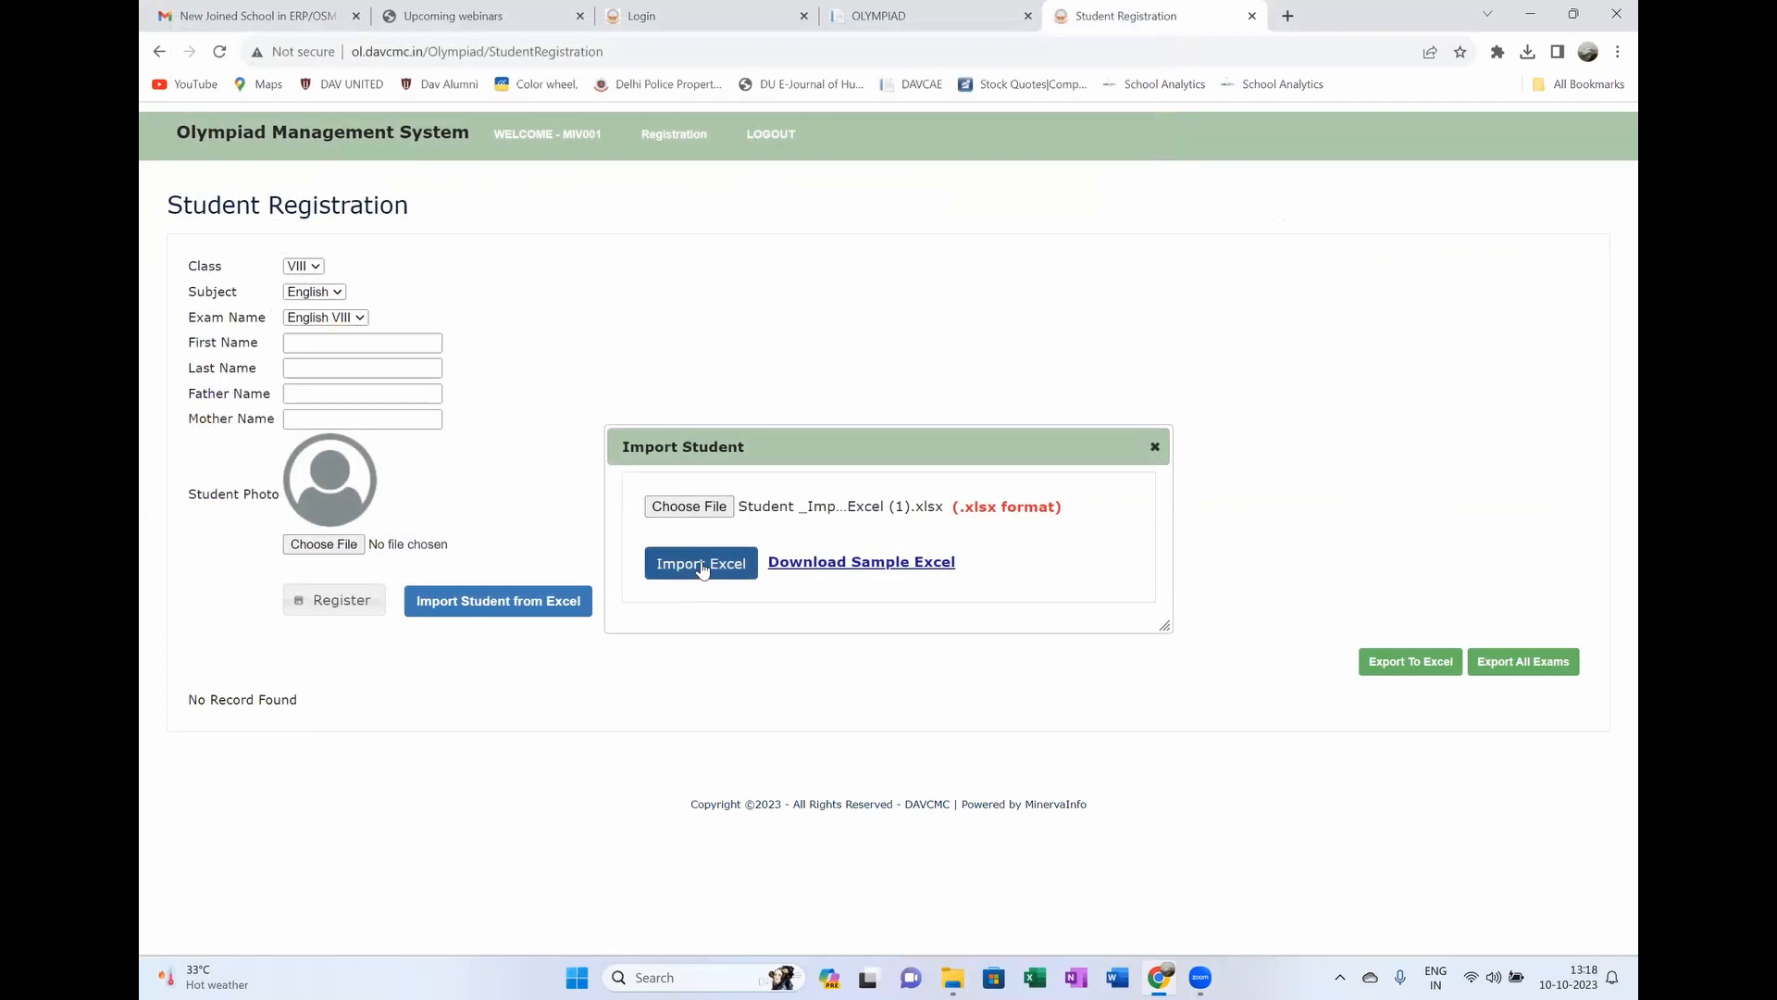
{"action": "left_click", "coordinate": [698, 566]}
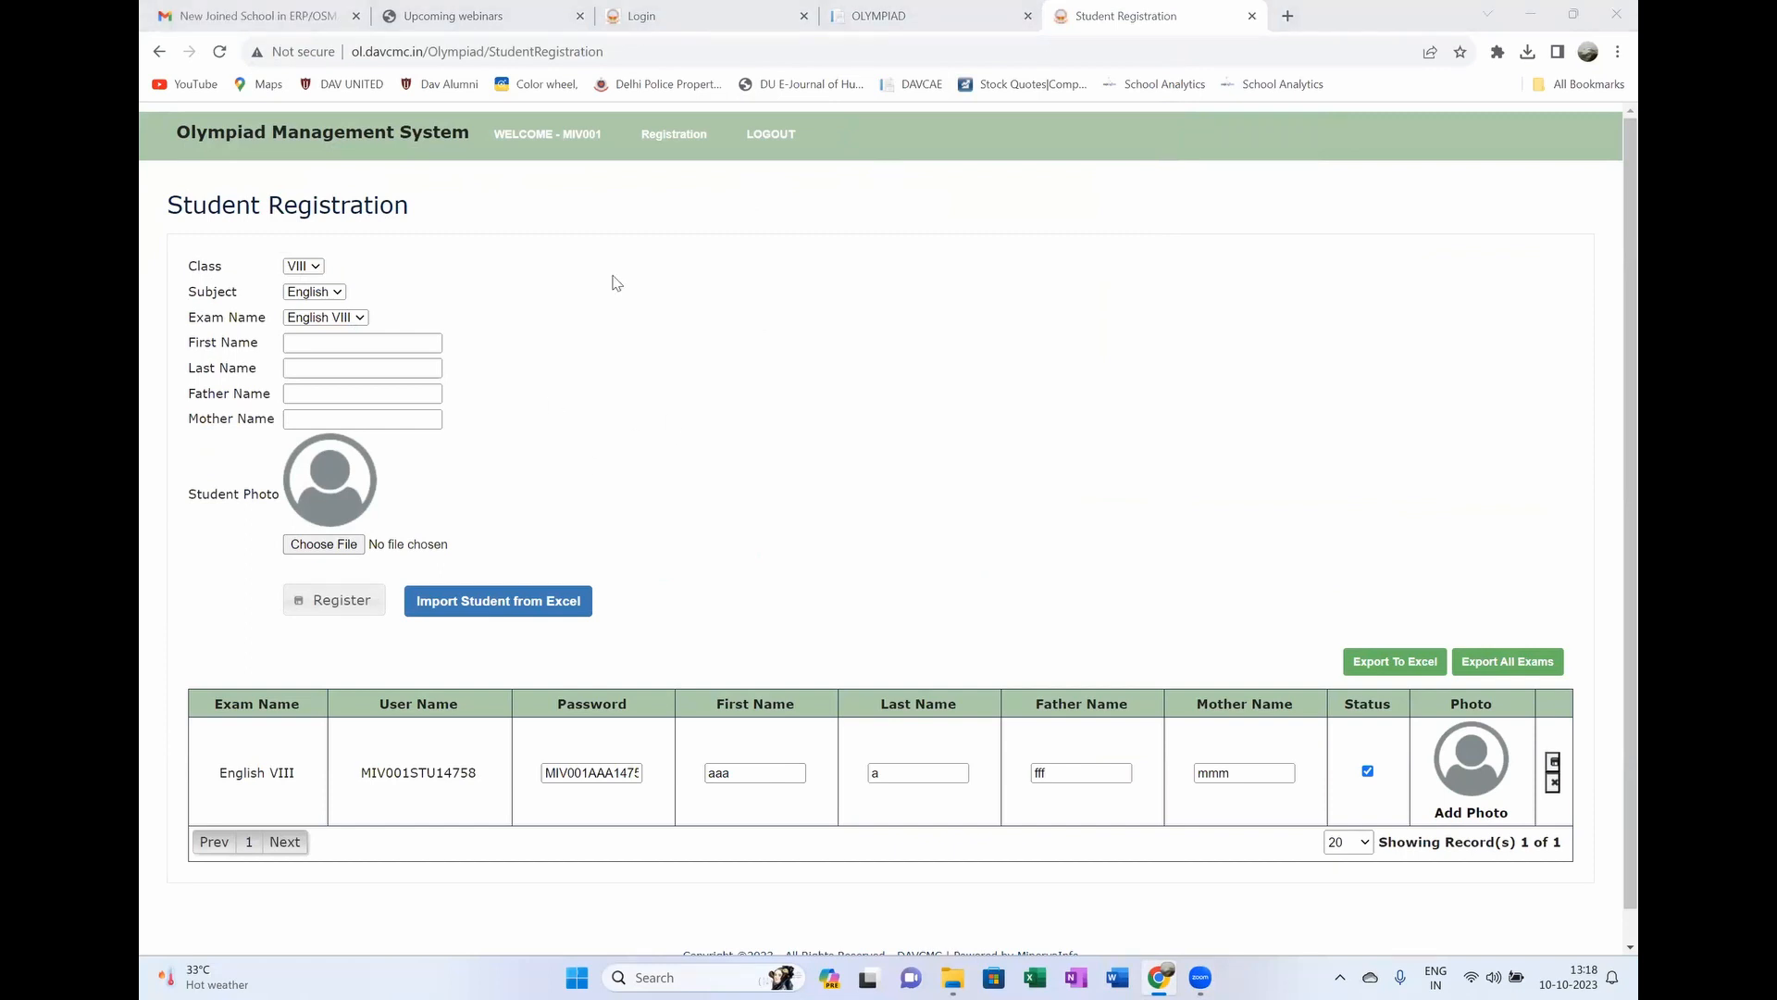
Step: Reload the Student Registration page and reopen the Import Student dialog
{"action": "mouse_move", "coordinate": [665, 129]}
{"action": "left_click", "coordinate": [653, 235]}
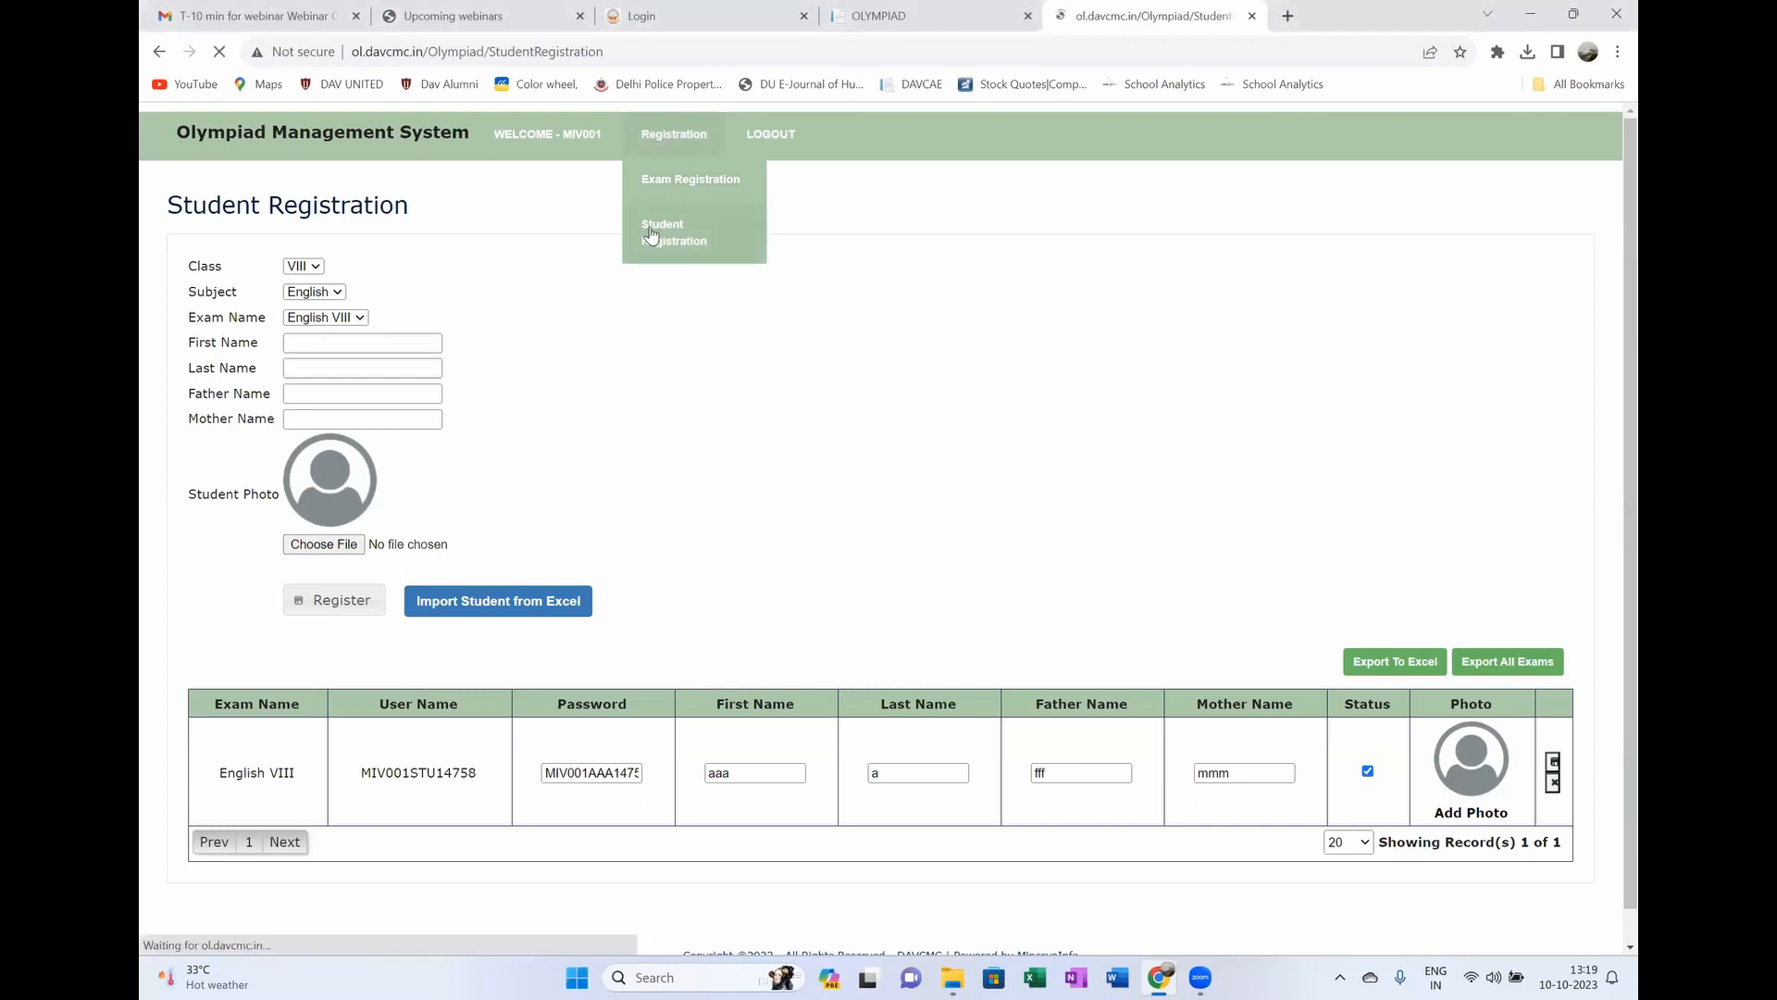
{"action": "left_click", "coordinate": [525, 610]}
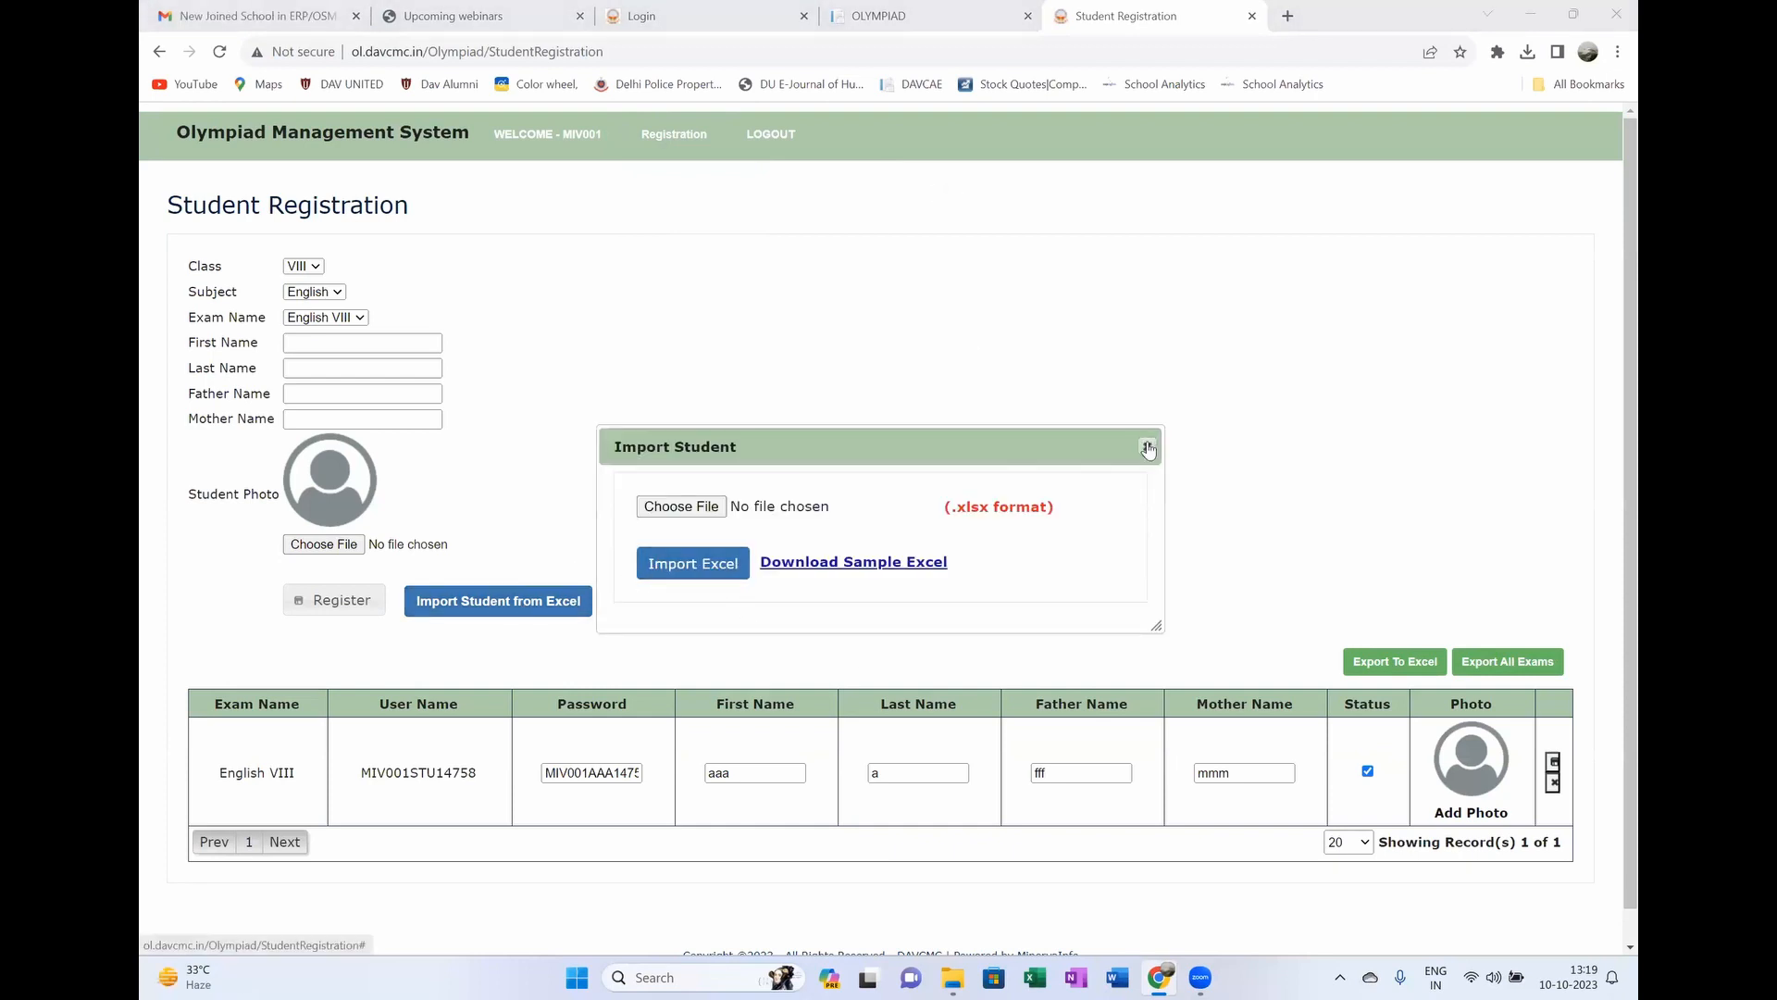
{"action": "left_click", "coordinate": [1148, 449]}
{"action": "mouse_move", "coordinate": [693, 141]}
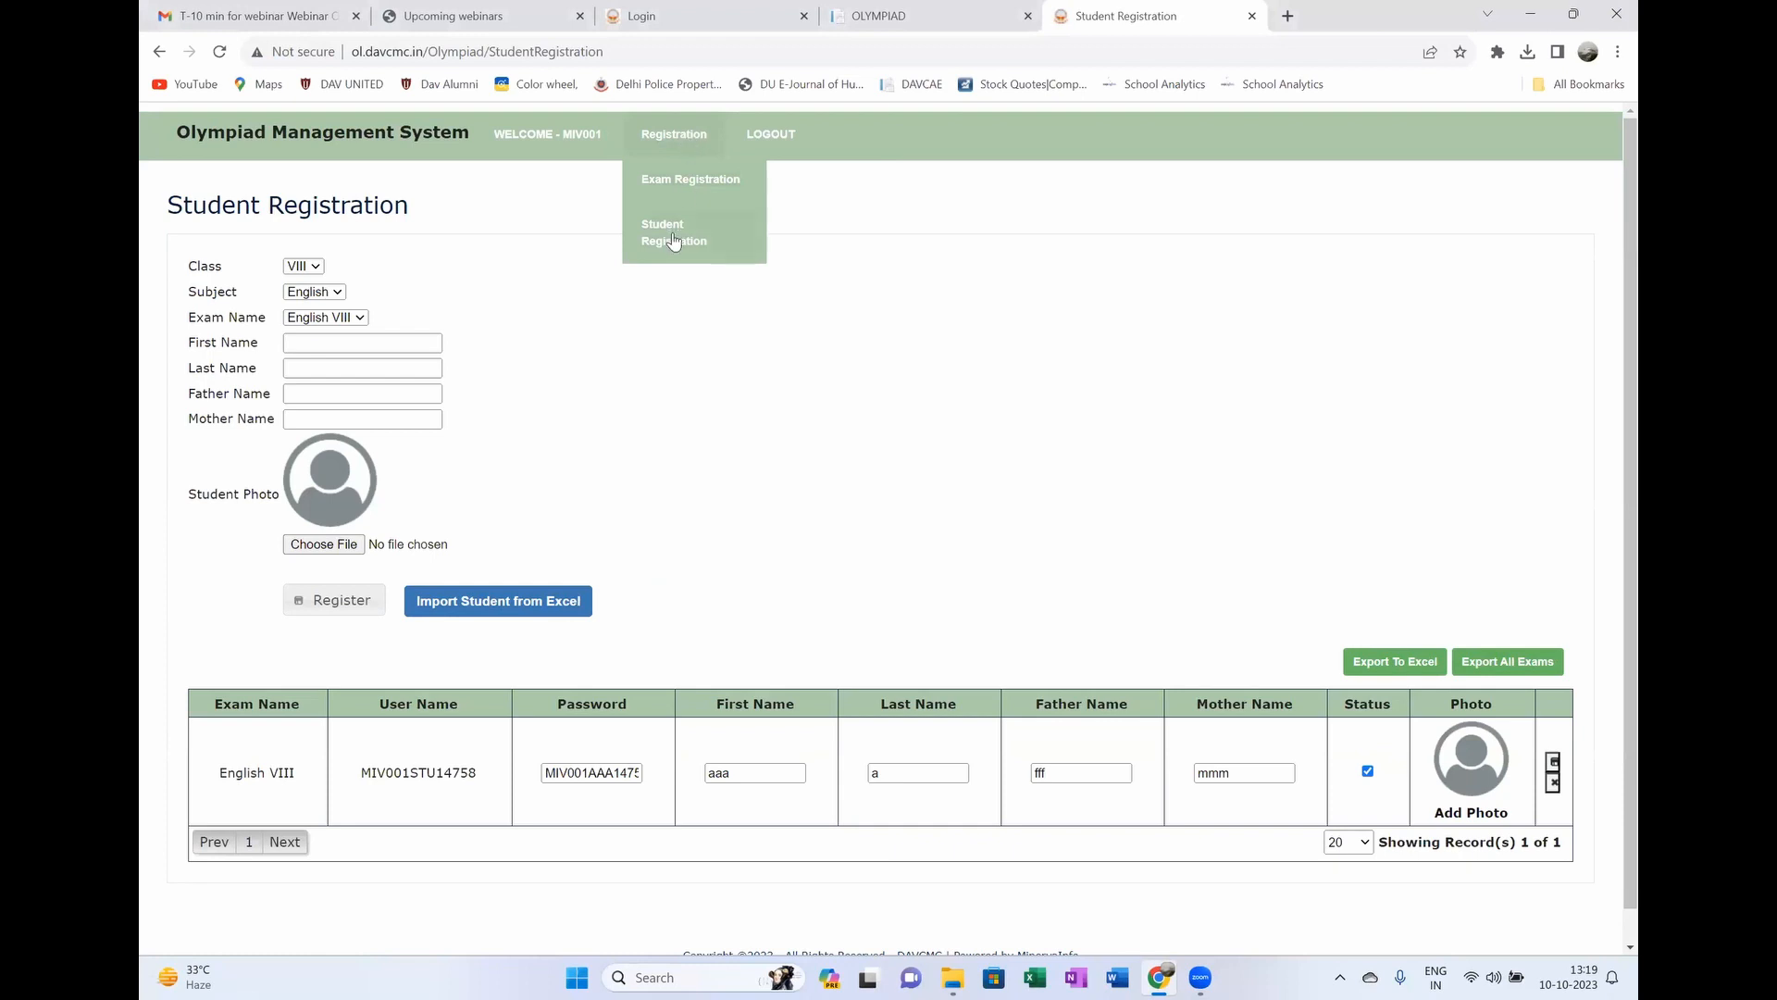
{"action": "left_click", "coordinate": [548, 602]}
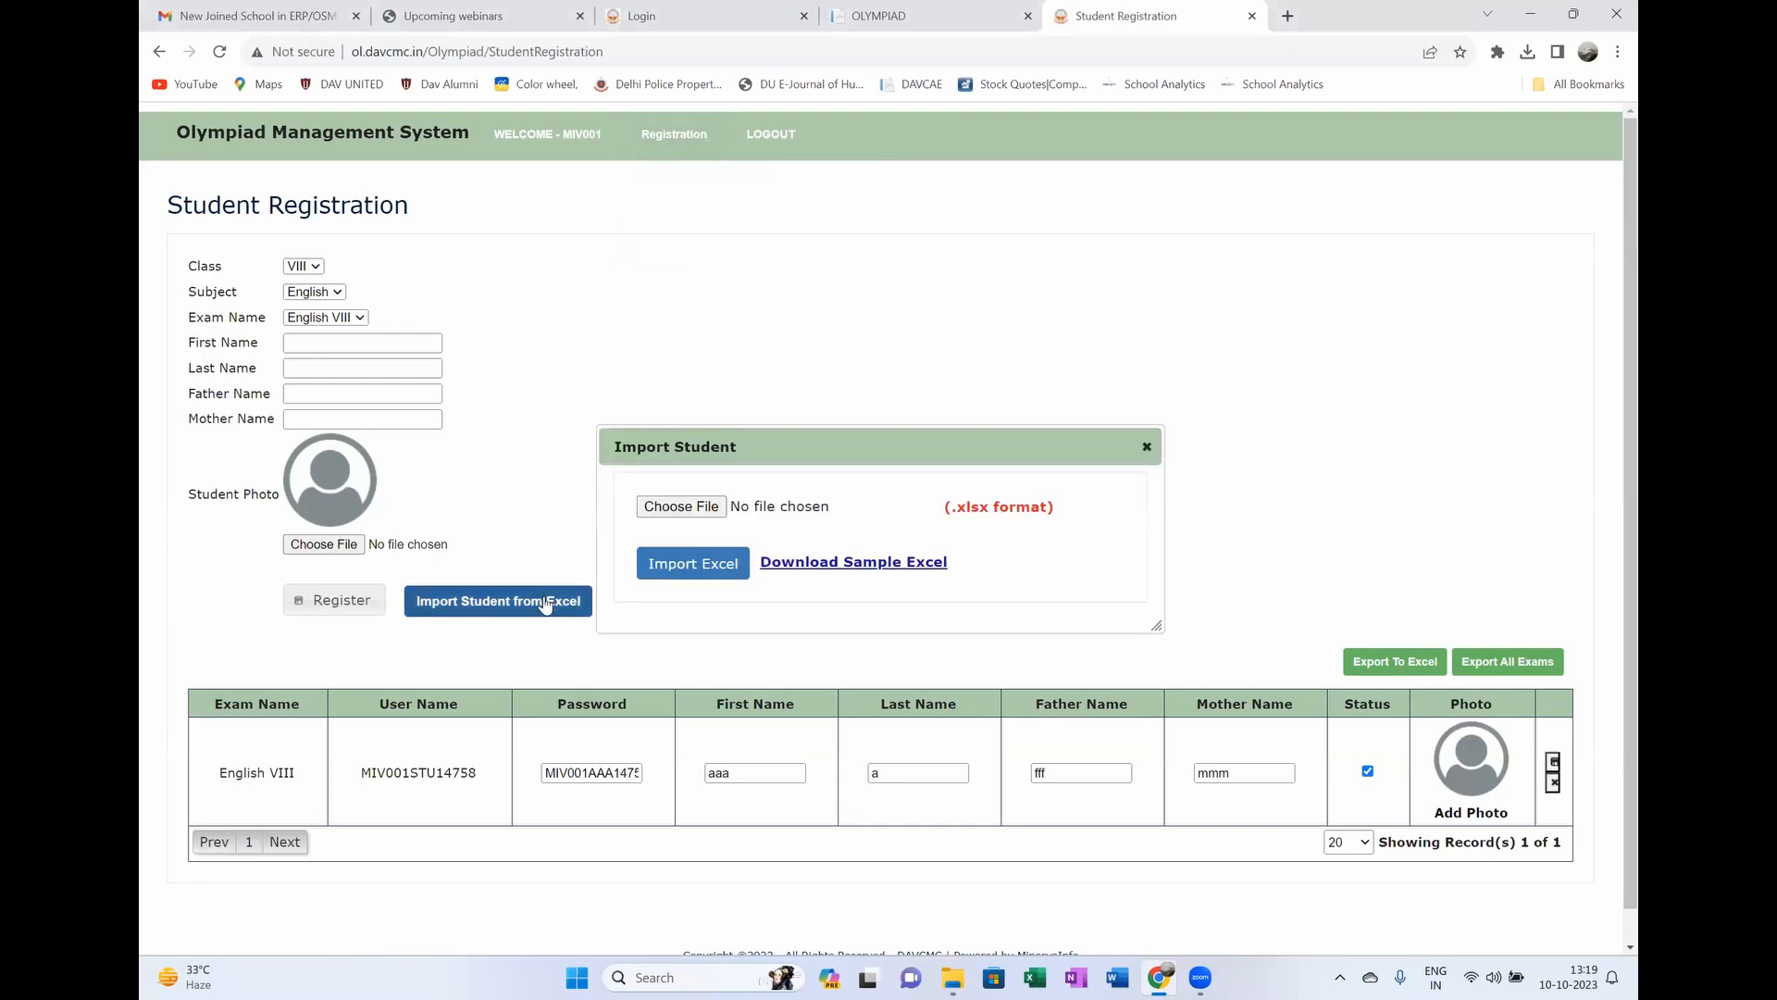
Step: Download the sample import spreadsheet and open Student _Import_Excel (4).xlsx in Excel
{"action": "left_click", "coordinate": [871, 562]}
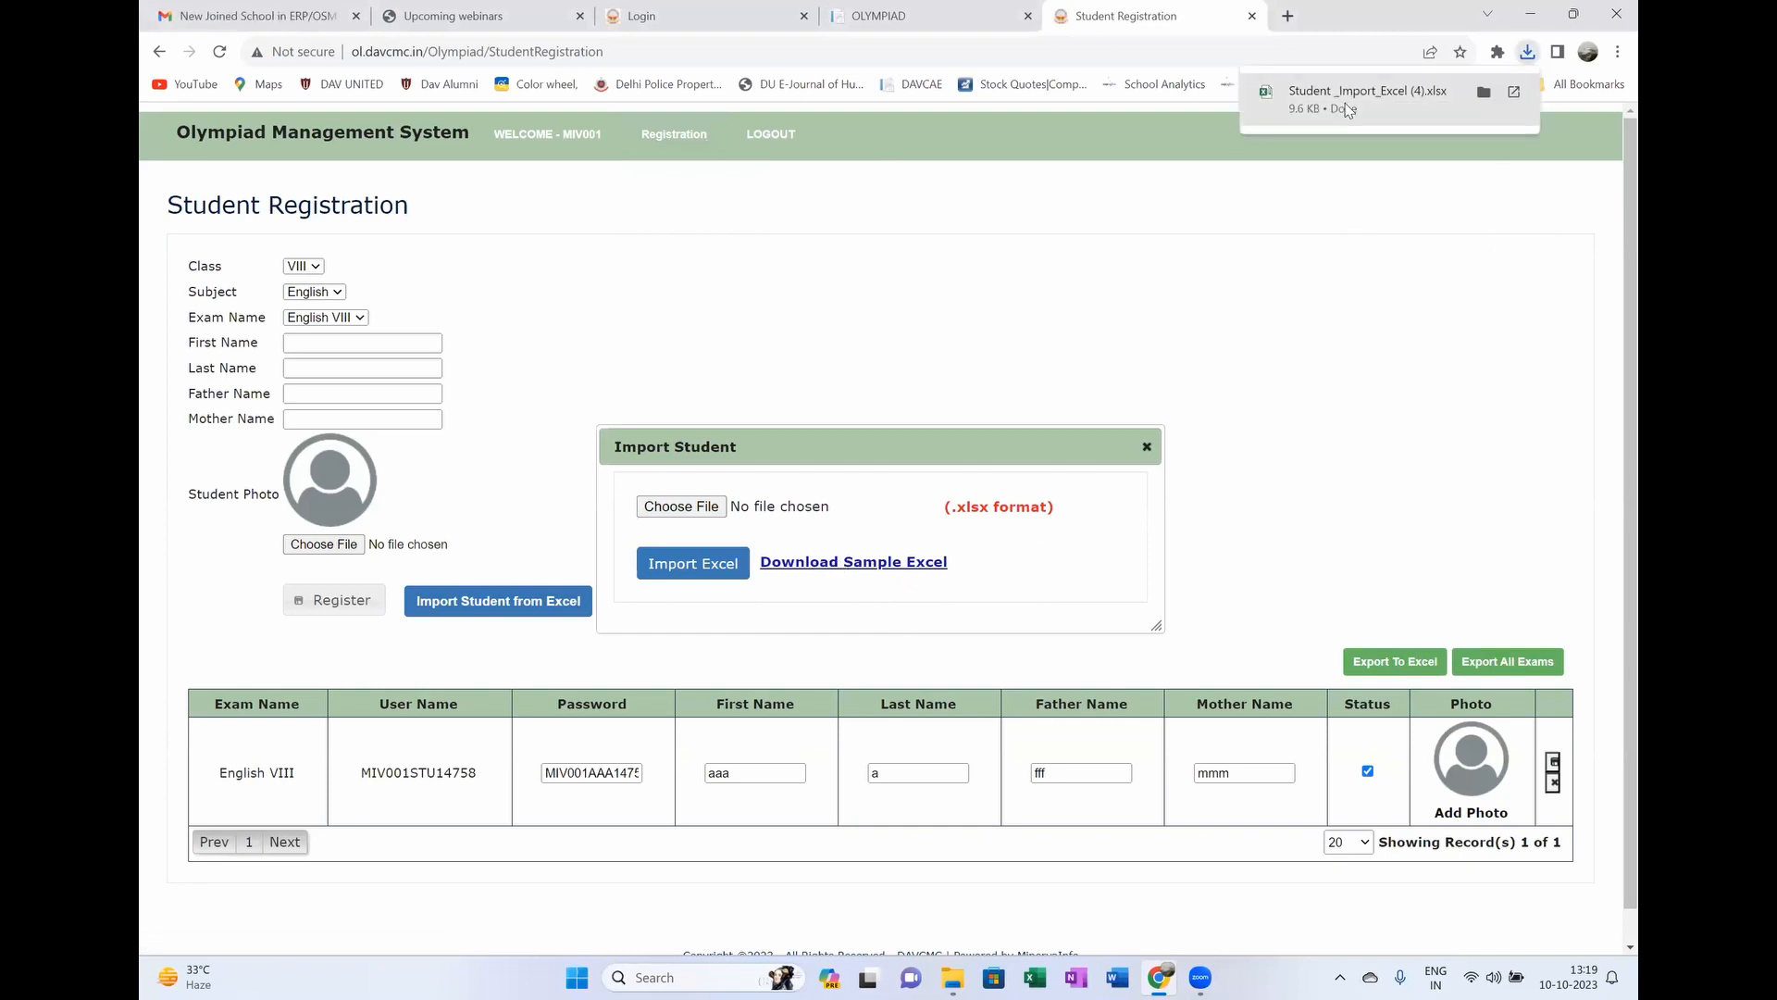
{"action": "left_click", "coordinate": [1350, 103]}
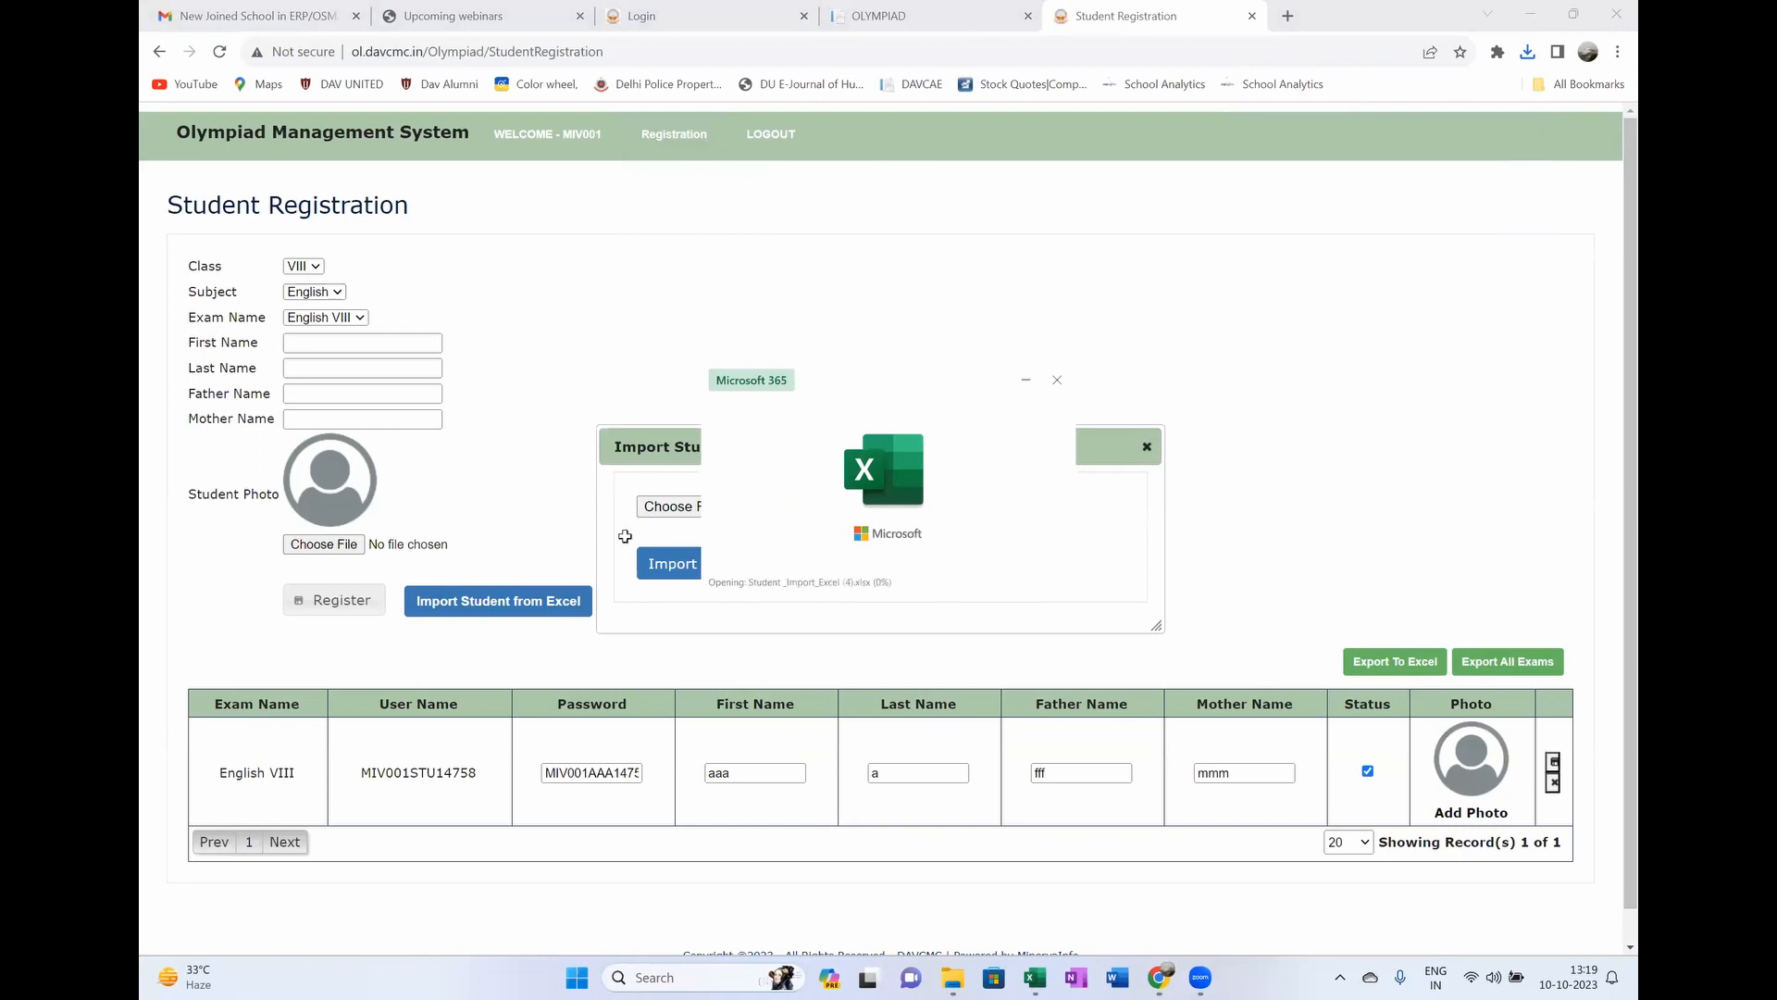
{"action": "left_click_drag", "start_coordinate": [367, 226], "coordinate": [367, 353]}
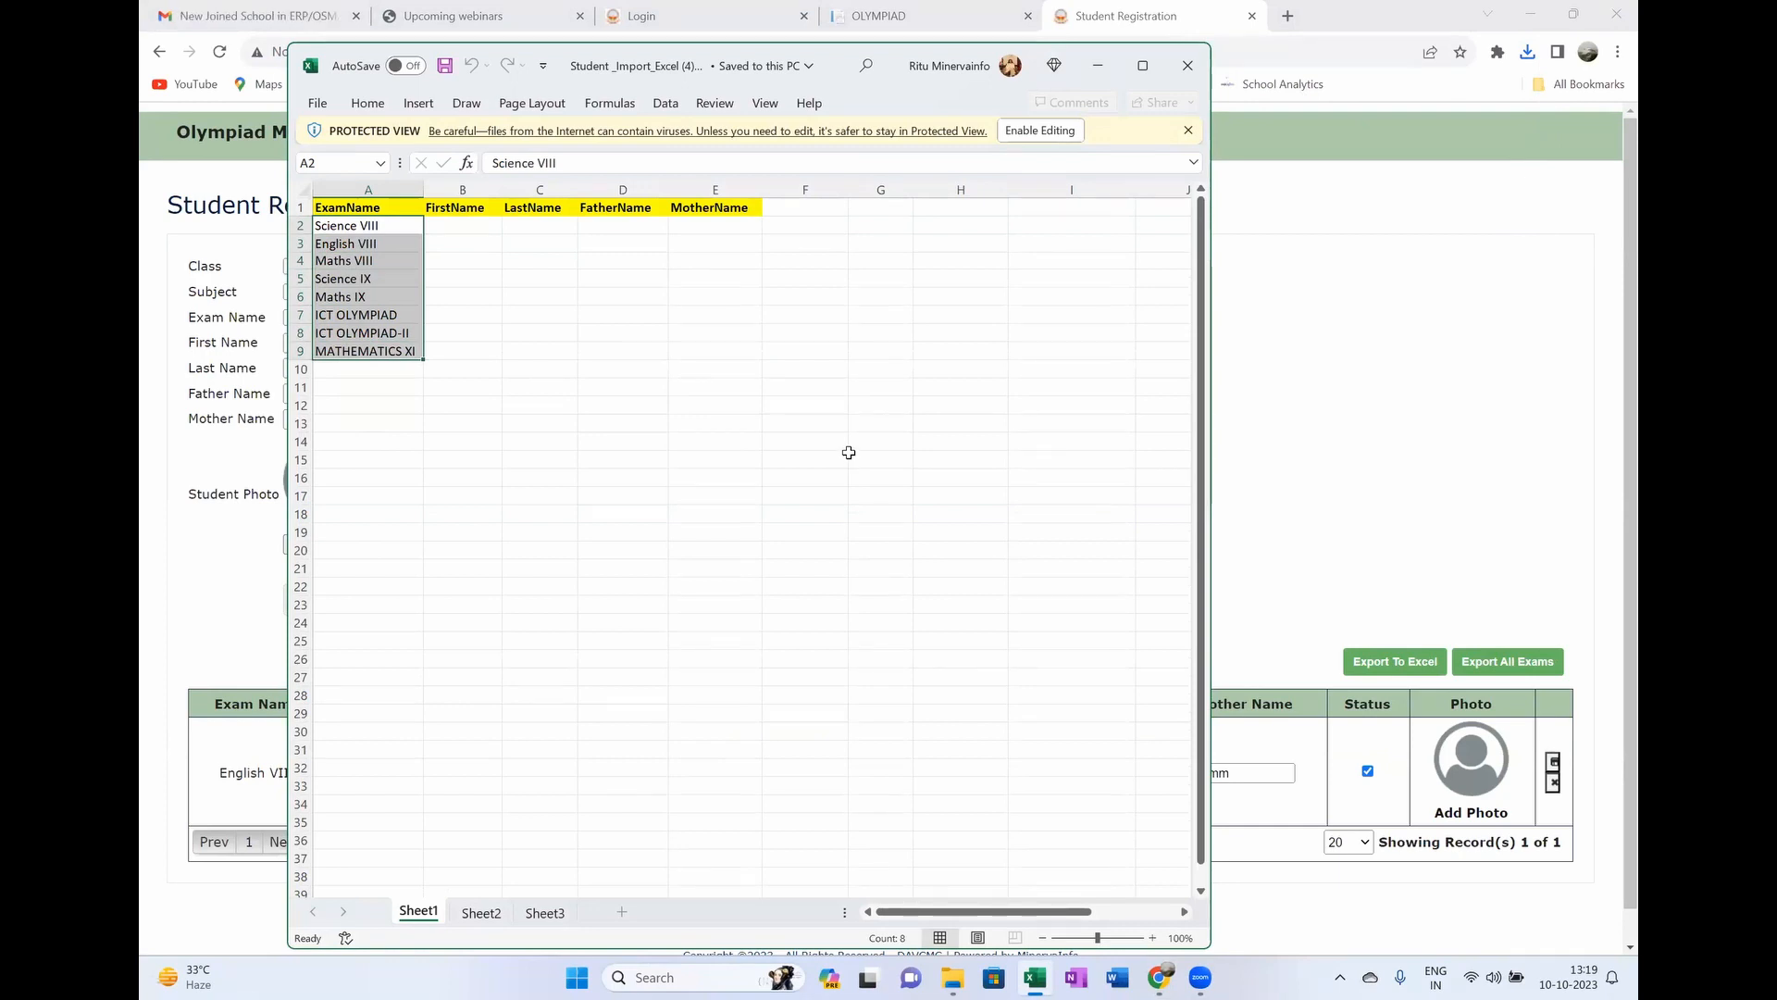
Step: Enable editing on Student _Import_Excel (4).xlsx, leave its exam rows unchanged, and close it
{"action": "left_click_drag", "start_coordinate": [366, 225], "coordinate": [357, 352]}
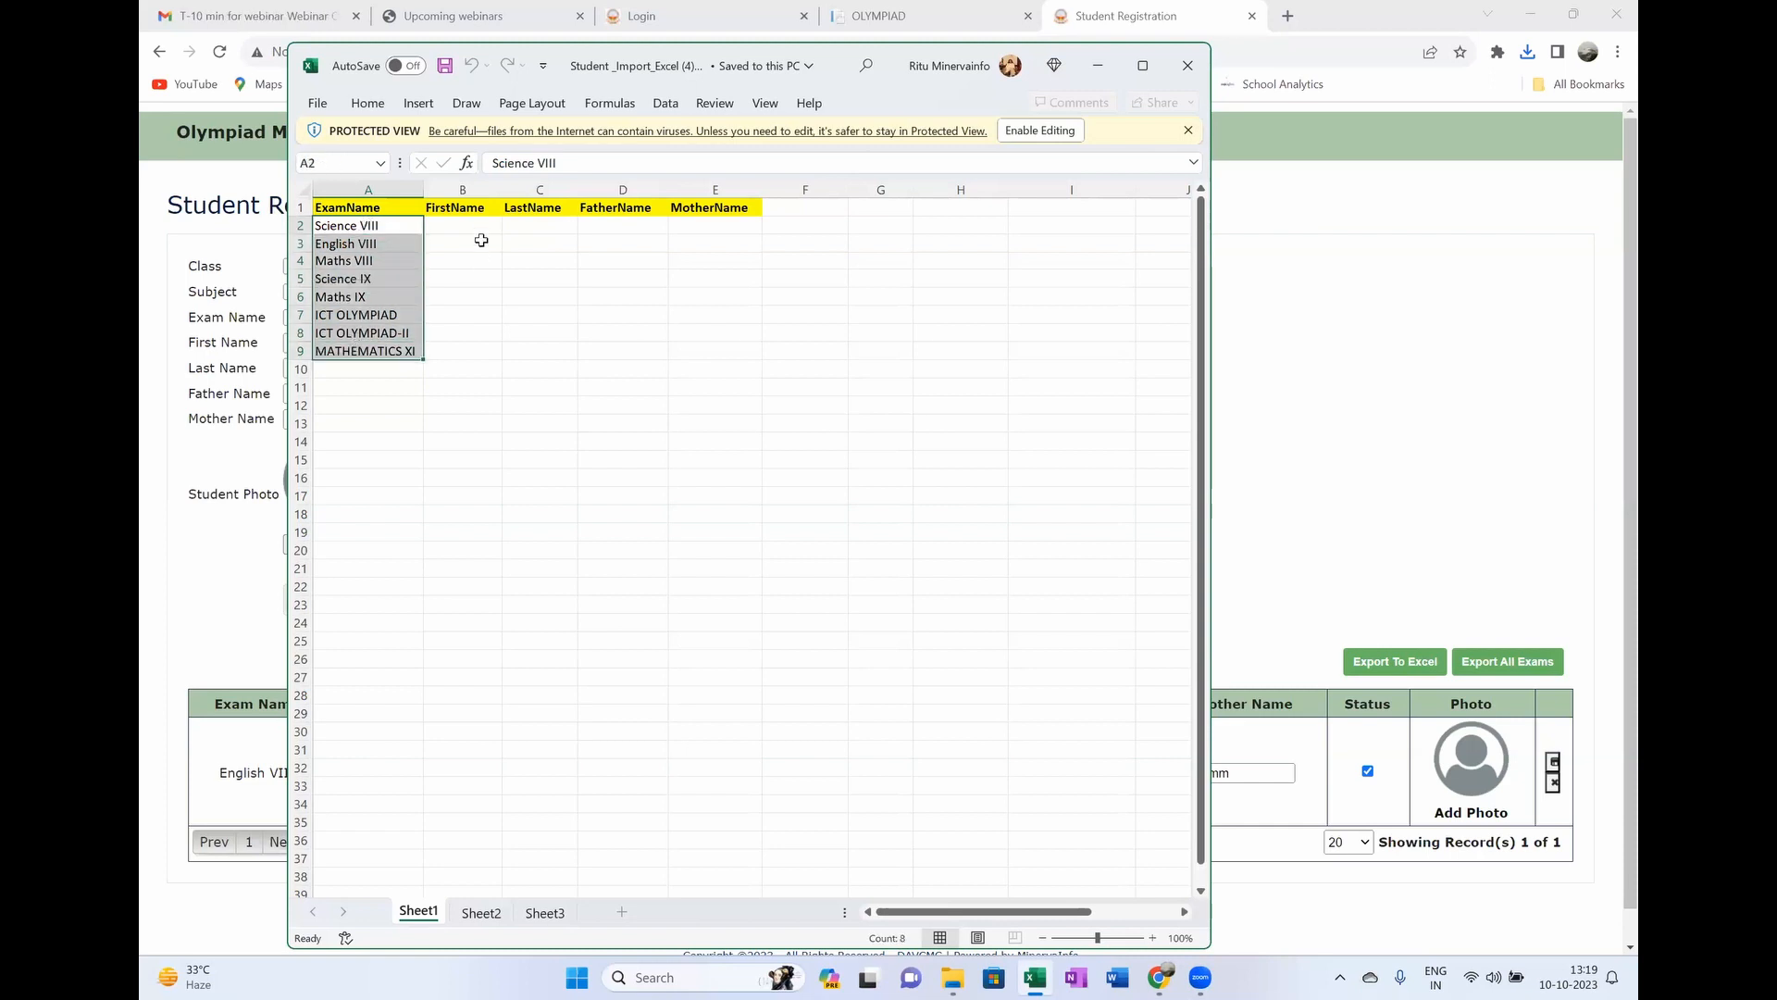
{"action": "right_click", "coordinate": [300, 244]}
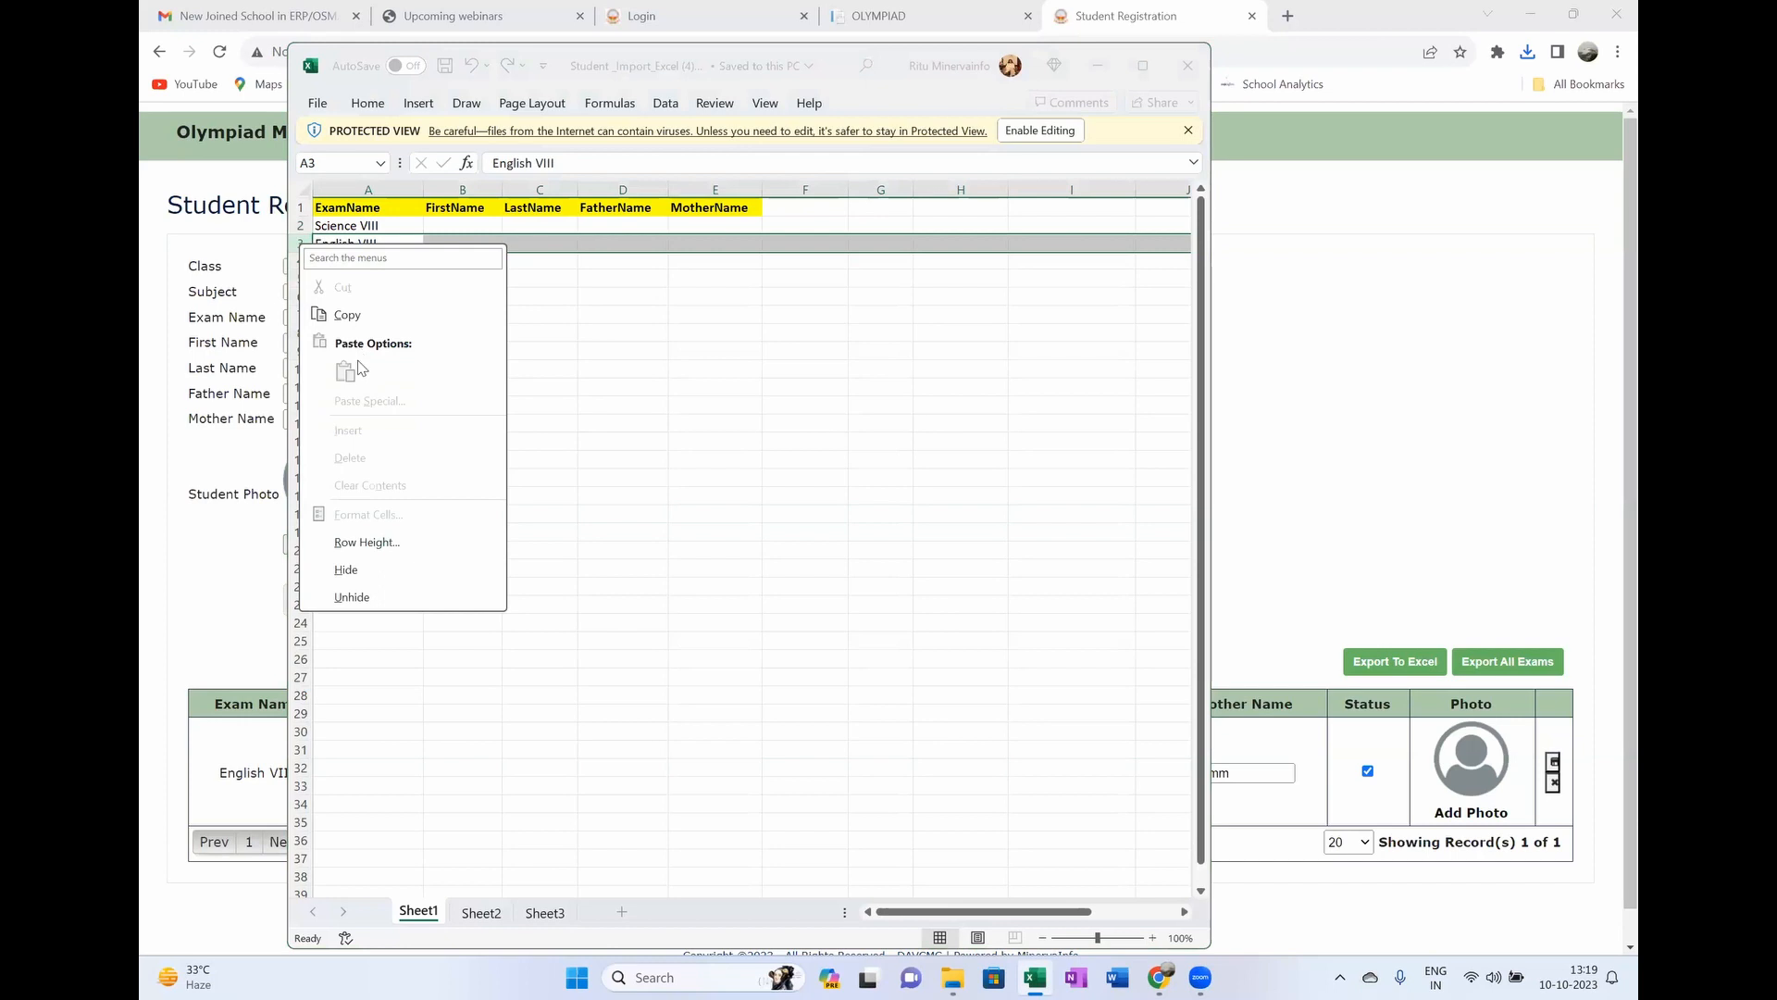
{"action": "left_click", "coordinate": [1035, 132]}
{"action": "left_click", "coordinate": [1035, 133]}
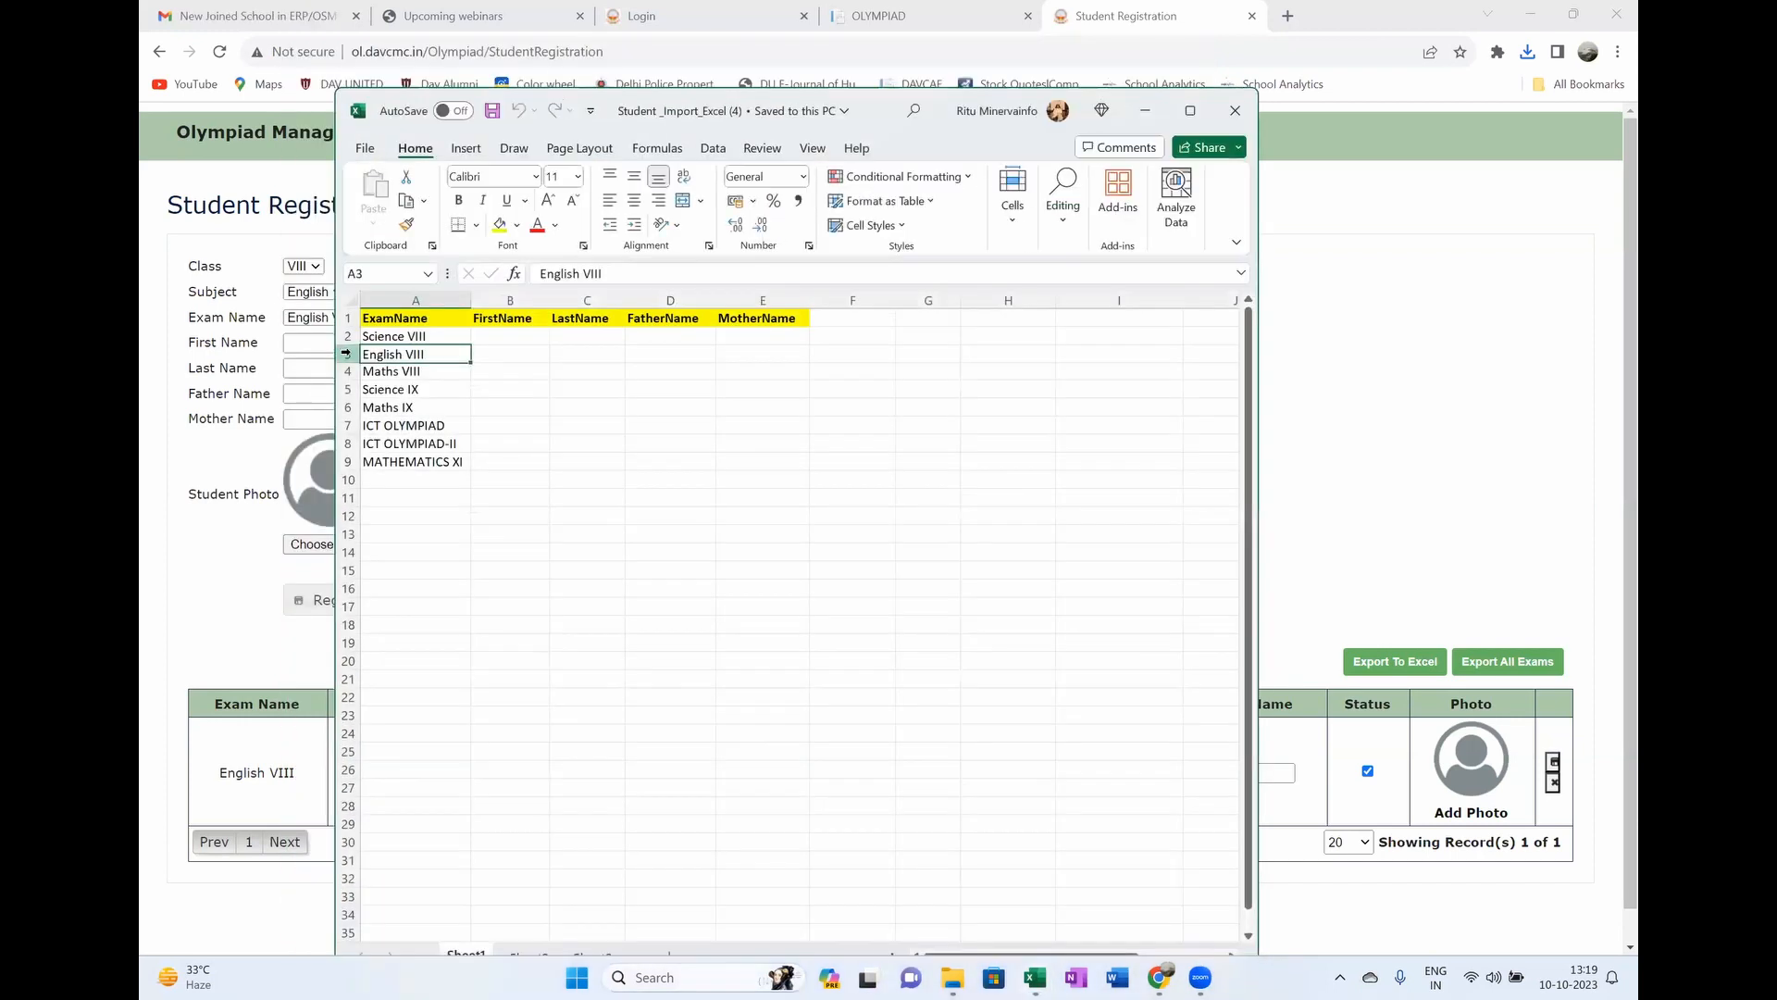
{"action": "right_click", "coordinate": [348, 352]}
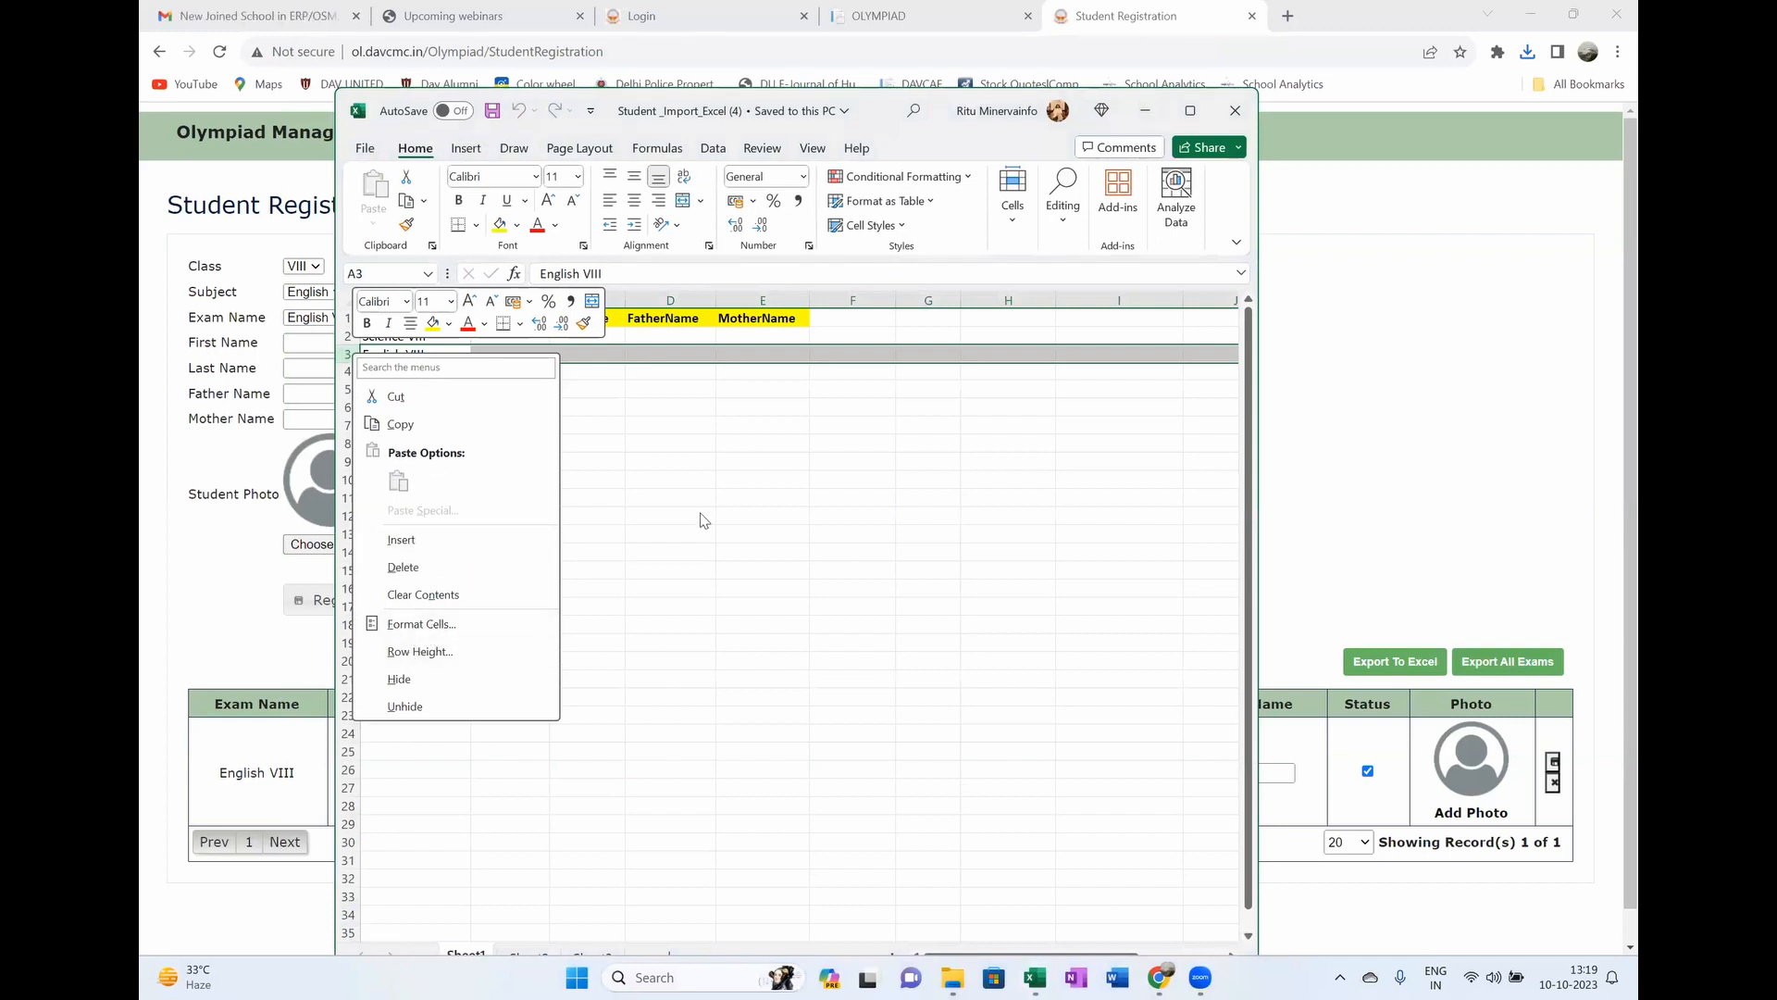
{"action": "left_click", "coordinate": [704, 520]}
{"action": "left_click_drag", "start_coordinate": [437, 353], "coordinate": [796, 375]}
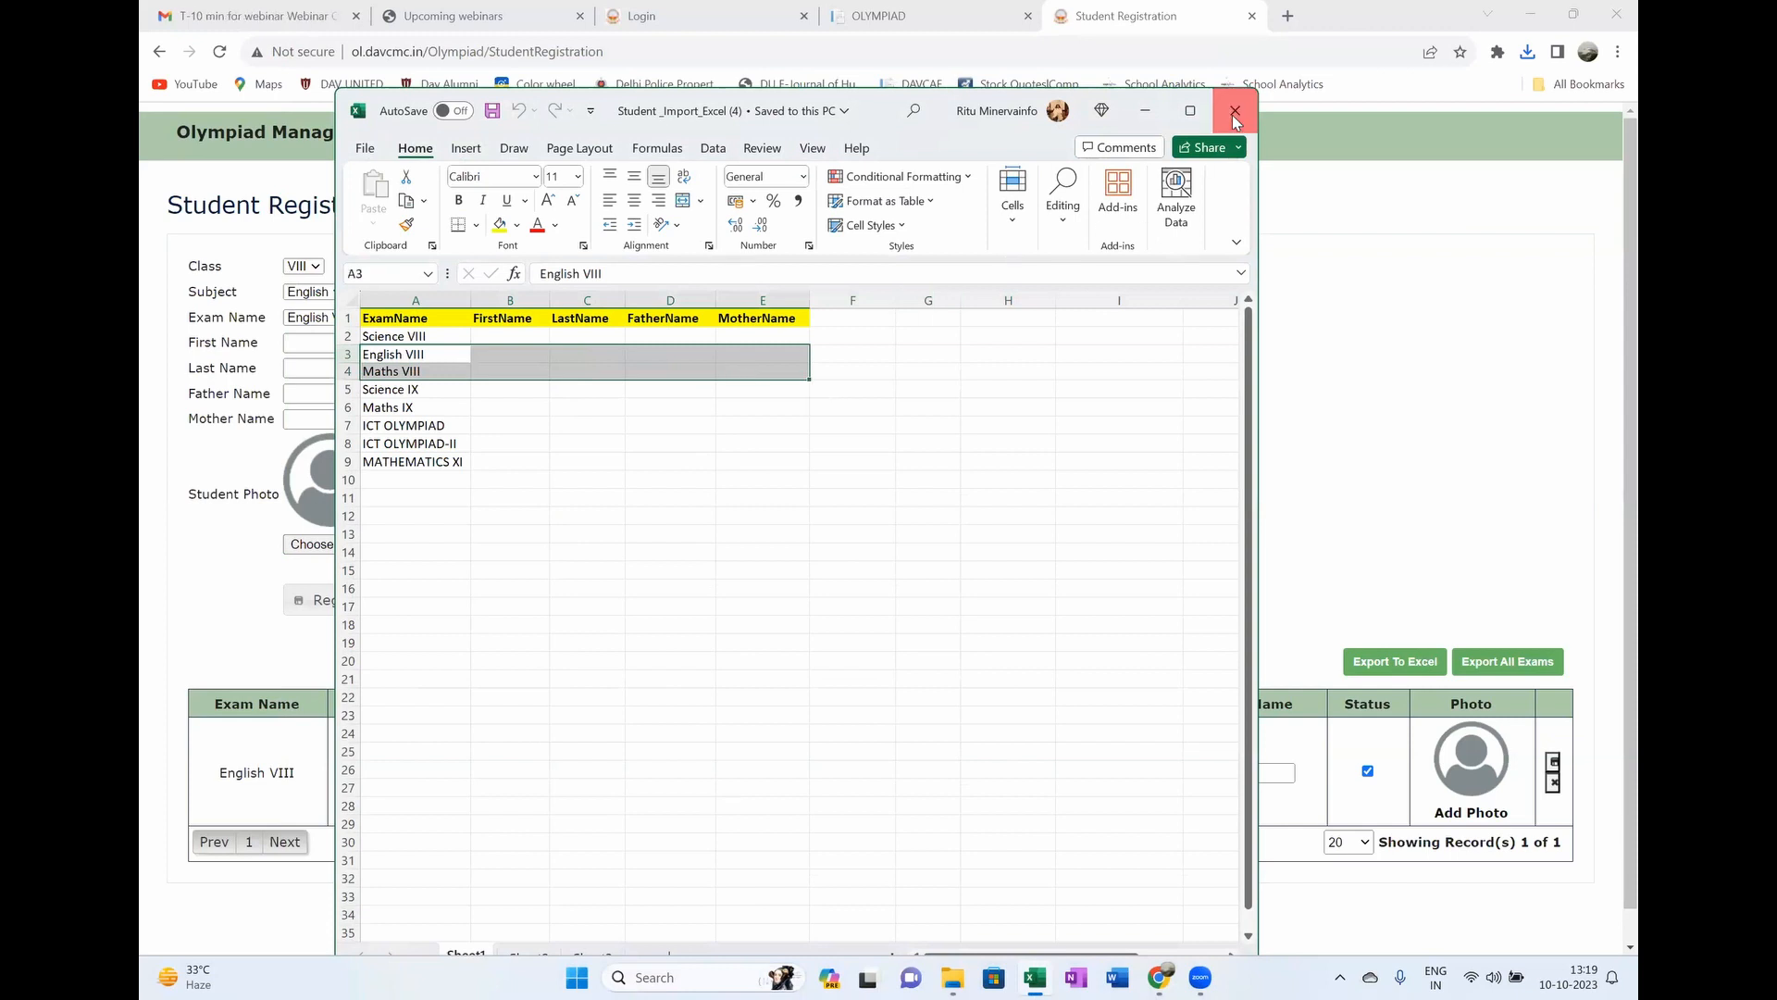
{"action": "left_click", "coordinate": [1234, 112]}
{"action": "scroll", "coordinate": [1330, 501], "scroll_direction": "down", "scroll_amount": 1}
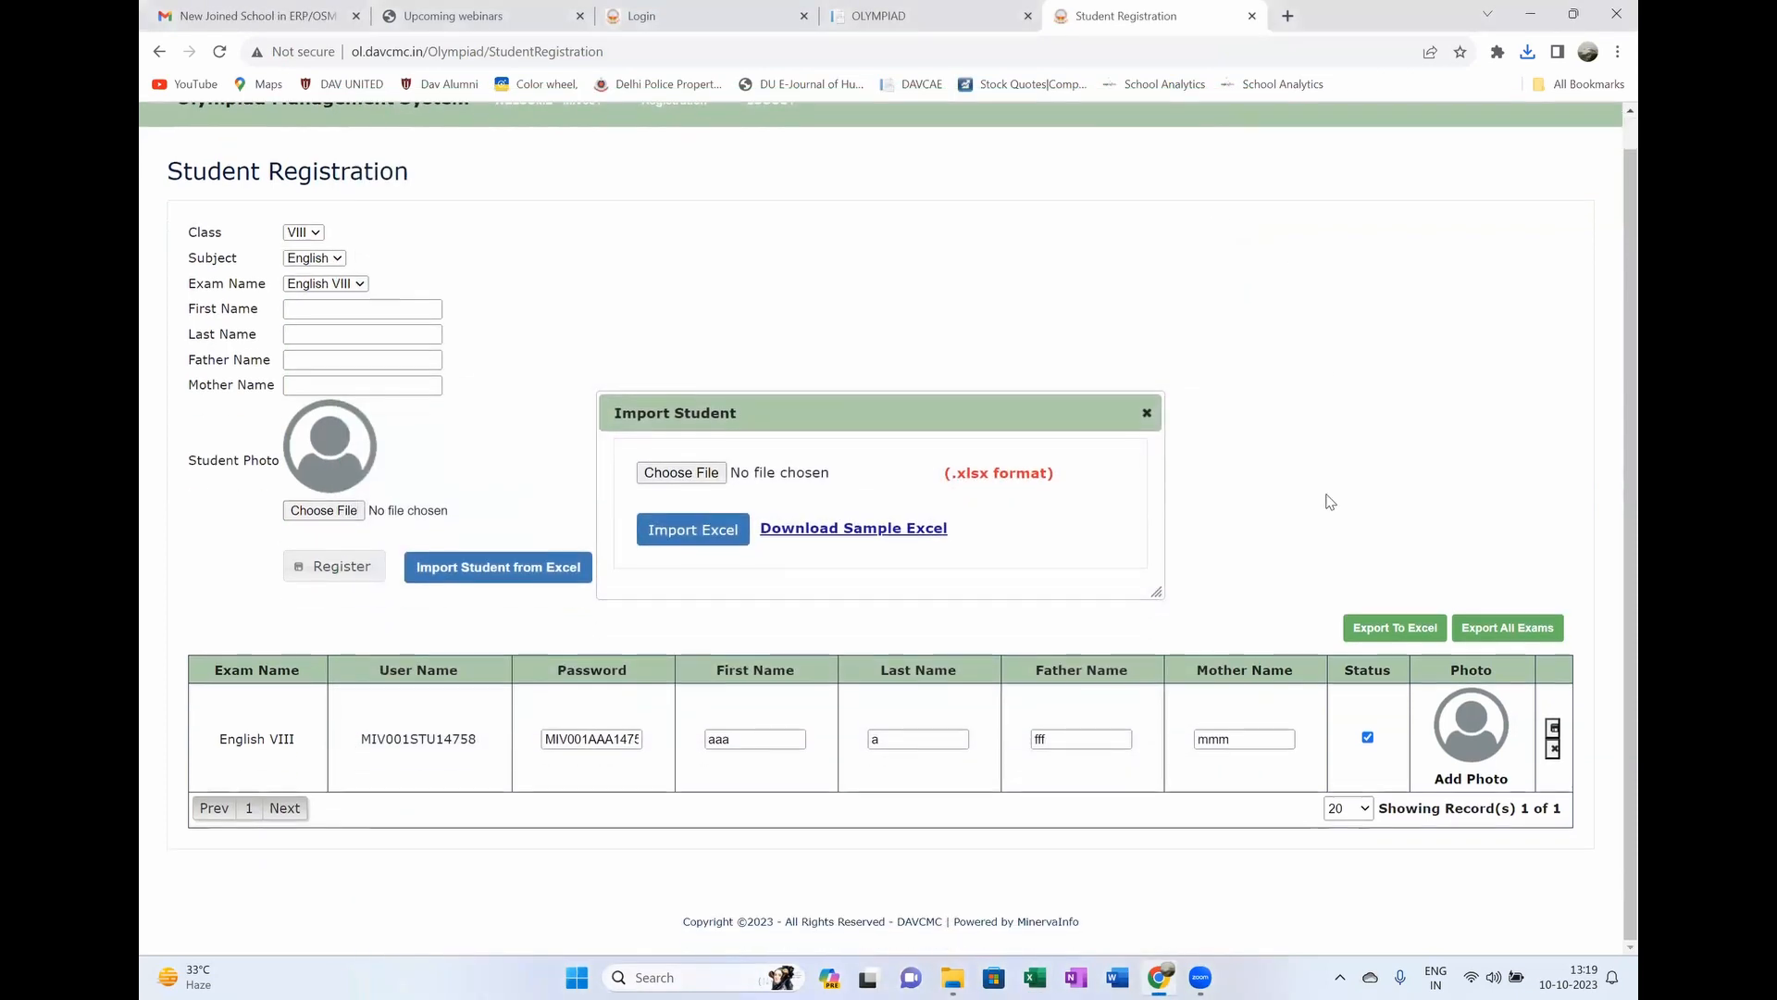
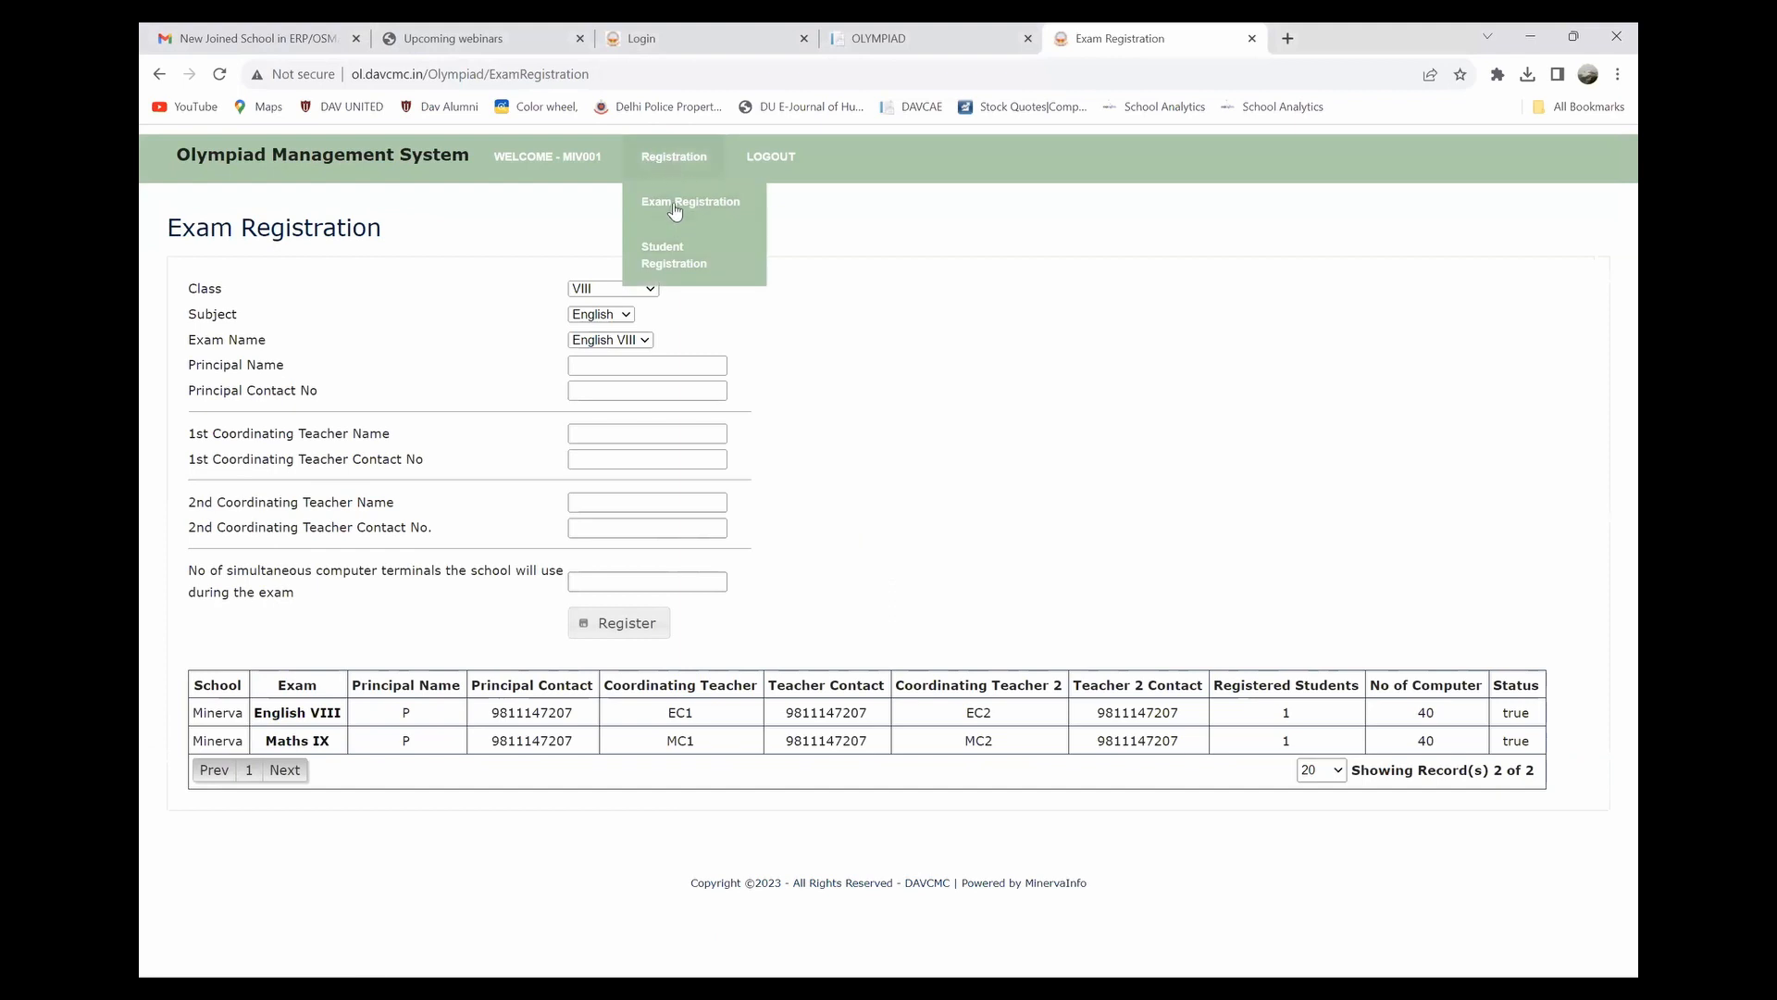
Step: Revisit the Exam Registration page, then go to the Student Registration page
{"action": "left_click", "coordinate": [675, 211]}
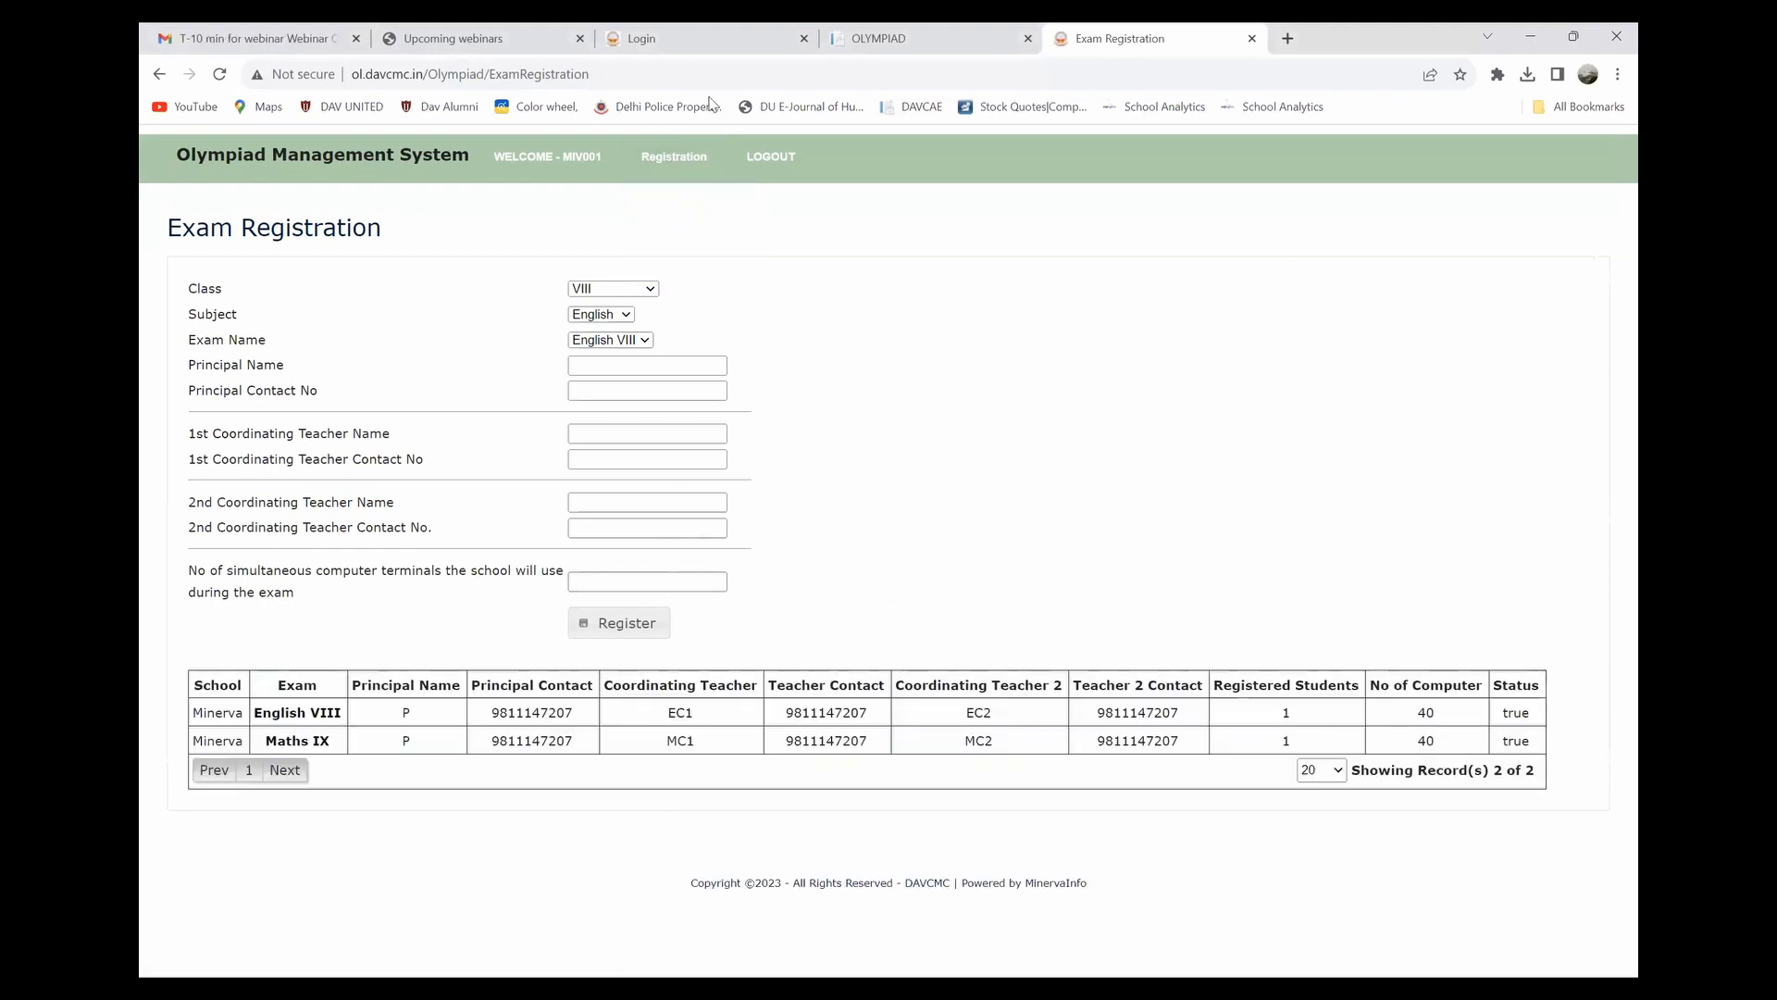
{"action": "mouse_move", "coordinate": [694, 159]}
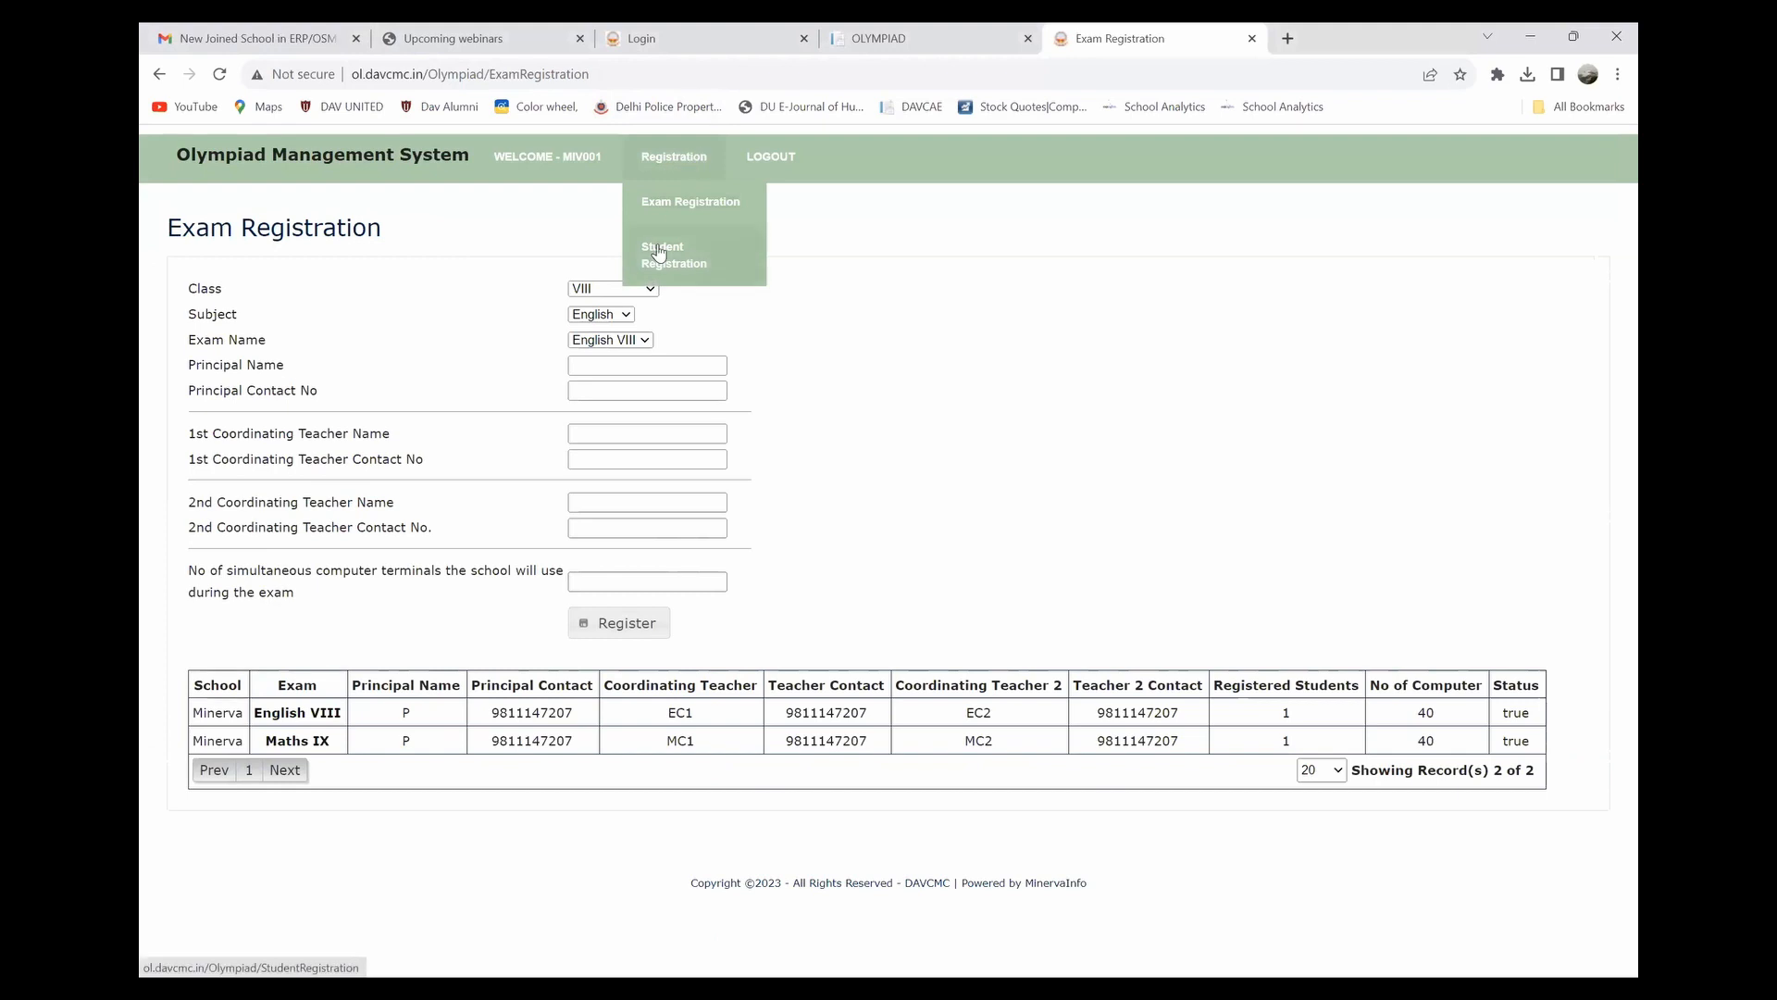
{"action": "left_click", "coordinate": [659, 251]}
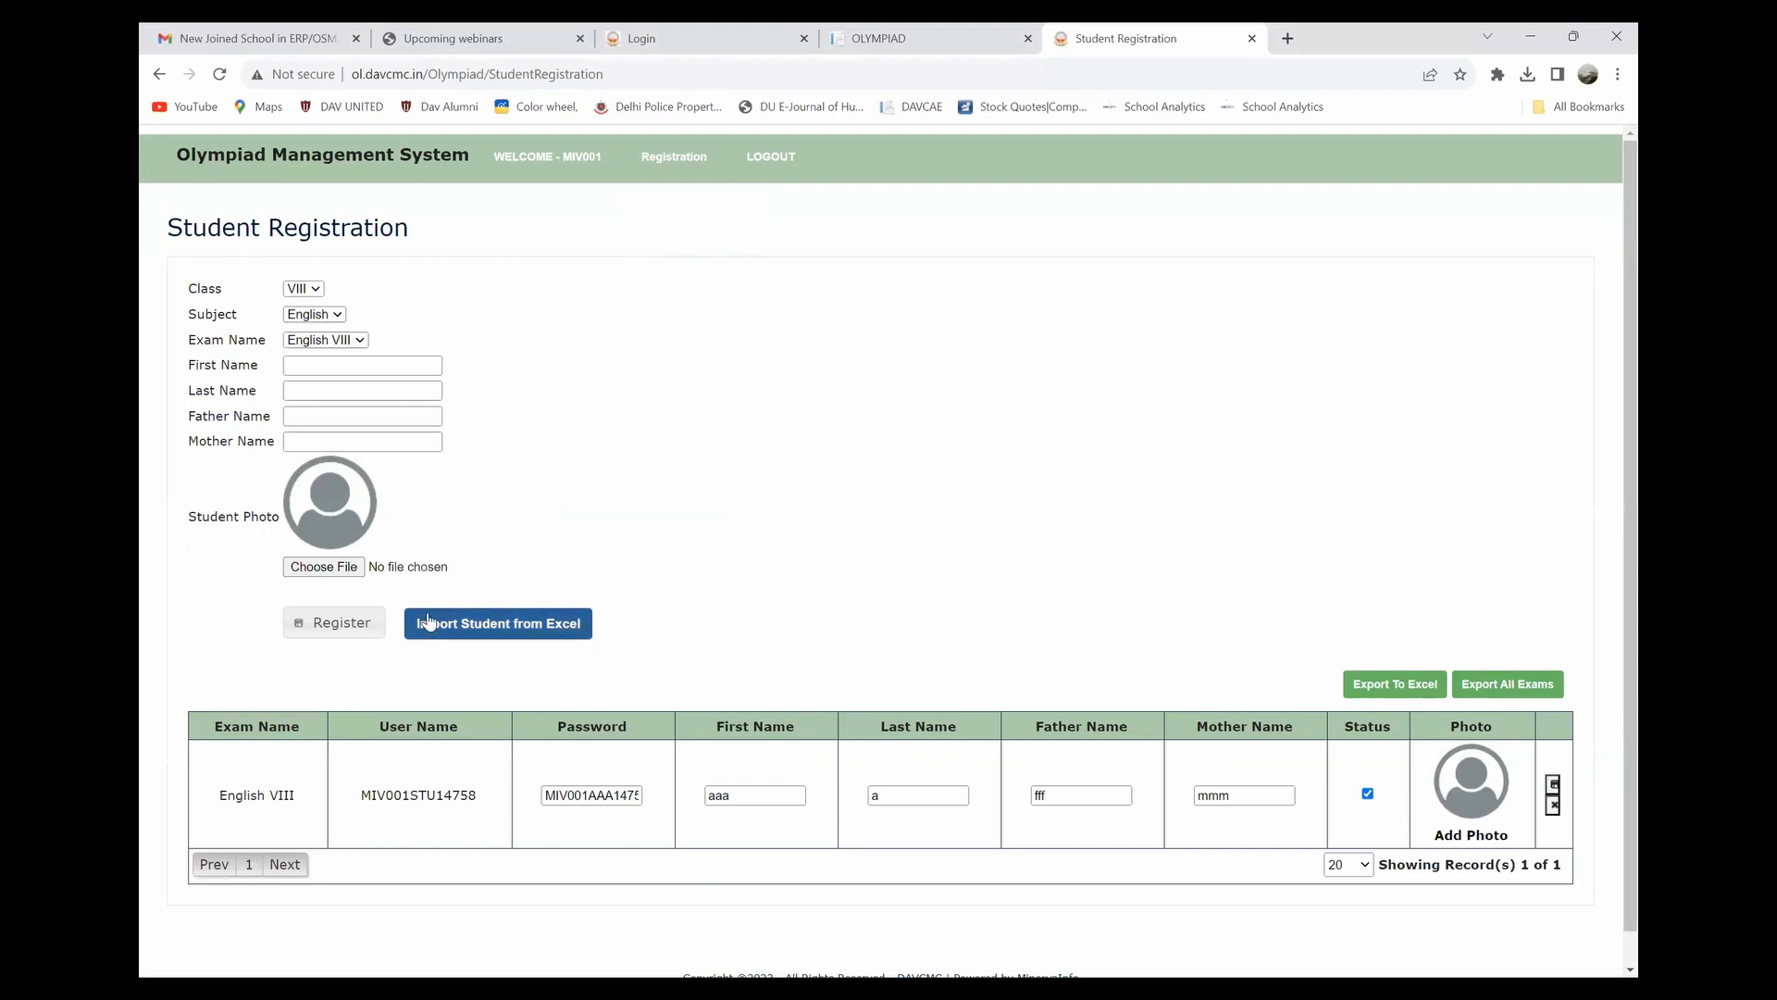
Step: Open Import Student from Excel and download the sample student import spreadsheet
{"action": "left_click", "coordinate": [503, 627]}
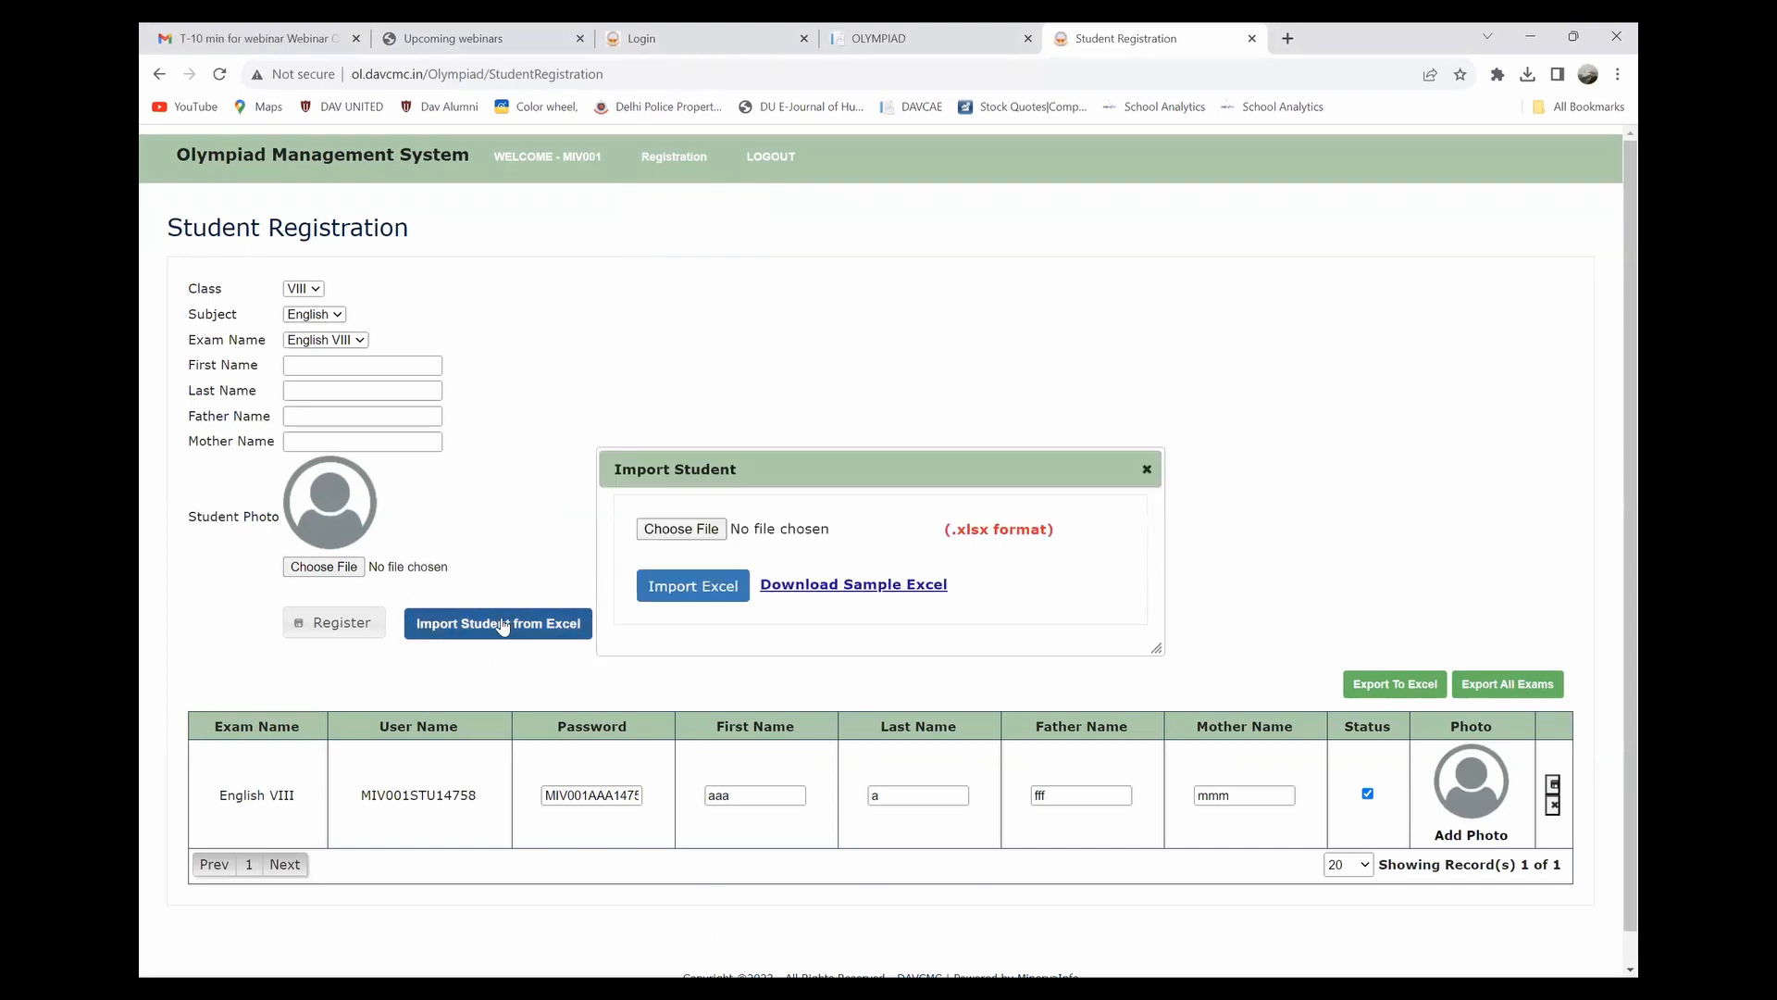
{"action": "left_click", "coordinate": [821, 587]}
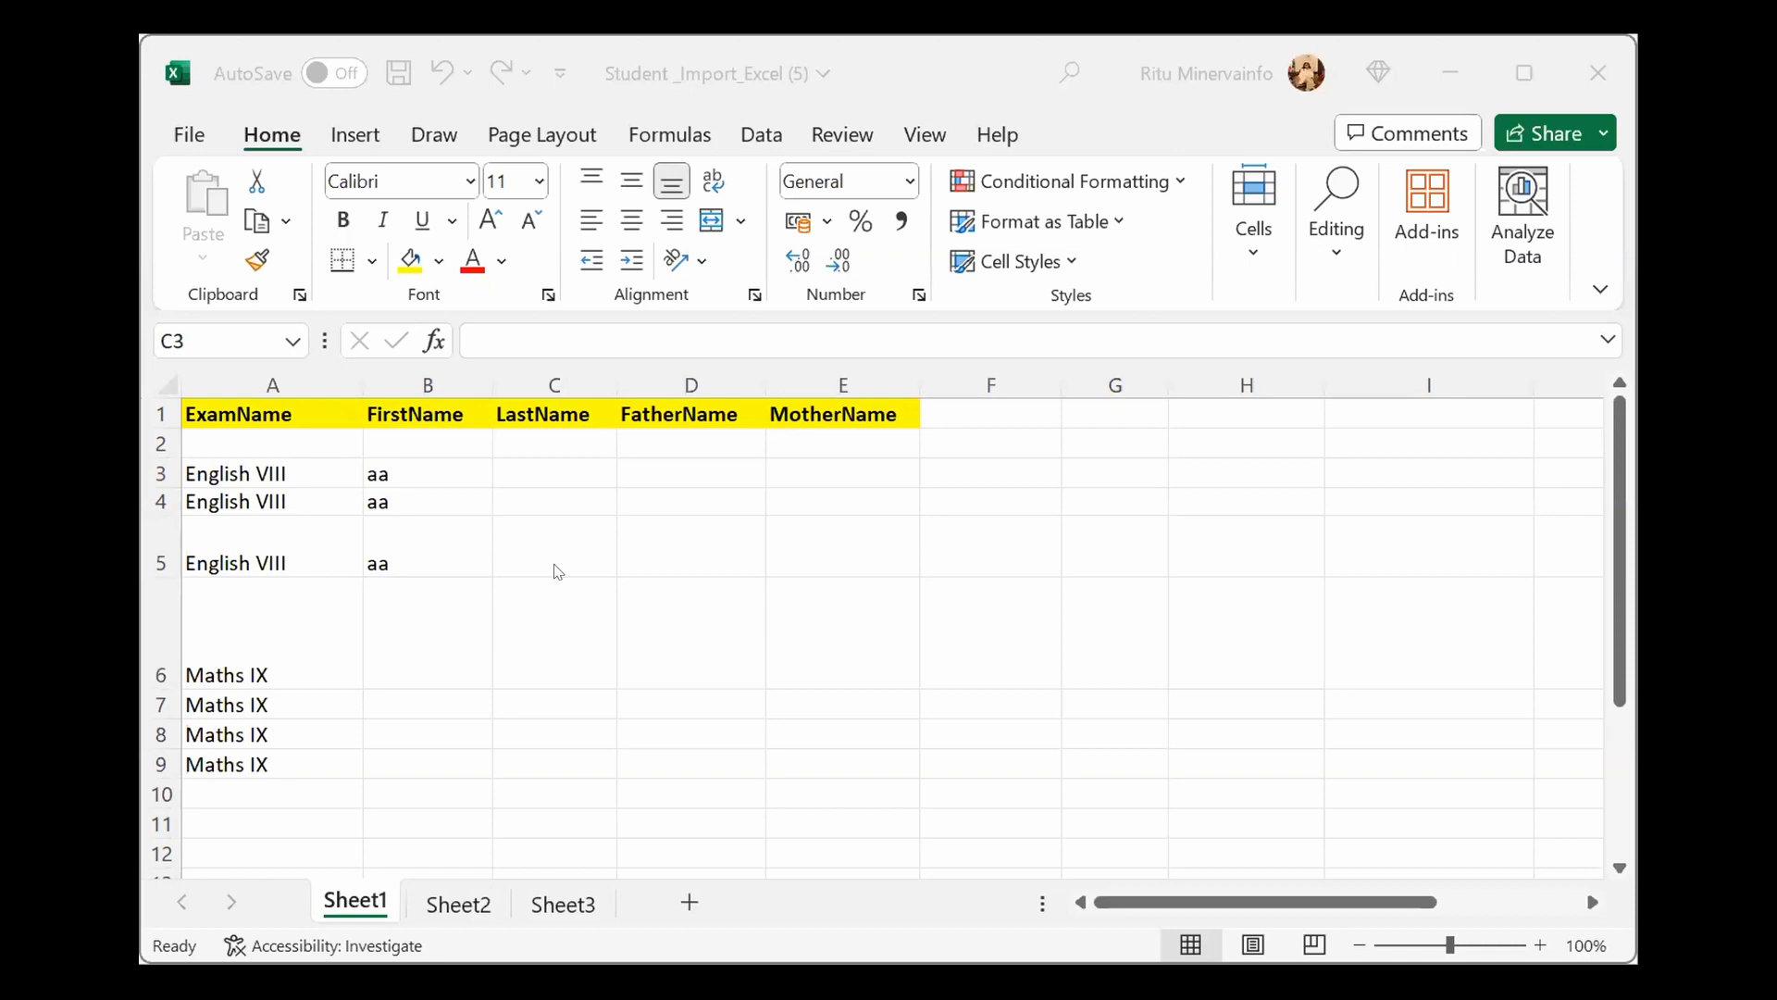
Step: Enter last name 'l' for all three English VIII rows in C3:C5
{"action": "left_click", "coordinate": [527, 467]}
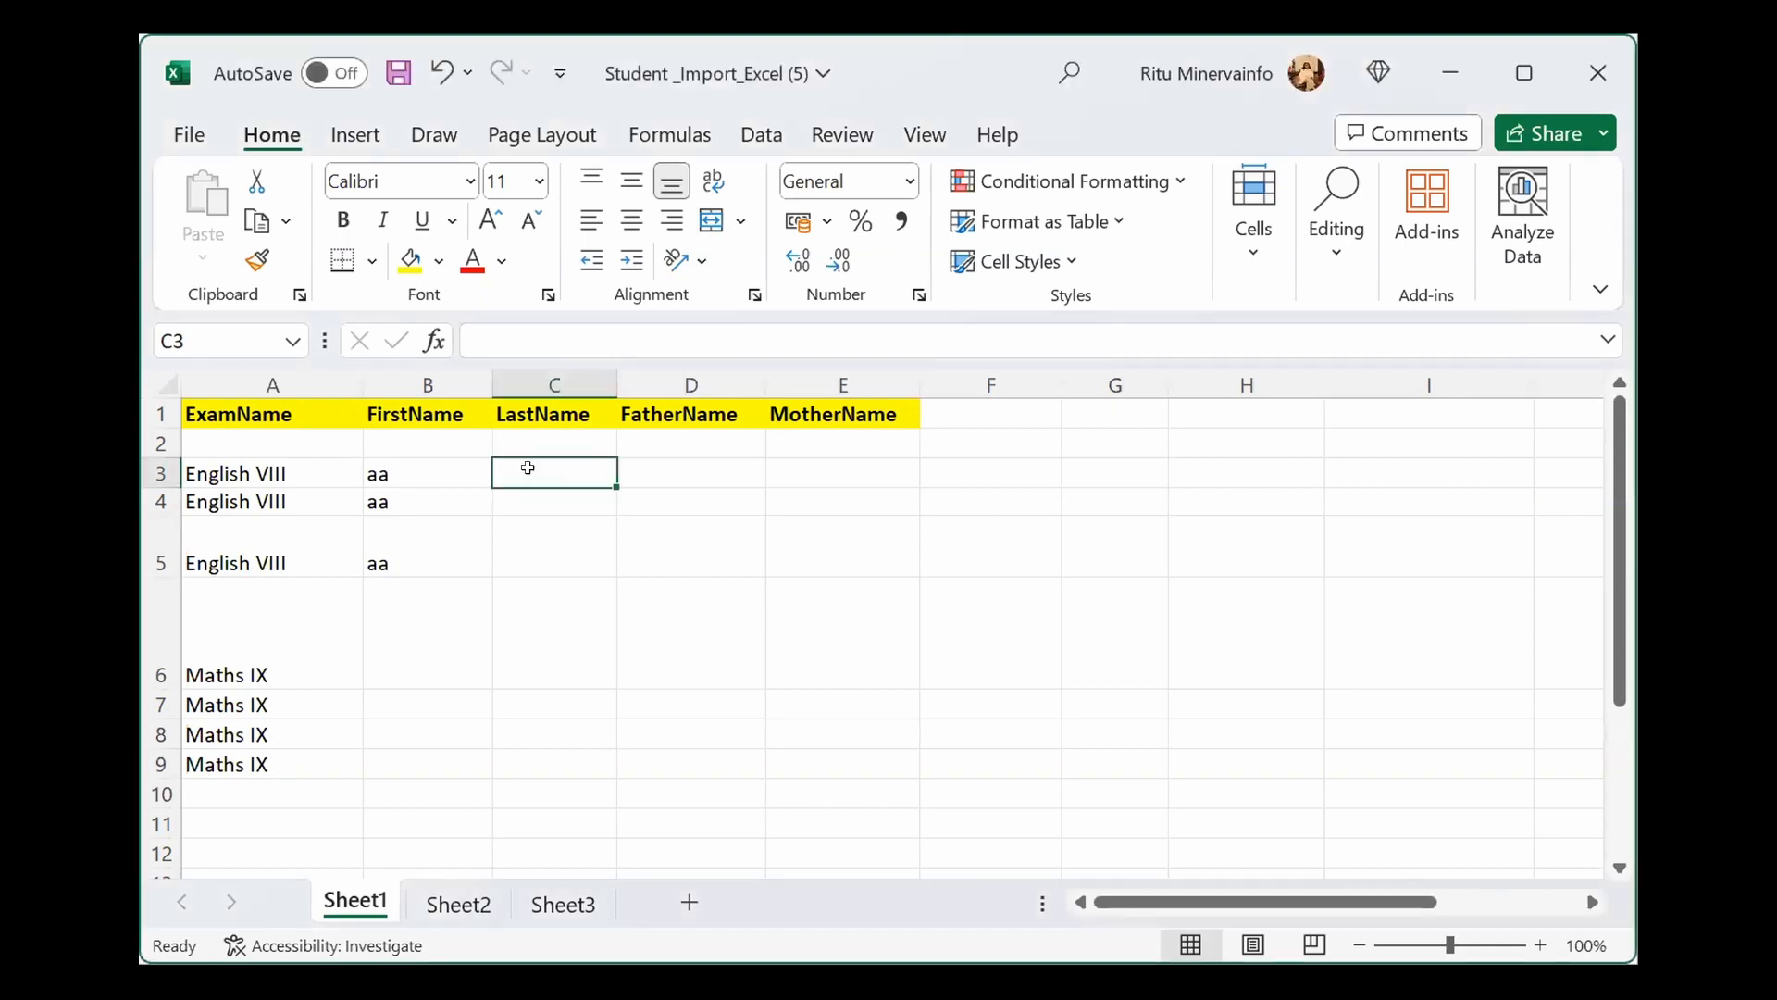
{"action": "type", "text": "l"}
{"action": "key", "text": "Return"}
{"action": "type", "text": "l"}
{"action": "key", "text": "Return"}
{"action": "type", "text": "l"}
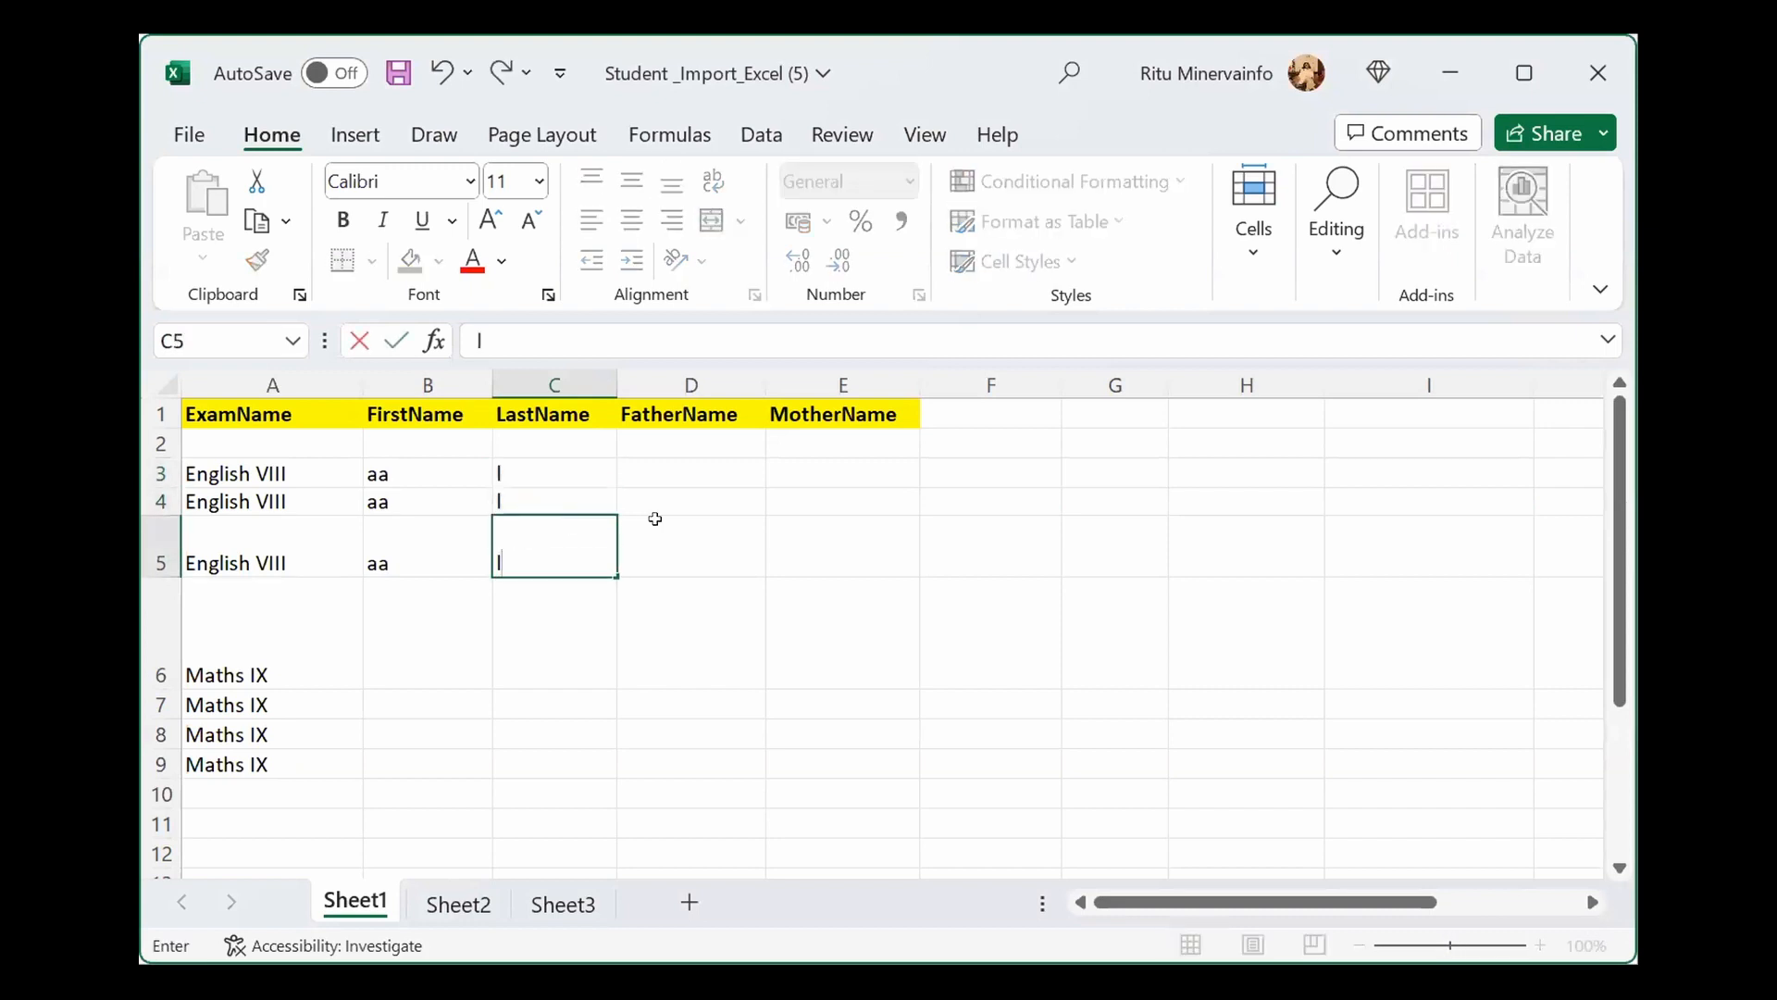
Step: Fill fathers' names f, h, s and mothers' names m, k, v for the English VIII rows
{"action": "left_click", "coordinate": [708, 491]}
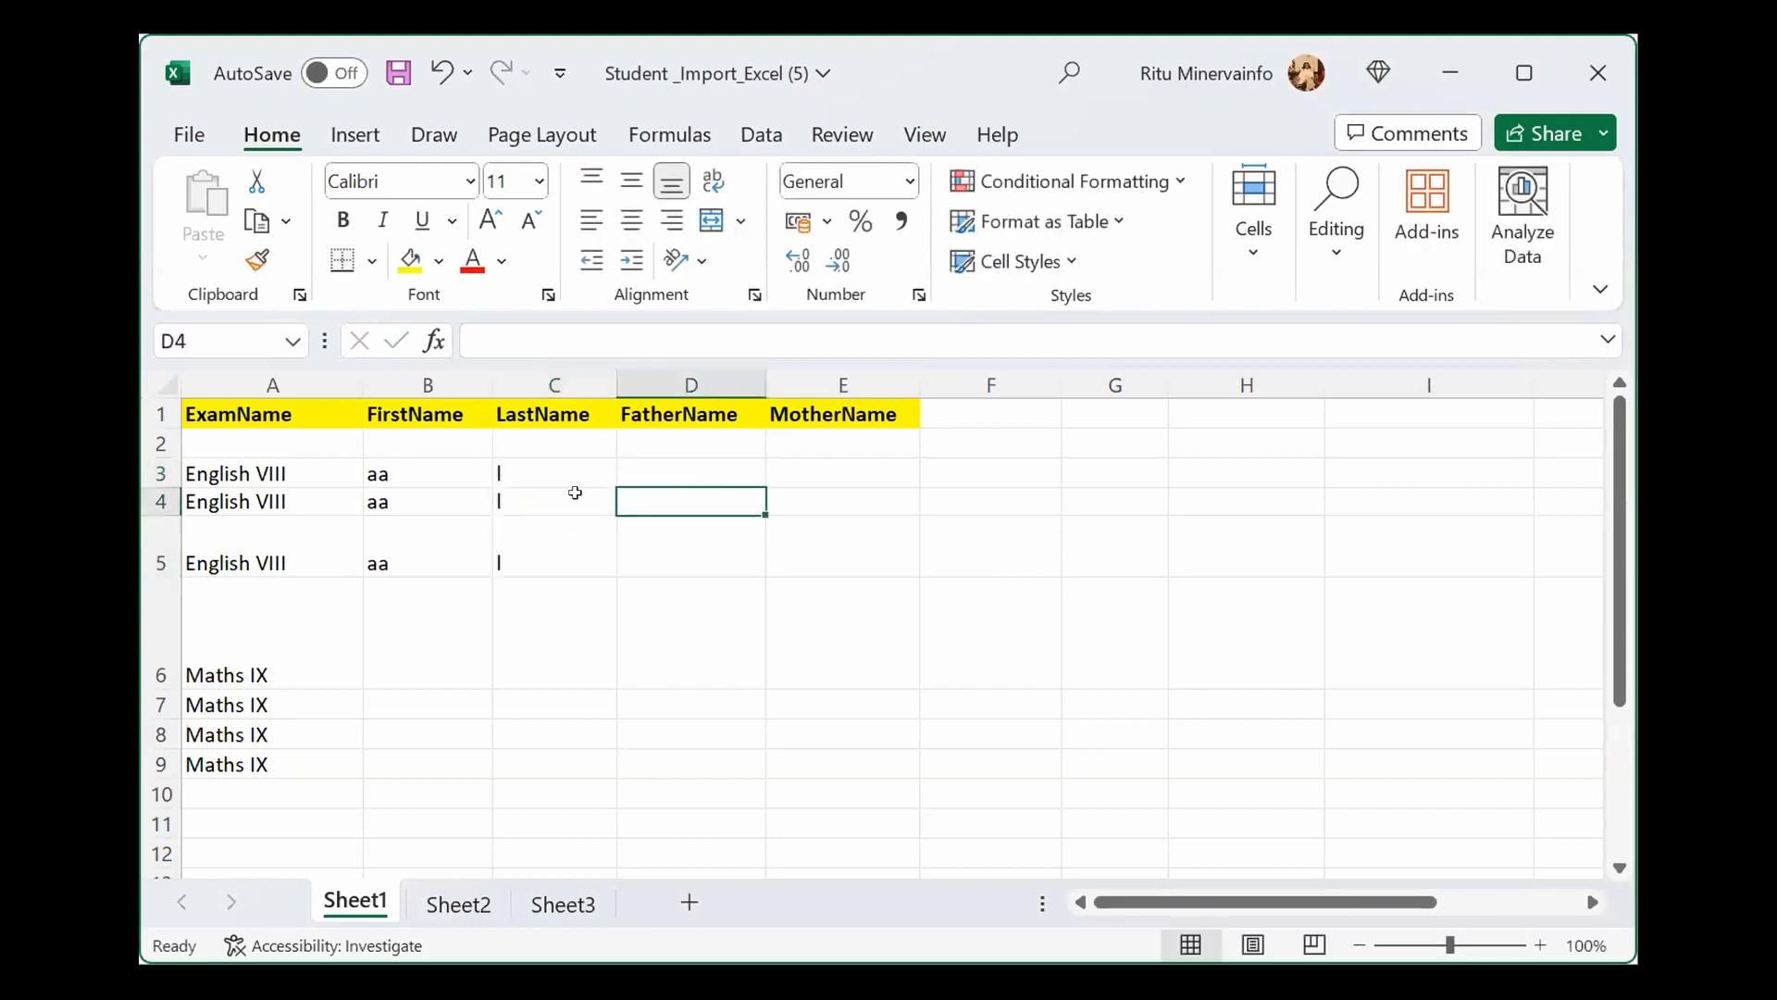
{"action": "left_click", "coordinate": [674, 466]}
{"action": "type", "text": "f"}
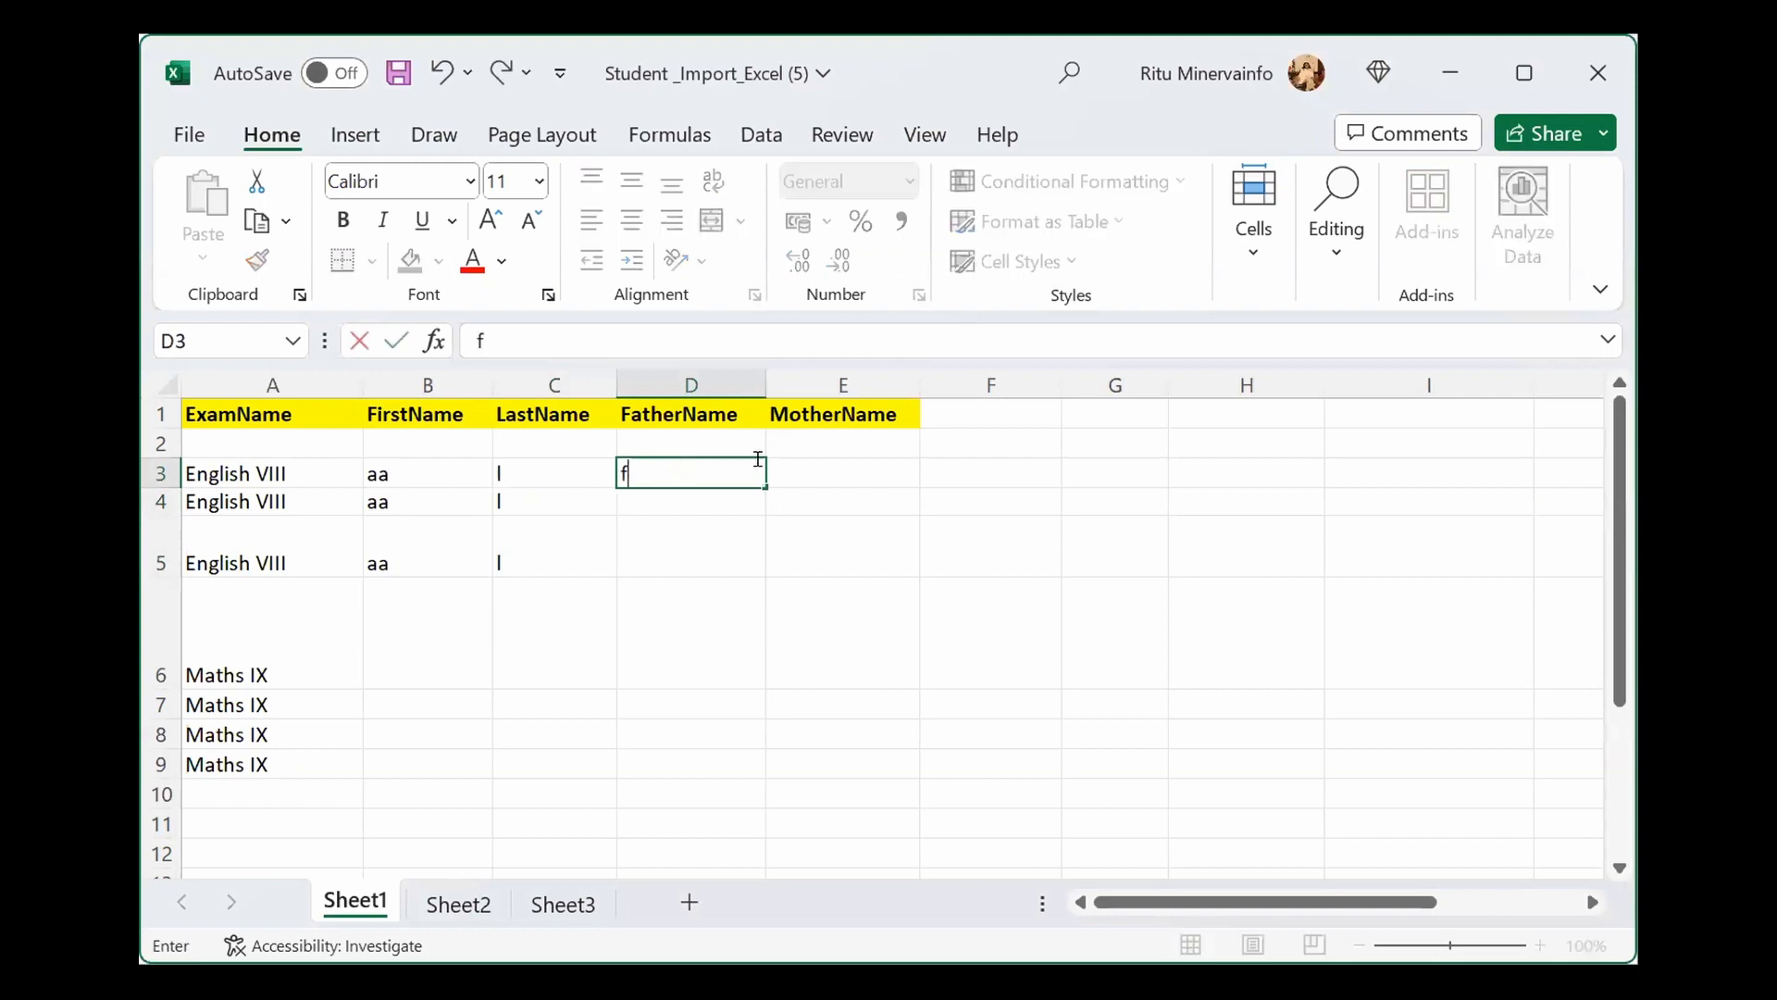
{"action": "left_click", "coordinate": [777, 459]}
{"action": "type", "text": "m"}
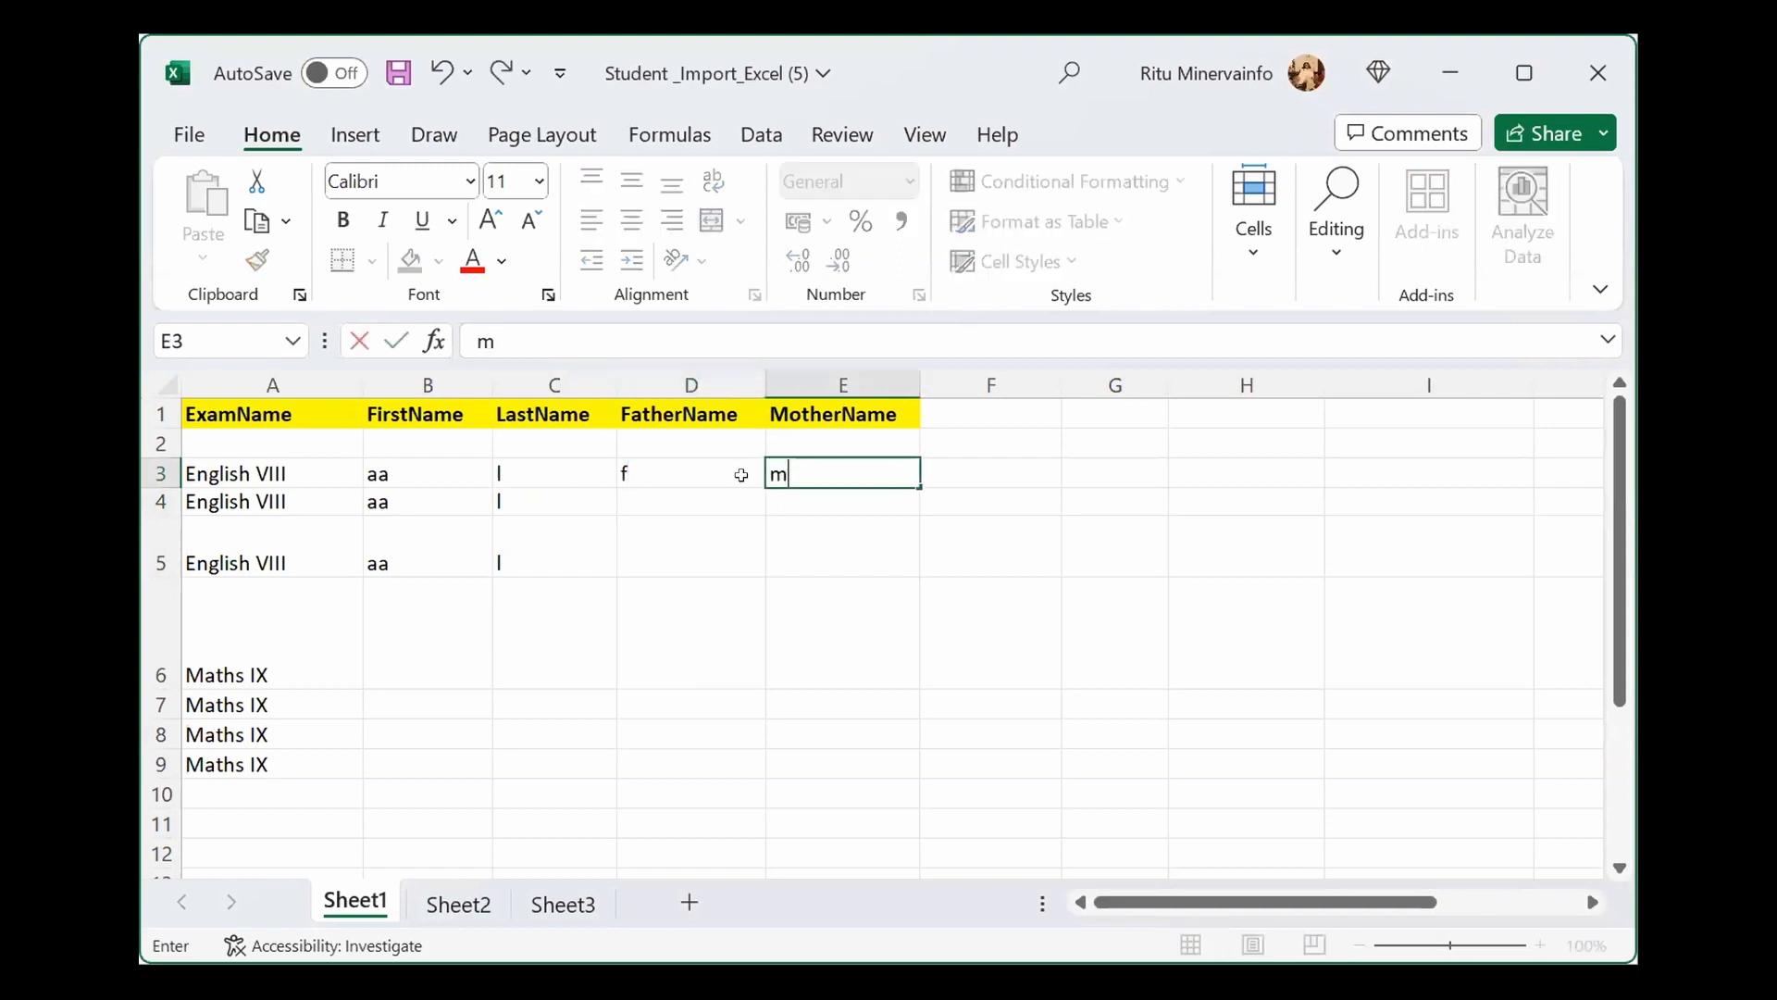
{"action": "left_click", "coordinate": [642, 489]}
{"action": "type", "text": "h"}
{"action": "left_click", "coordinate": [775, 491]}
{"action": "type", "text": "k"}
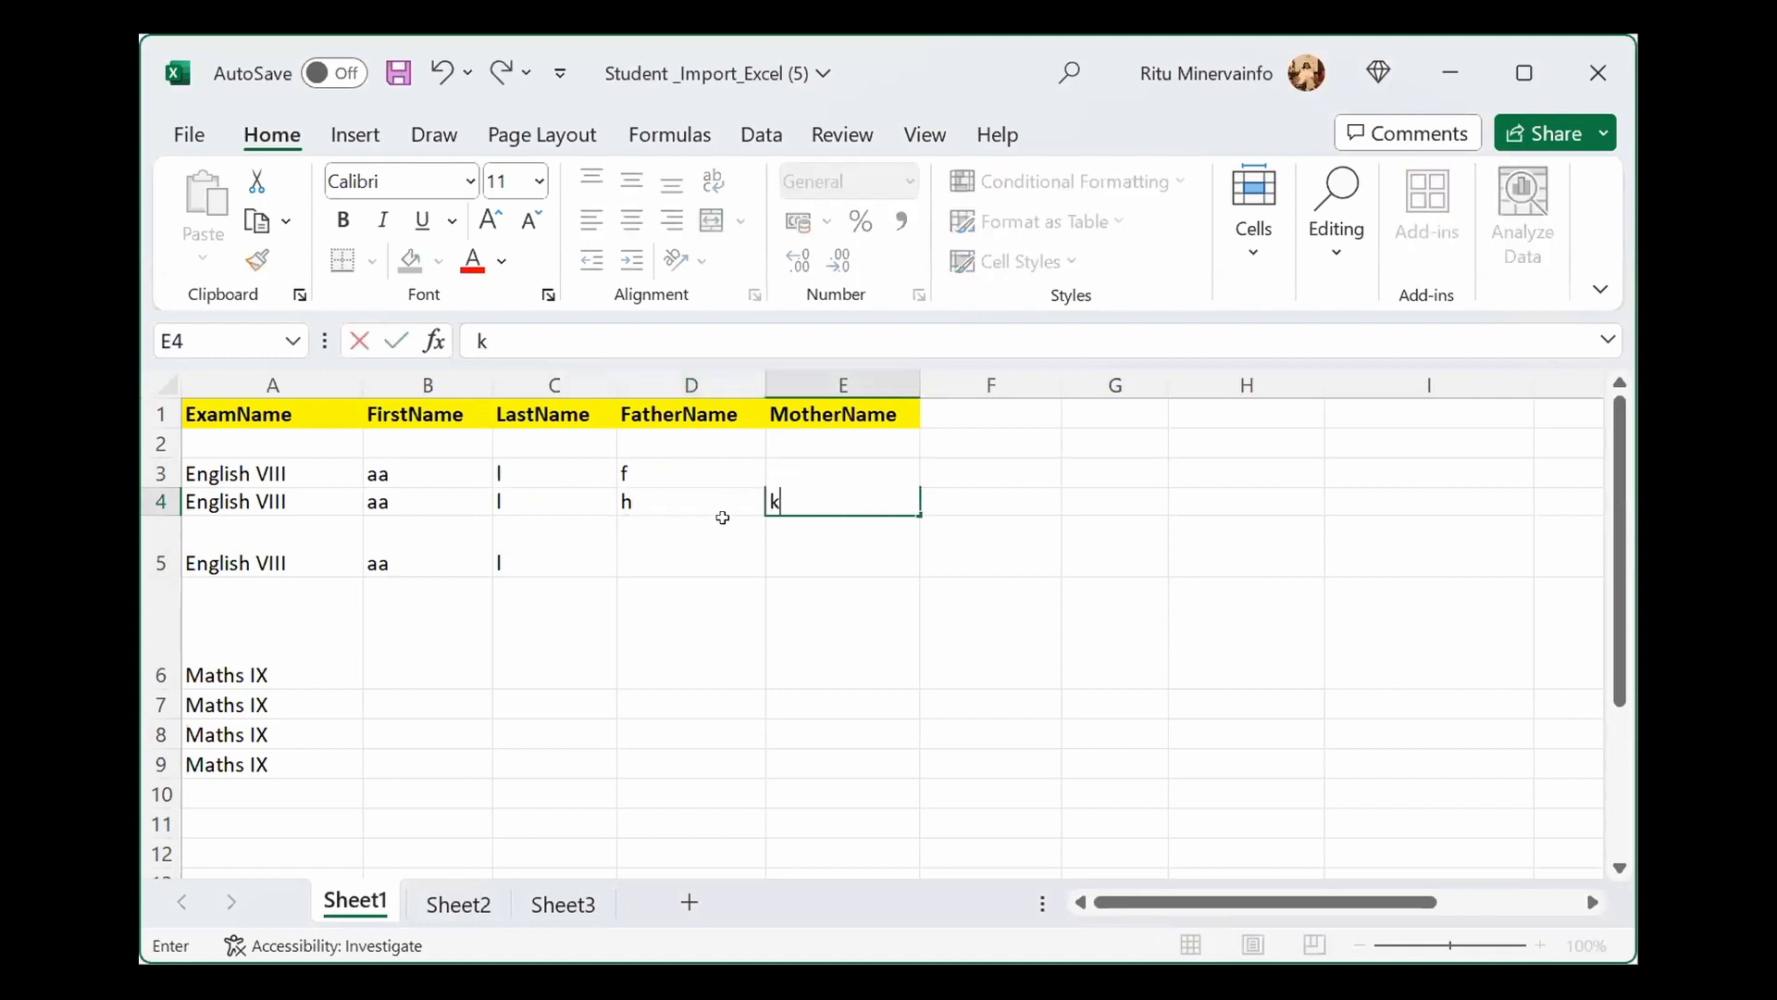
{"action": "left_click", "coordinate": [638, 535]}
{"action": "type", "text": "s"}
{"action": "left_click", "coordinate": [806, 535]}
{"action": "type", "text": "v"}
Step: Confirm the last entry and select the filled English VIII name cells
{"action": "left_click", "coordinate": [547, 669]}
{"action": "left_click_drag", "start_coordinate": [376, 460], "coordinate": [824, 552]}
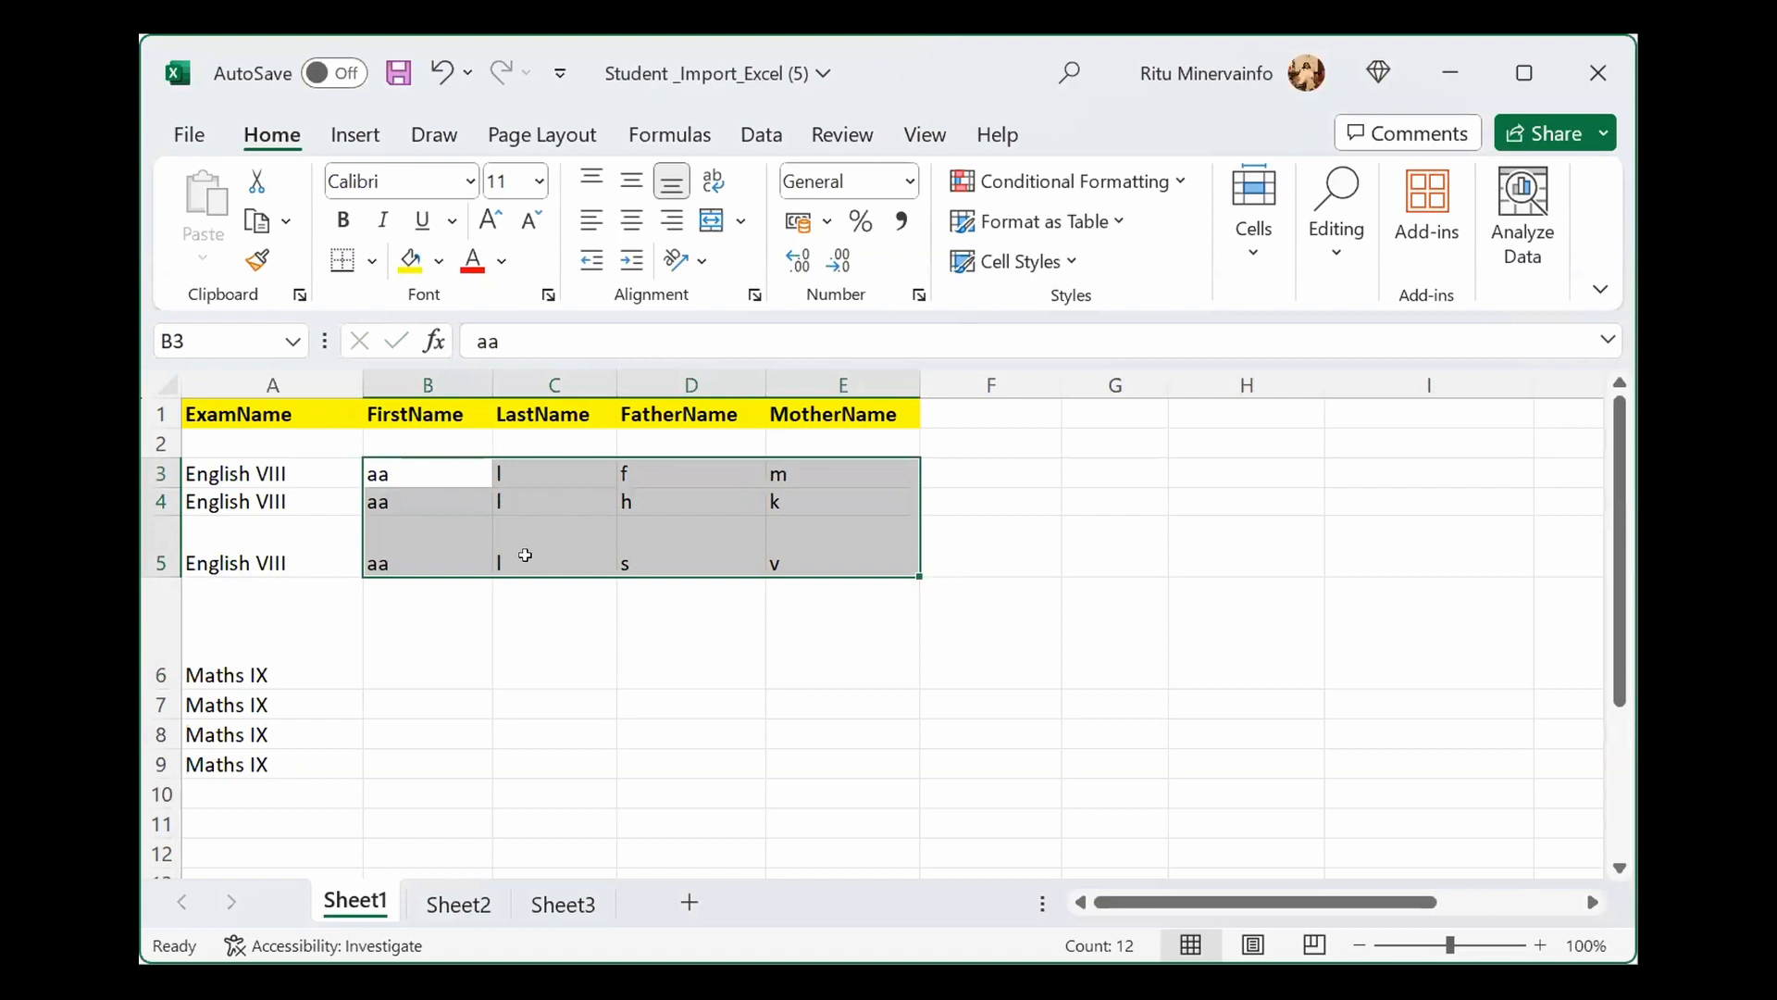
{"action": "left_click", "coordinate": [424, 663]}
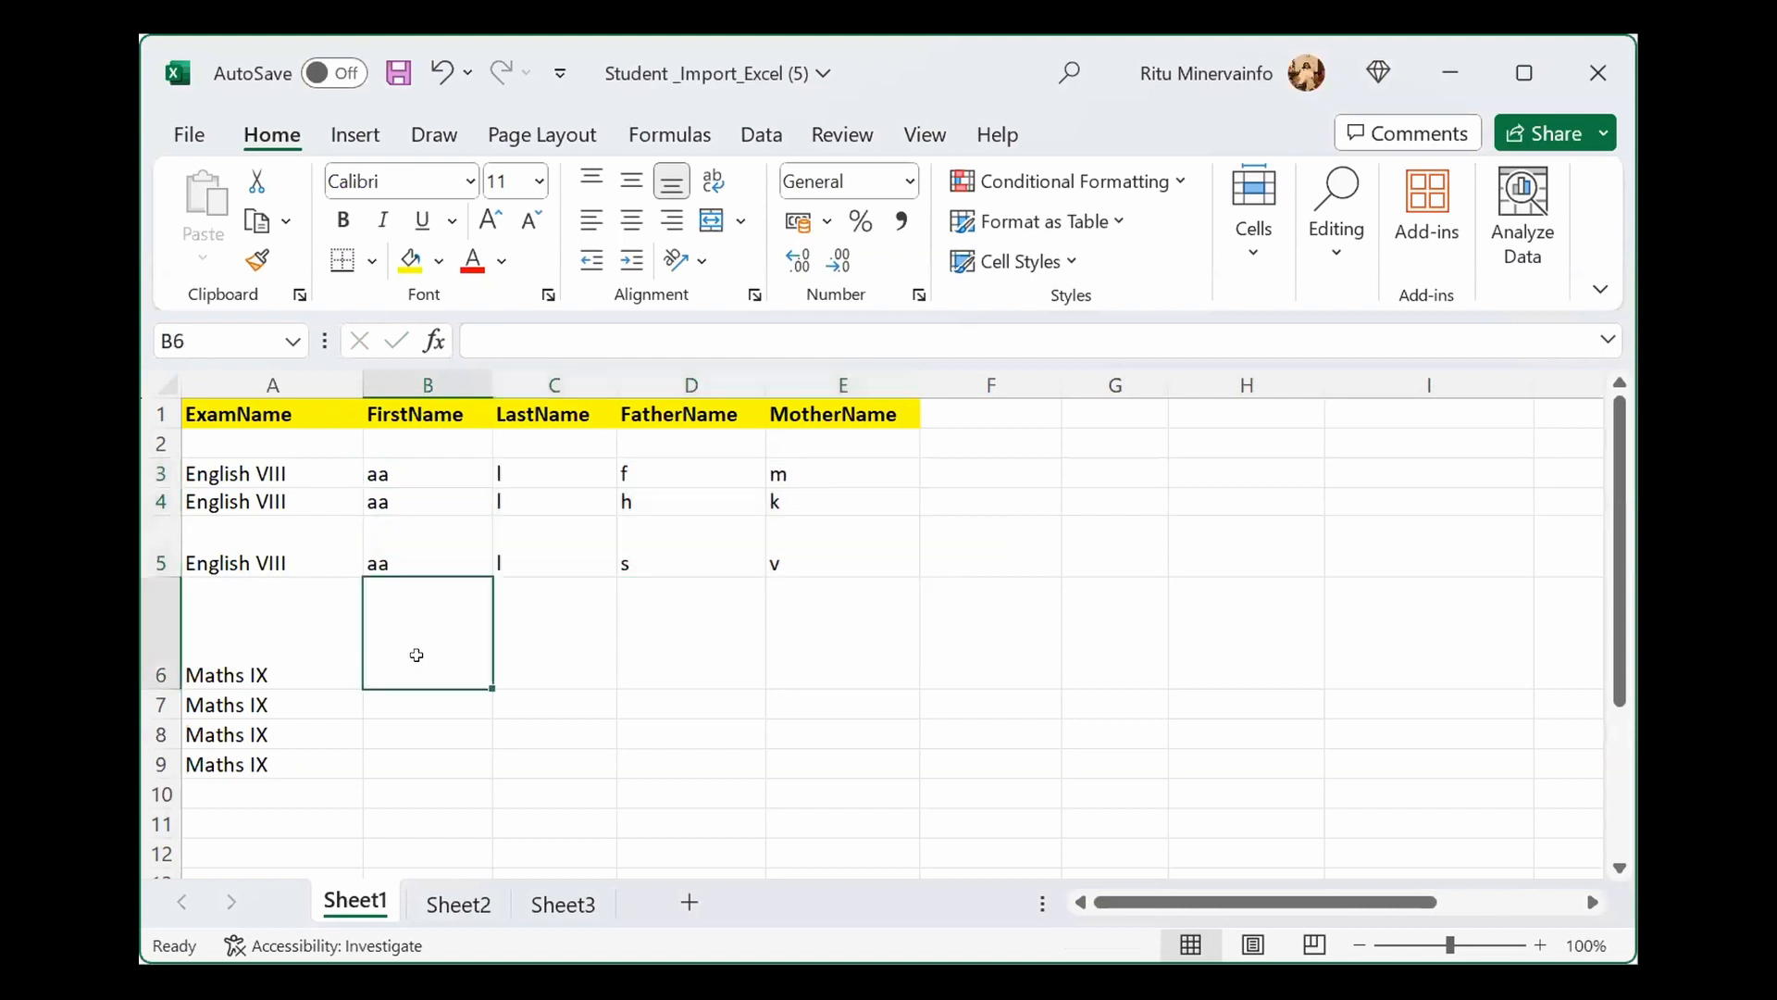
{"action": "left_click_drag", "start_coordinate": [394, 462], "coordinate": [770, 536]}
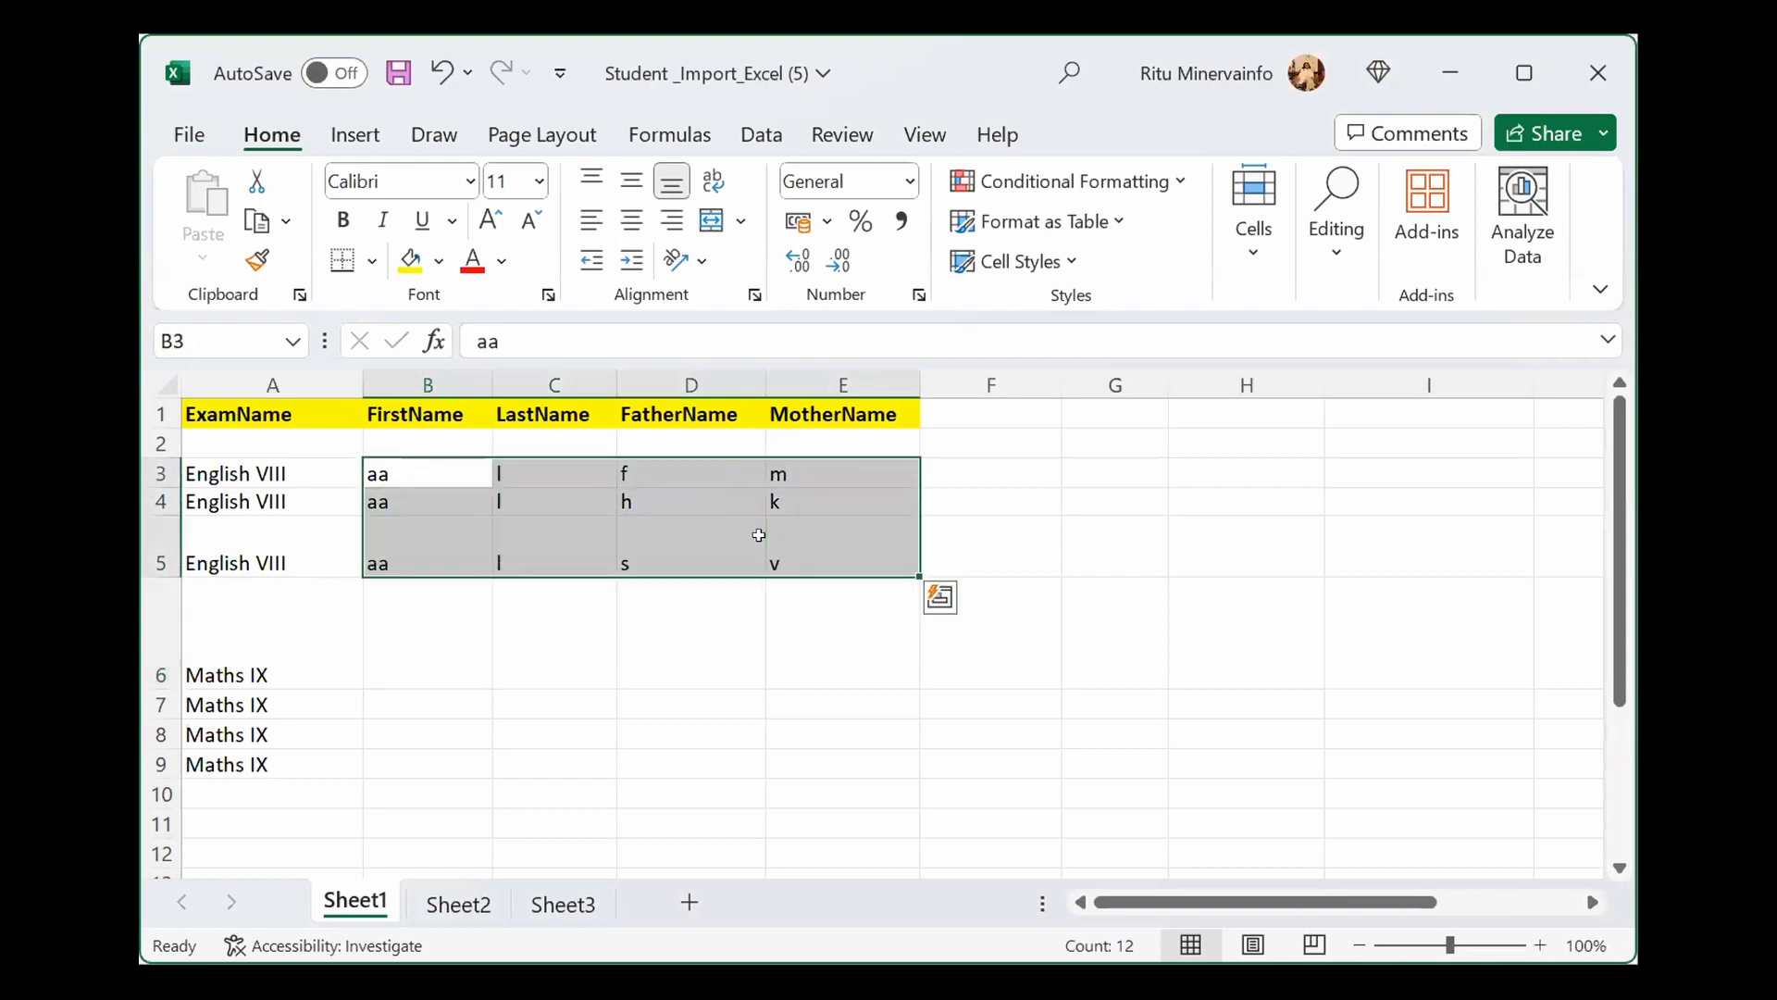
Step: Enter first name 'dd' for the four Maths IX rows in B6:B9
{"action": "left_click", "coordinate": [410, 639]}
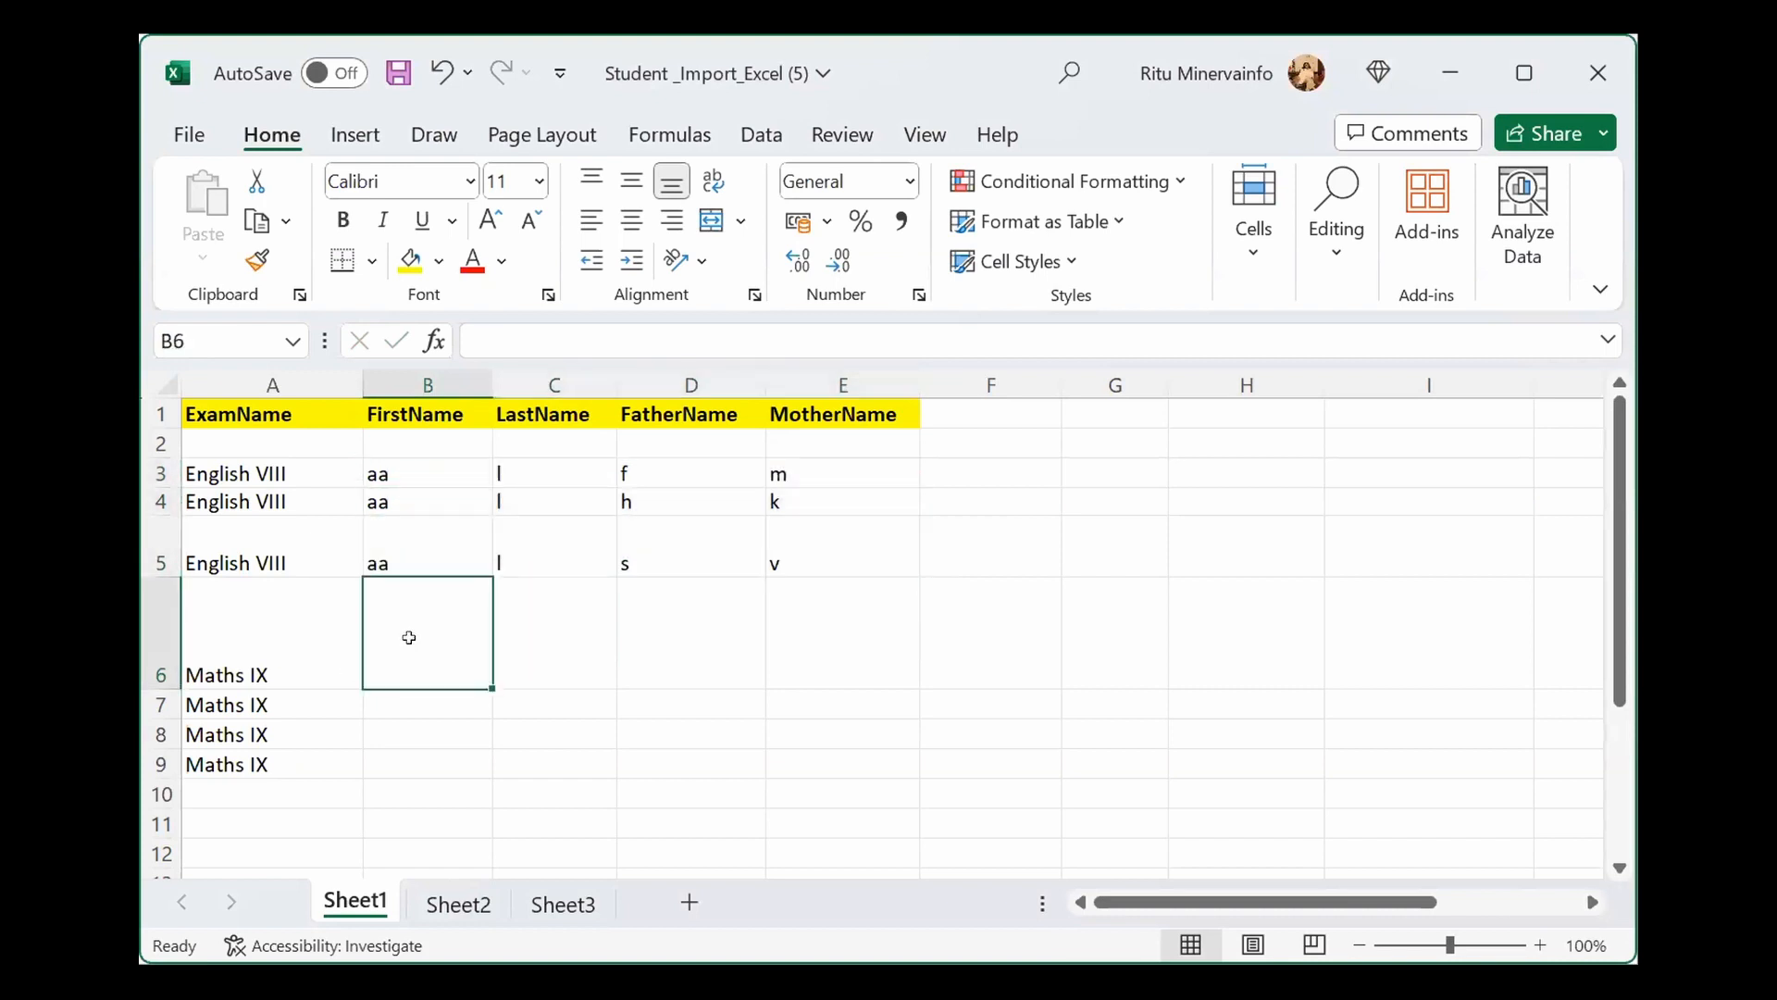
{"action": "type", "text": "dd"}
{"action": "key", "text": "Return"}
{"action": "type", "text": "dd"}
{"action": "key", "text": "Return"}
{"action": "type", "text": "dd"}
{"action": "key", "text": "Return"}
{"action": "type", "text": "dd"}
Step: Enter last name 'a' for the four Maths IX rows in C6:C9
{"action": "left_click", "coordinate": [532, 671]}
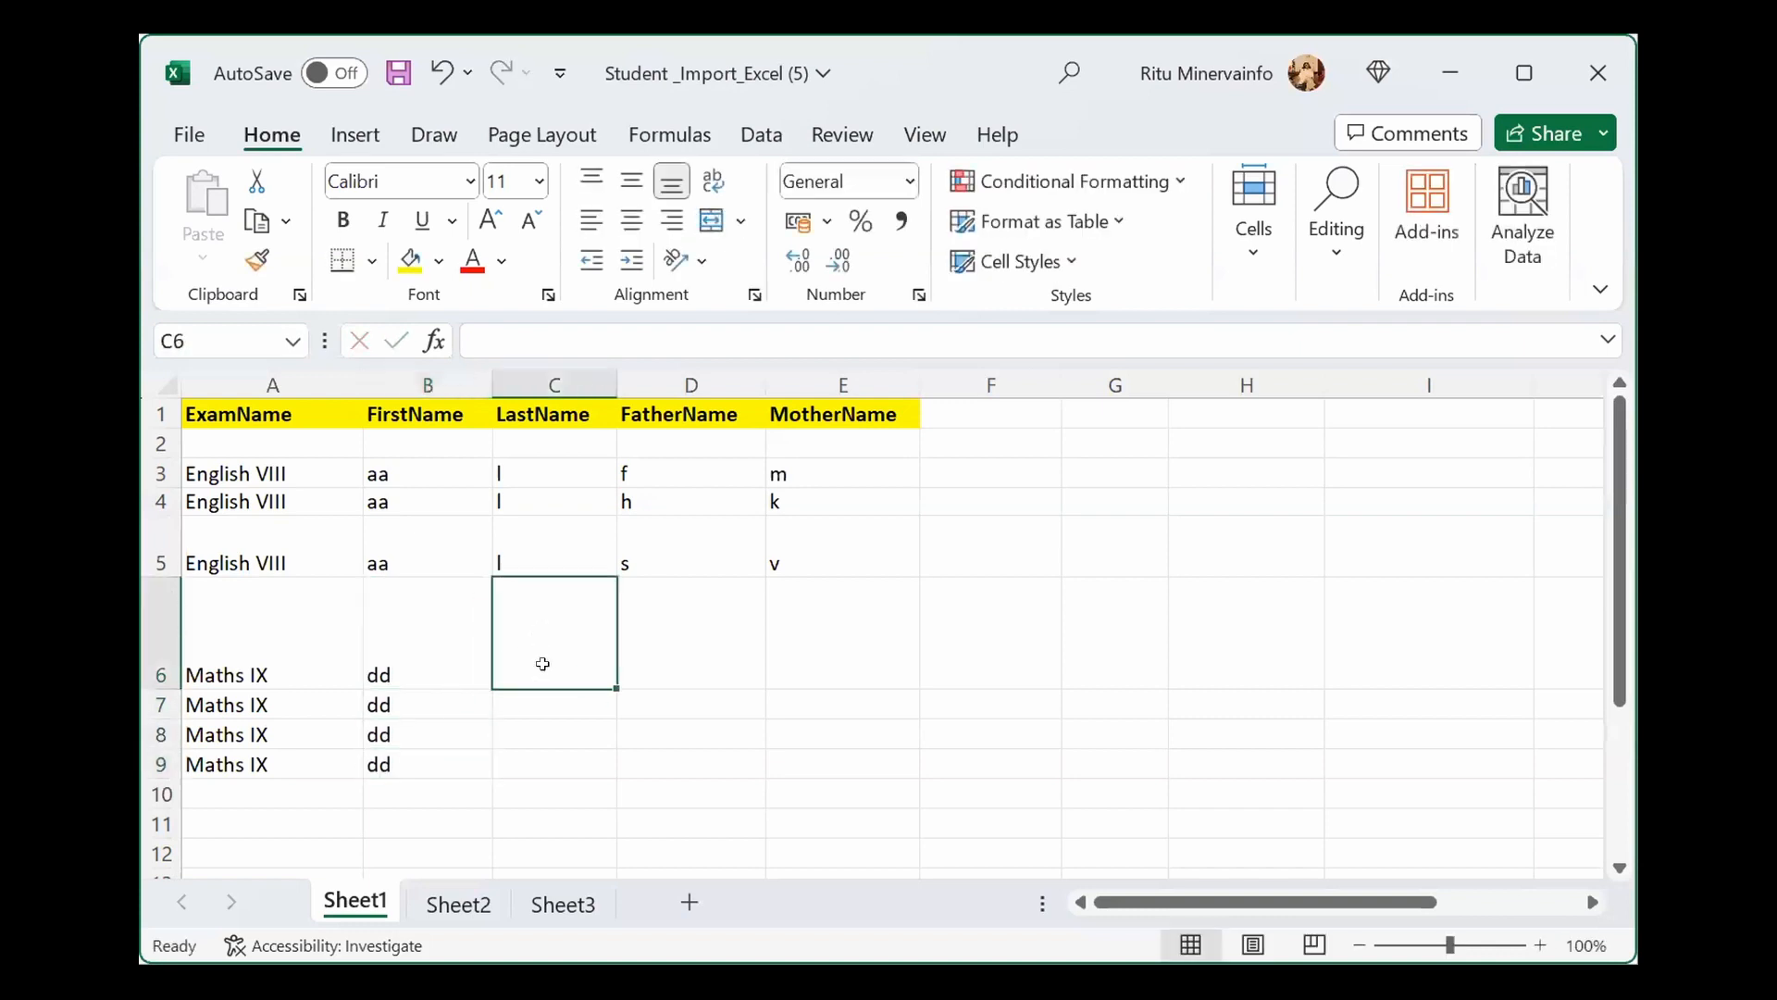
{"action": "type", "text": "a"}
{"action": "key", "text": "Return"}
{"action": "type", "text": "a"}
{"action": "key", "text": "Return"}
{"action": "type", "text": "a"}
{"action": "key", "text": "Return"}
{"action": "type", "text": "a"}
Step: Enter fathers' names r, s, h, s in D6:D9
{"action": "left_click", "coordinate": [663, 657]}
{"action": "type", "text": "r"}
{"action": "key", "text": "Return"}
{"action": "type", "text": "s"}
{"action": "key", "text": "Return"}
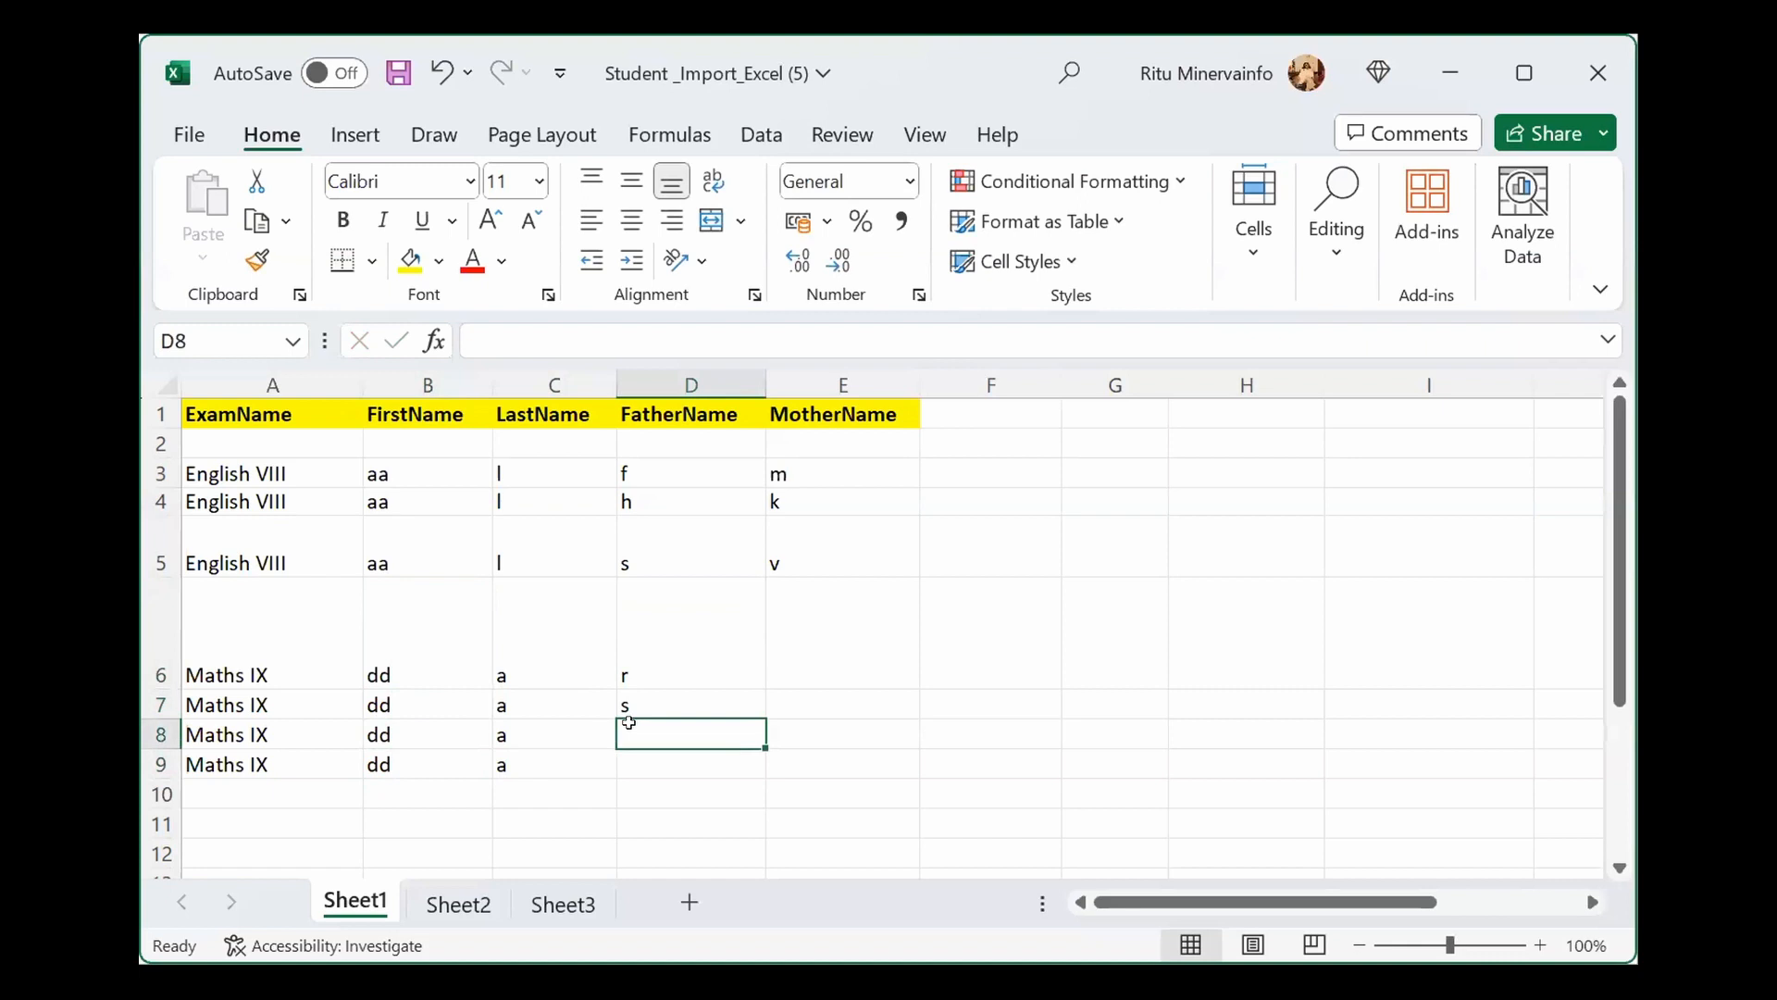
{"action": "type", "text": "h"}
{"action": "key", "text": "Return"}
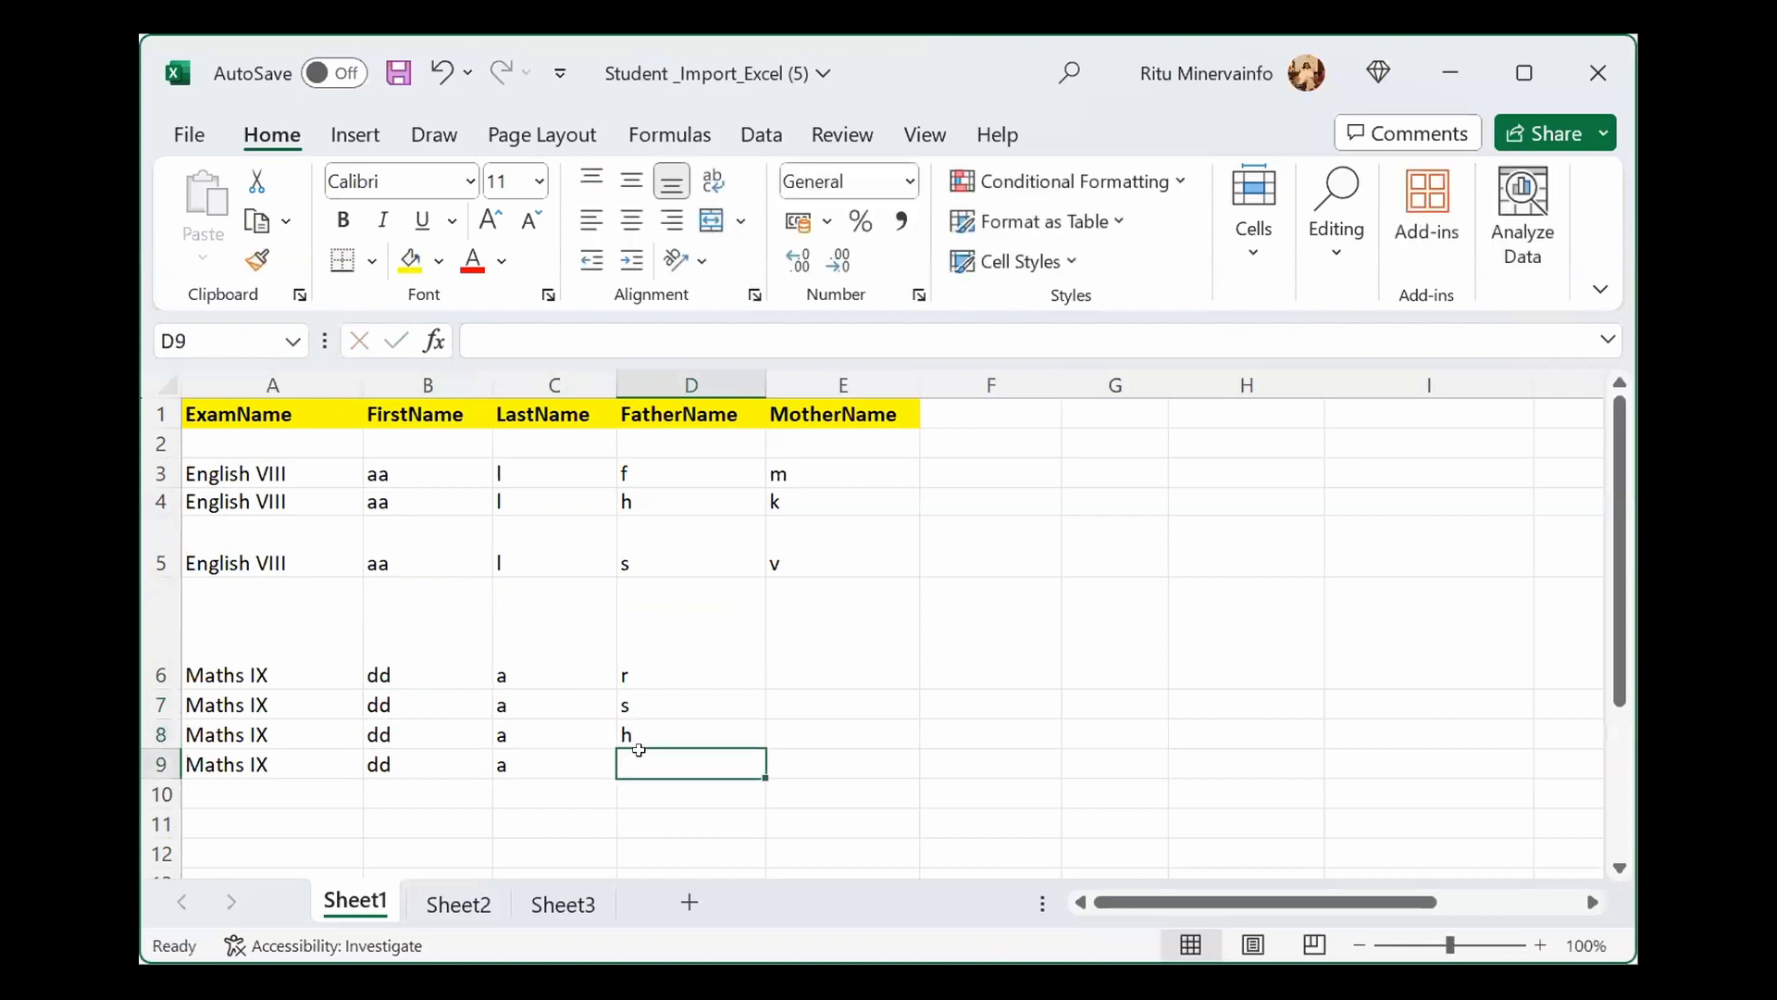
{"action": "type", "text": "s"}
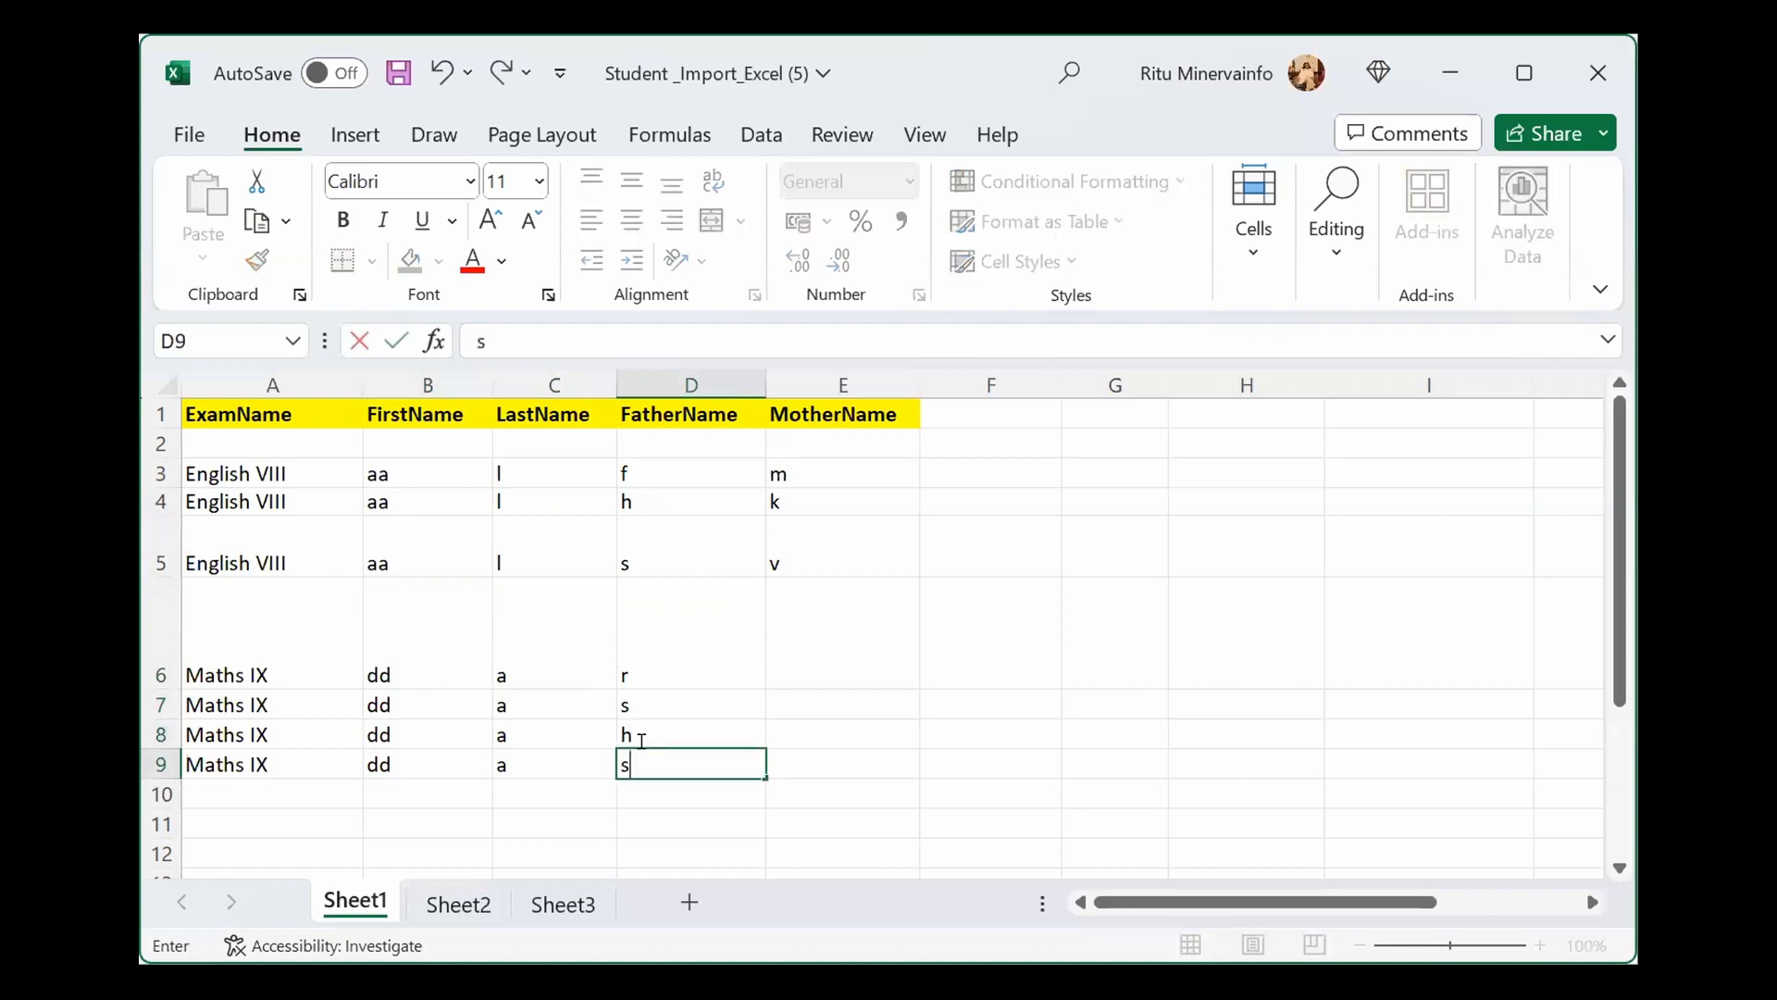
Step: Enter mothers' names o, k, h, b in E6:E9
{"action": "left_click", "coordinate": [825, 665]}
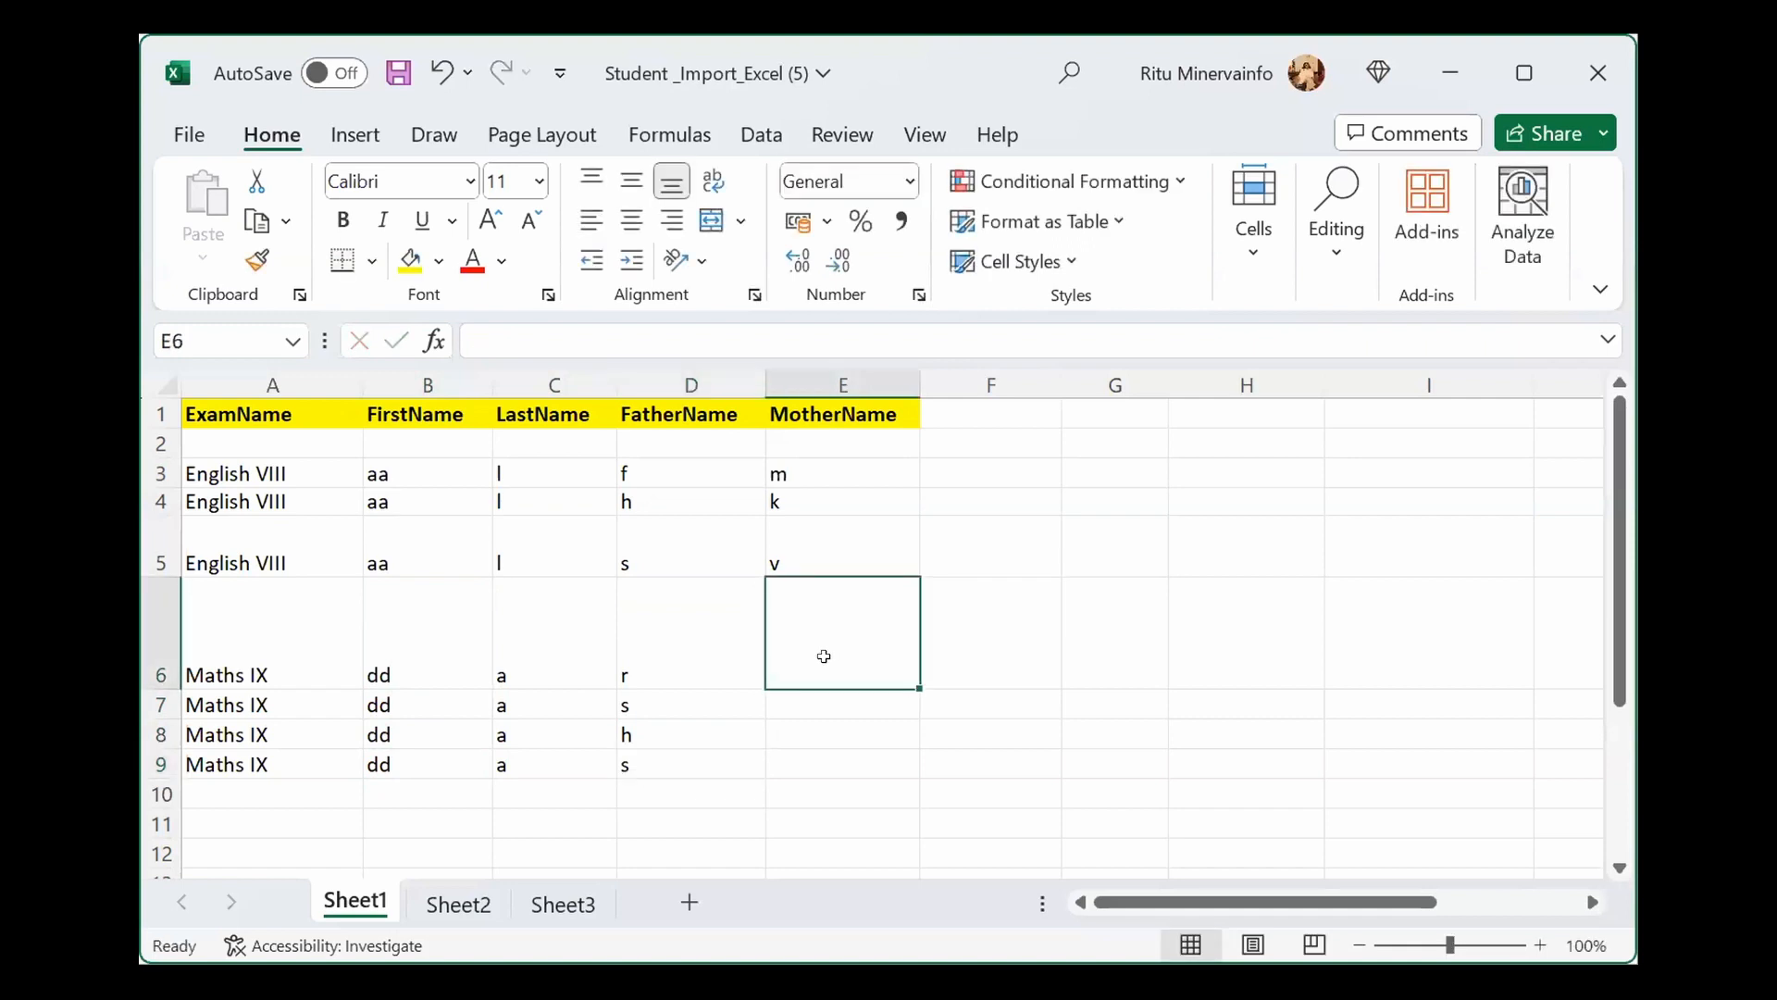
{"action": "type", "text": "o"}
{"action": "left_click", "coordinate": [803, 699]}
{"action": "type", "text": "k"}
{"action": "left_click", "coordinate": [789, 723]}
{"action": "type", "text": "h"}
{"action": "left_click", "coordinate": [790, 754]}
{"action": "type", "text": "b"}
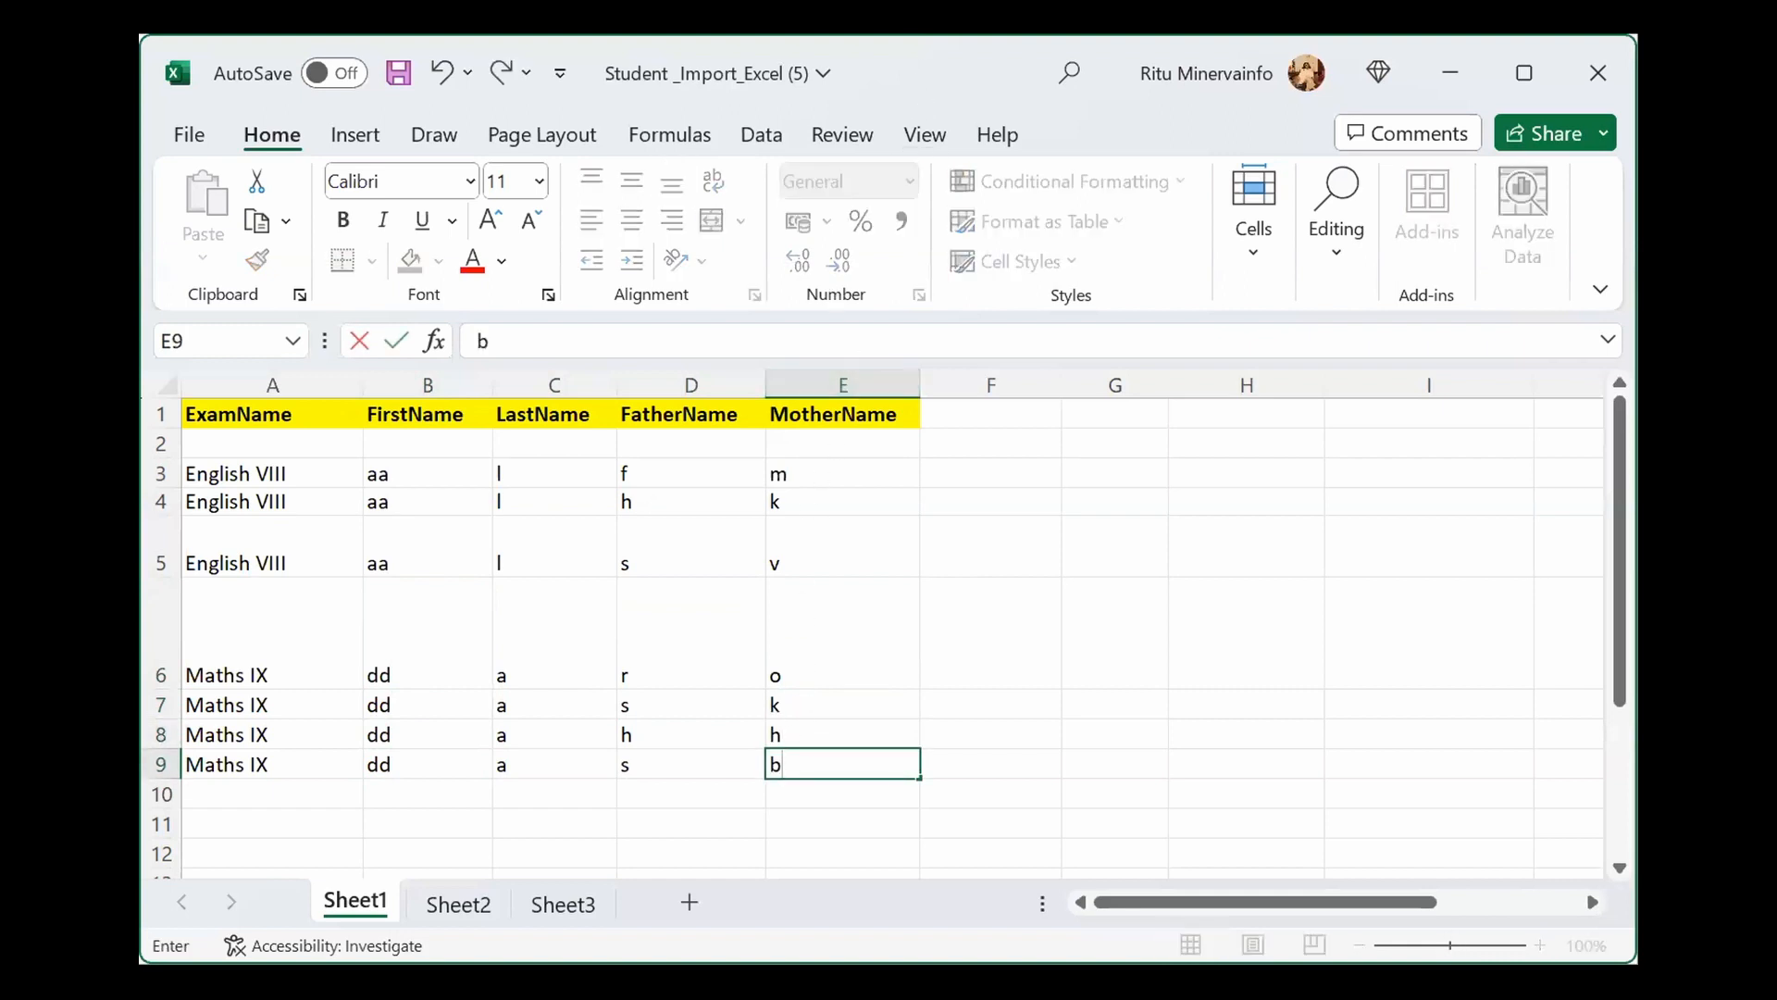
Step: Save the workbook to the Desktop as 'test', keeping the Excel Workbook file type
{"action": "left_click", "coordinate": [191, 136]}
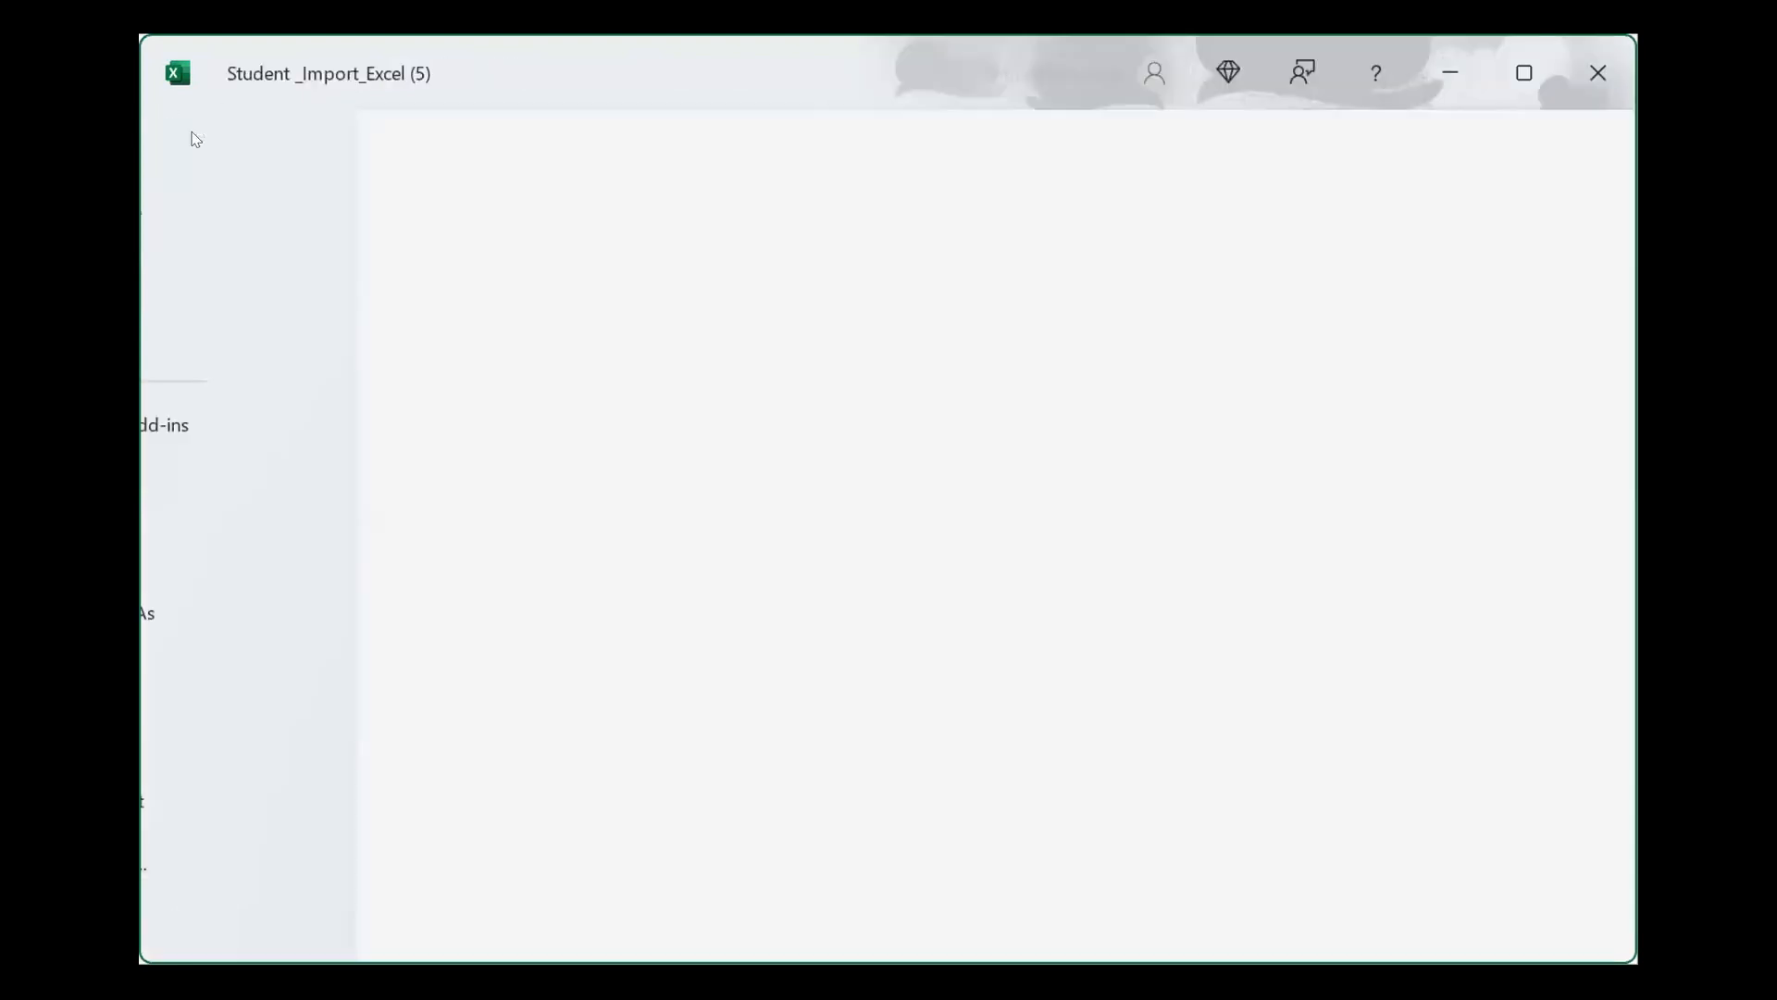
{"action": "left_click", "coordinate": [239, 615]}
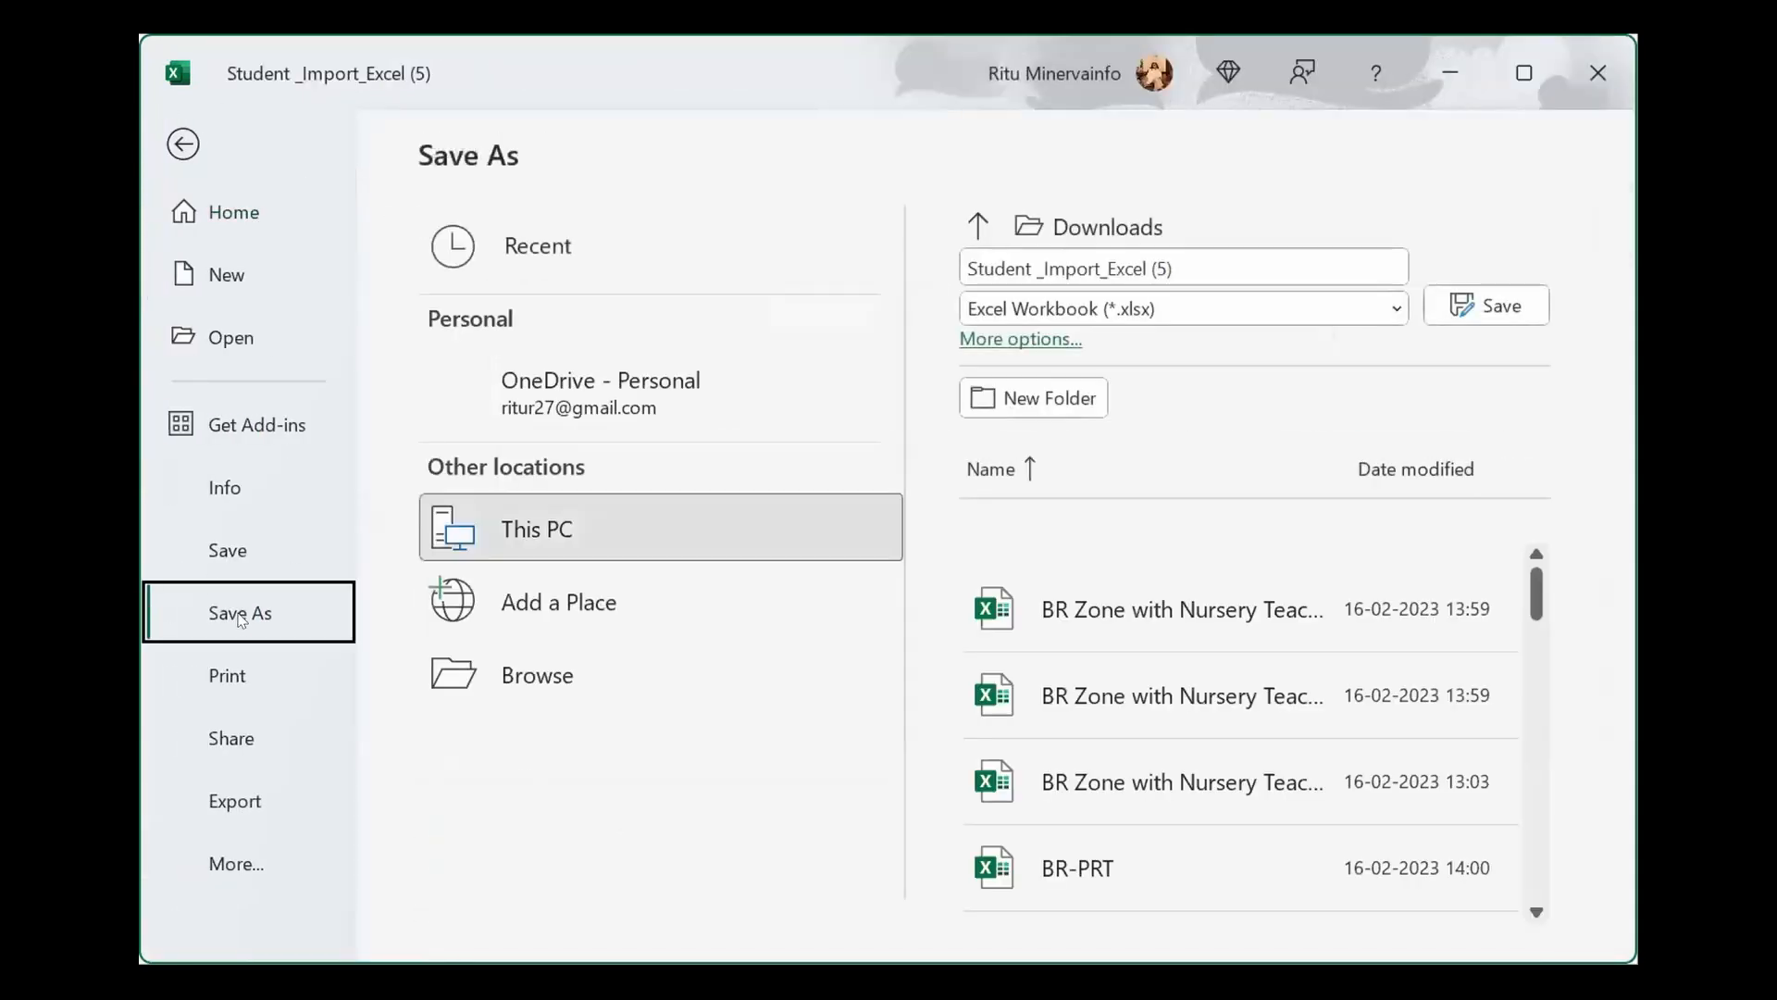
{"action": "left_click", "coordinate": [538, 675]}
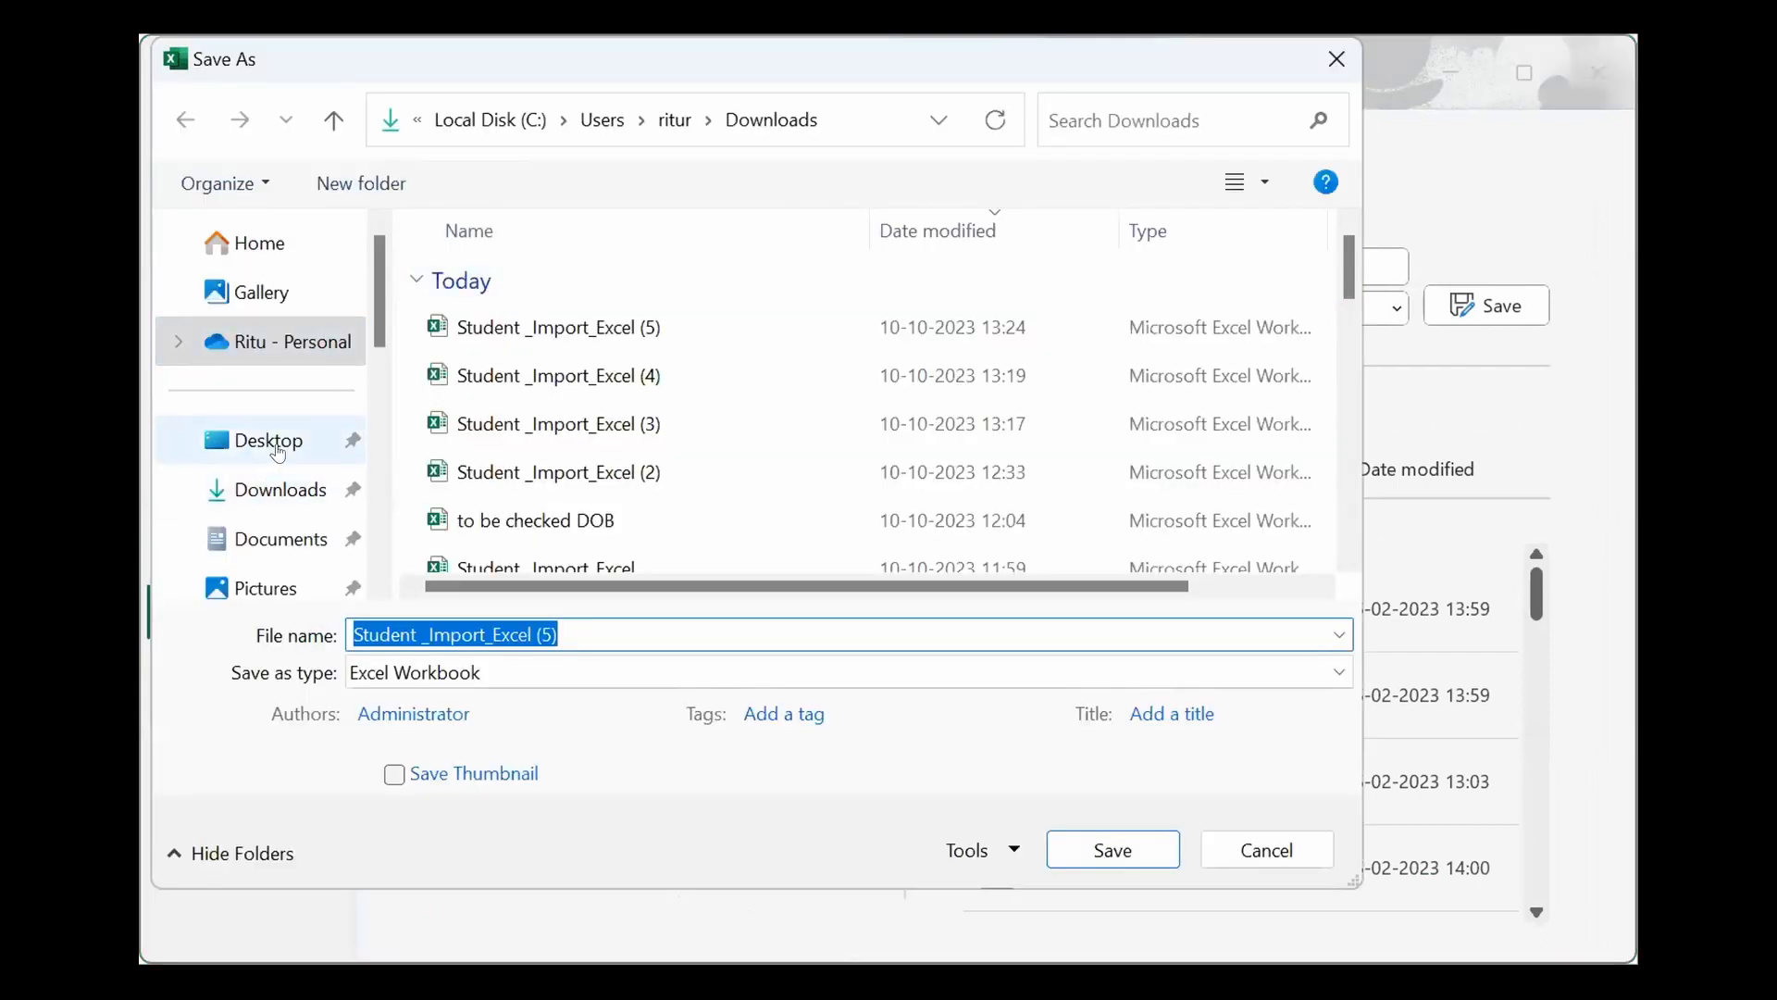
{"action": "left_click", "coordinate": [268, 450]}
{"action": "left_click", "coordinate": [564, 631]}
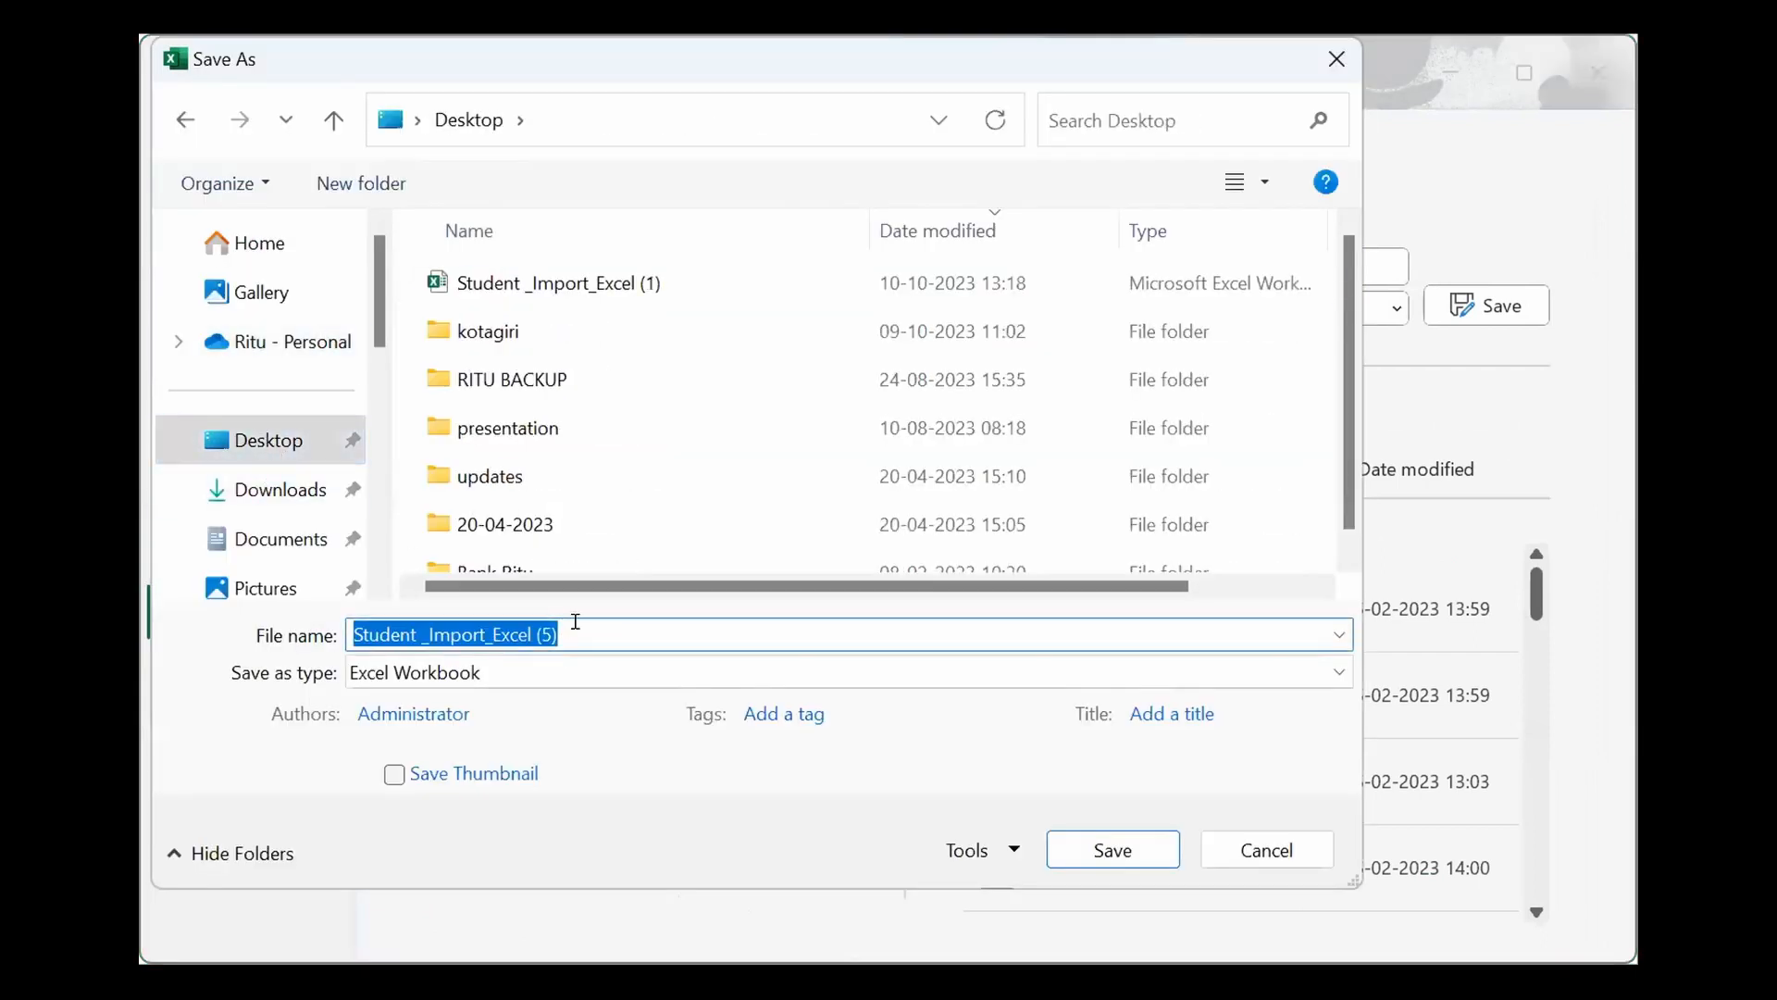
{"action": "type", "text": "test"}
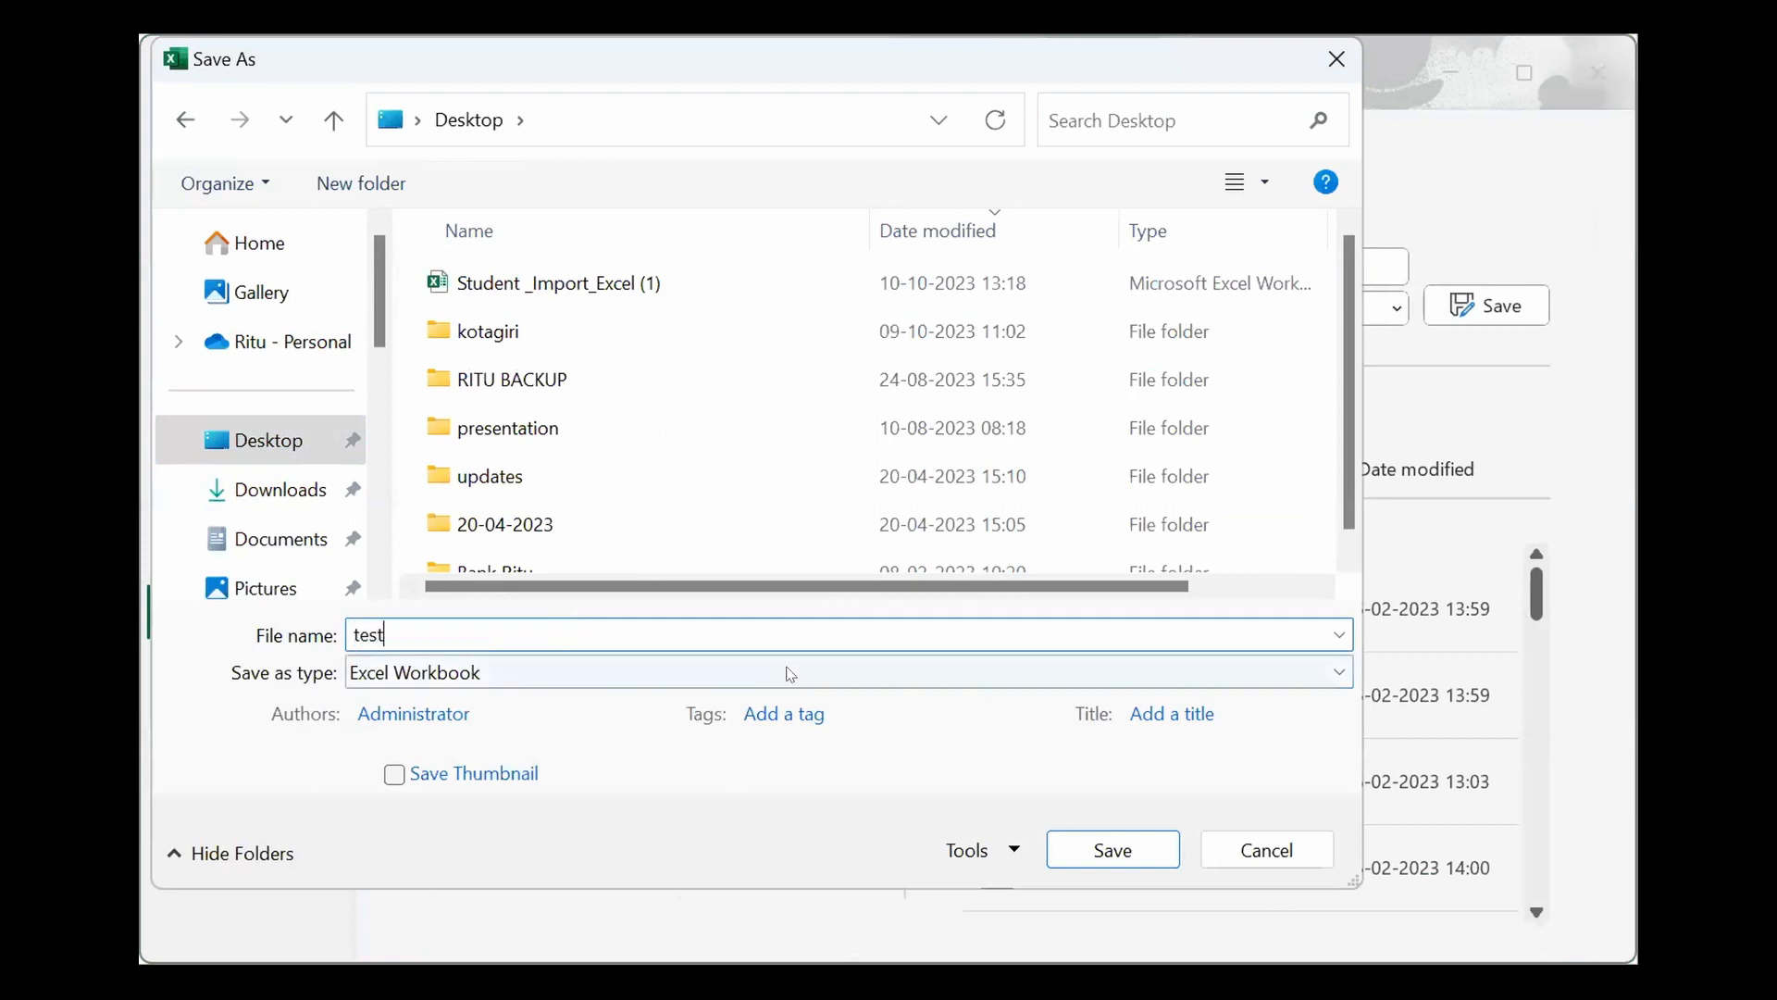
{"action": "left_click", "coordinate": [476, 673]}
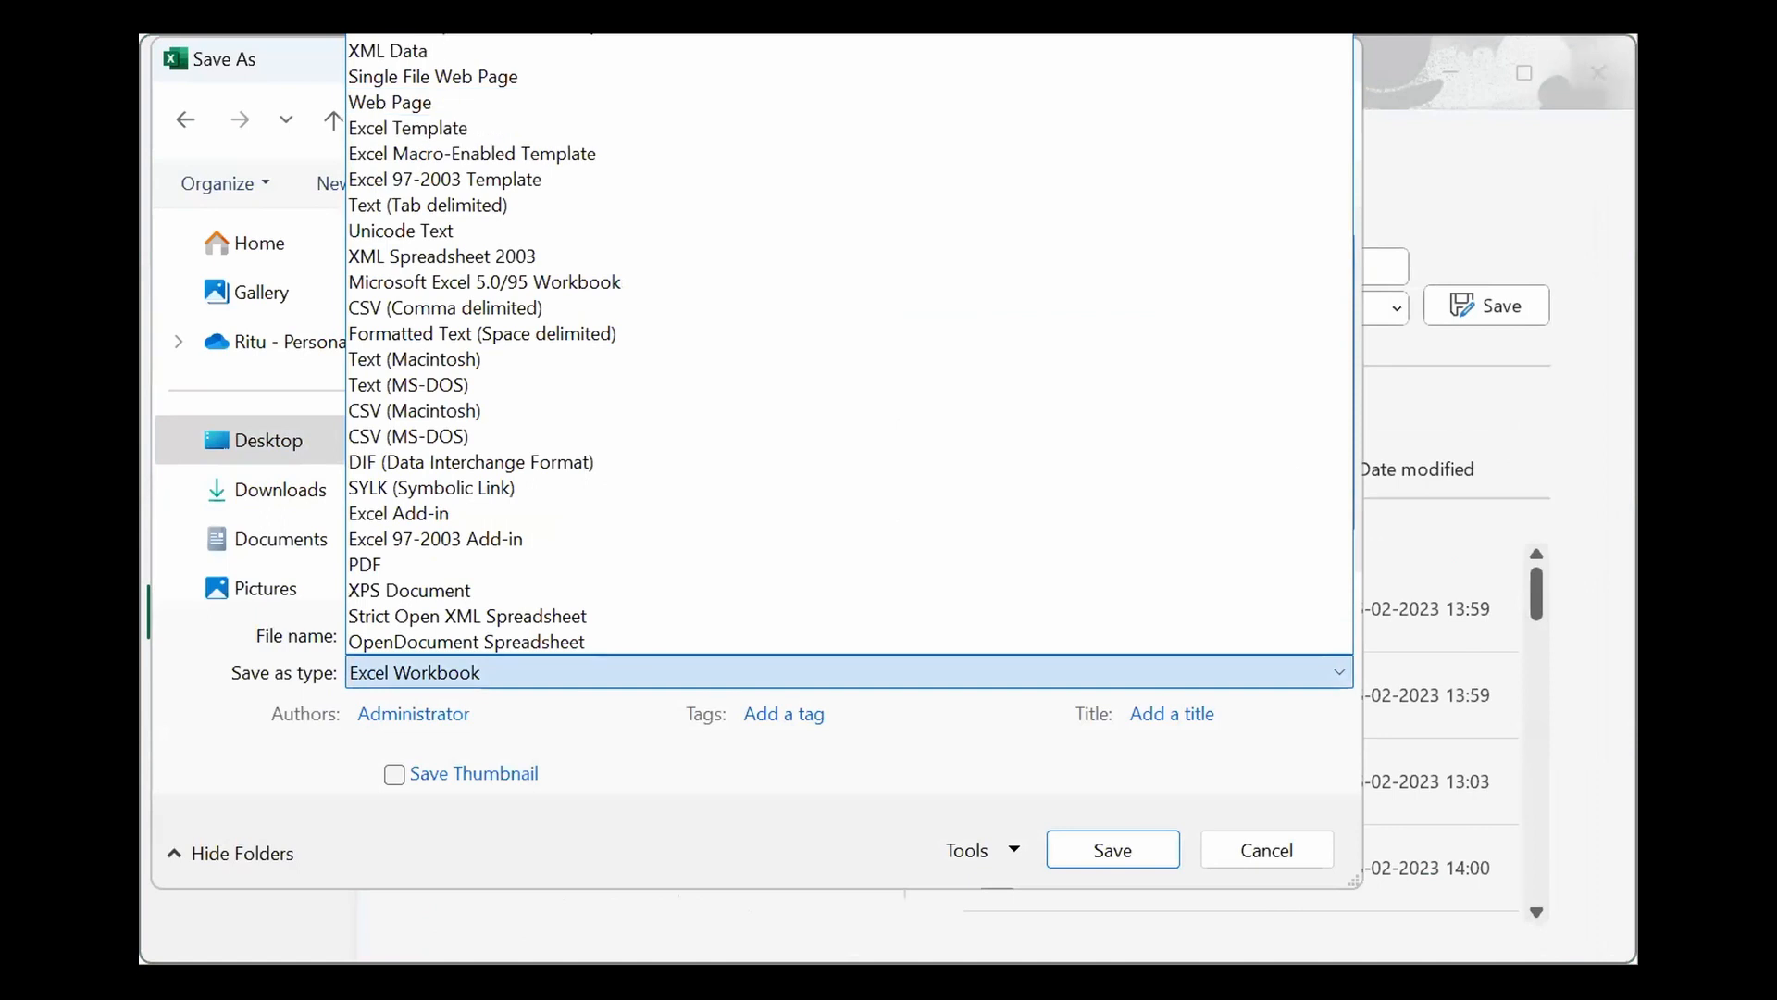
{"action": "left_click", "coordinate": [478, 672]}
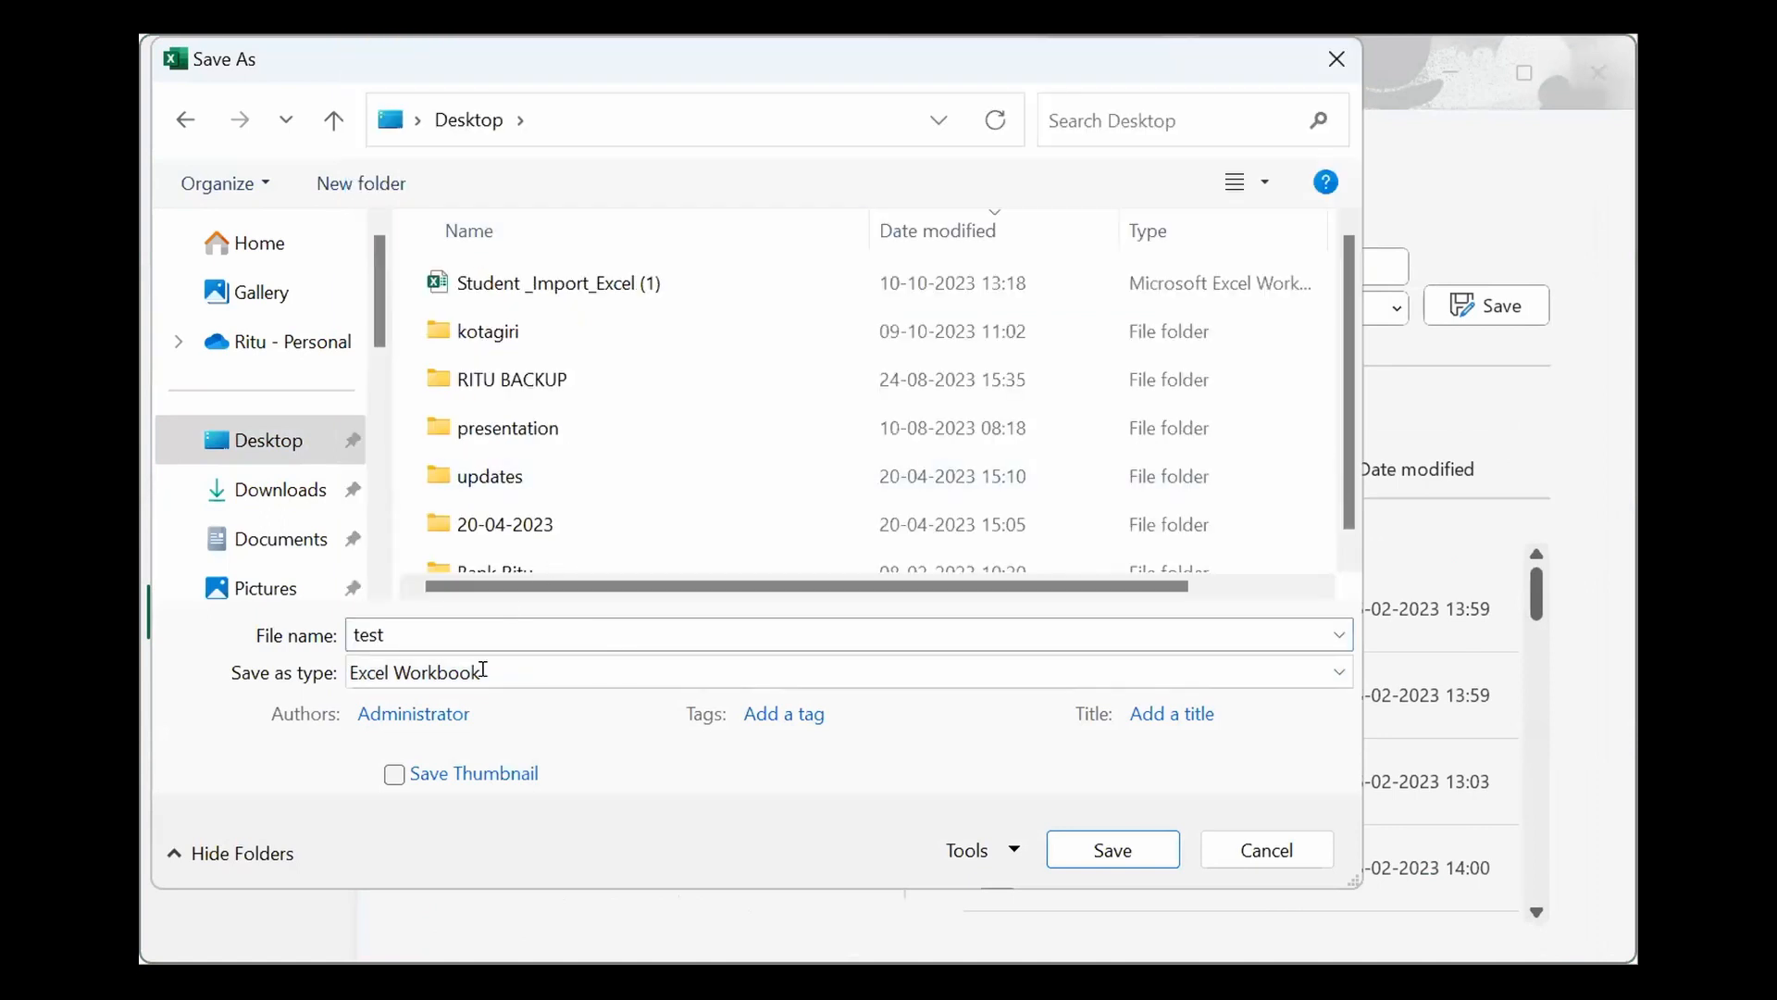
{"action": "left_click", "coordinate": [1112, 850]}
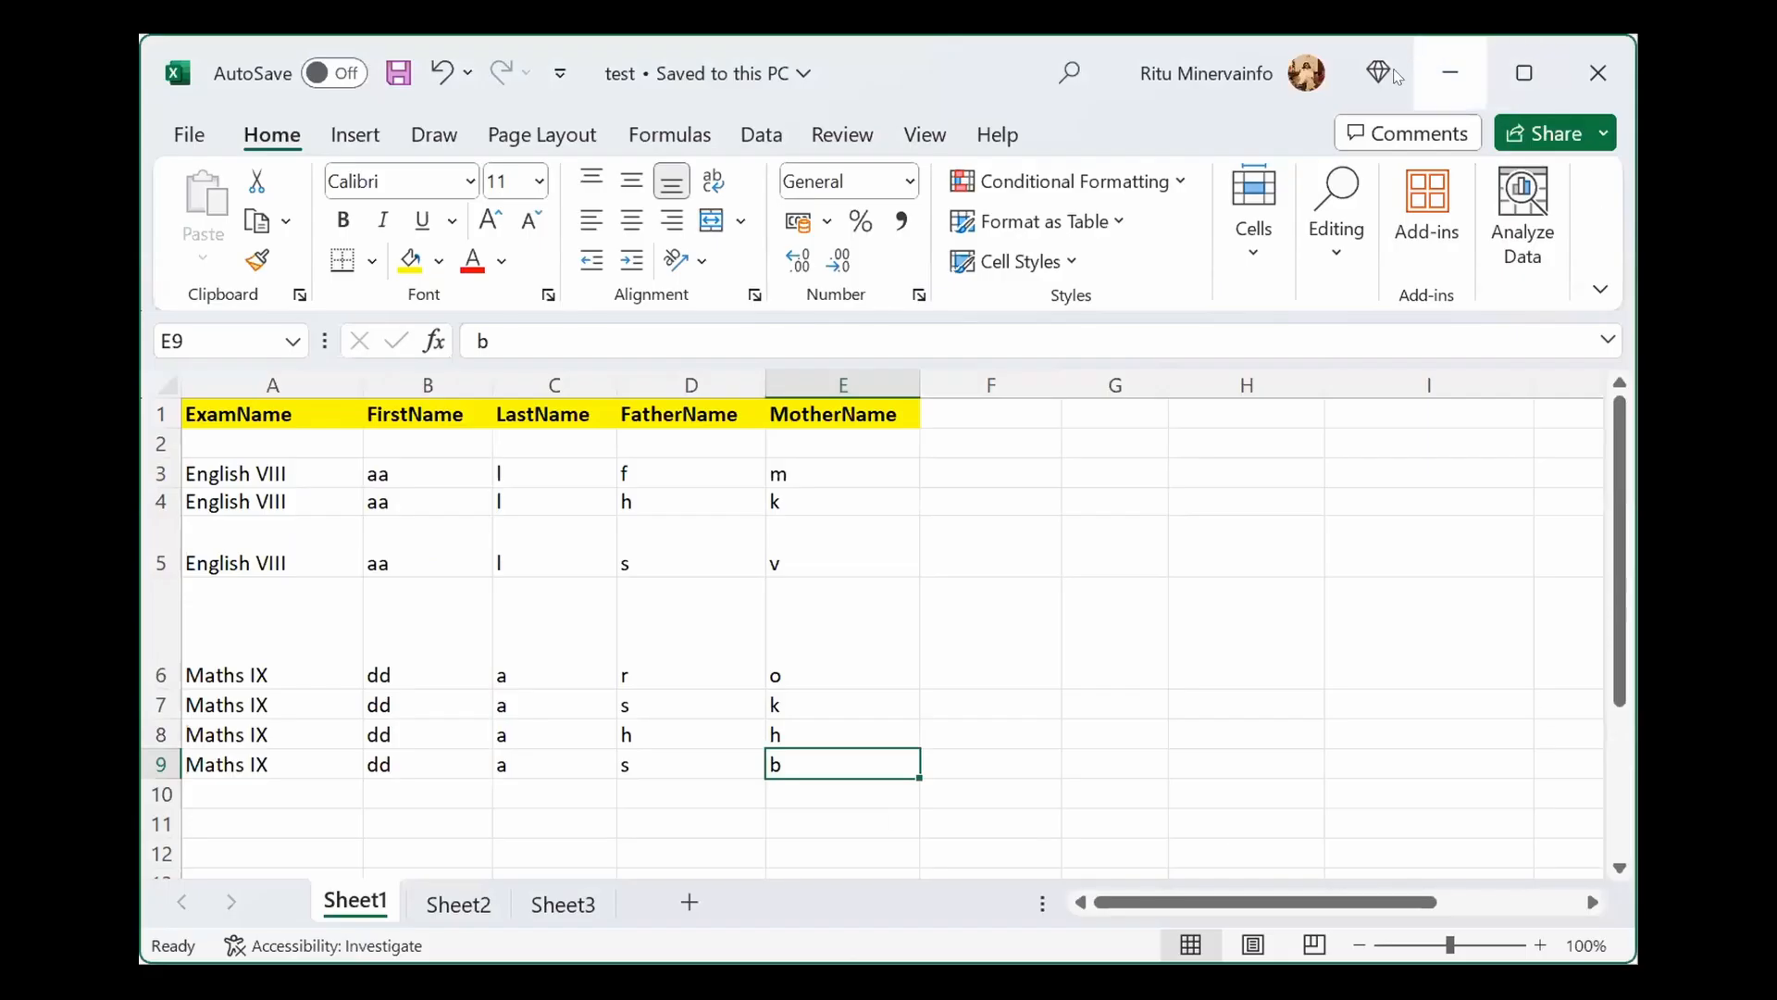